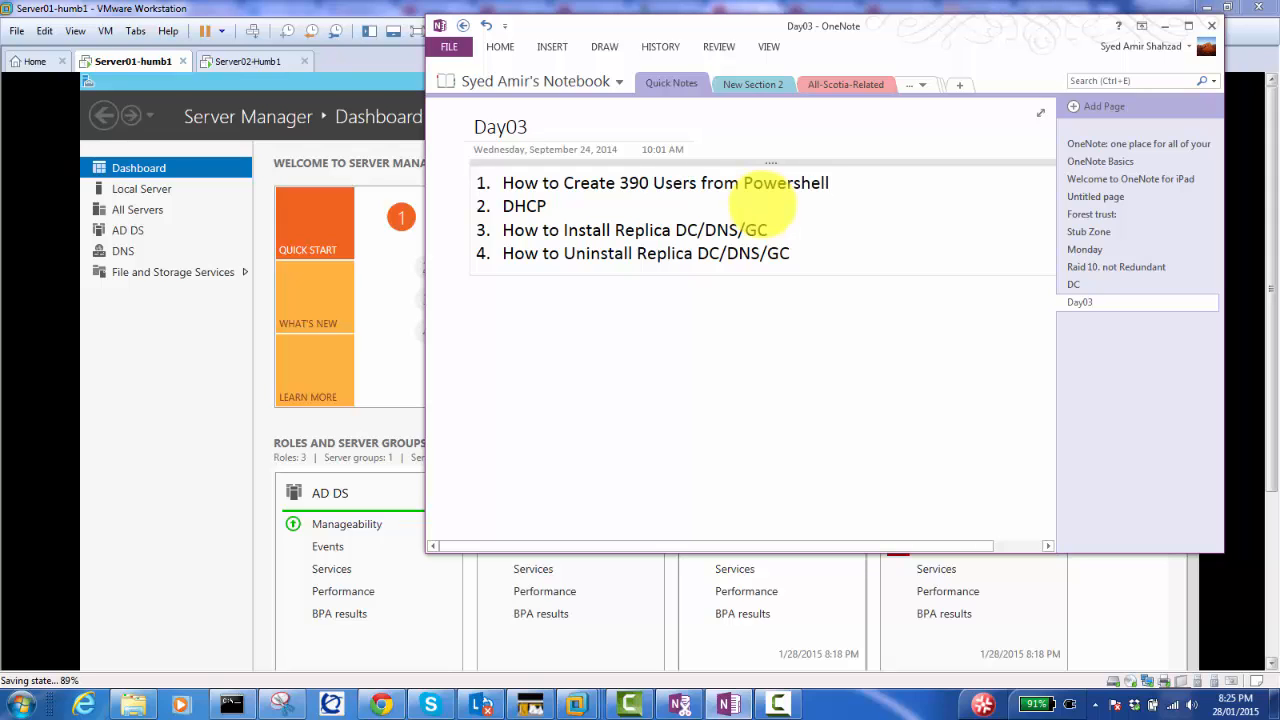
{"action": "left_click", "coordinate": [553, 202]}
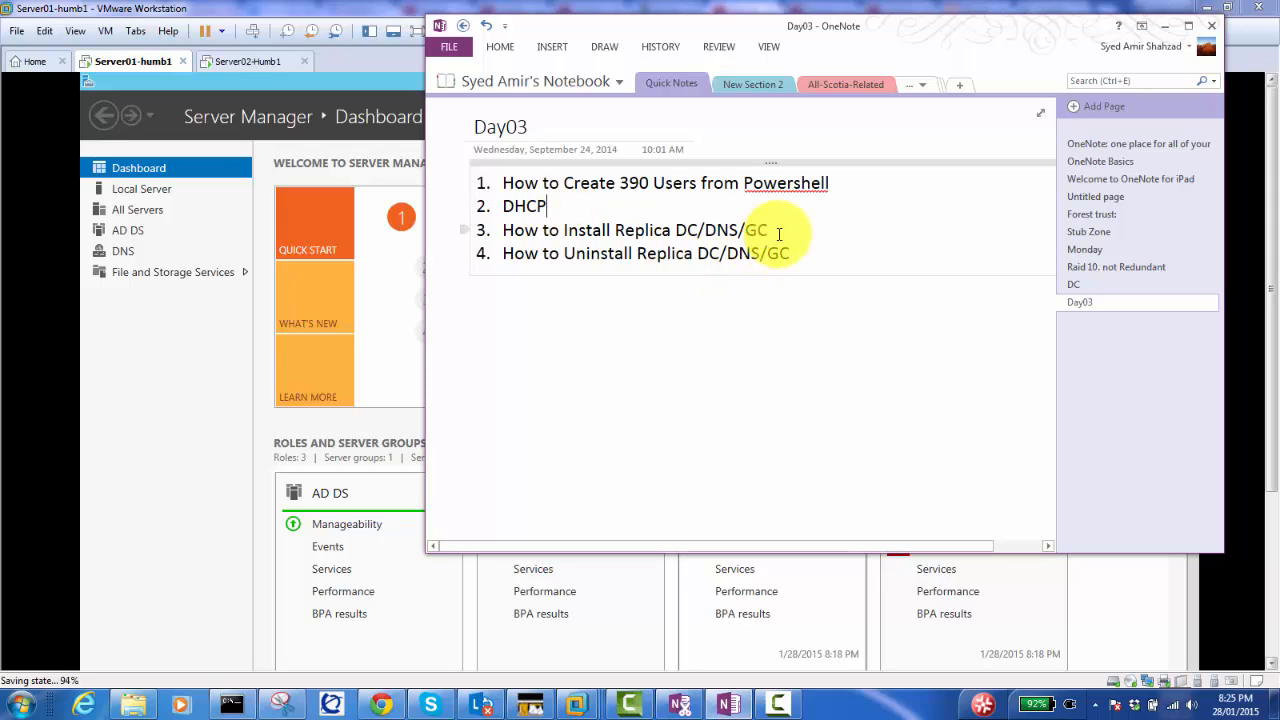
{"action": "left_click", "coordinate": [772, 231]}
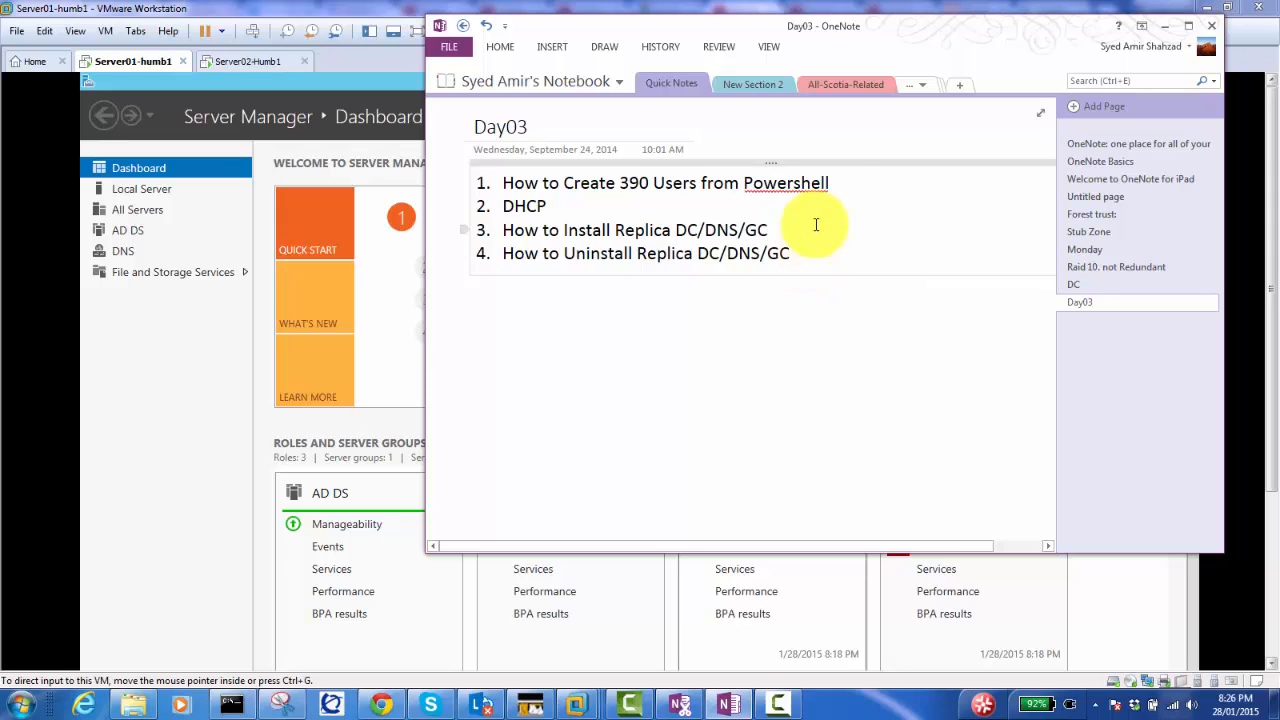
{"action": "left_click", "coordinate": [831, 183]}
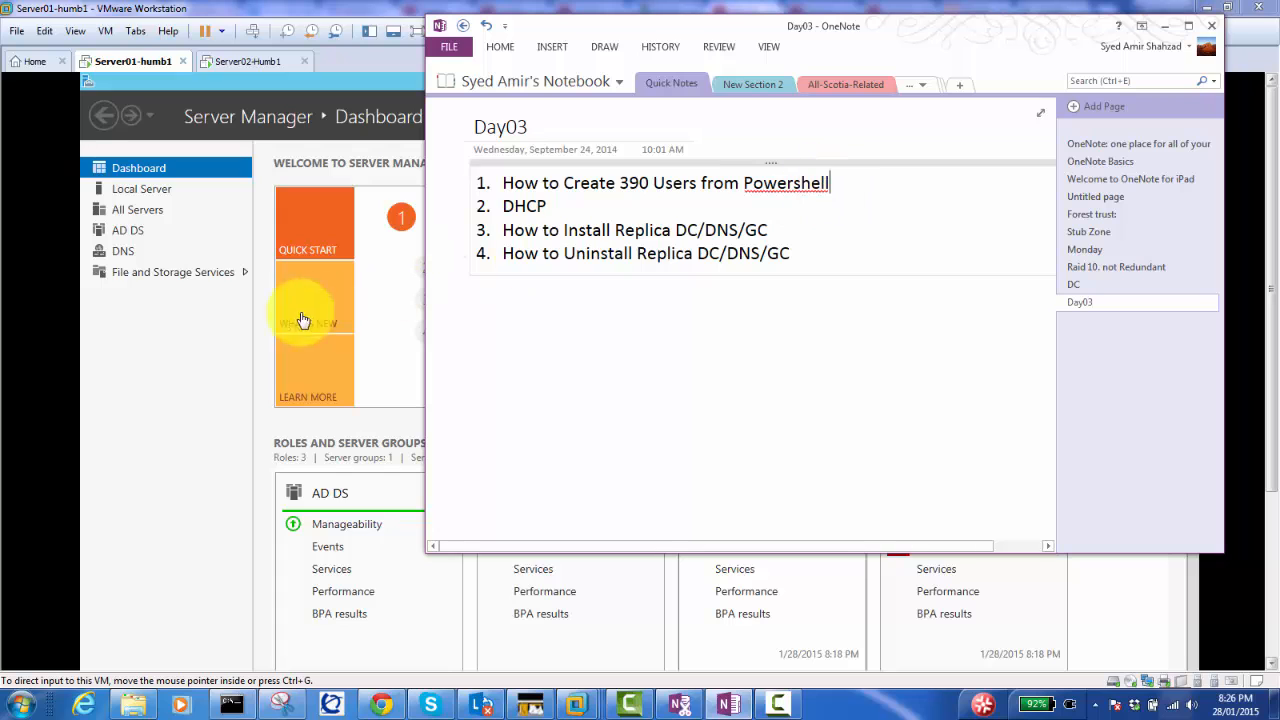
Step: Switch to the Server01-humb1 virtual machine, open Active Directory Users and Computers from Server Manager, and maximize its window
{"action": "left_click", "coordinate": [177, 466]}
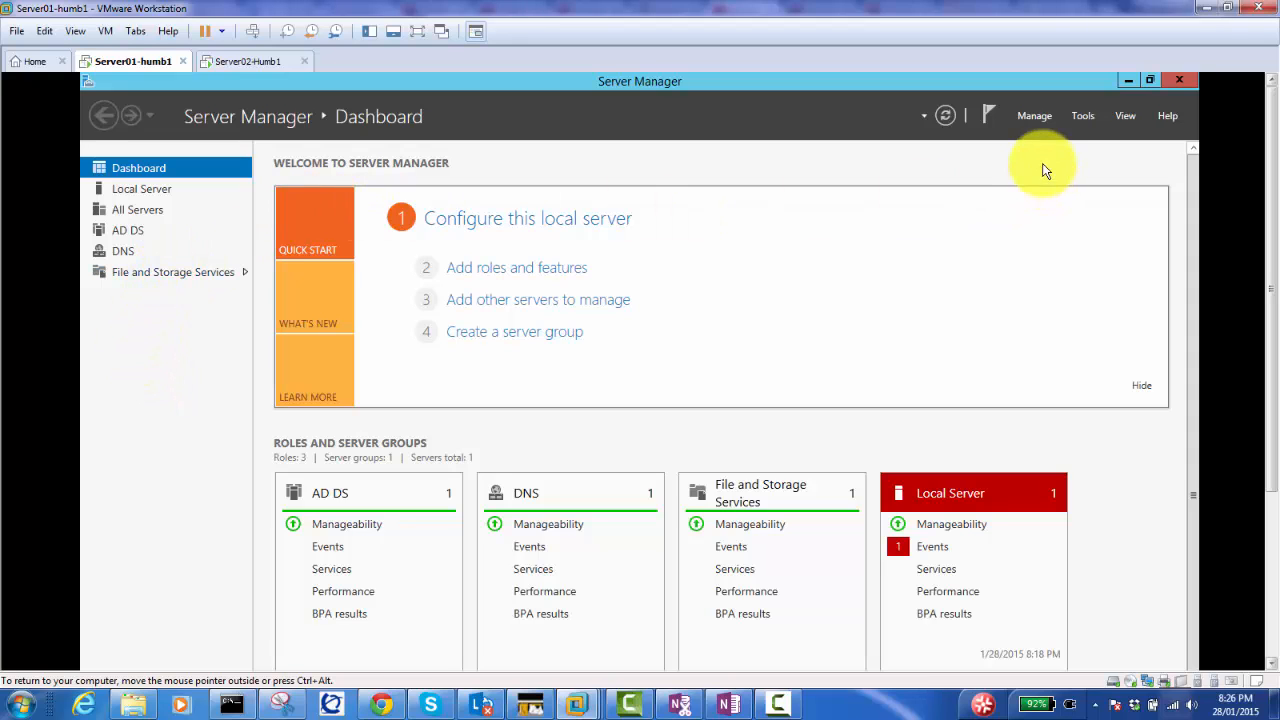
{"action": "left_click", "coordinate": [1084, 117]}
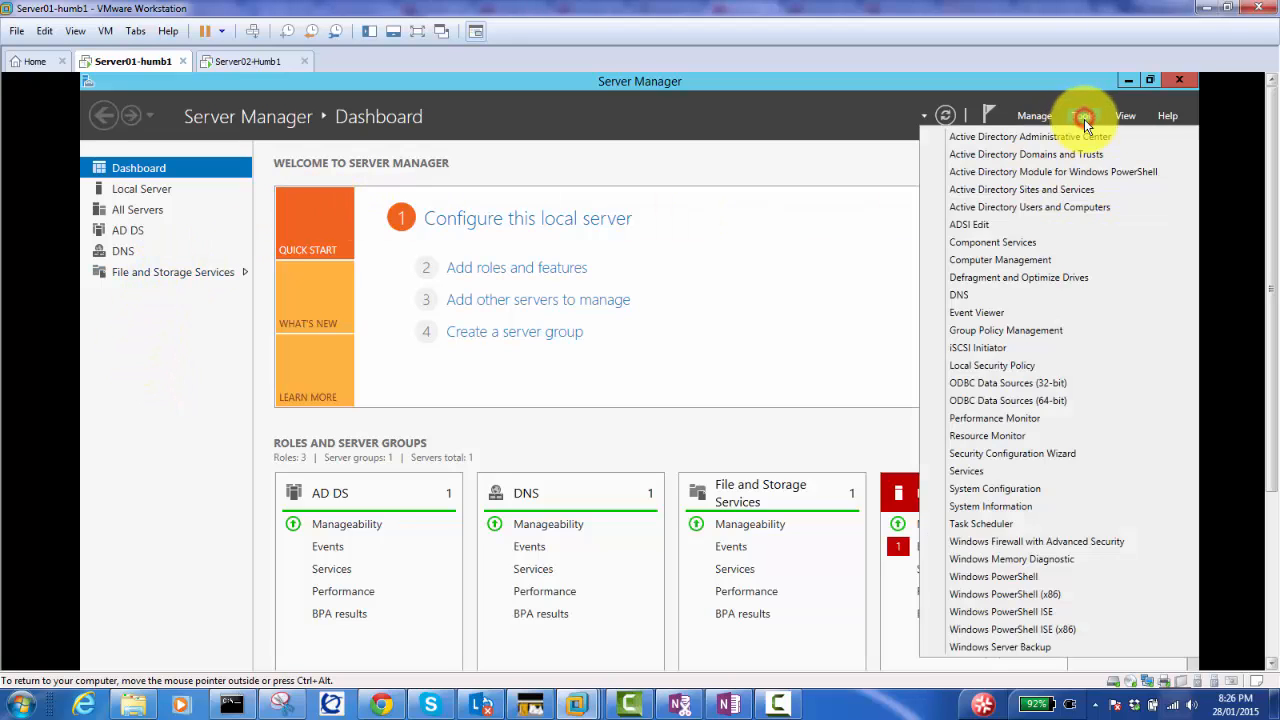
{"action": "left_click", "coordinate": [1024, 207]}
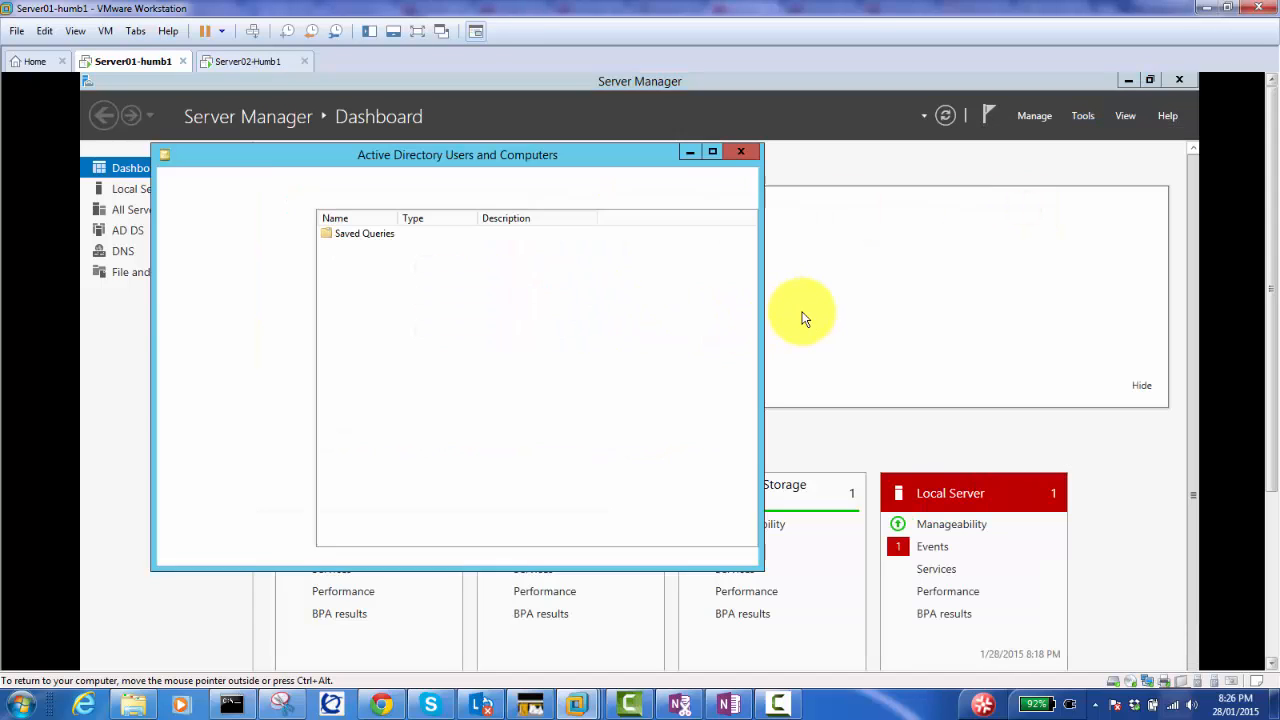
{"action": "left_click", "coordinate": [386, 158]}
{"action": "double_click", "coordinate": [386, 158]}
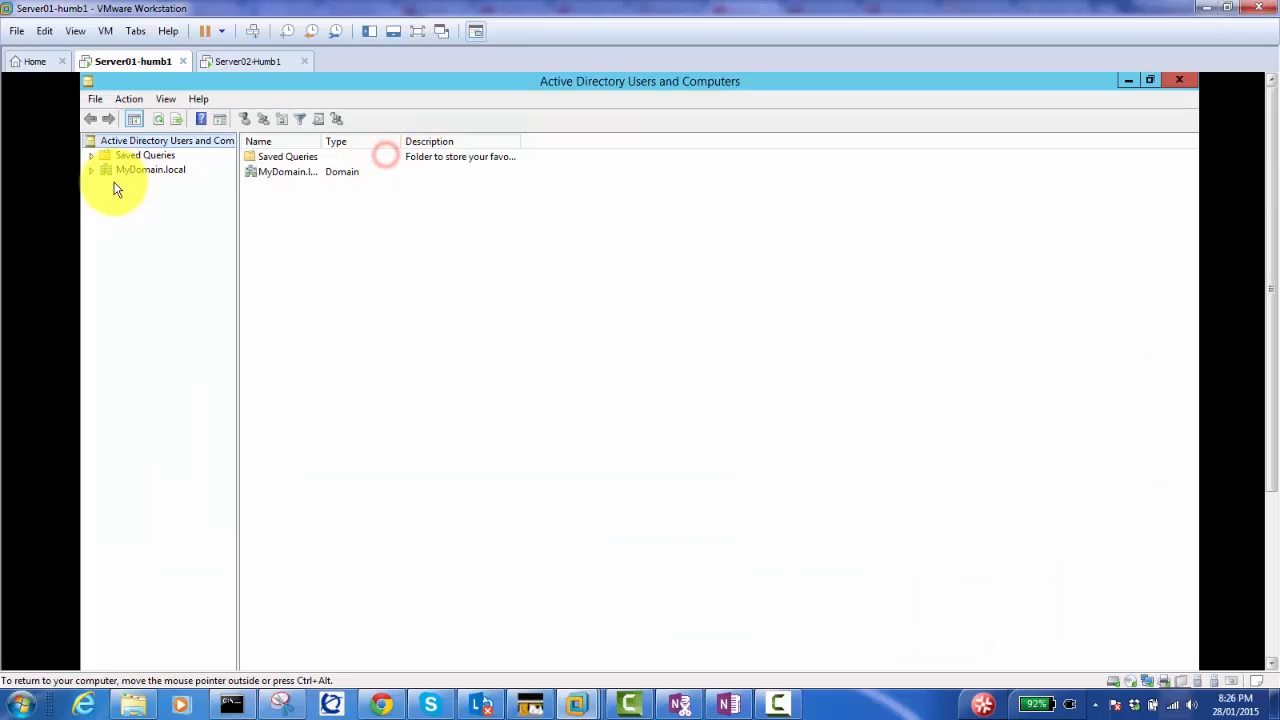
Step: Expand MyDomain.local and examine its Builtin, Computers, Domain Controllers and Users containers, including the existing user accounts
{"action": "double_click", "coordinate": [116, 170]}
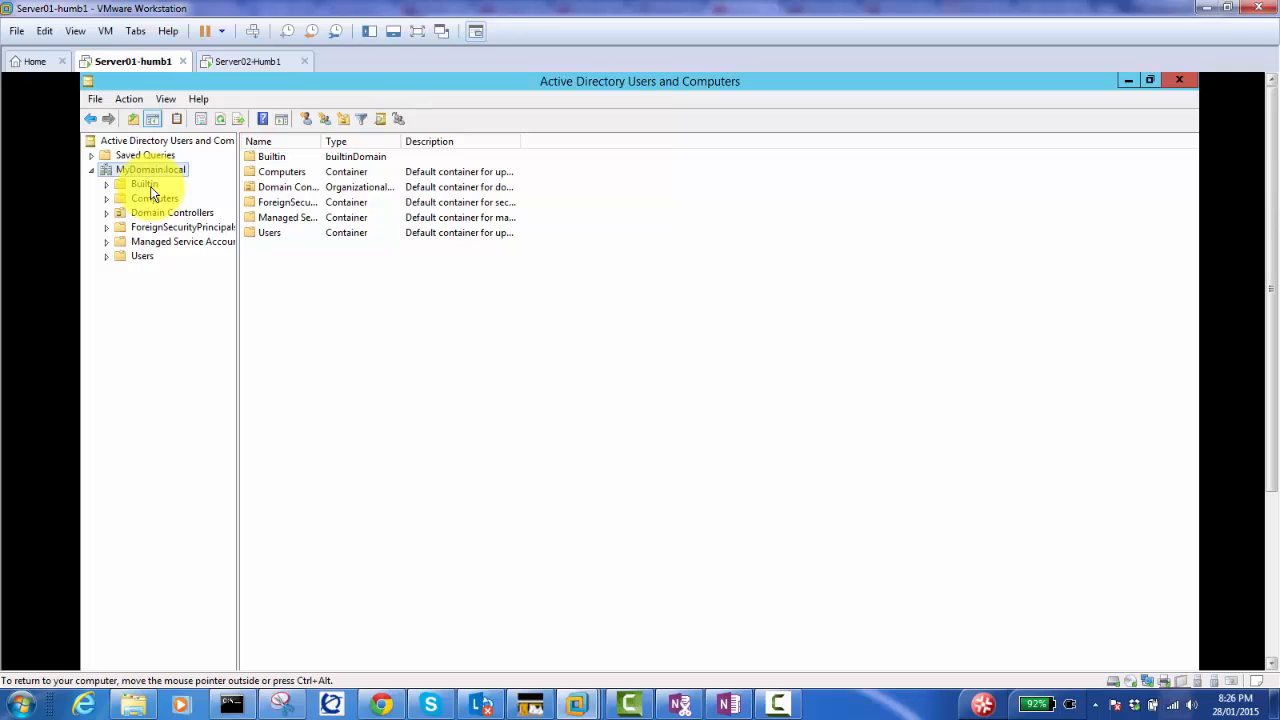
{"action": "left_click", "coordinate": [150, 185]}
{"action": "left_click", "coordinate": [162, 200]}
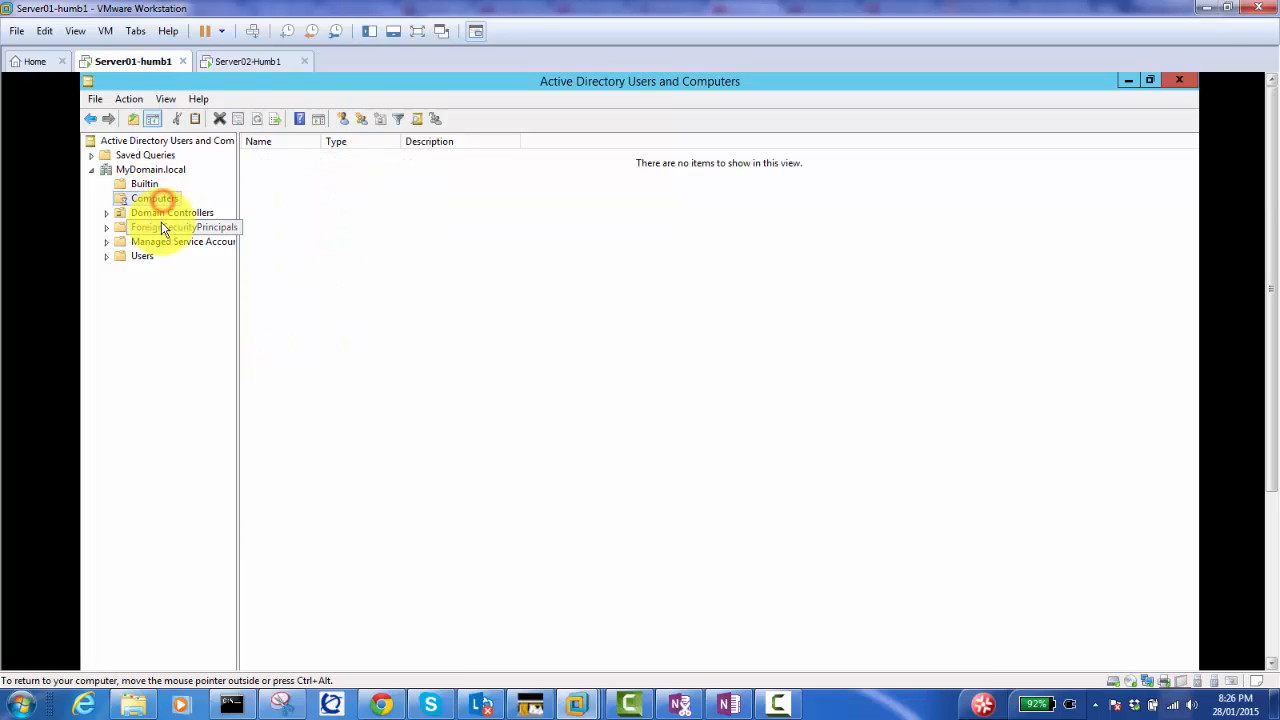
{"action": "left_click", "coordinate": [163, 213]}
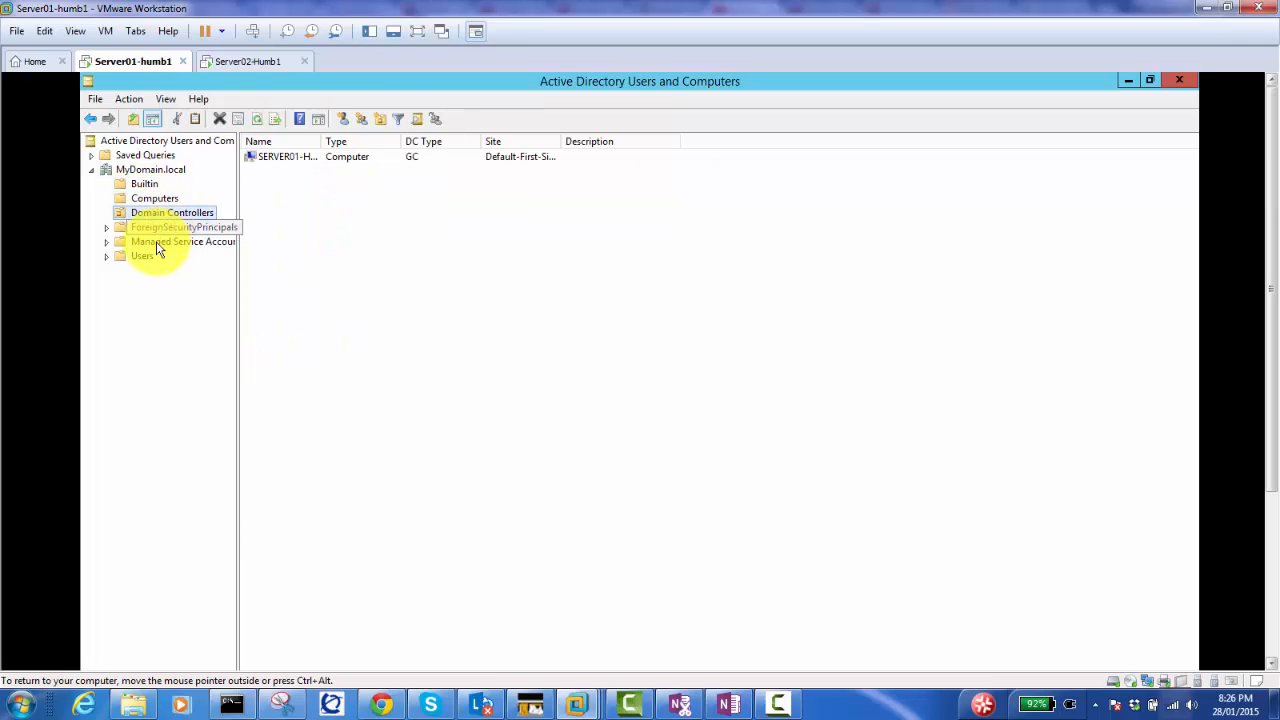
{"action": "left_click", "coordinate": [146, 257]}
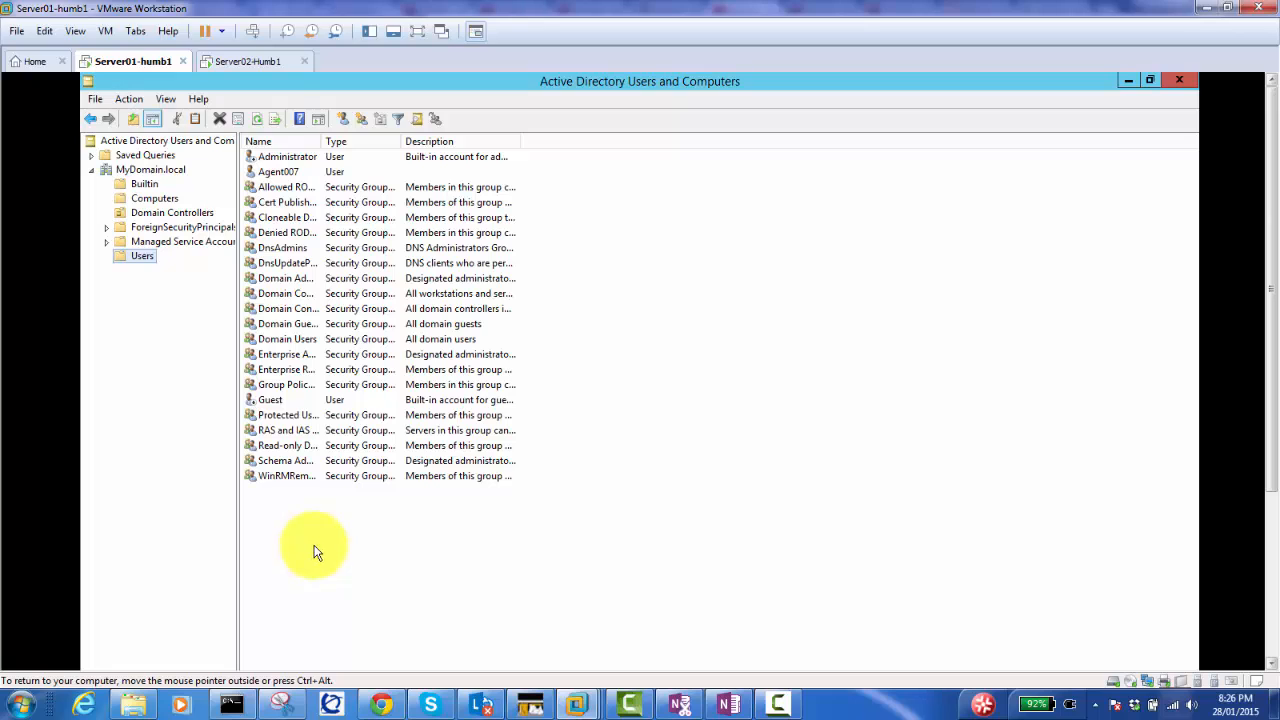
{"action": "left_click", "coordinate": [288, 157]}
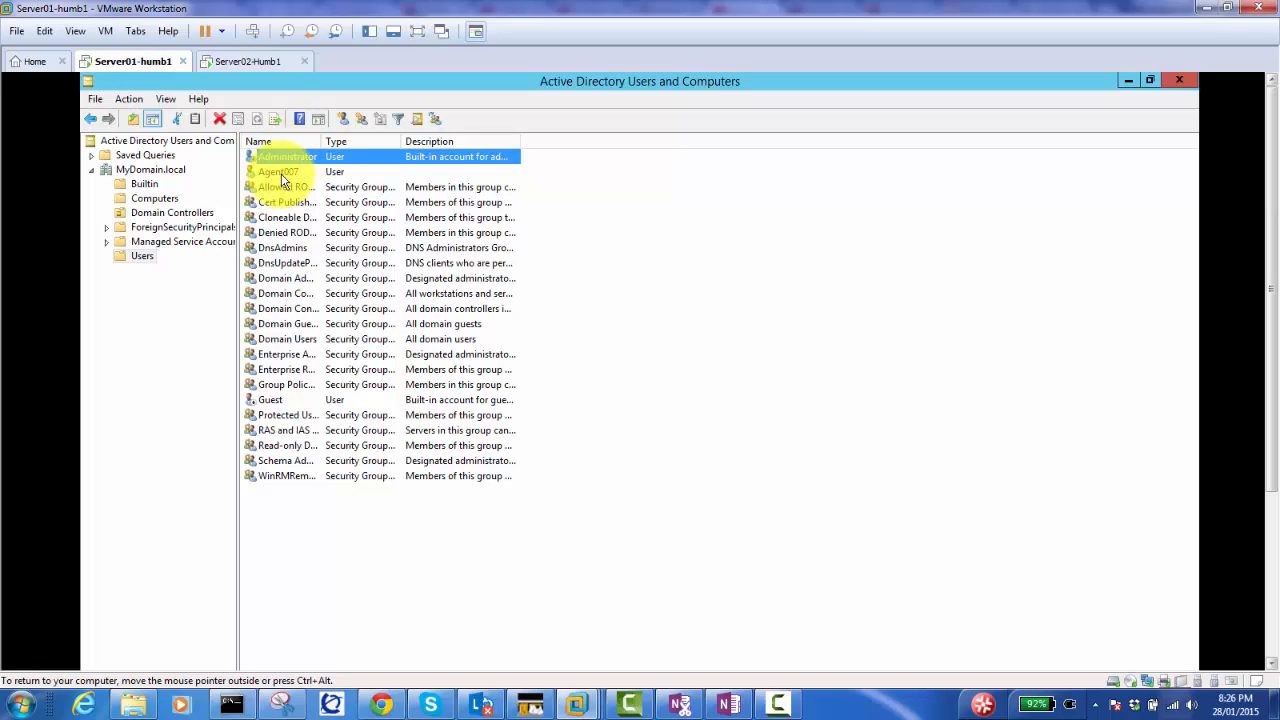
{"action": "left_click", "coordinate": [282, 175]}
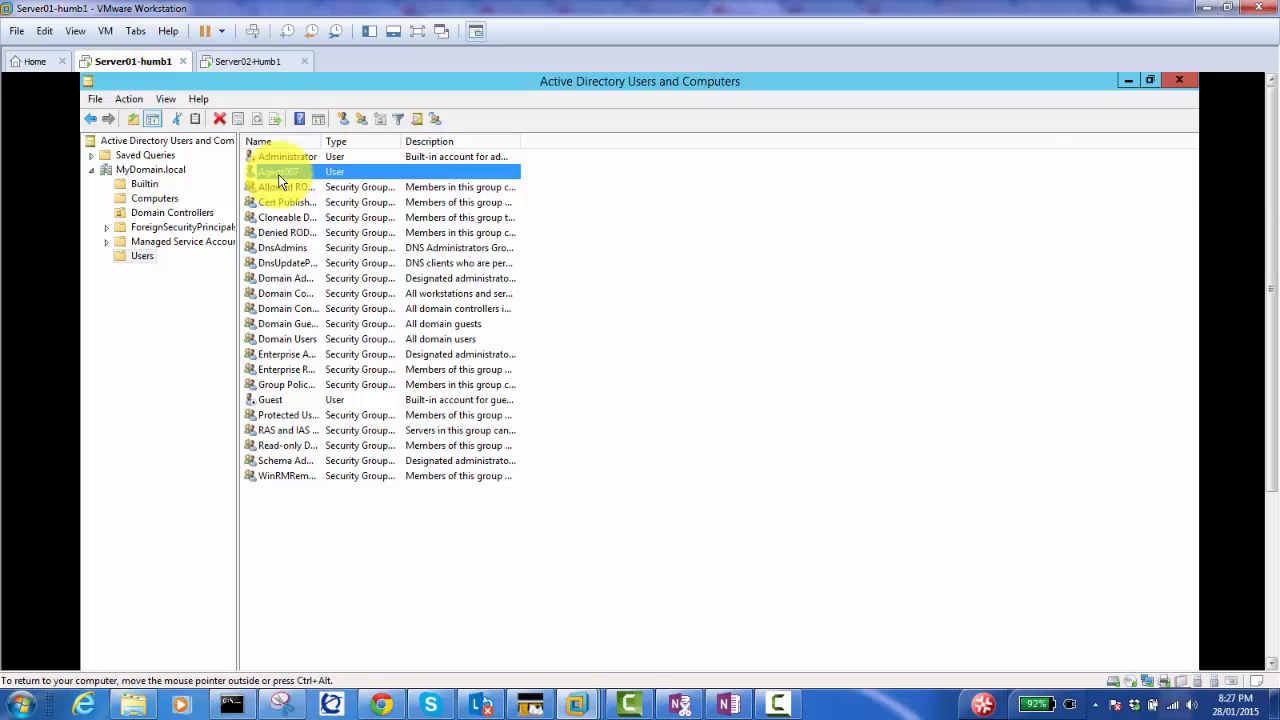
{"action": "left_click", "coordinate": [285, 171]}
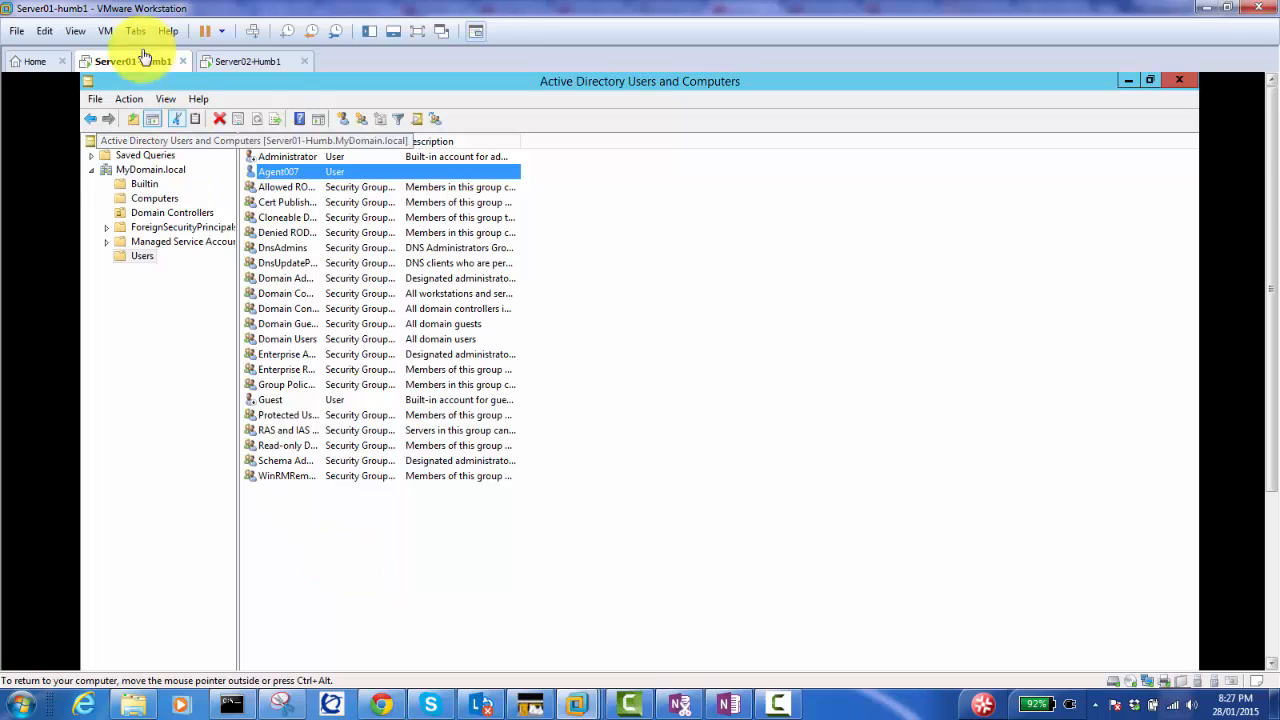
{"action": "left_click", "coordinate": [105, 31]}
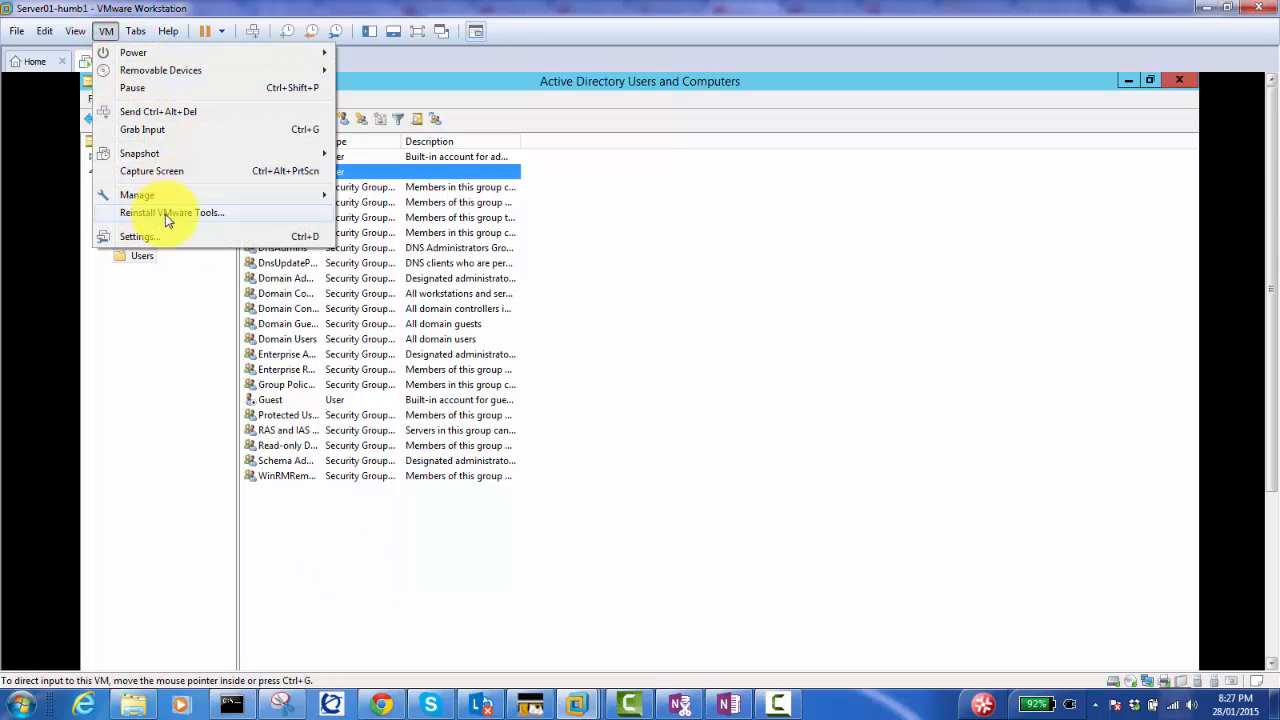
{"action": "left_click", "coordinate": [381, 541]}
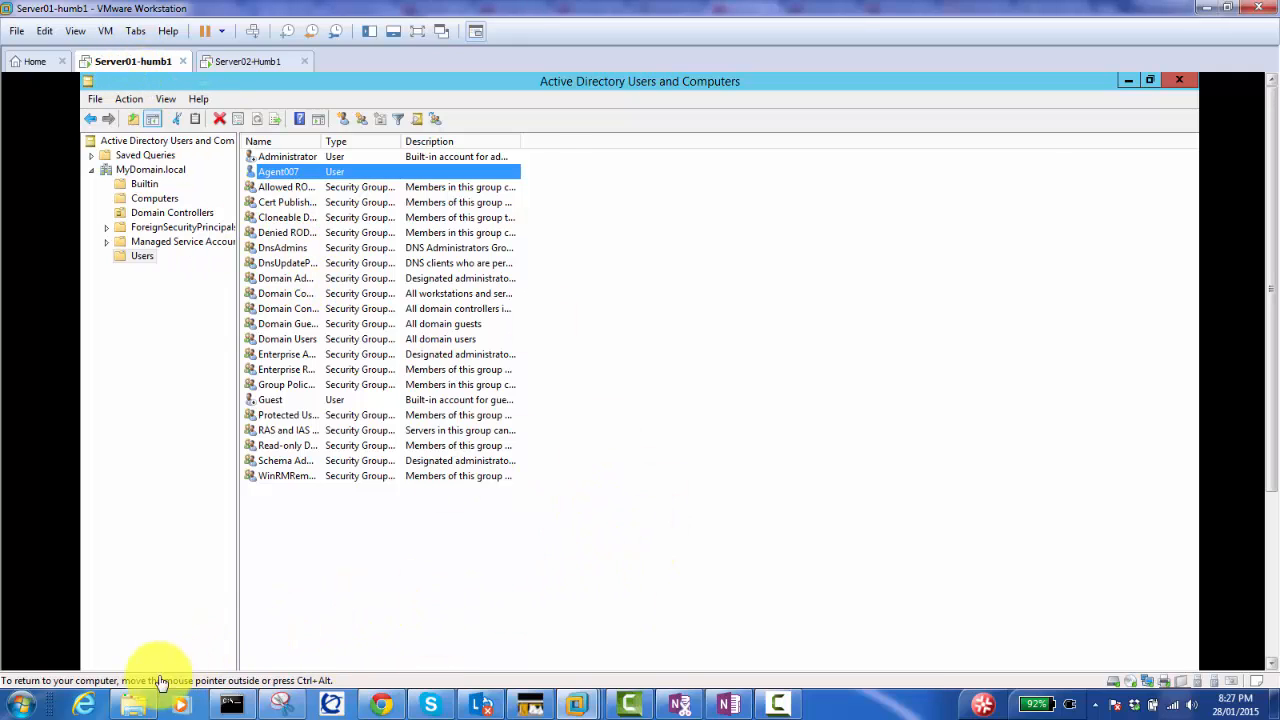
Step: In the host's Windows Explorer, copy the Create-Users folder from How_to_create_300_Users_from_PowerShell, inside "How to create 300 users with powershell"
{"action": "left_click", "coordinate": [133, 705]}
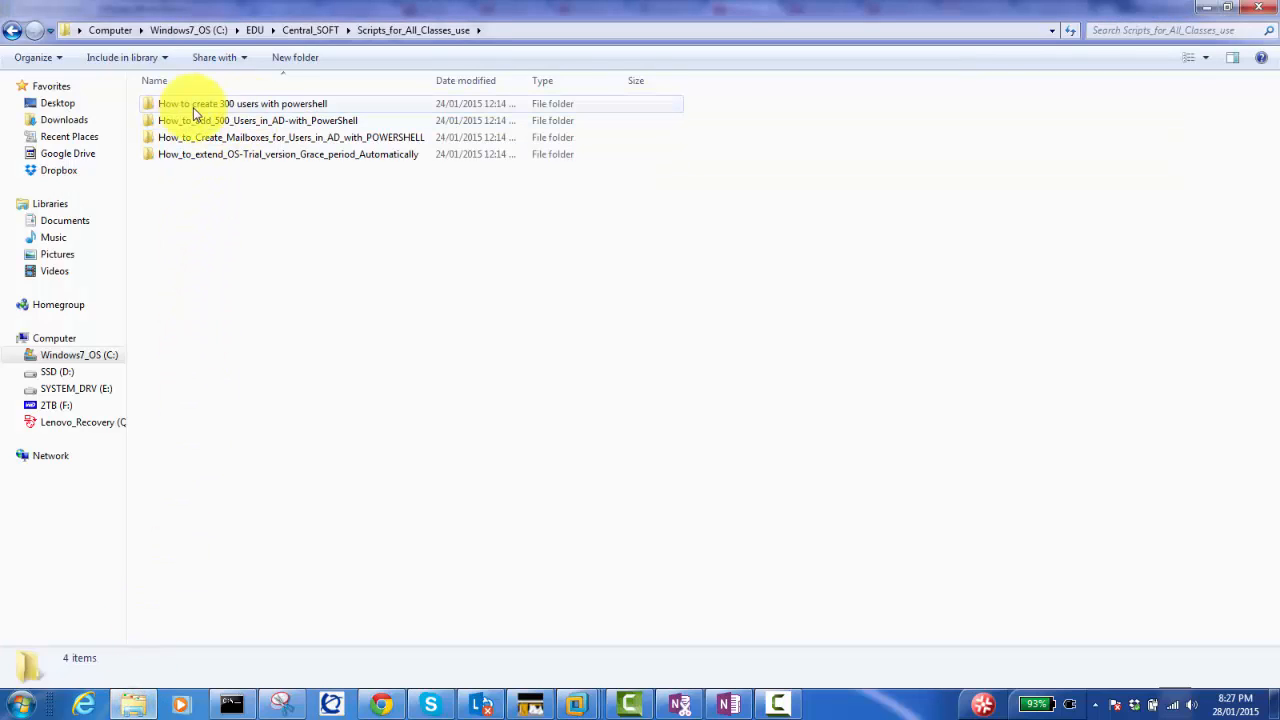
{"action": "double_click", "coordinate": [224, 103]}
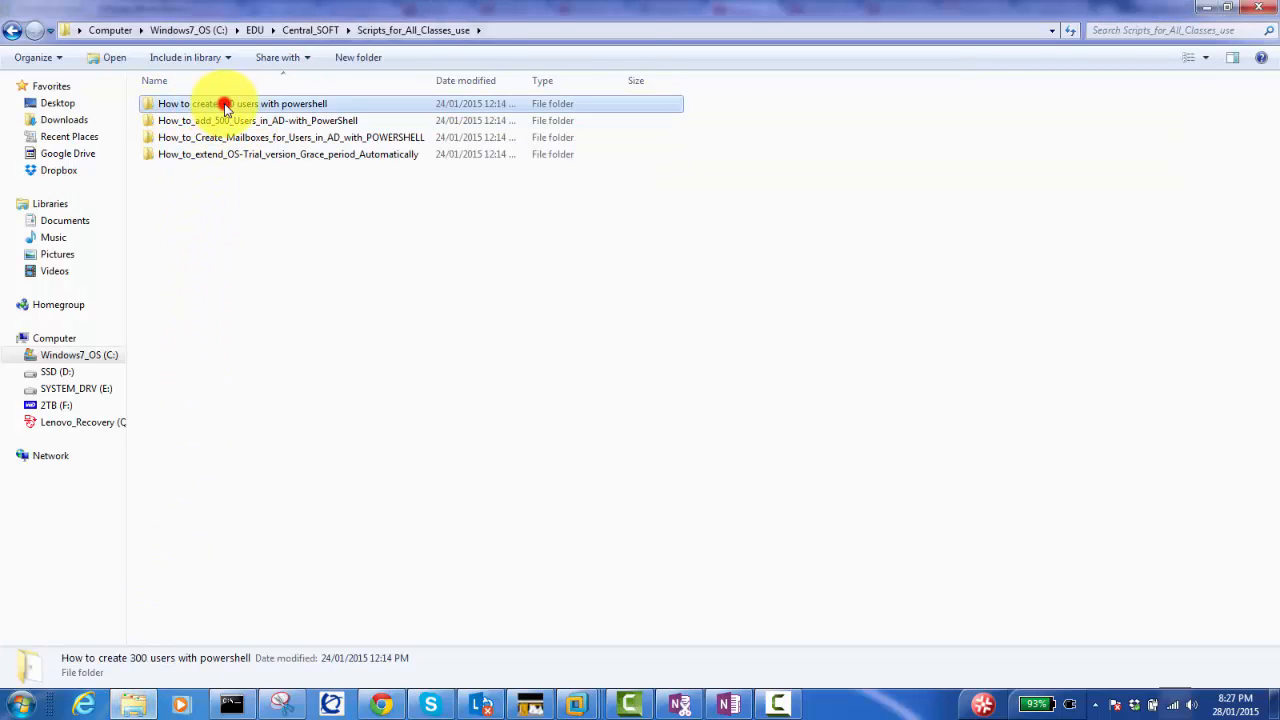
{"action": "left_click", "coordinate": [200, 104]}
{"action": "double_click", "coordinate": [201, 106]}
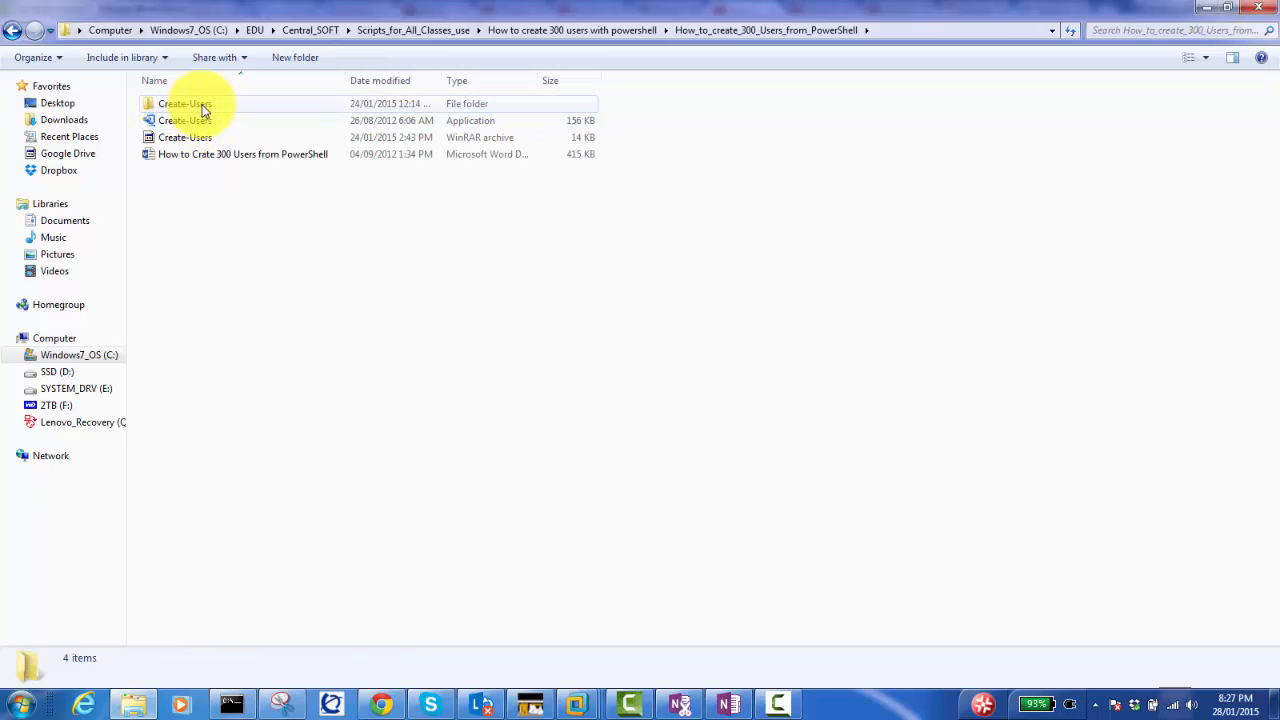
{"action": "right_click", "coordinate": [190, 102]}
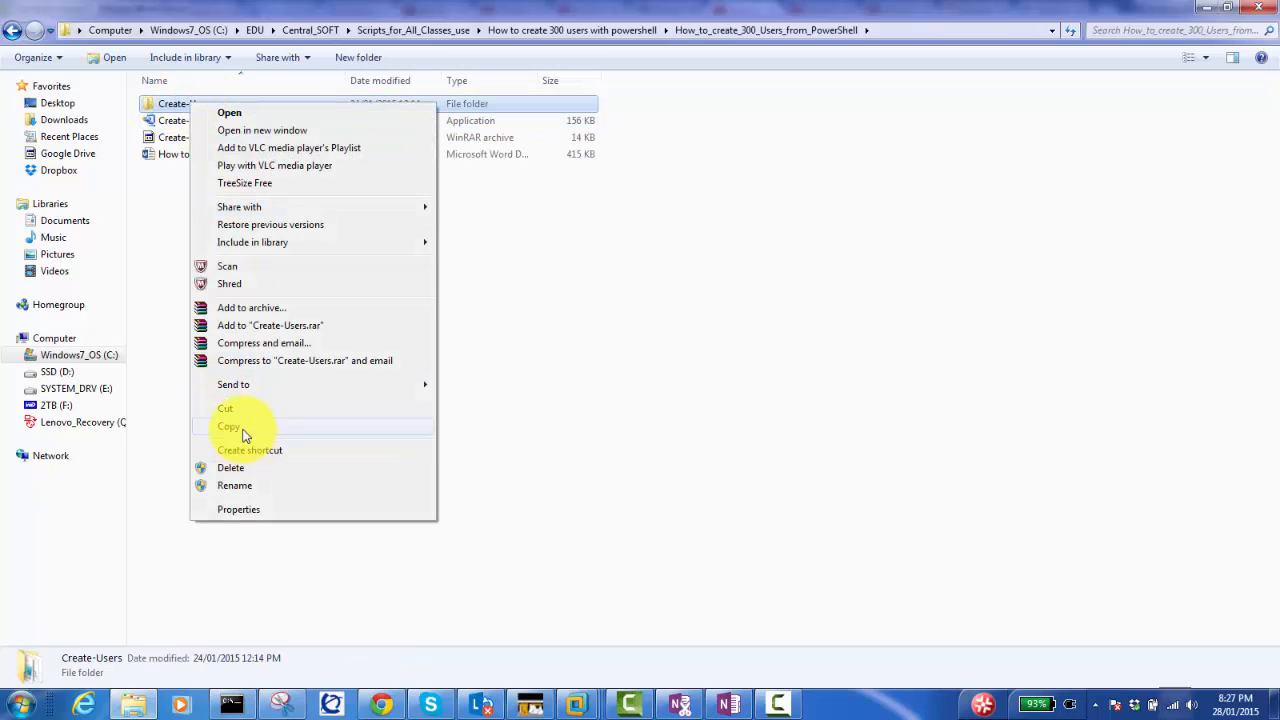
{"action": "left_click", "coordinate": [240, 426]}
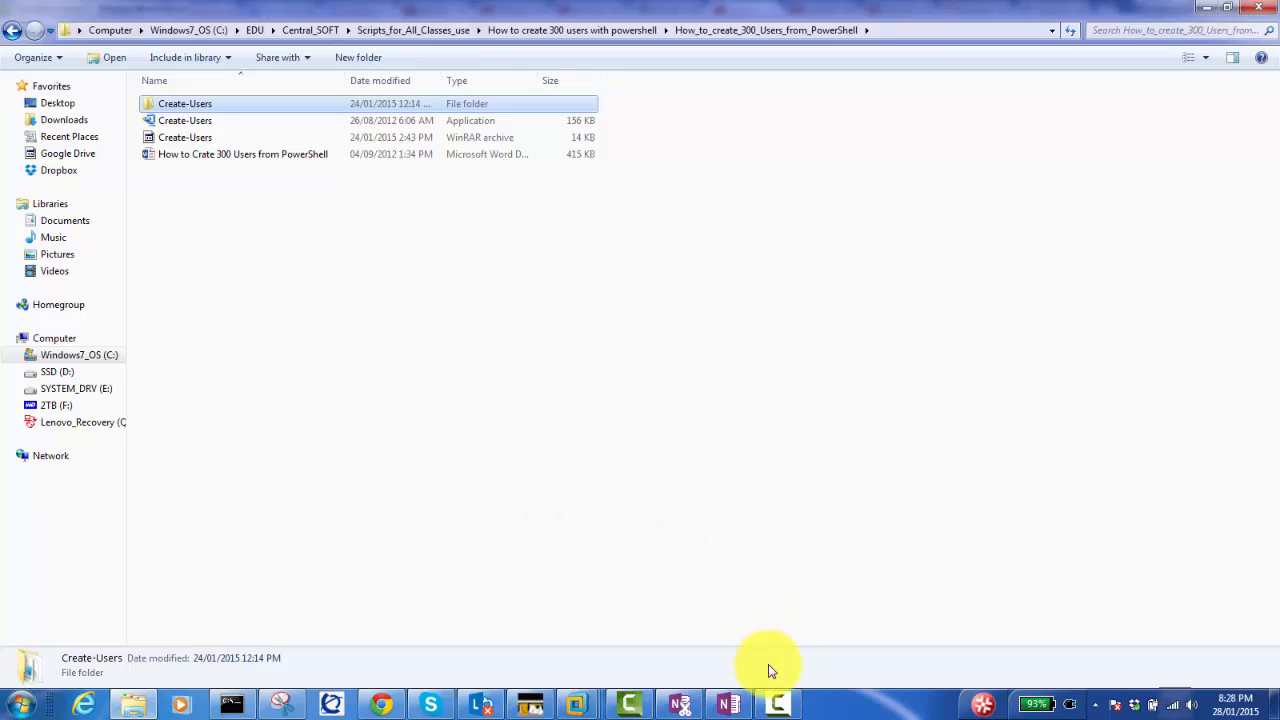
Step: Return to the Server01-humb1 virtual machine in VMware Workstation and show it in full screen
{"action": "mouse_move", "coordinate": [780, 703]}
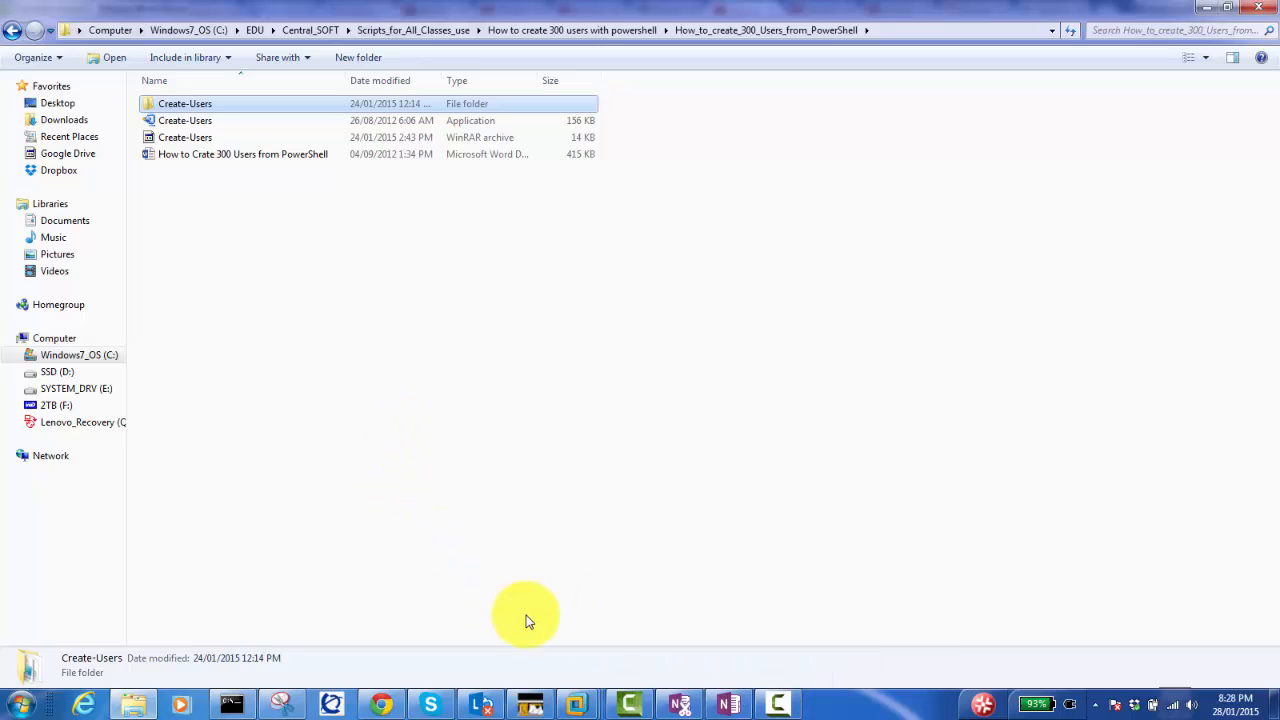
{"action": "left_click", "coordinate": [575, 702]}
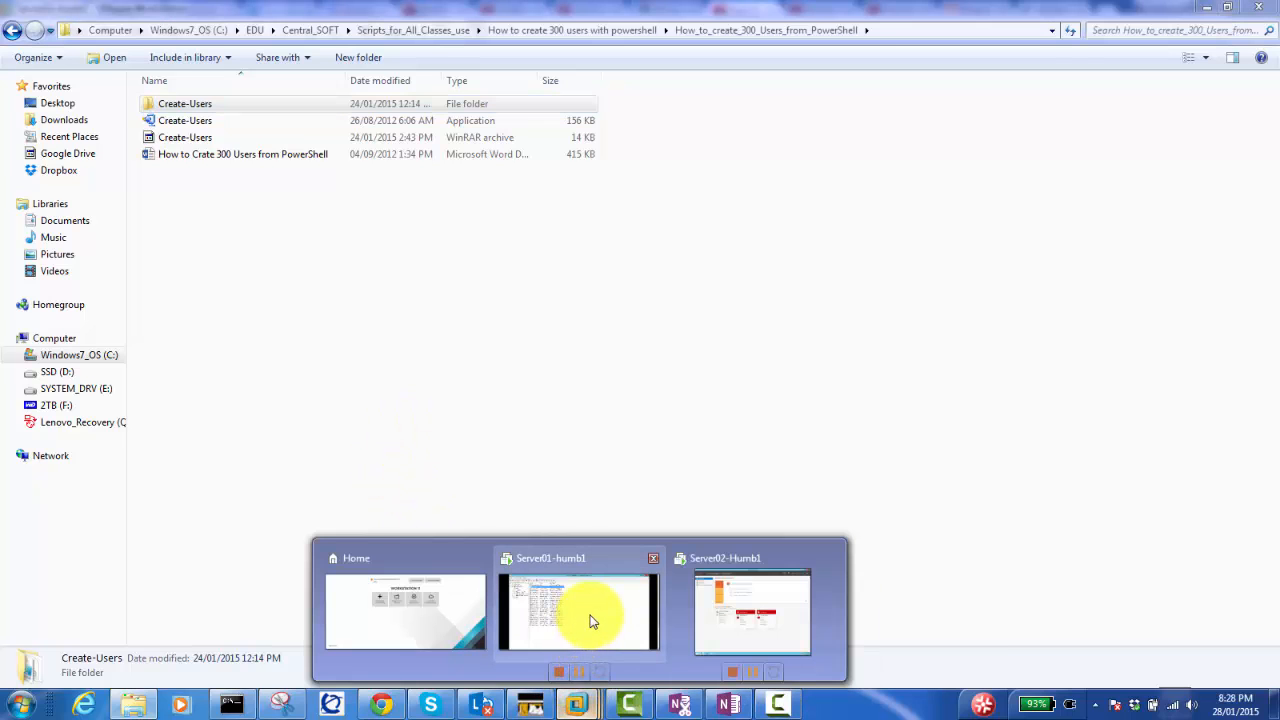
{"action": "left_click", "coordinate": [590, 621]}
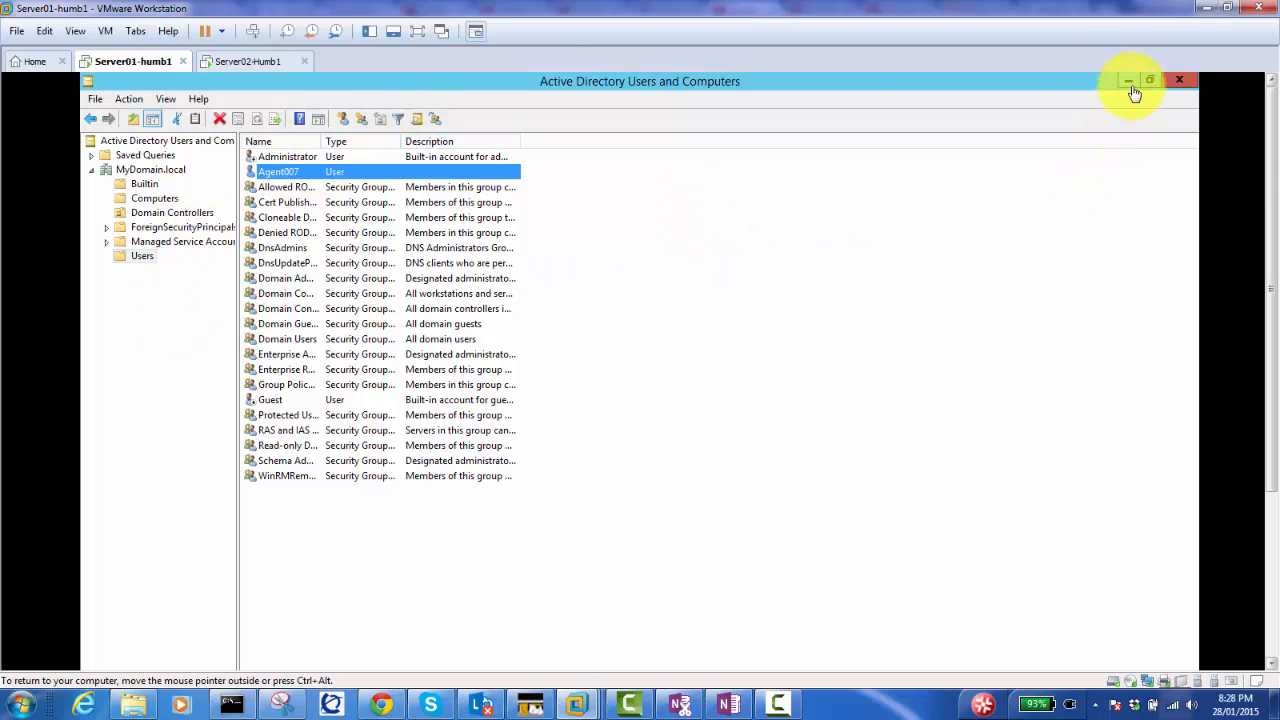
{"action": "left_click", "coordinate": [420, 31]}
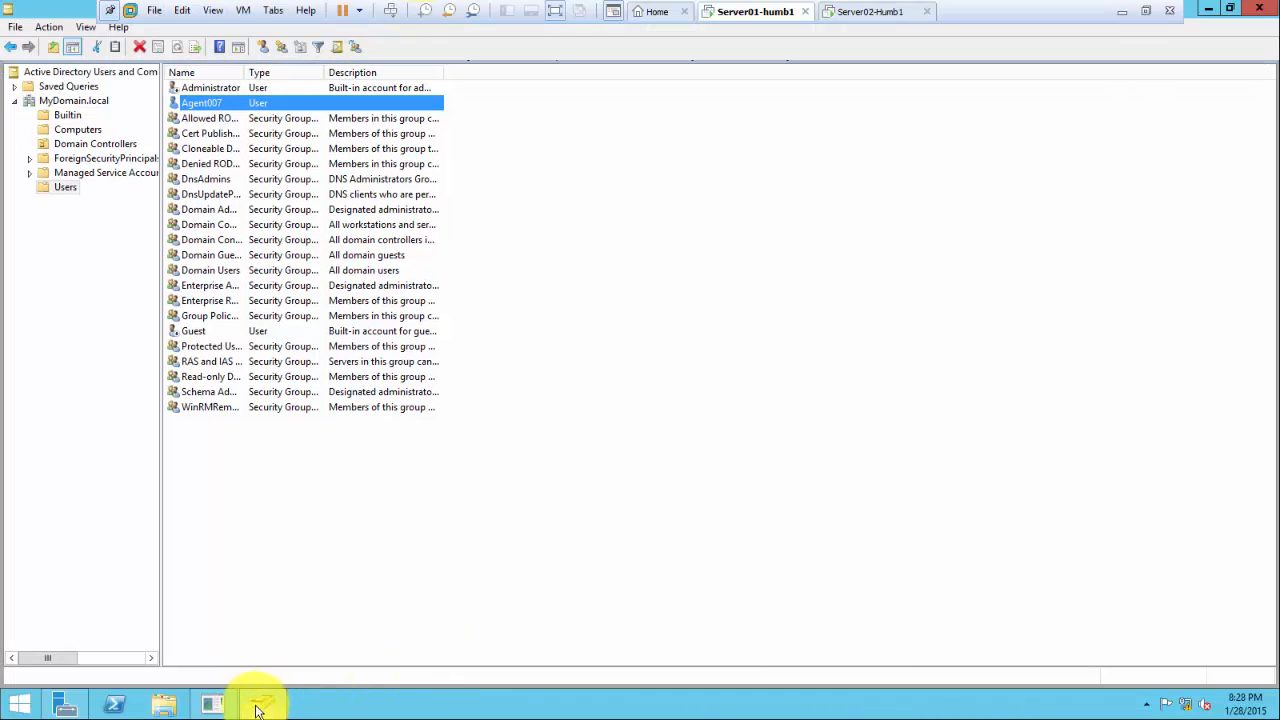
Step: Paste the copied Create-Users folder into the root of the server's Local Disk (C:)
{"action": "left_click", "coordinate": [164, 704]}
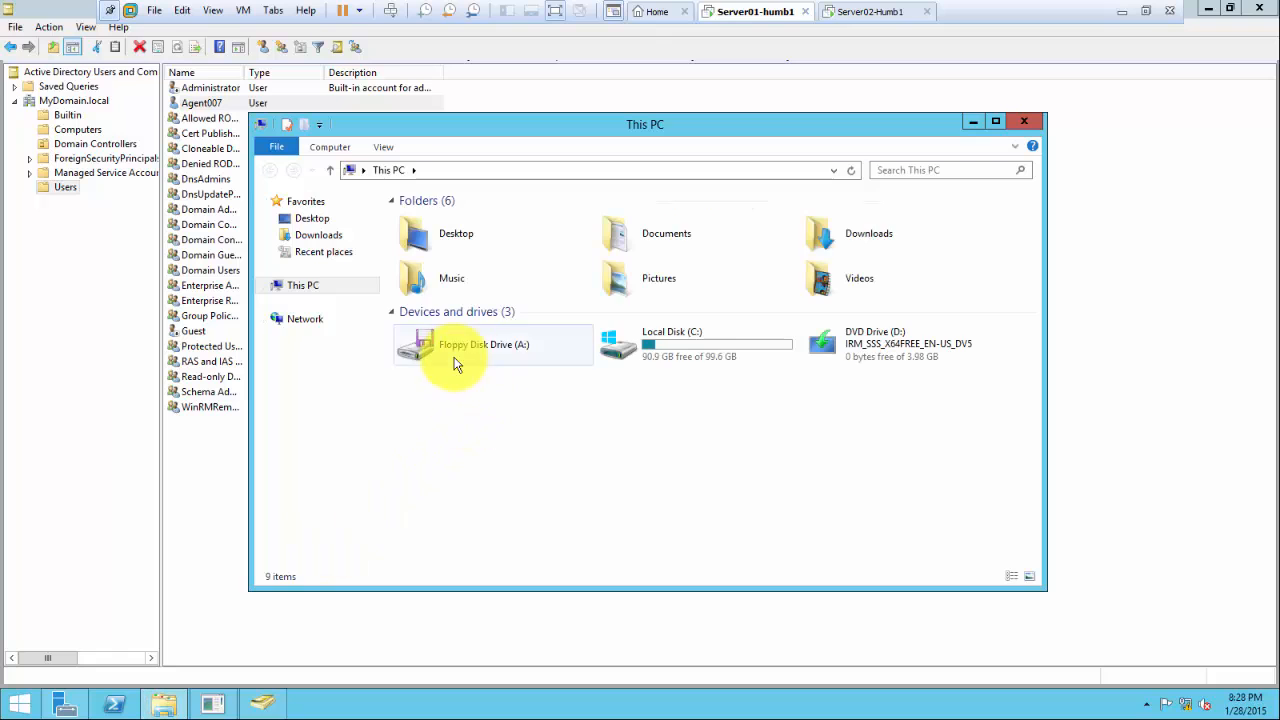
{"action": "double_click", "coordinate": [675, 343]}
{"action": "right_click", "coordinate": [431, 328]}
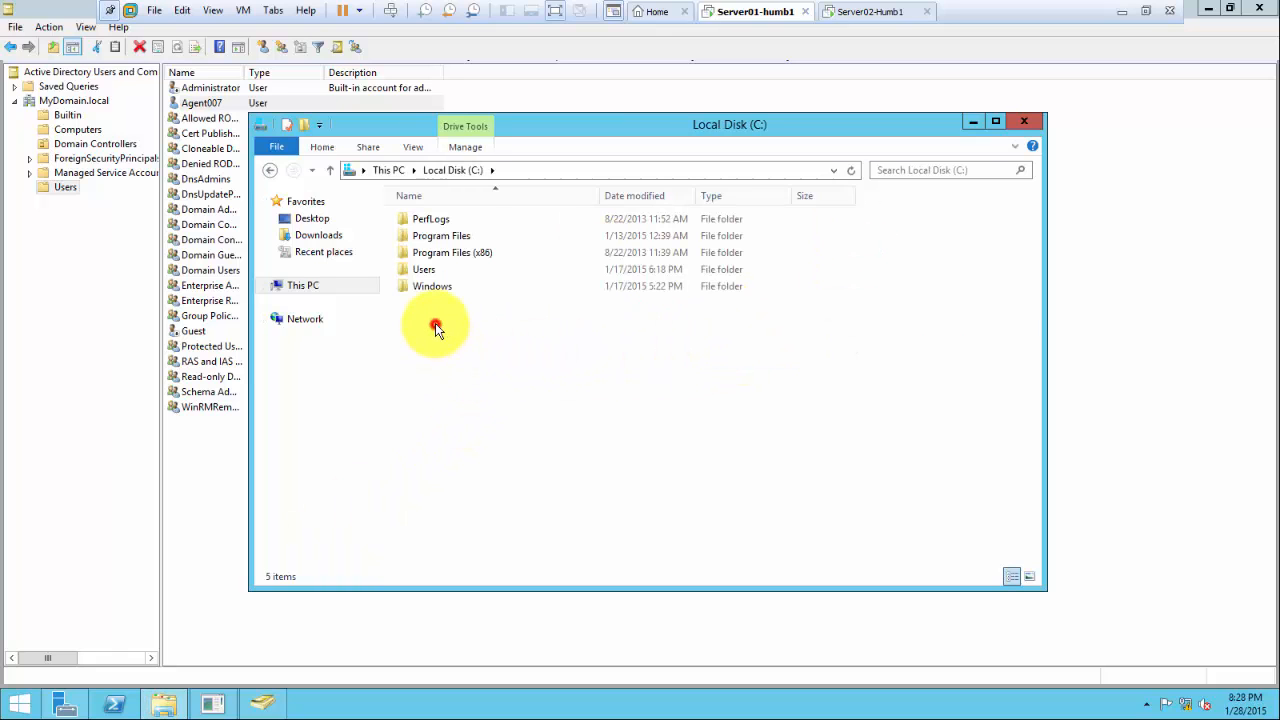
{"action": "left_click", "coordinate": [490, 413]}
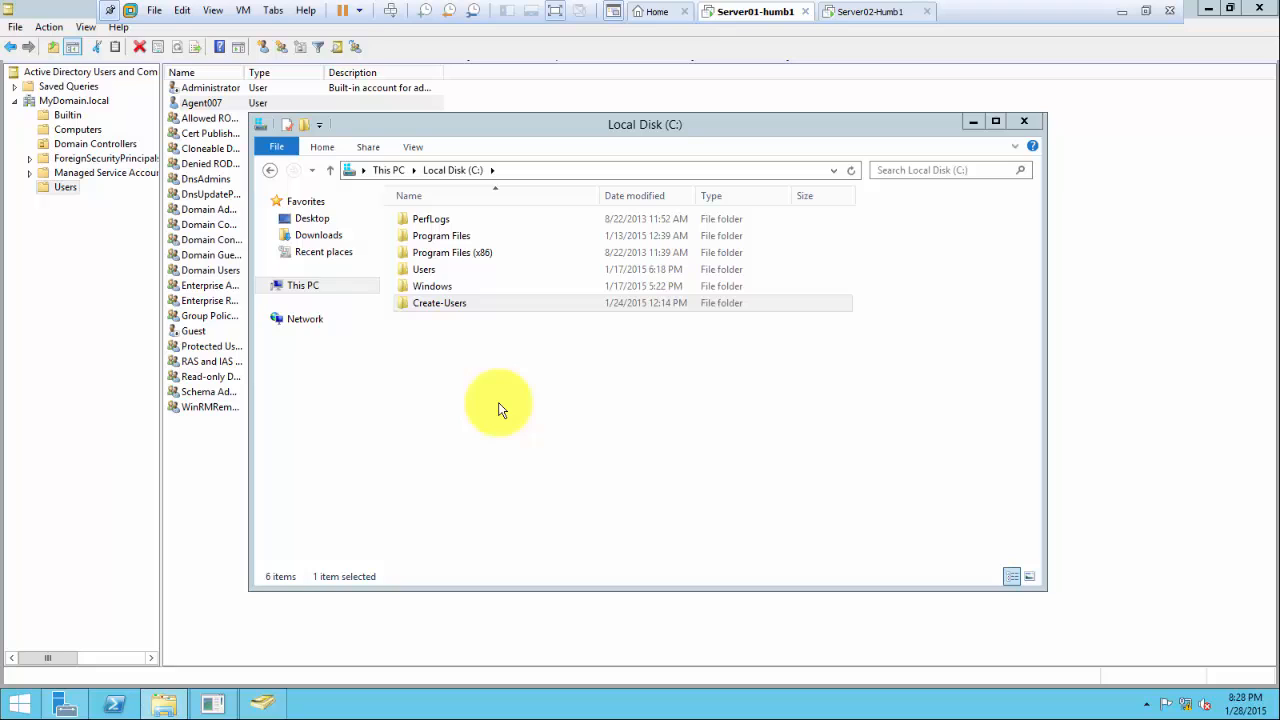
Step: Run Windows PowerShell as administrator on the server and move its window away from the screen corner
{"action": "right_click", "coordinate": [112, 706]}
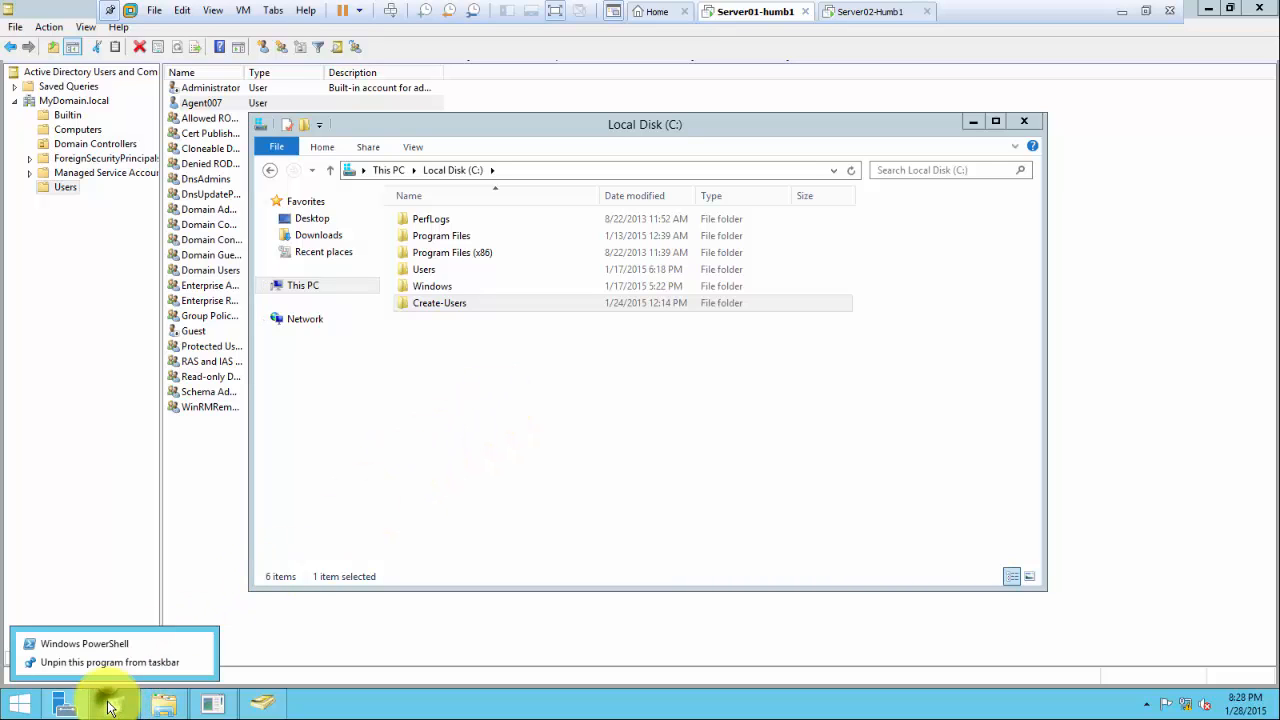
{"action": "right_click", "coordinate": [88, 643]}
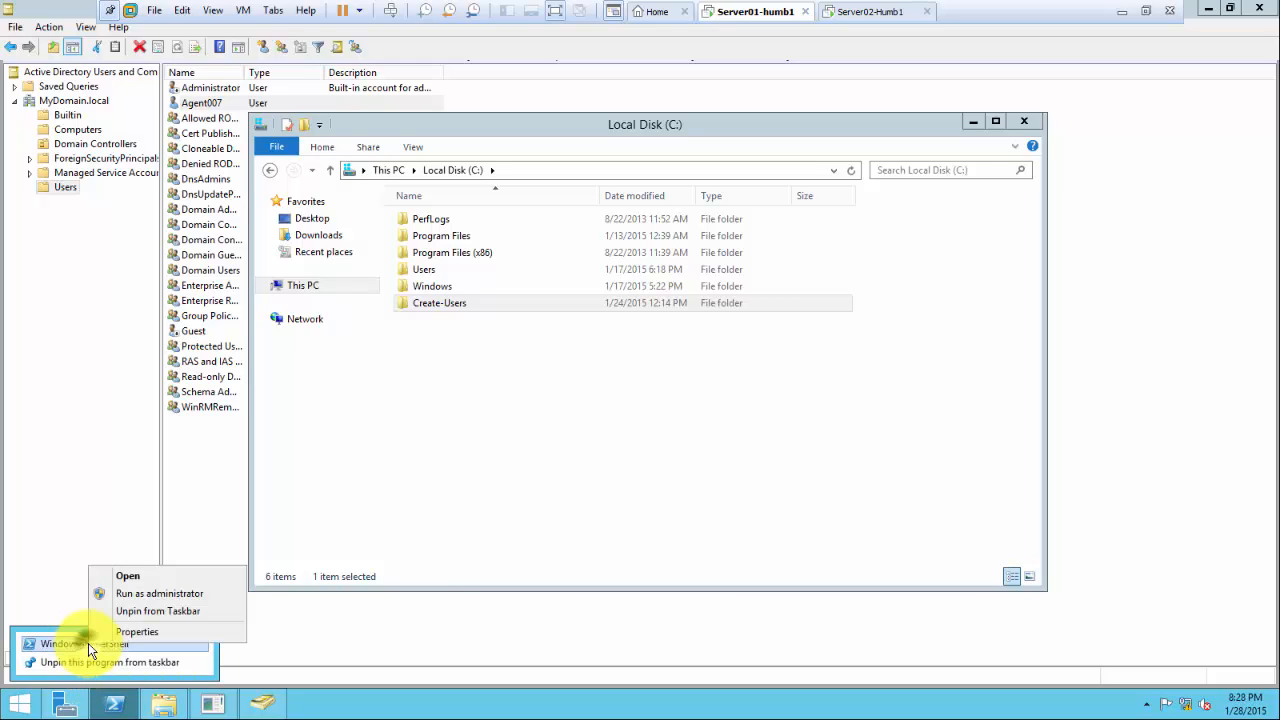
{"action": "left_click", "coordinate": [160, 594]}
{"action": "left_click", "coordinate": [705, 378]}
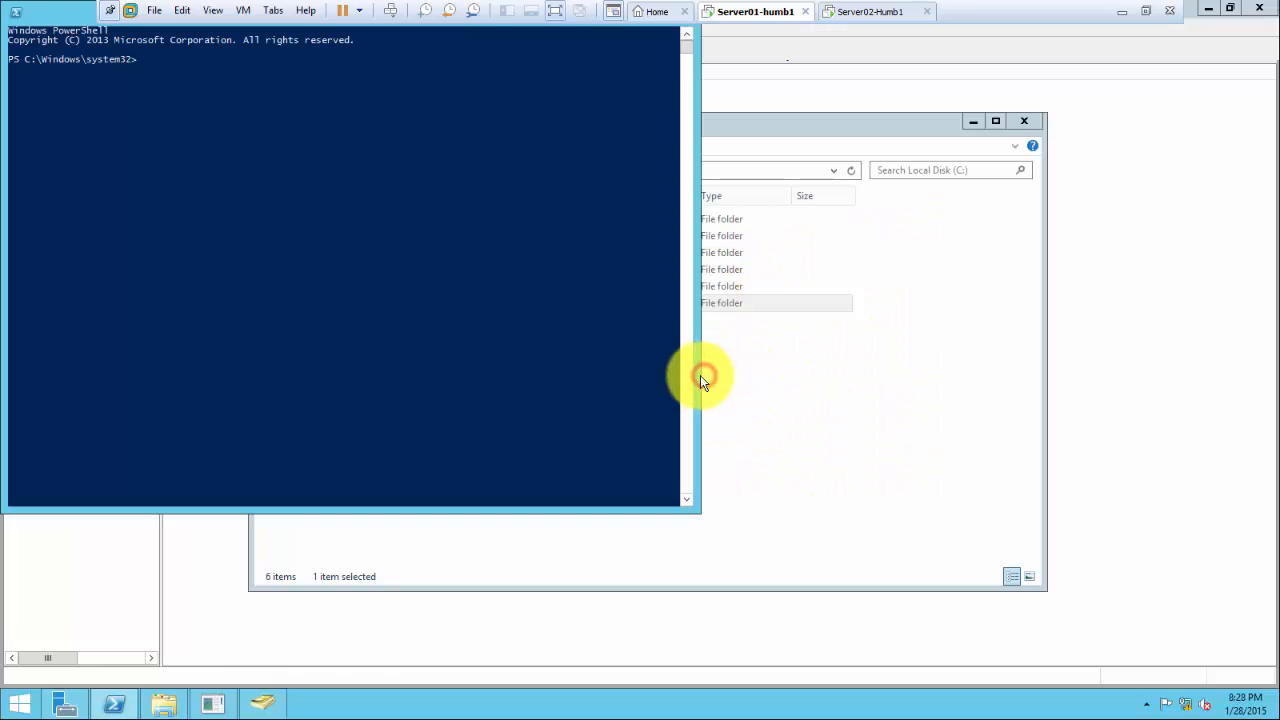
{"action": "left_click_drag", "start_coordinate": [65, 10], "coordinate": [359, 155]}
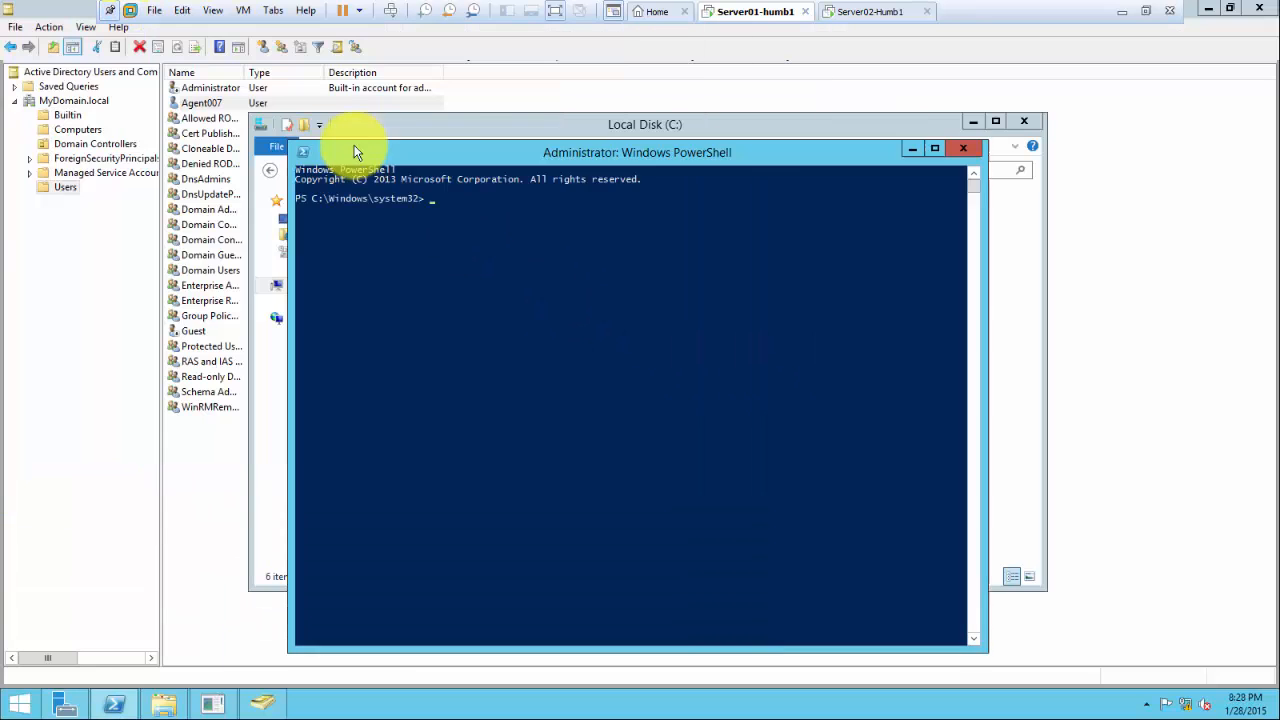
Step: Leave the virtual machine's full-screen view and start the host's Magnifier from the Ease of Access accessories
{"action": "left_click", "coordinate": [1146, 20]}
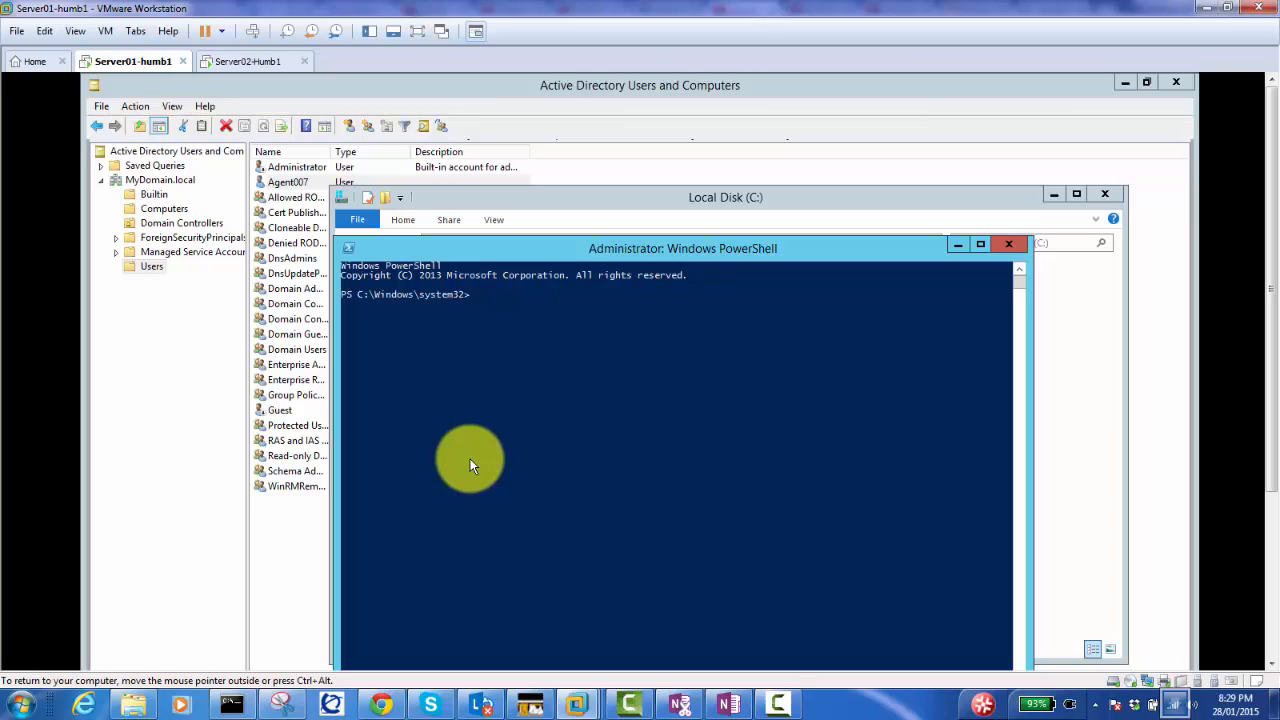
{"action": "left_click", "coordinate": [20, 704]}
{"action": "left_click", "coordinate": [117, 663]}
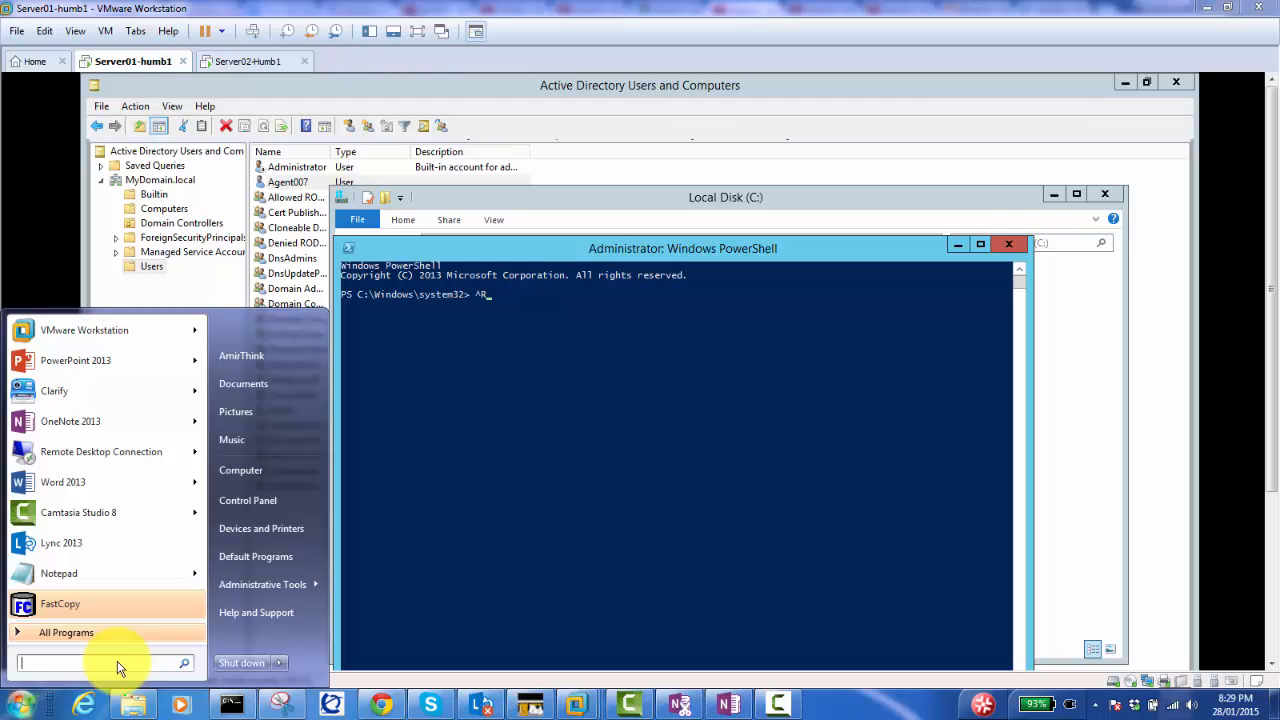
{"action": "left_click", "coordinate": [125, 633]}
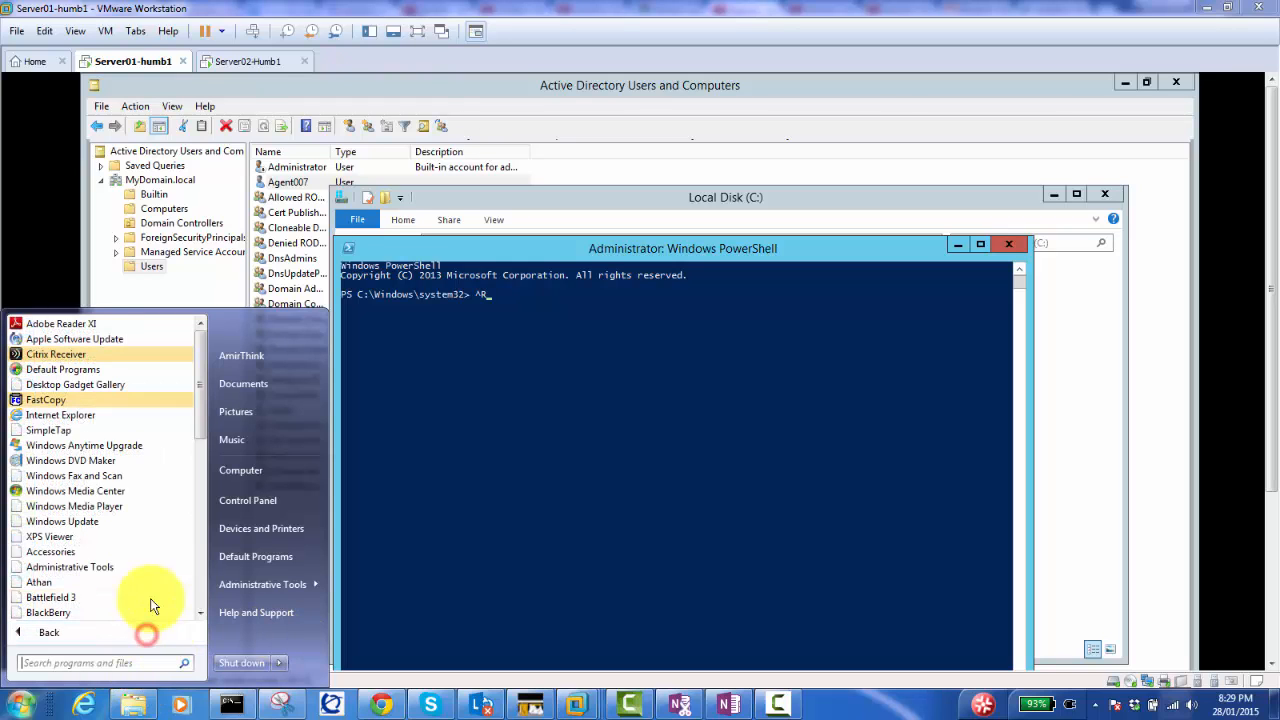
{"action": "left_click", "coordinate": [55, 551]}
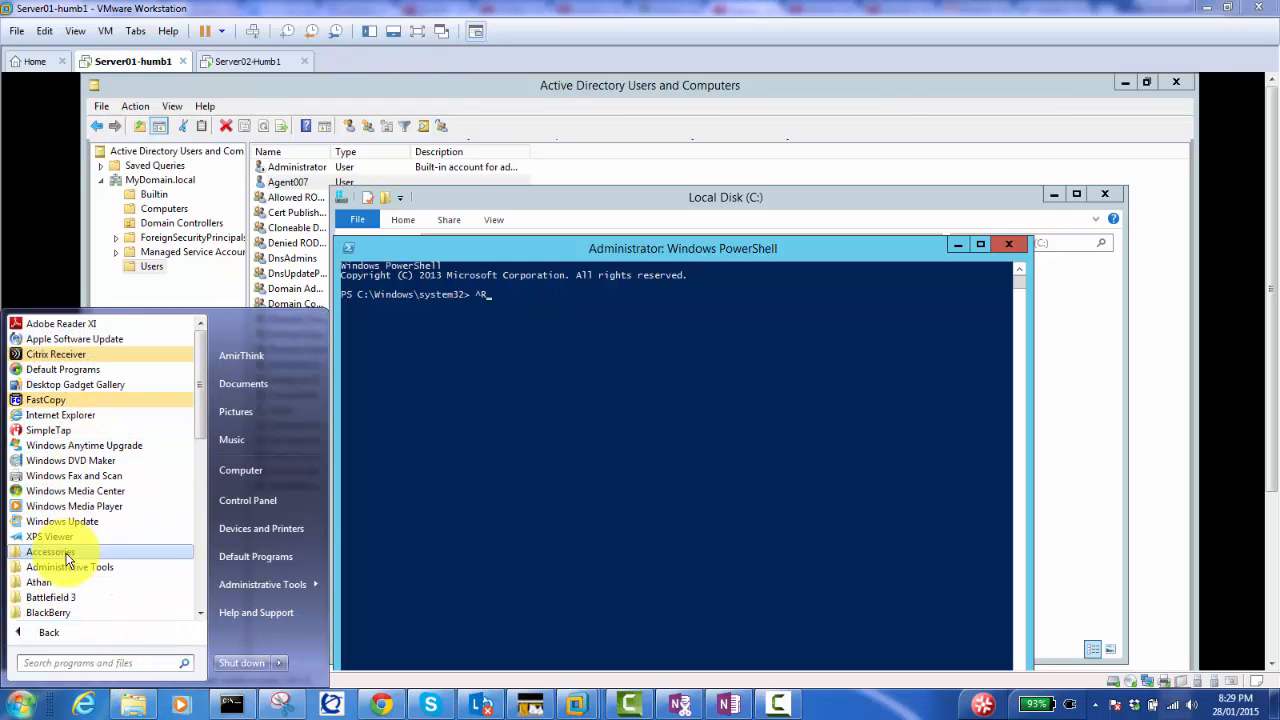
{"action": "left_click", "coordinate": [86, 597]}
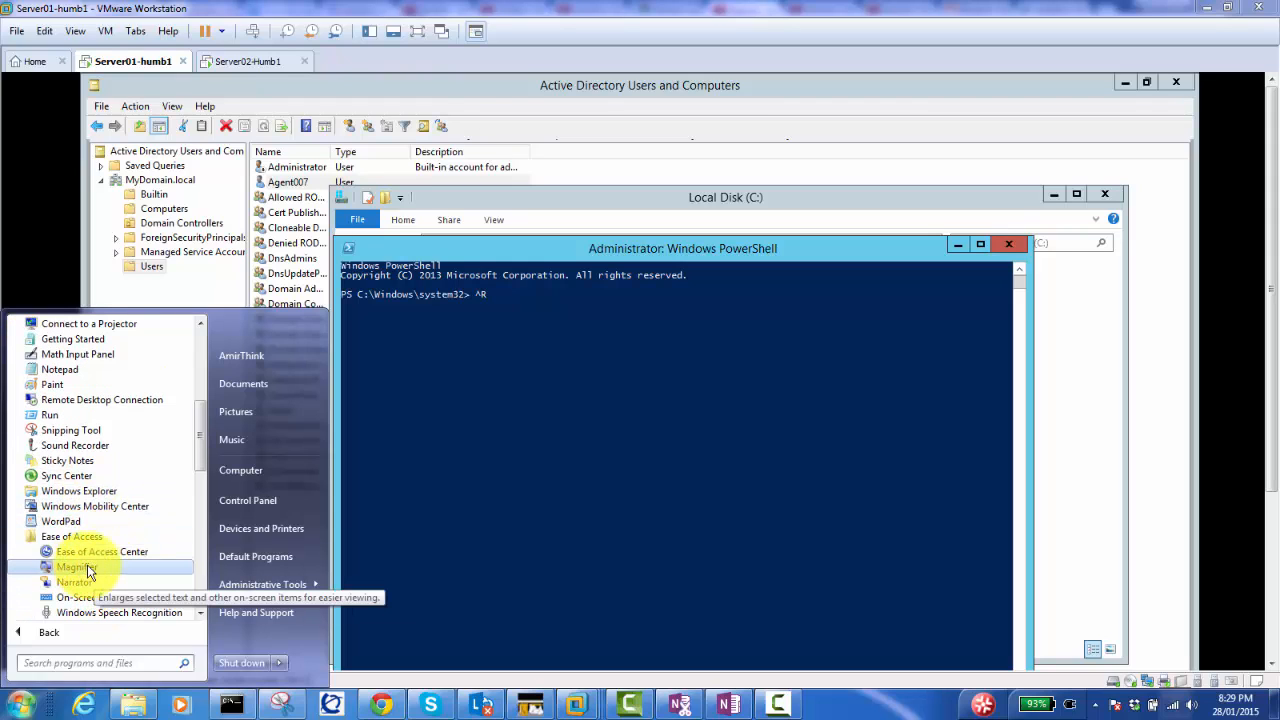
{"action": "left_click", "coordinate": [88, 566]}
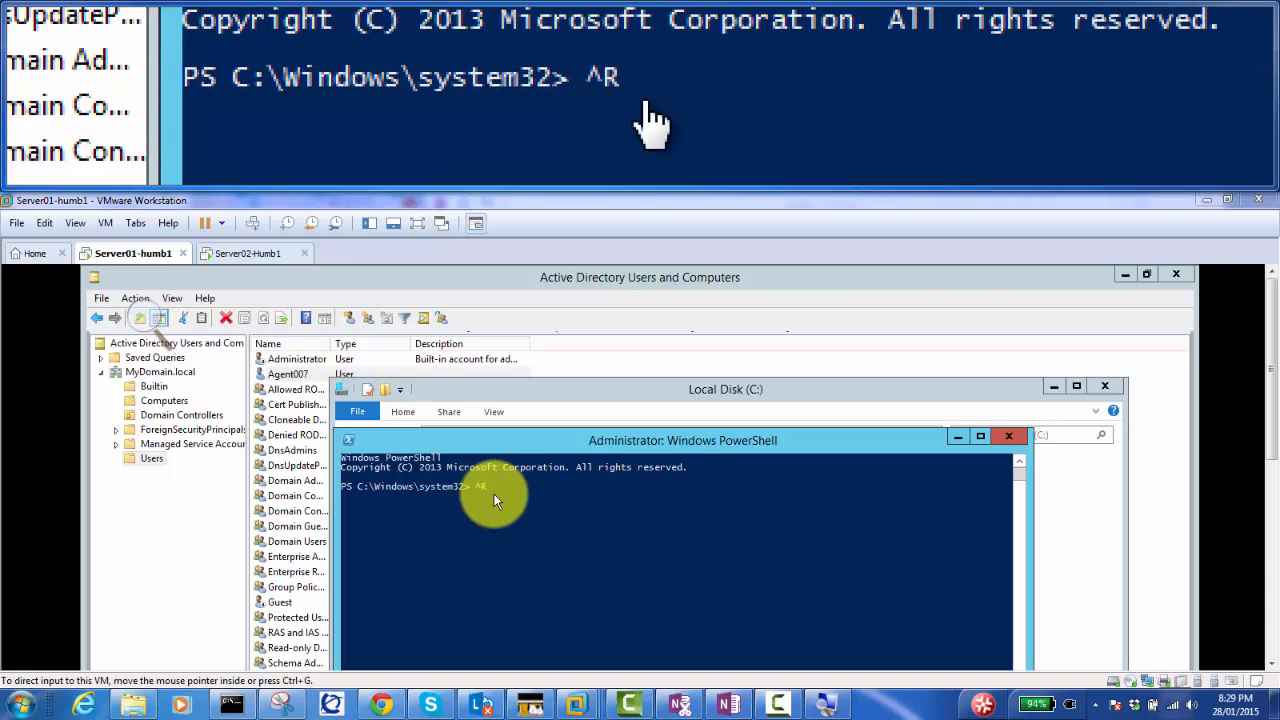
Step: Clear the stray characters at the server's PowerShell prompt, change to the root of C: and list its contents
{"action": "left_click", "coordinate": [494, 498]}
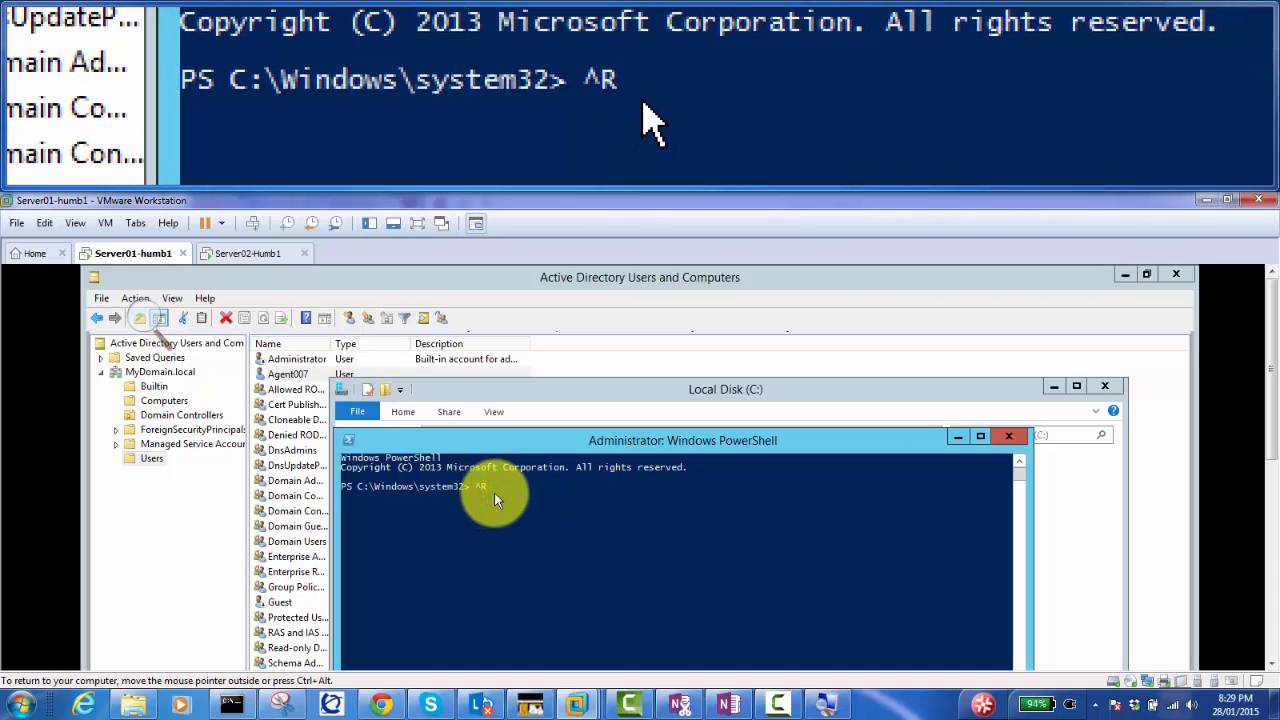
{"action": "key", "text": "Escape"}
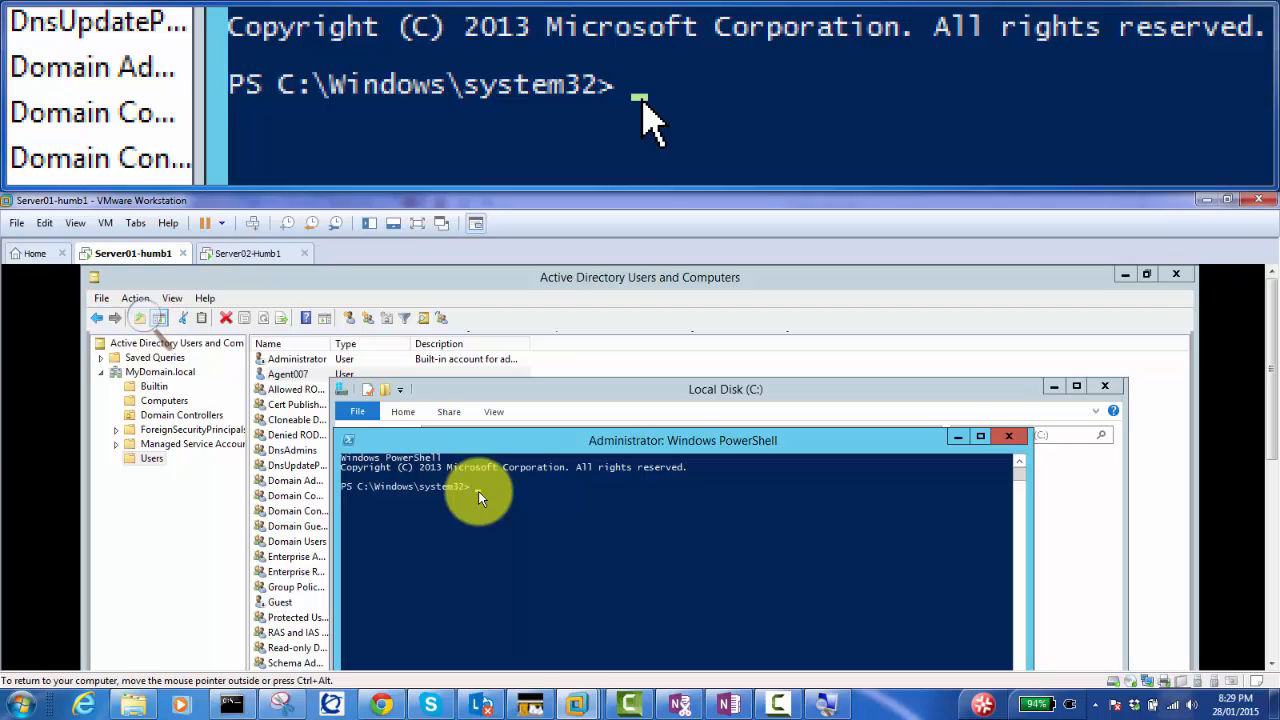
{"action": "type", "text": "cd\\"}
{"action": "key", "text": "Return"}
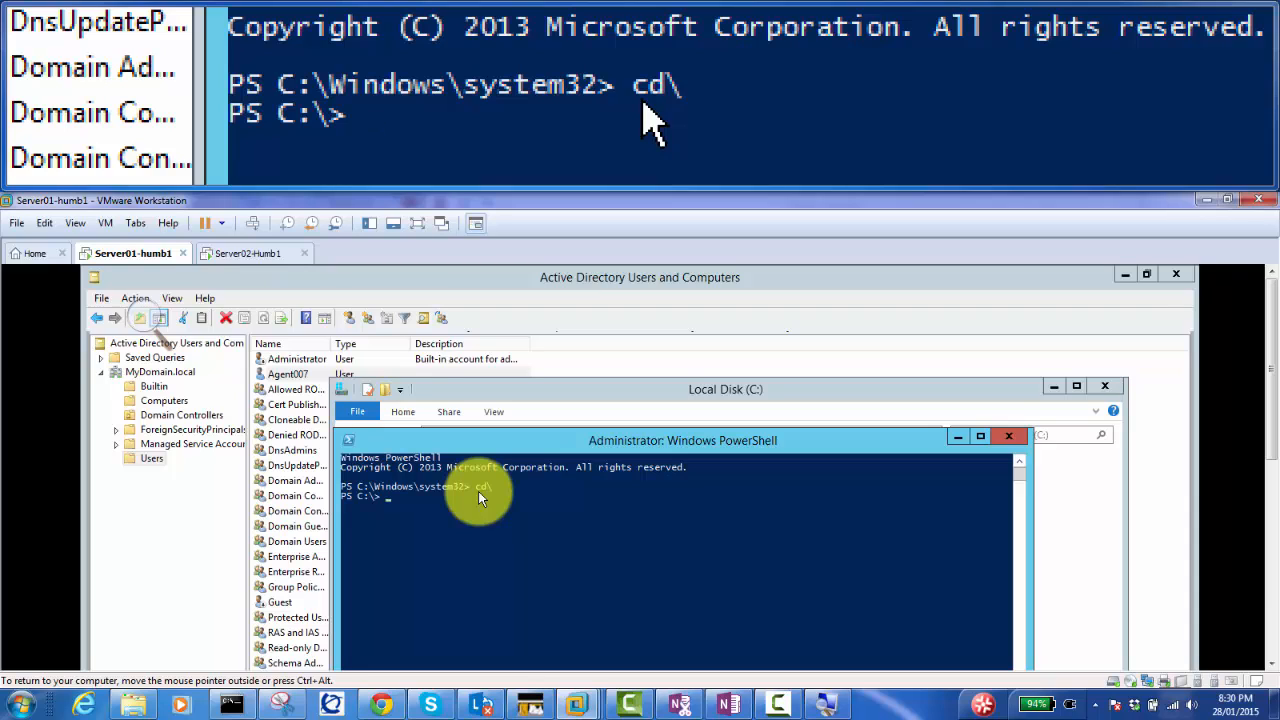
{"action": "type", "text": "dir"}
{"action": "key", "text": "Return"}
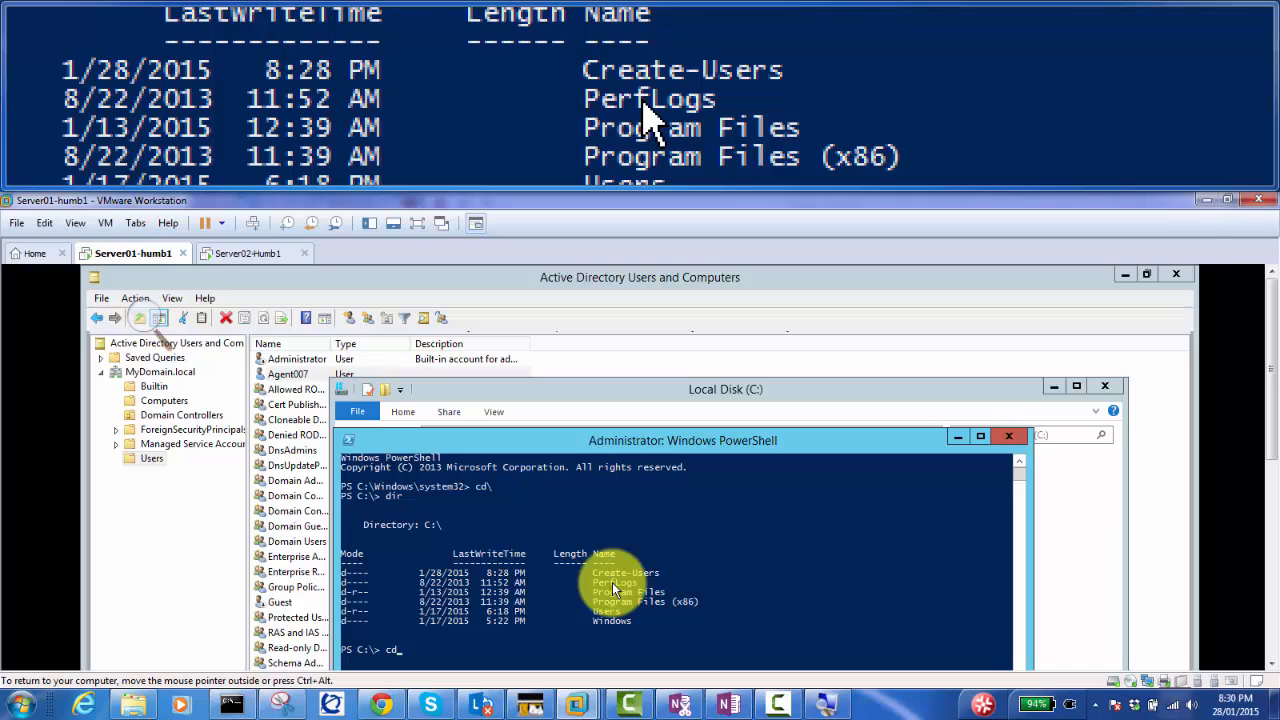
Step: Change to the Create-Users folder in PowerShell, list its files and move the PowerShell window higher
{"action": "type", "text": "cre"}
{"action": "key", "text": "Tab"}
{"action": "key", "text": "Return"}
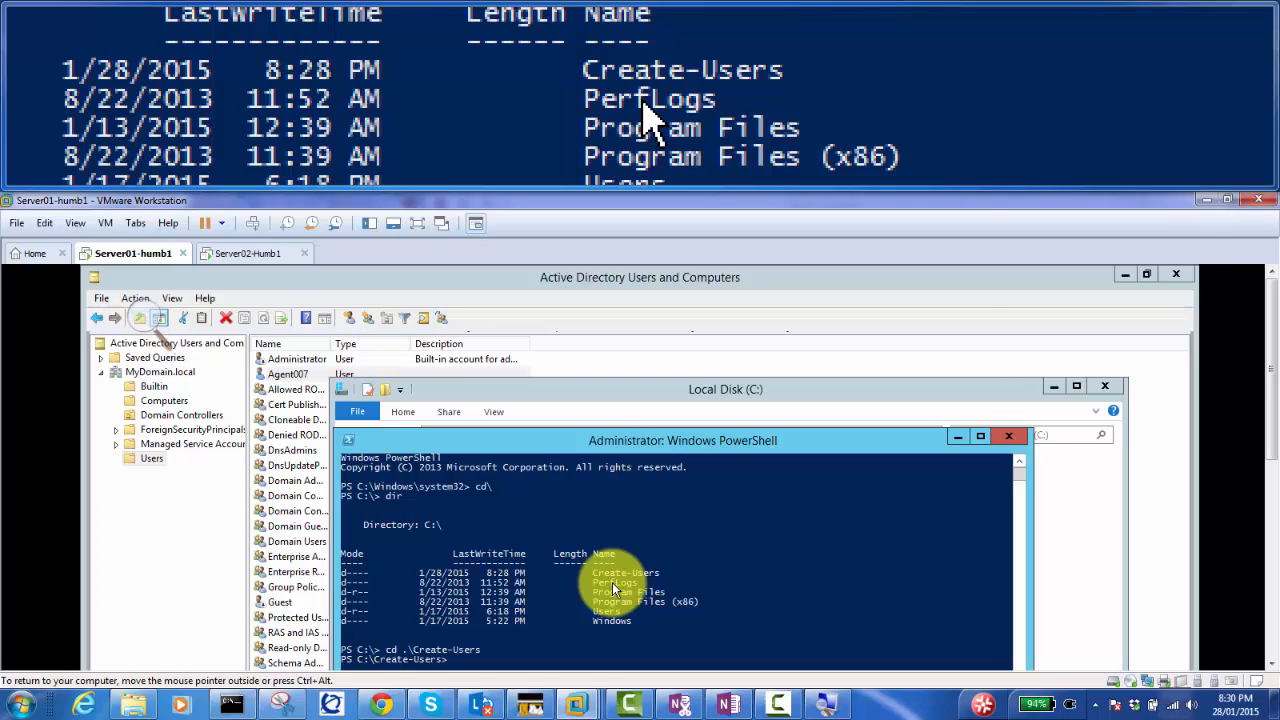
{"action": "type", "text": "dir"}
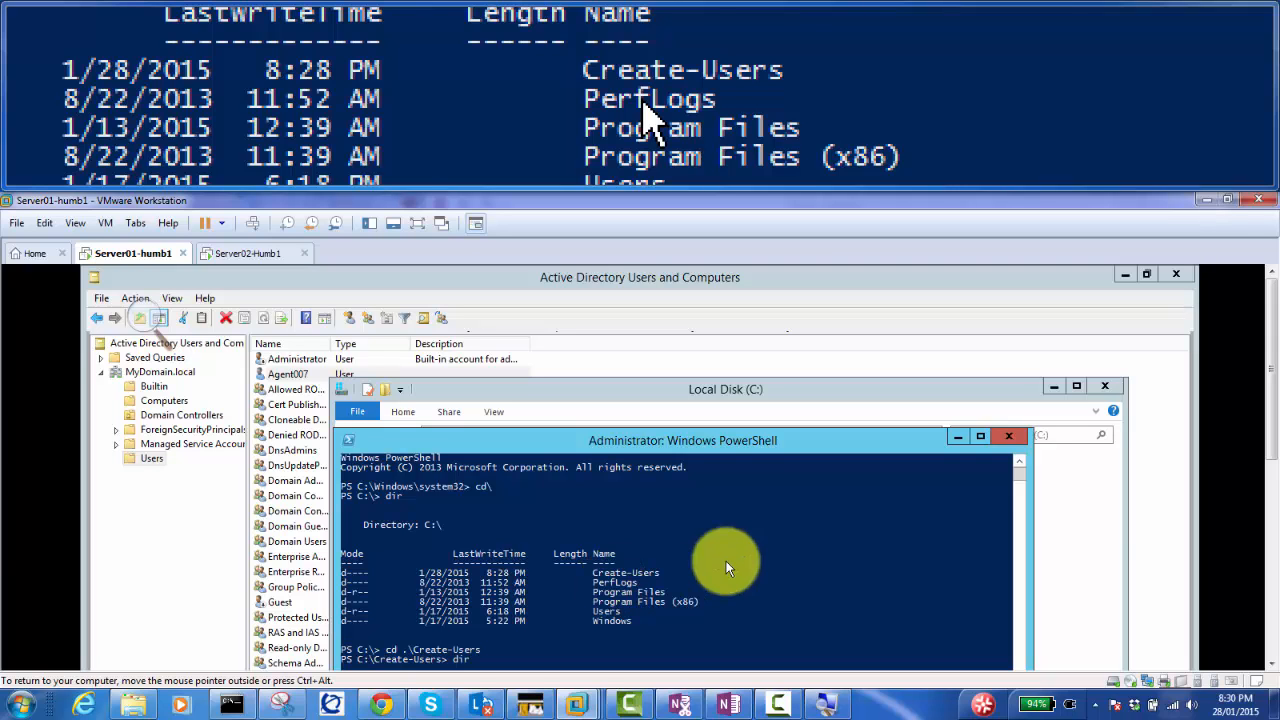
{"action": "left_click_drag", "start_coordinate": [594, 445], "coordinate": [547, 282]}
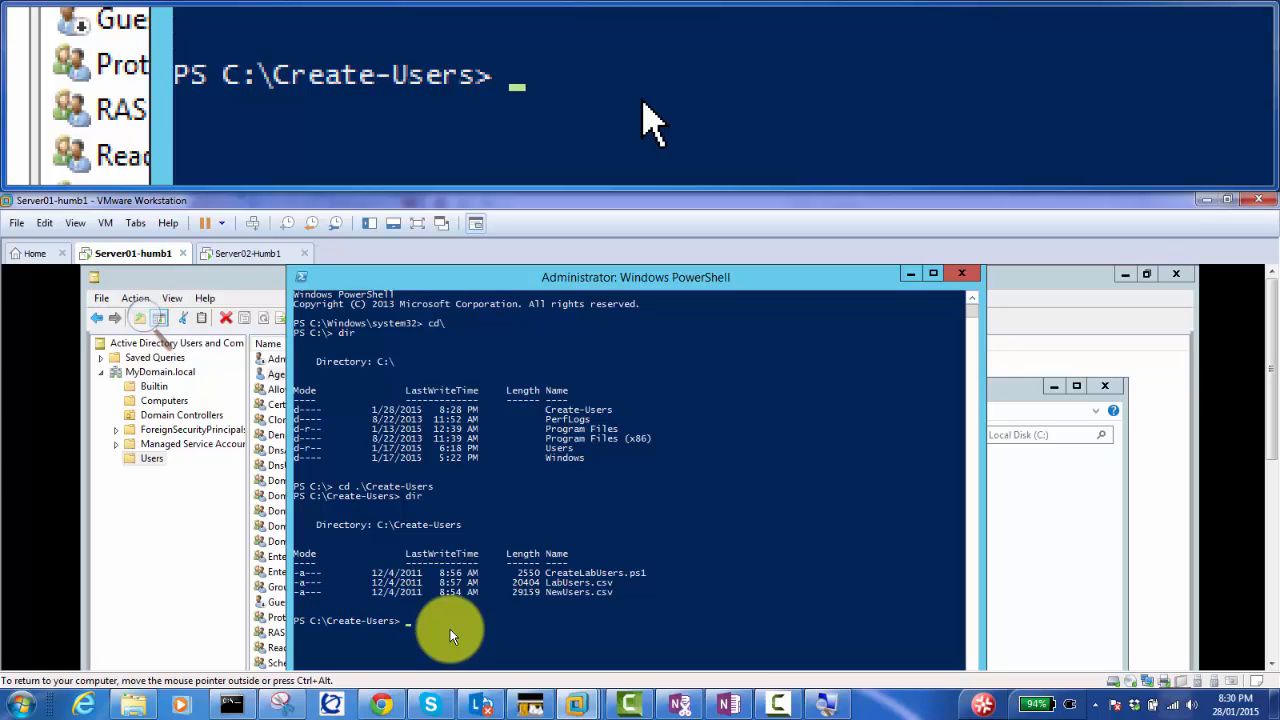
Step: Run the CreateLabUsers.ps1 script and import LabUsers.csv from the Create-Users folder as its CSV file
{"action": "type", "text": "cre"}
{"action": "key", "text": "Tab"}
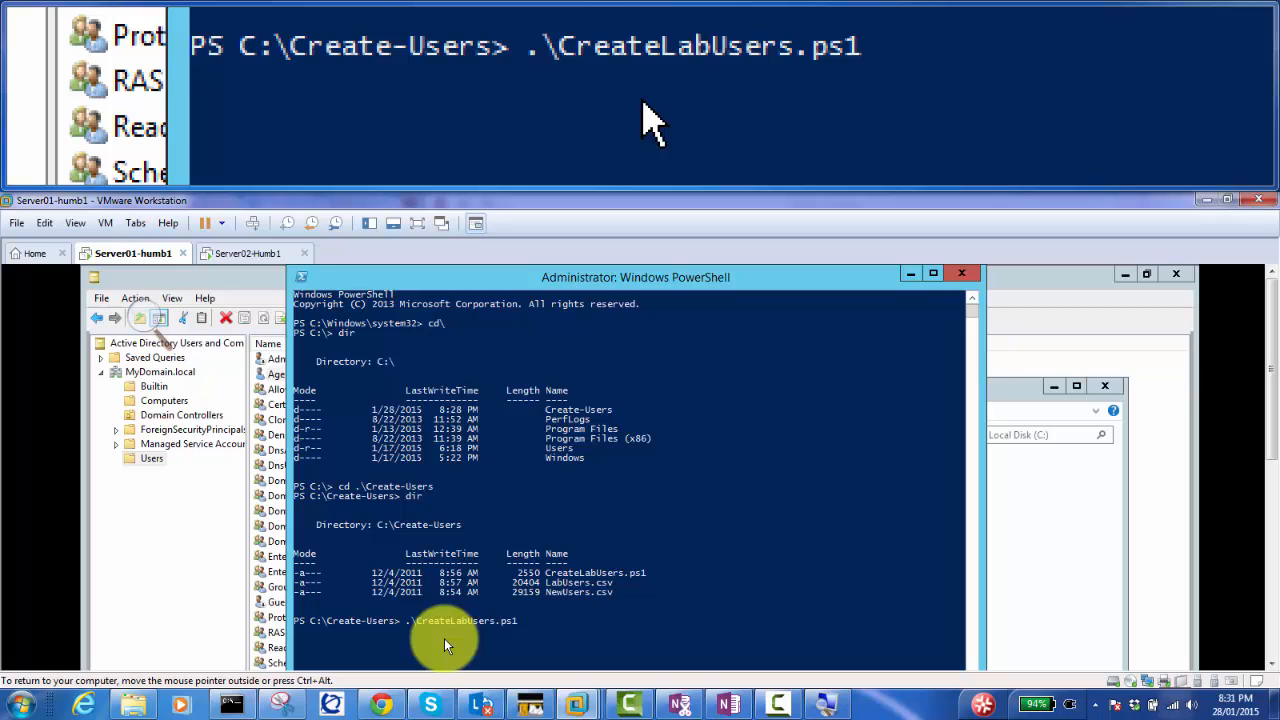
{"action": "key", "text": "Return"}
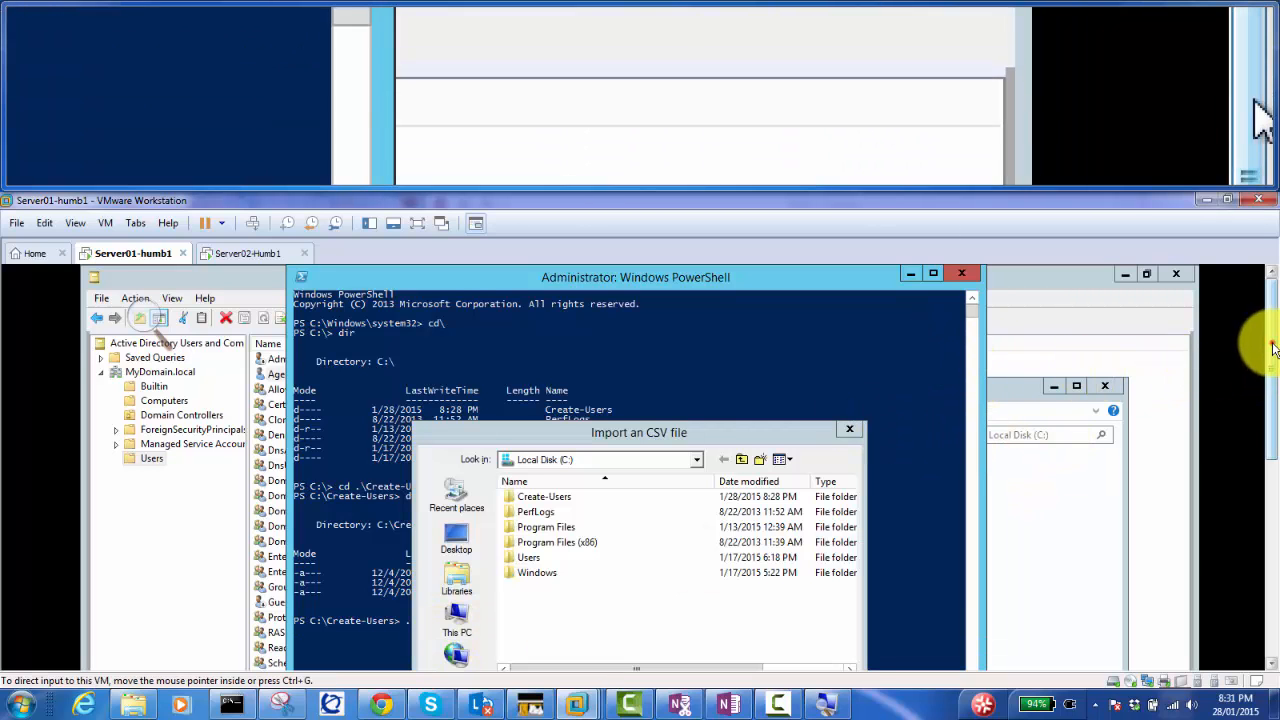
{"action": "left_click_drag", "start_coordinate": [1273, 345], "coordinate": [1270, 392]}
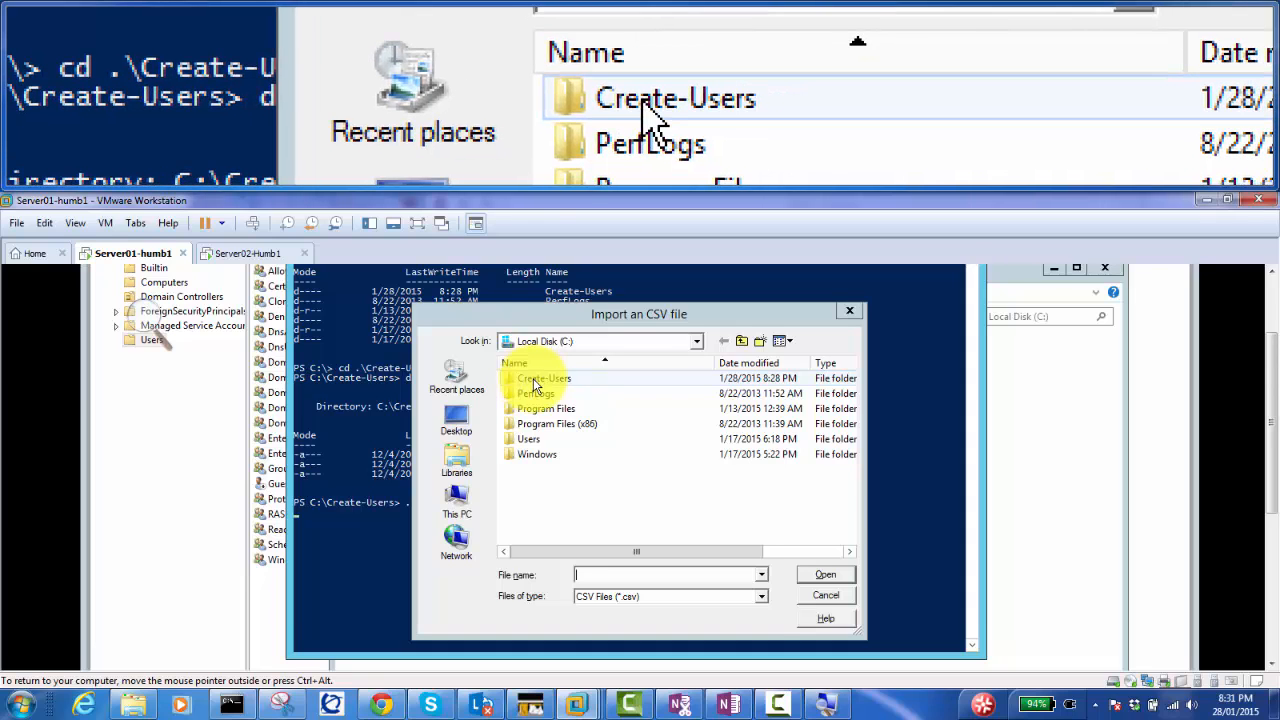
{"action": "double_click", "coordinate": [533, 383]}
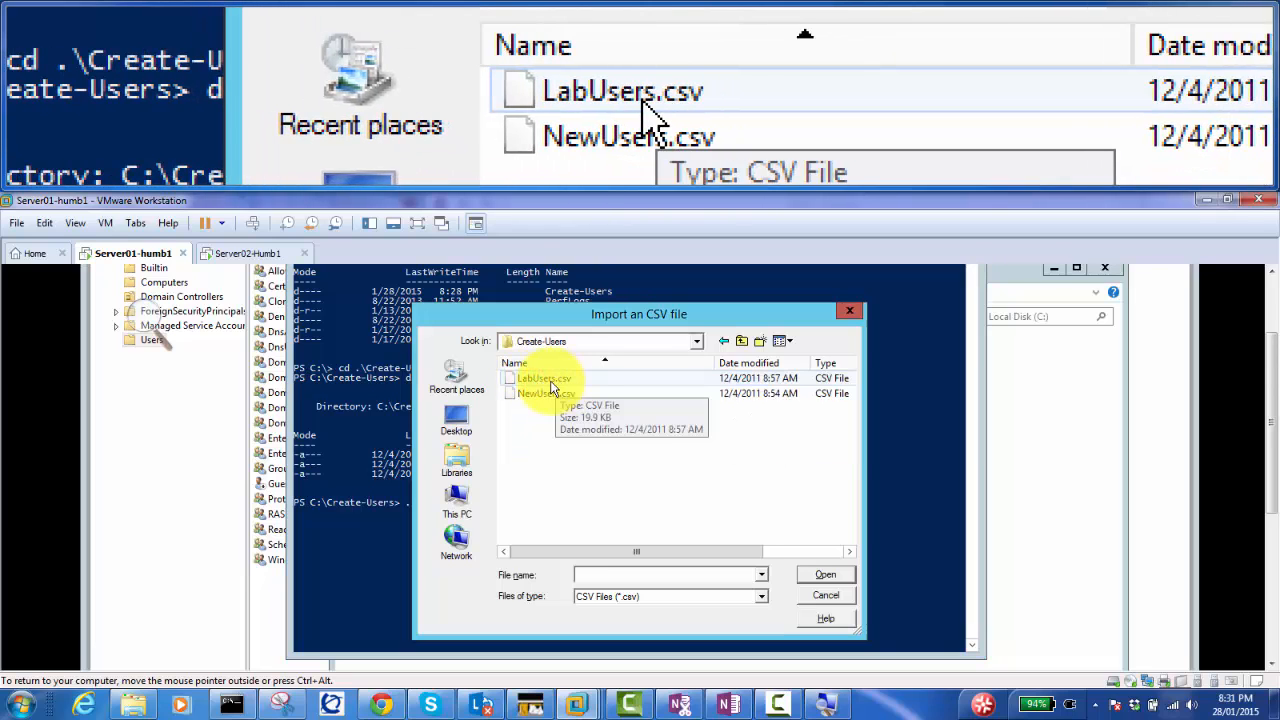
{"action": "left_click", "coordinate": [549, 384]}
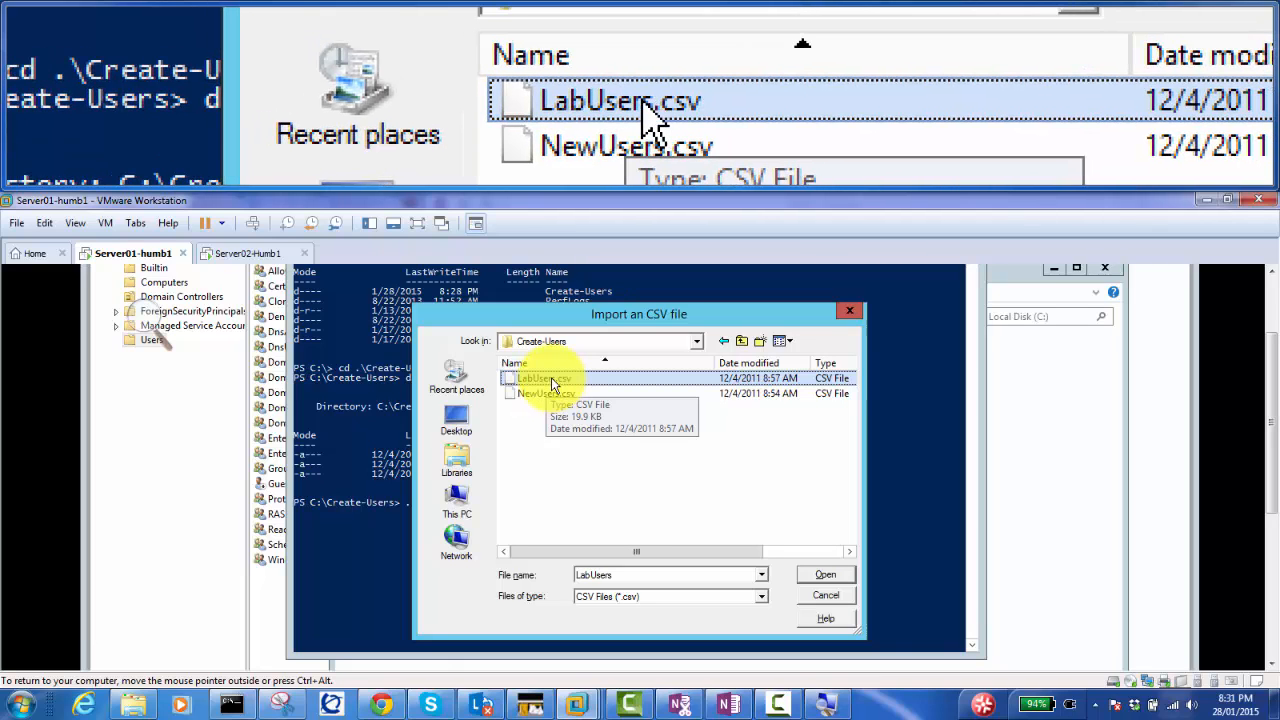
{"action": "double_click", "coordinate": [551, 377]}
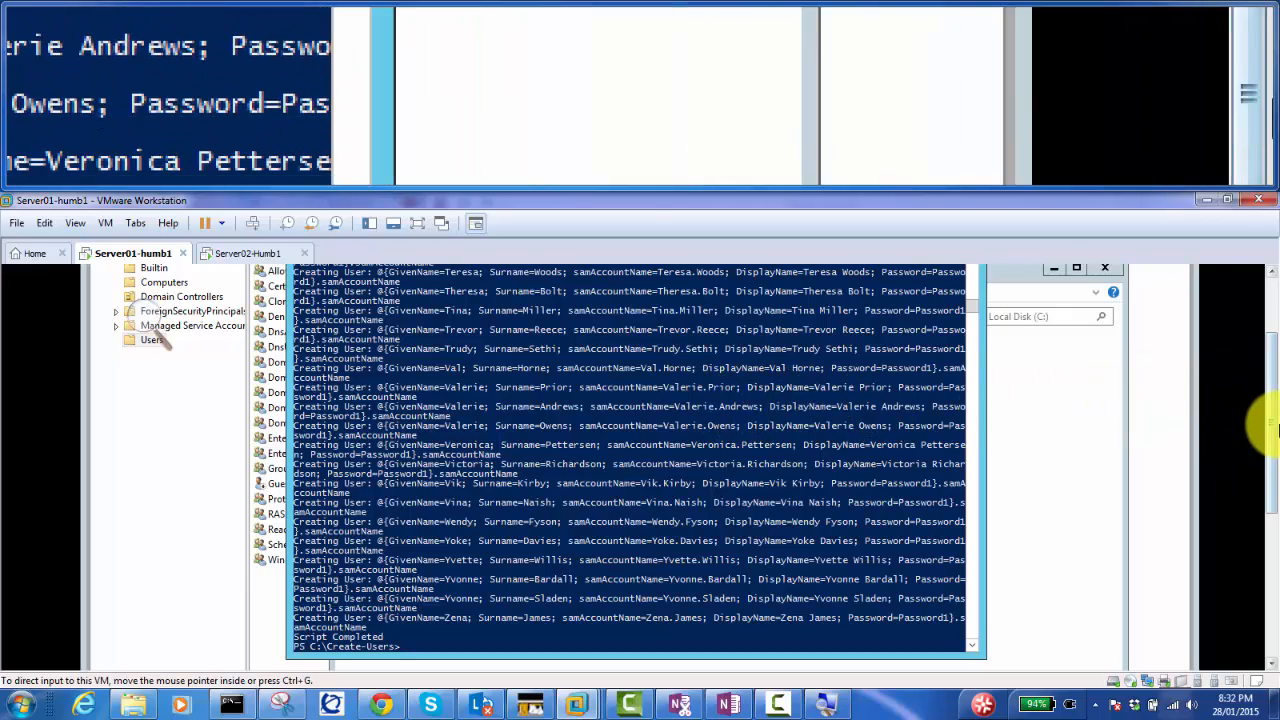
Step: Minimize the PowerShell, Local Disk (C:) and old directory windows, and open a fresh Active Directory Users and Computers from Server Manager
{"action": "left_click_drag", "start_coordinate": [1273, 440], "coordinate": [1275, 368]}
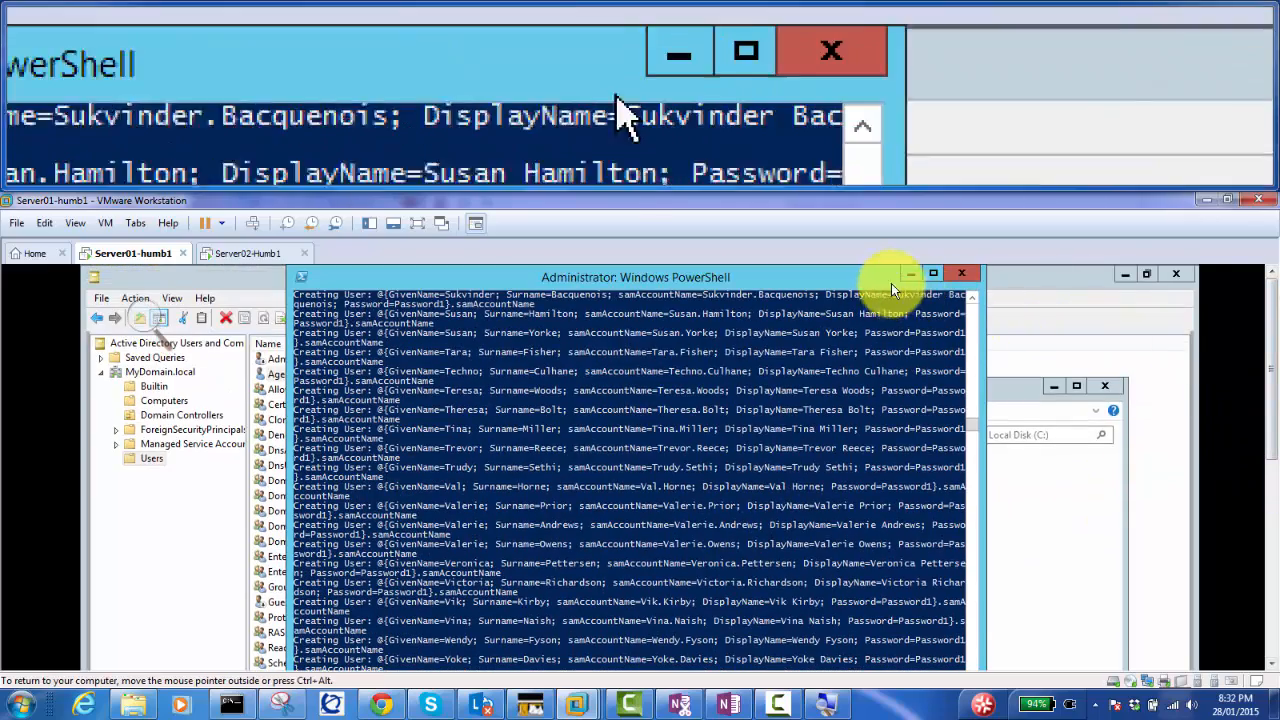
{"action": "left_click", "coordinate": [912, 276]}
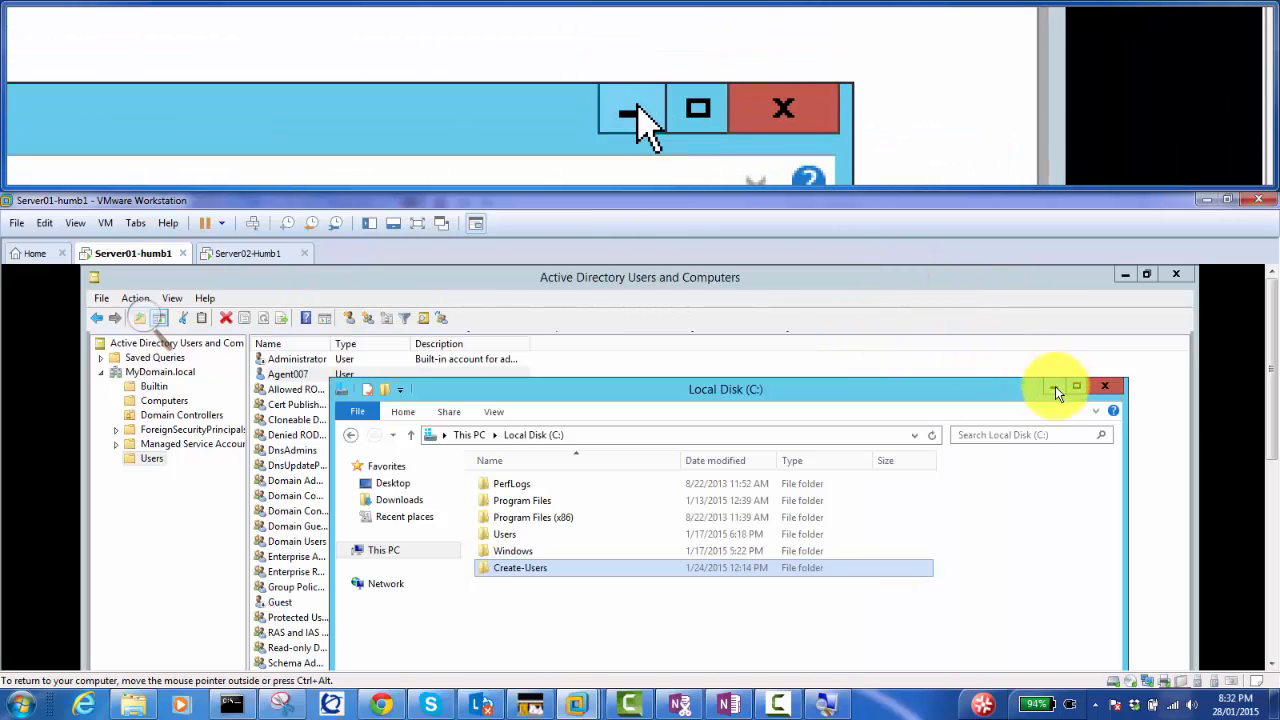
{"action": "left_click", "coordinate": [1054, 386]}
{"action": "left_click", "coordinate": [1124, 275]}
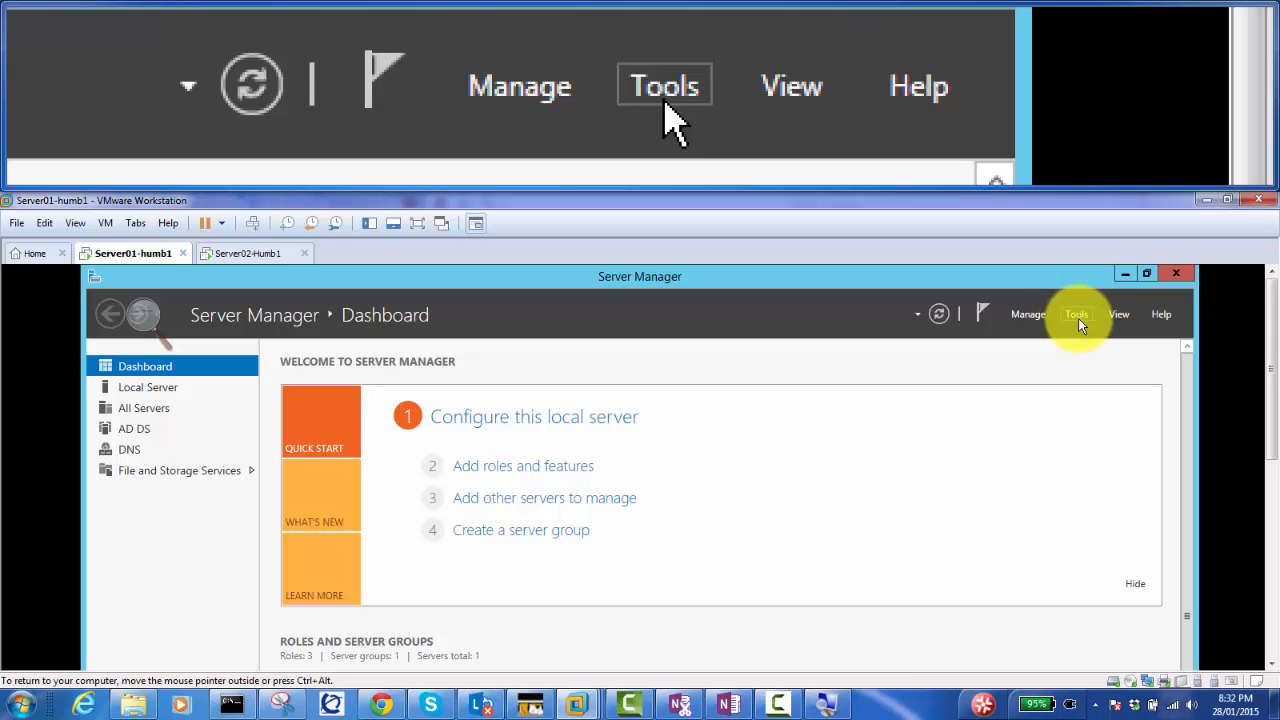
{"action": "left_click", "coordinate": [1077, 316]}
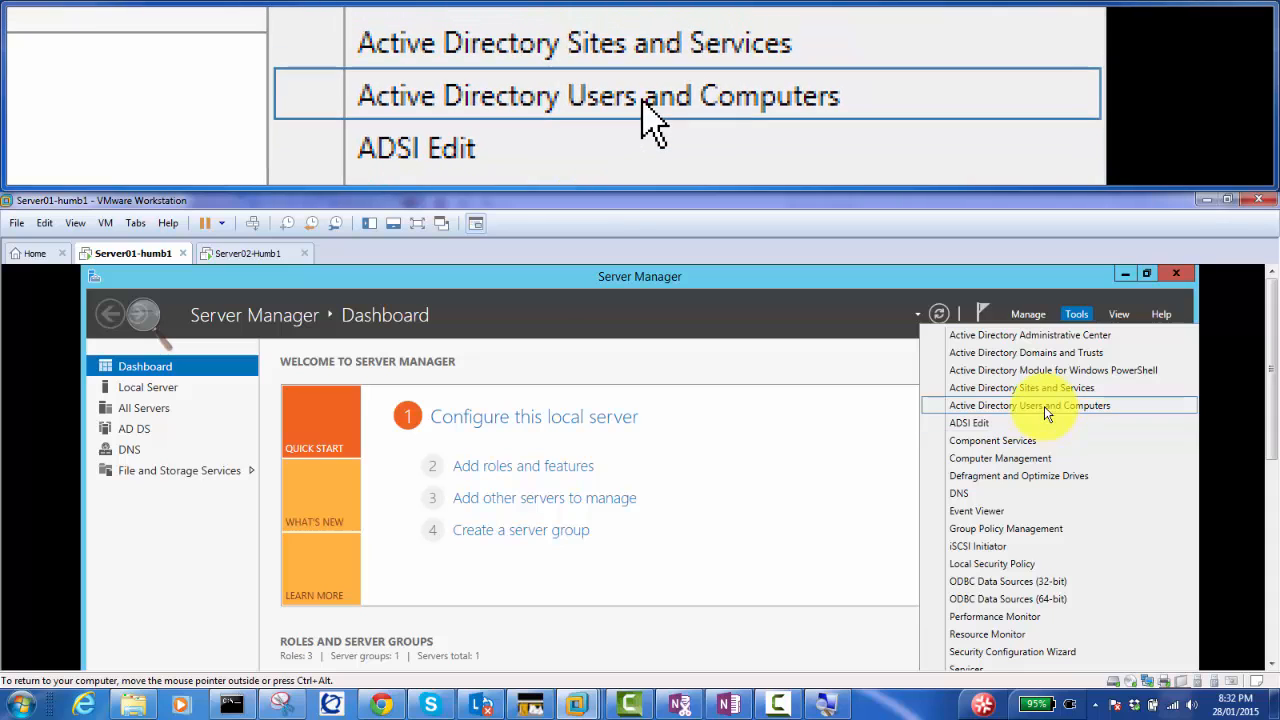
{"action": "left_click", "coordinate": [1044, 406]}
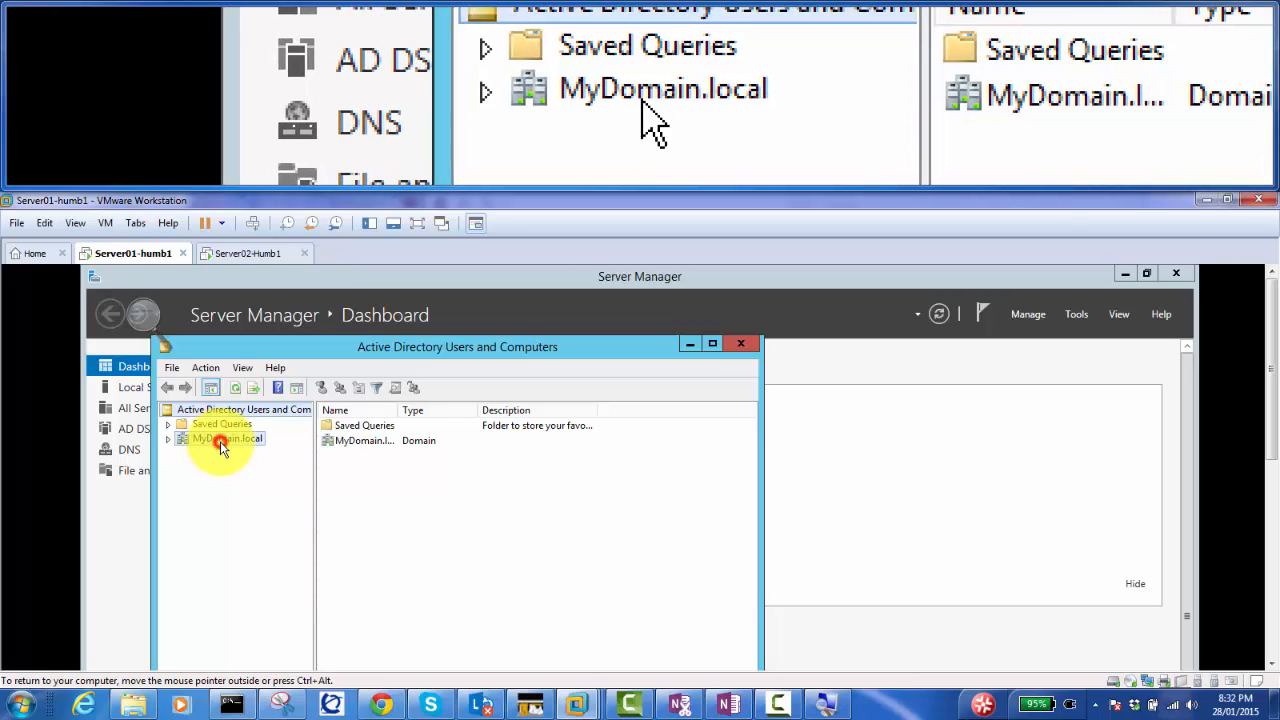
Step: Expand MyDomain.local and look through the user accounts in the ExchangeUsers organizational unit
{"action": "left_click", "coordinate": [220, 441]}
{"action": "double_click", "coordinate": [220, 441]}
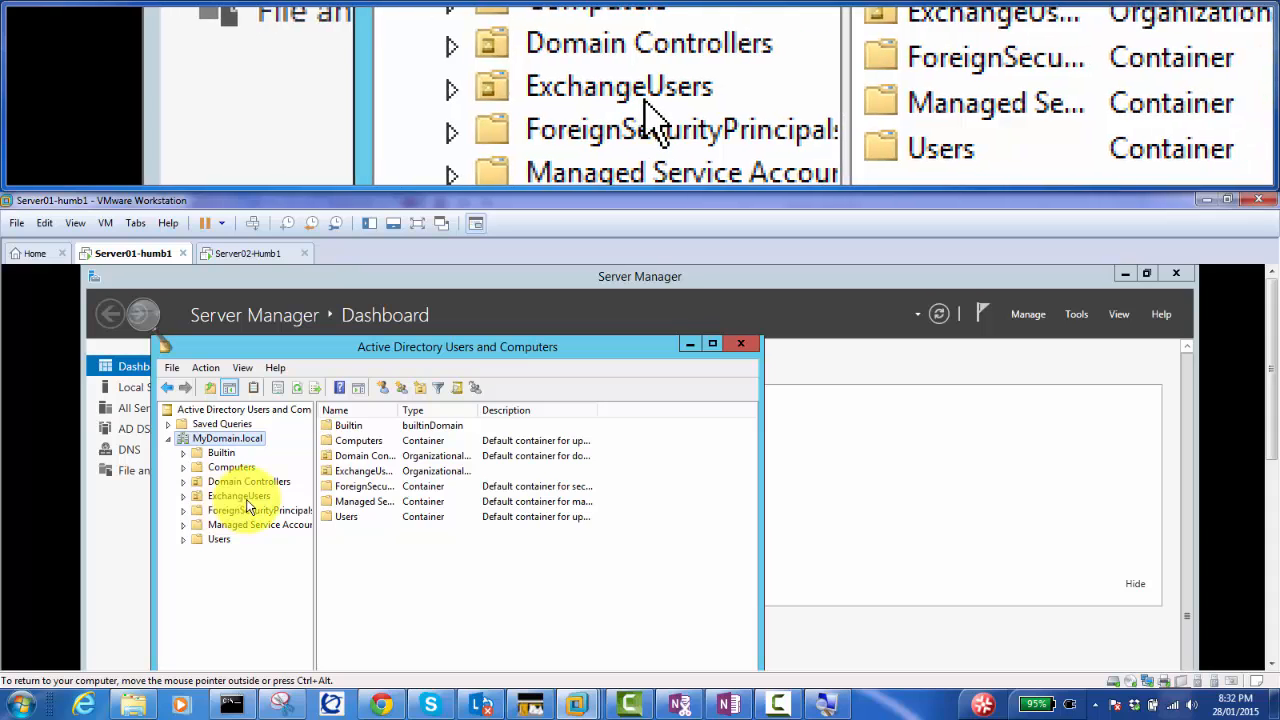
{"action": "left_click", "coordinate": [230, 498]}
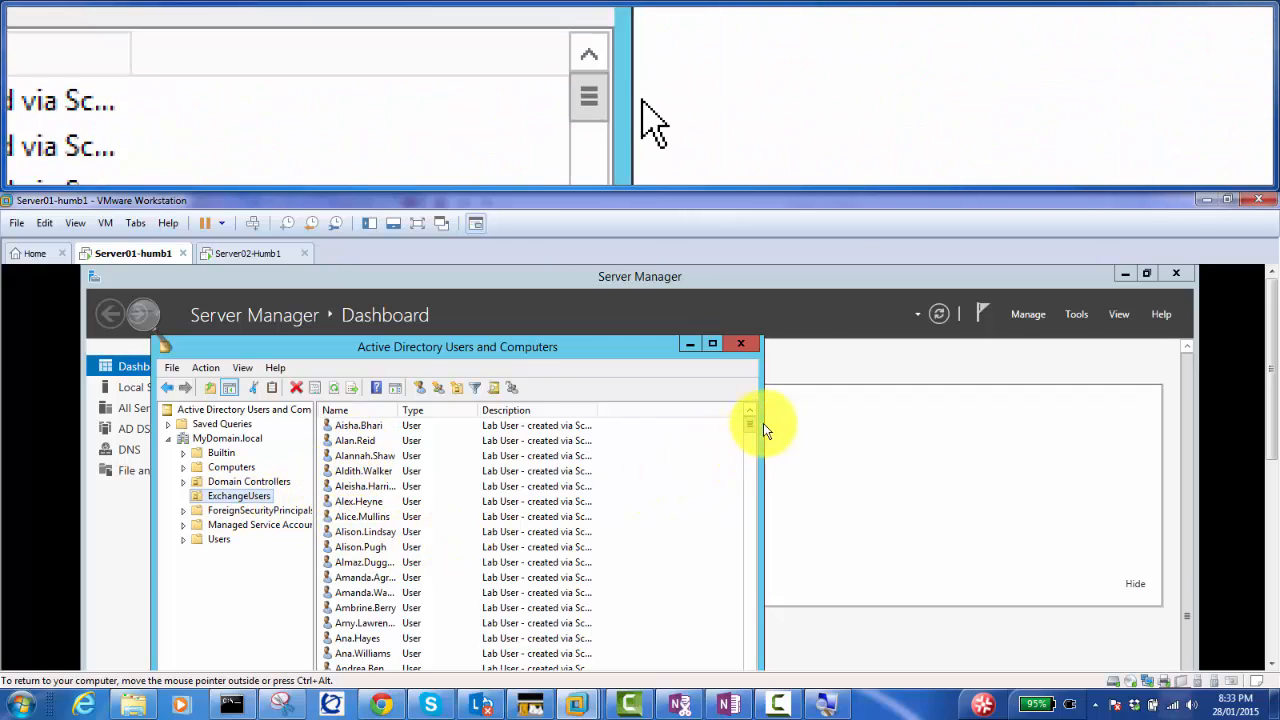
{"action": "mouse_move", "coordinate": [751, 425]}
{"action": "left_mouse_down"}
{"action": "mouse_move", "coordinate": [726, 586]}
{"action": "mouse_move", "coordinate": [743, 646]}
{"action": "mouse_move", "coordinate": [751, 423]}
{"action": "left_mouse_up"}
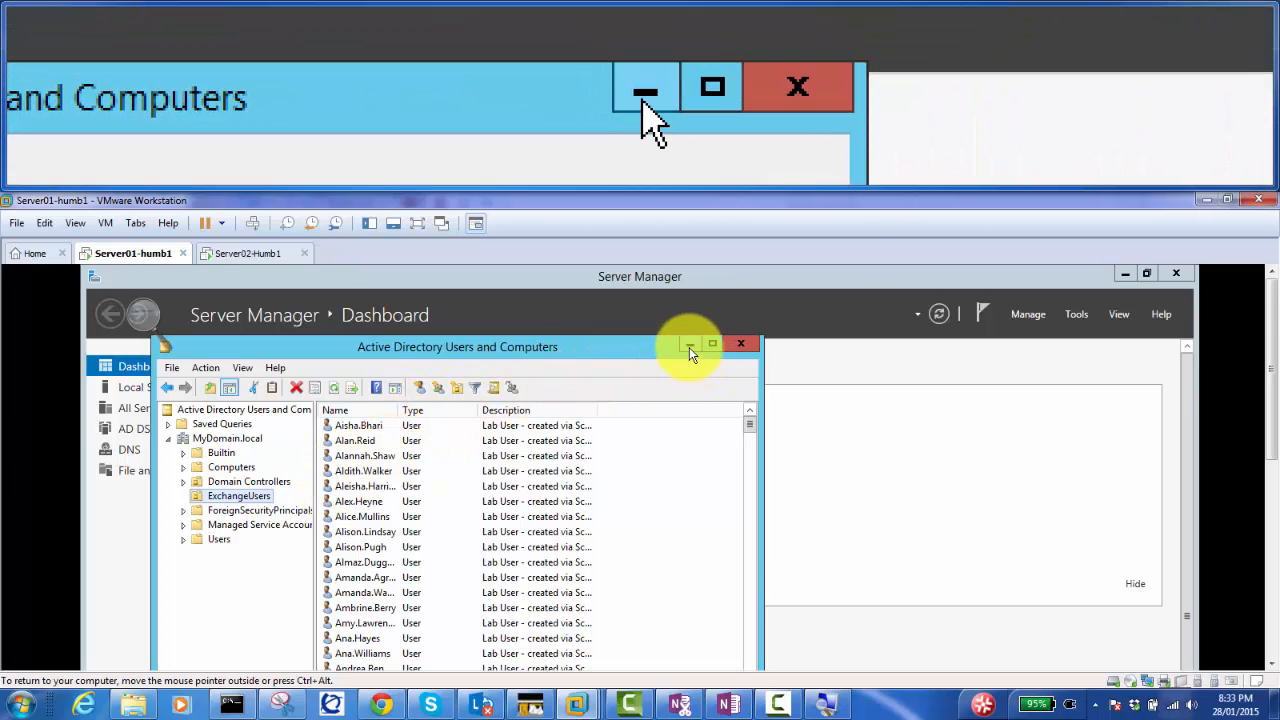
Step: Minimize Active Directory Users and Computers, check the Day03 topic list in the host's OneNote at the DHCP item, and minimize OneNote
{"action": "left_click", "coordinate": [689, 347]}
{"action": "left_click", "coordinate": [730, 700]}
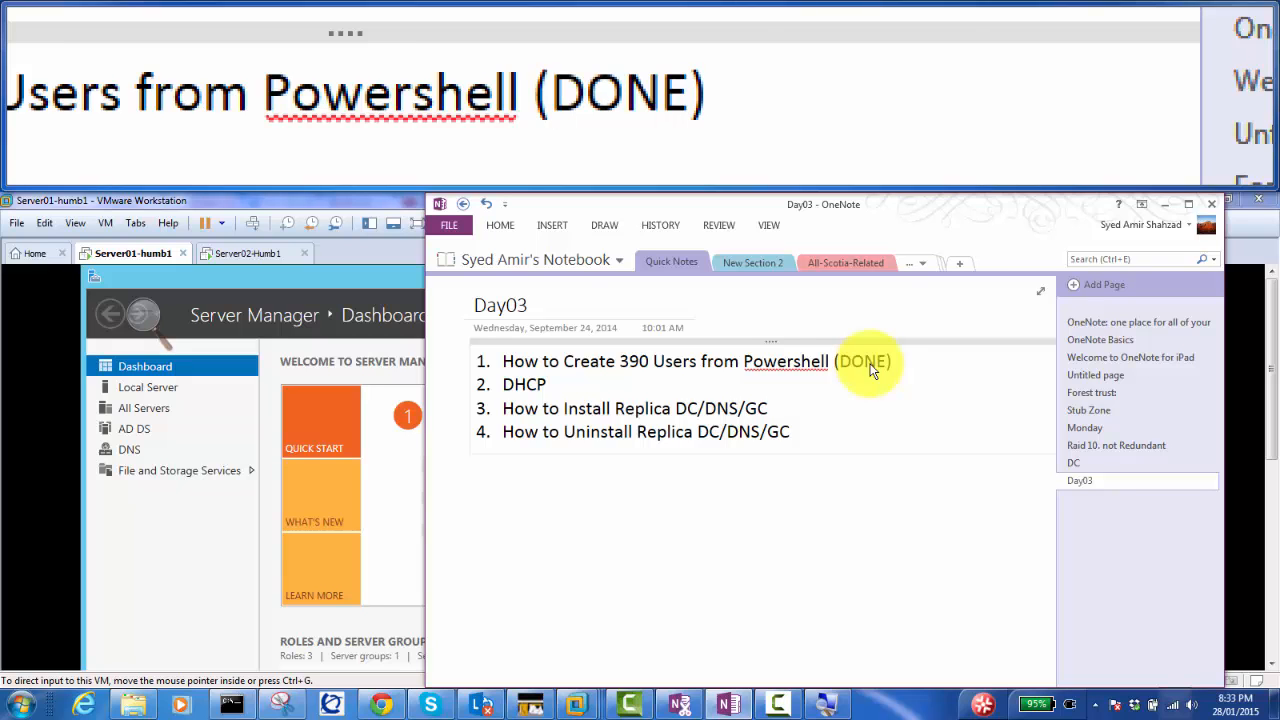
{"action": "left_click", "coordinate": [558, 390]}
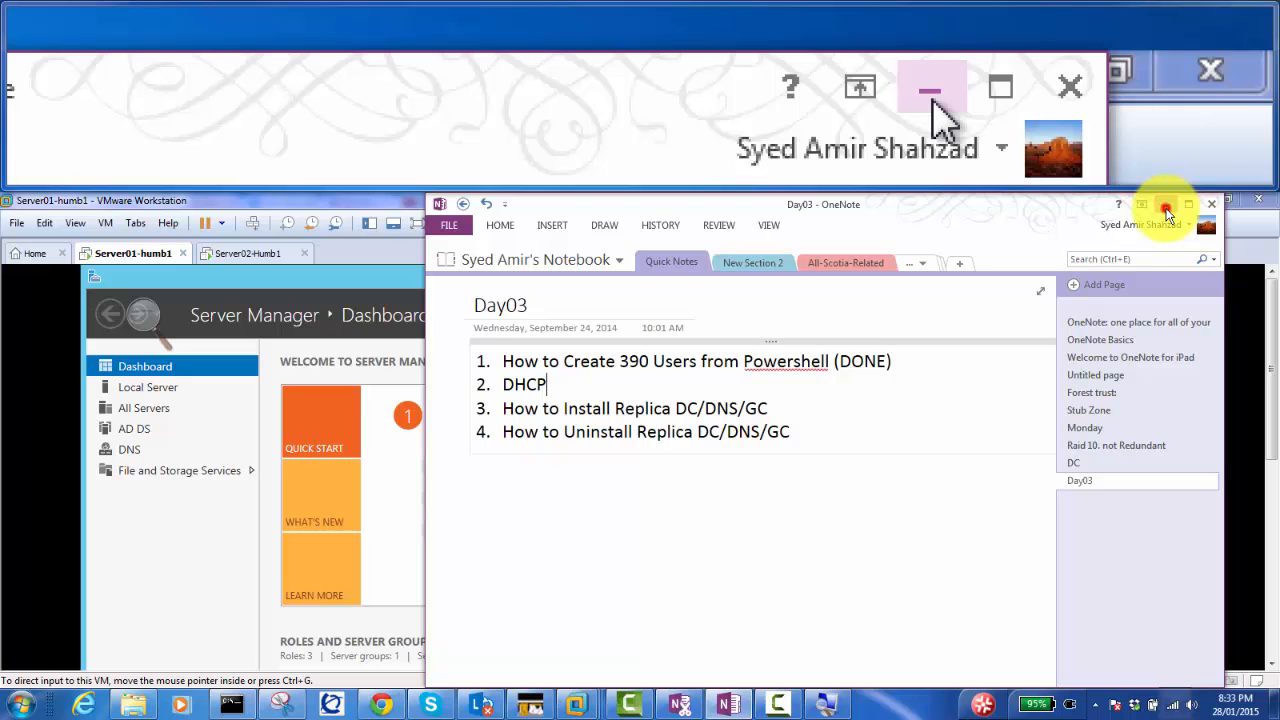
{"action": "left_click", "coordinate": [1166, 206]}
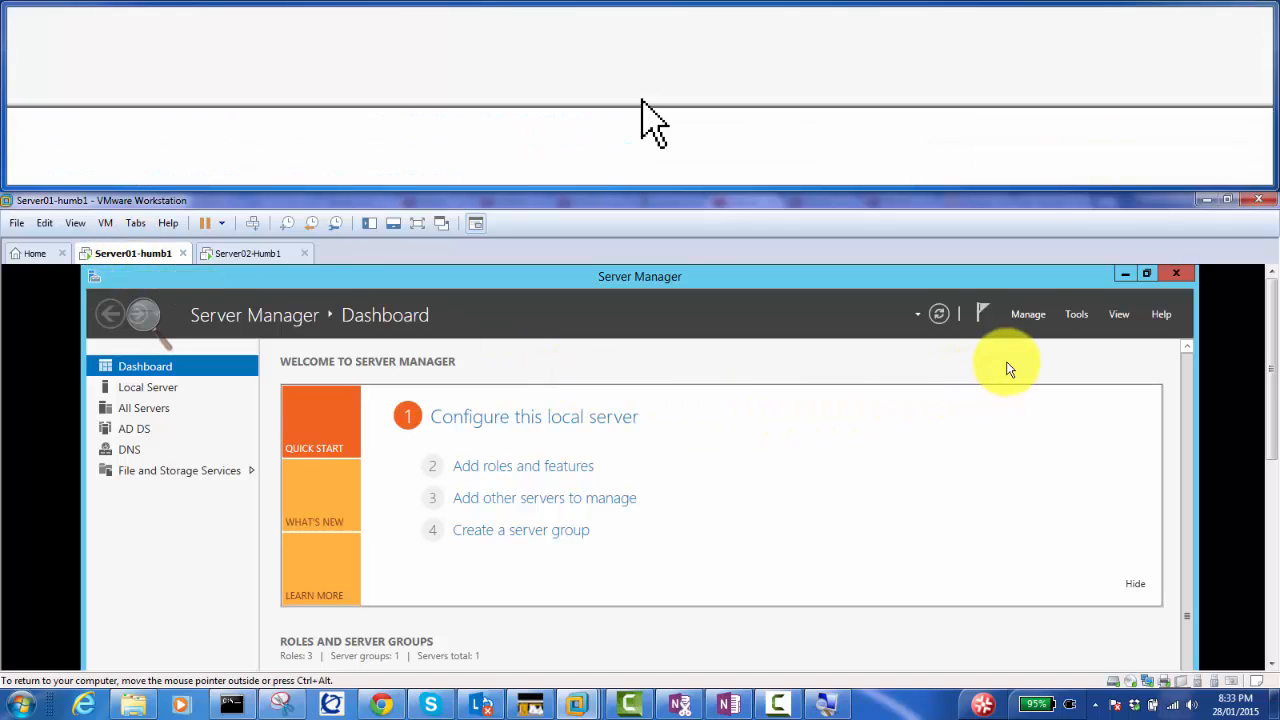
Step: Start the Add Roles and Features Wizard from the Server Manager dashboard and show its whole Before You Begin page
{"action": "left_click", "coordinate": [1076, 316]}
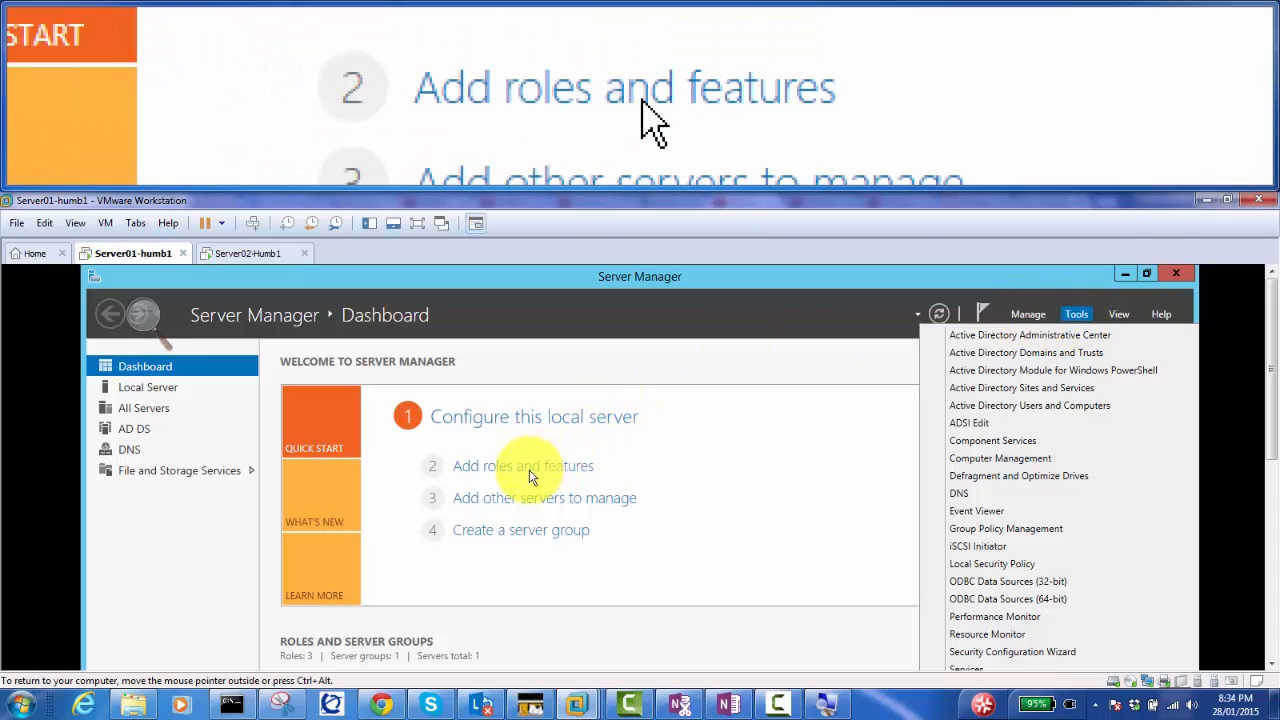
{"action": "left_click", "coordinate": [590, 450]}
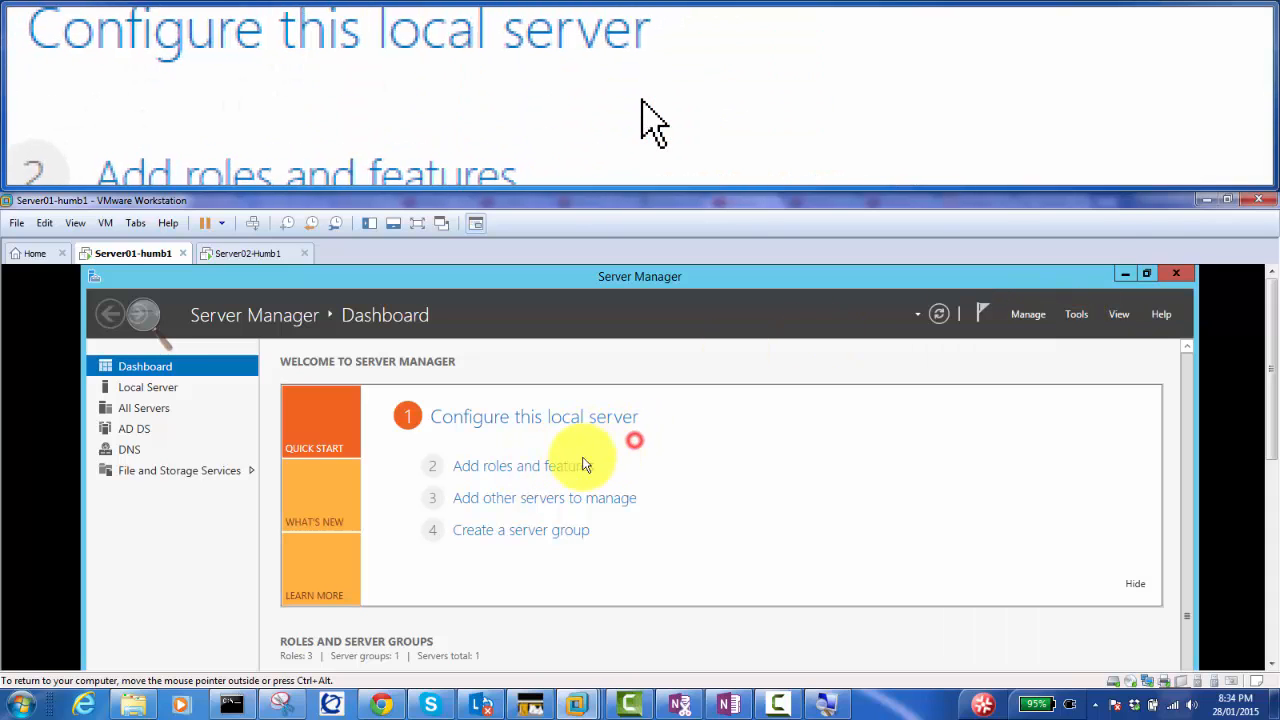
{"action": "left_click", "coordinate": [510, 466]}
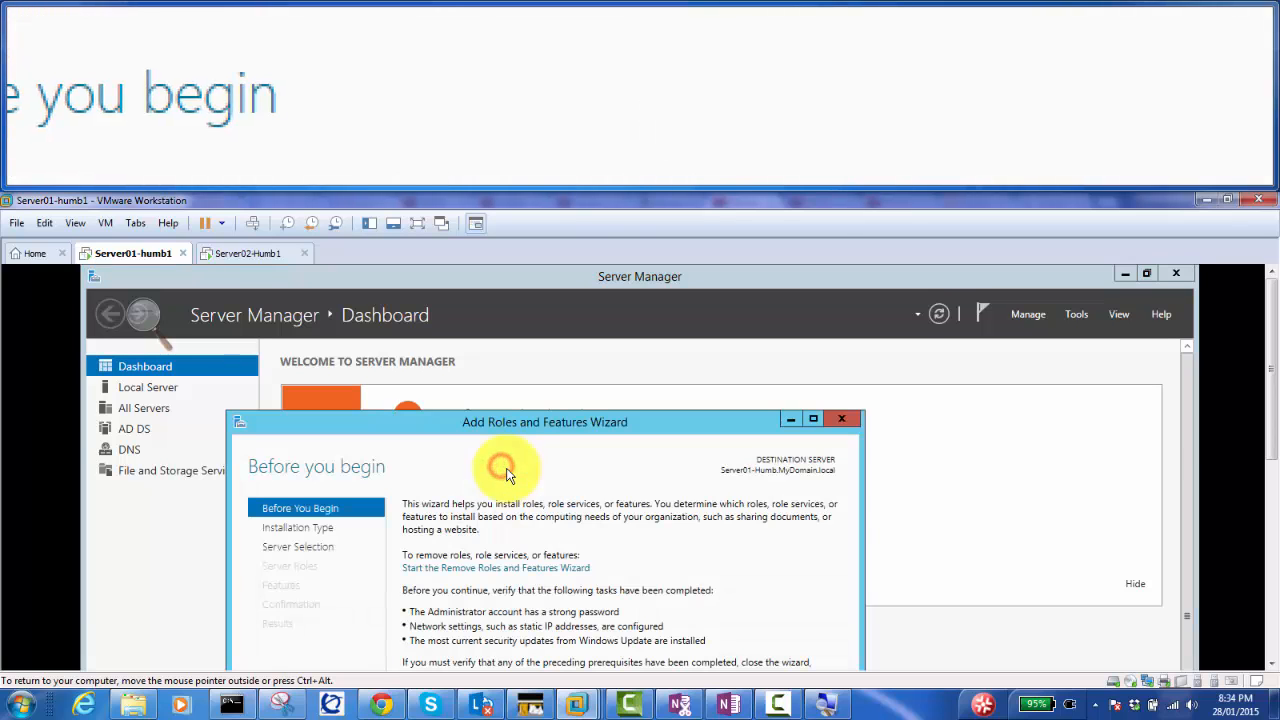
{"action": "scroll", "coordinate": [1272, 440], "scroll_direction": "down", "scroll_amount": 2}
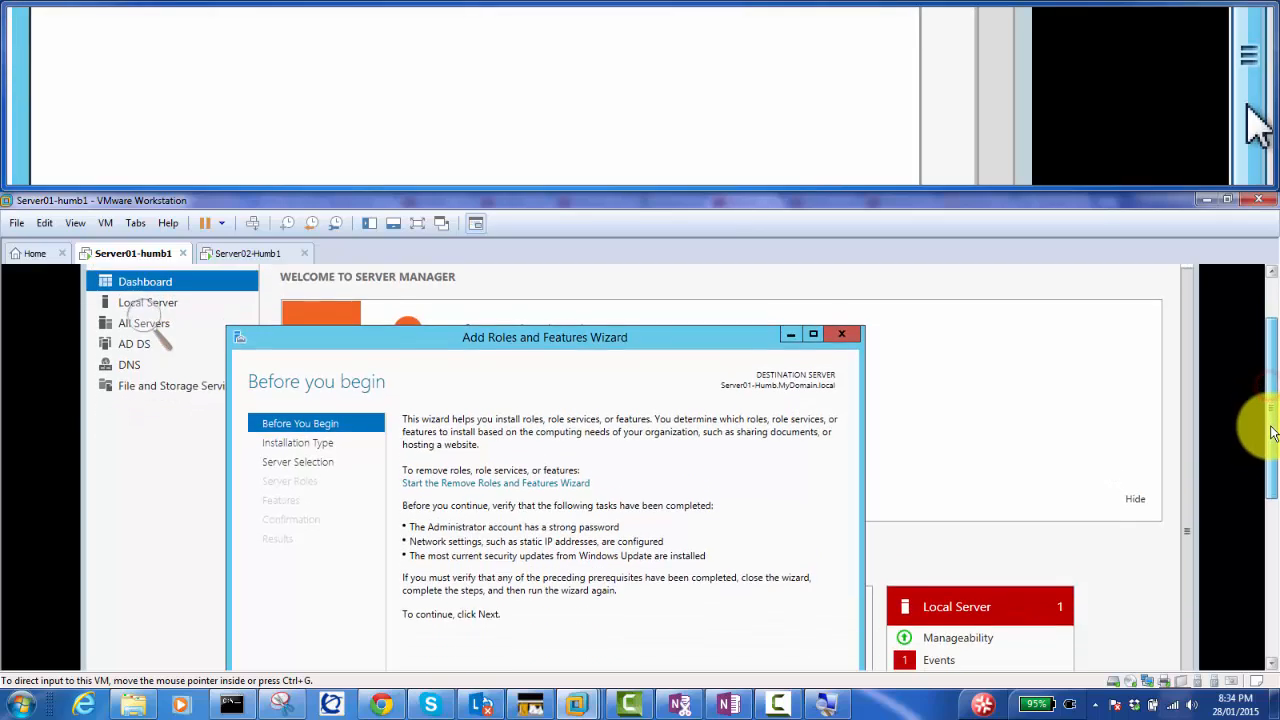
{"action": "left_click_drag", "start_coordinate": [1272, 432], "coordinate": [1274, 486]}
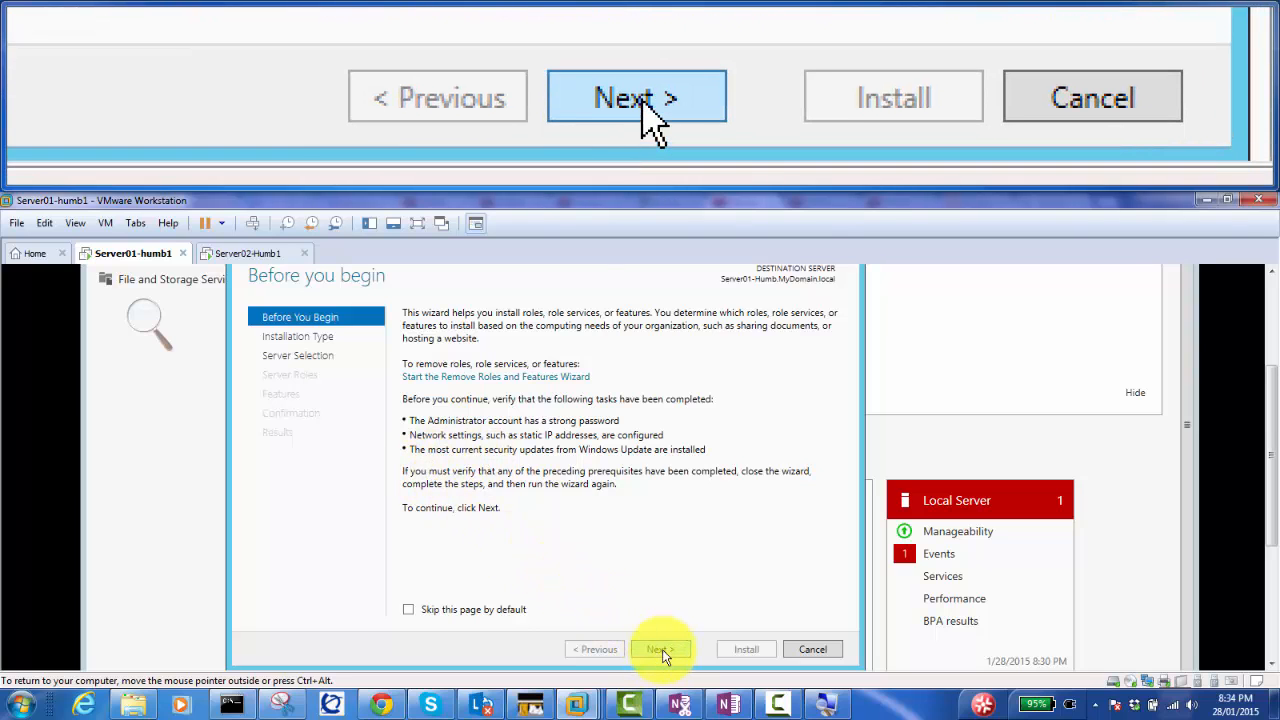
Step: Choose a role-based installation on the Server01 pool server and select the DHCP Server role with its required management tools
{"action": "left_click", "coordinate": [662, 650]}
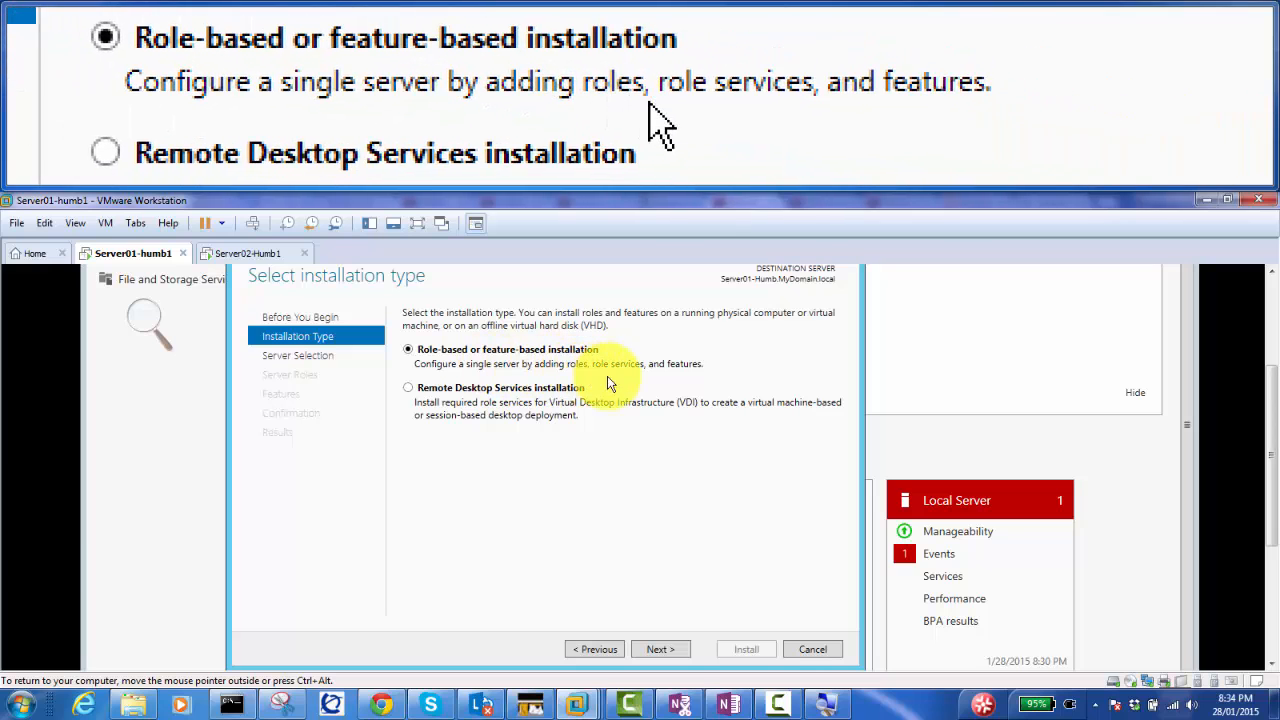
{"action": "left_click", "coordinate": [668, 650]}
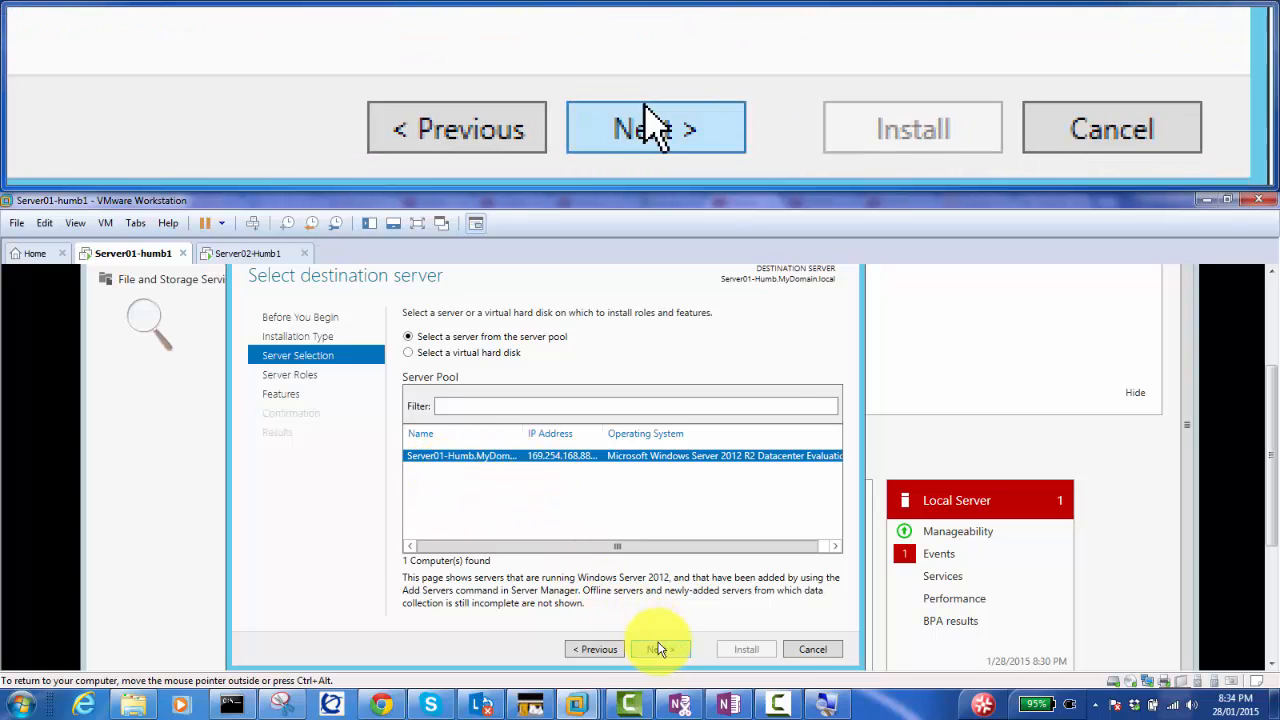
{"action": "left_click", "coordinate": [658, 649]}
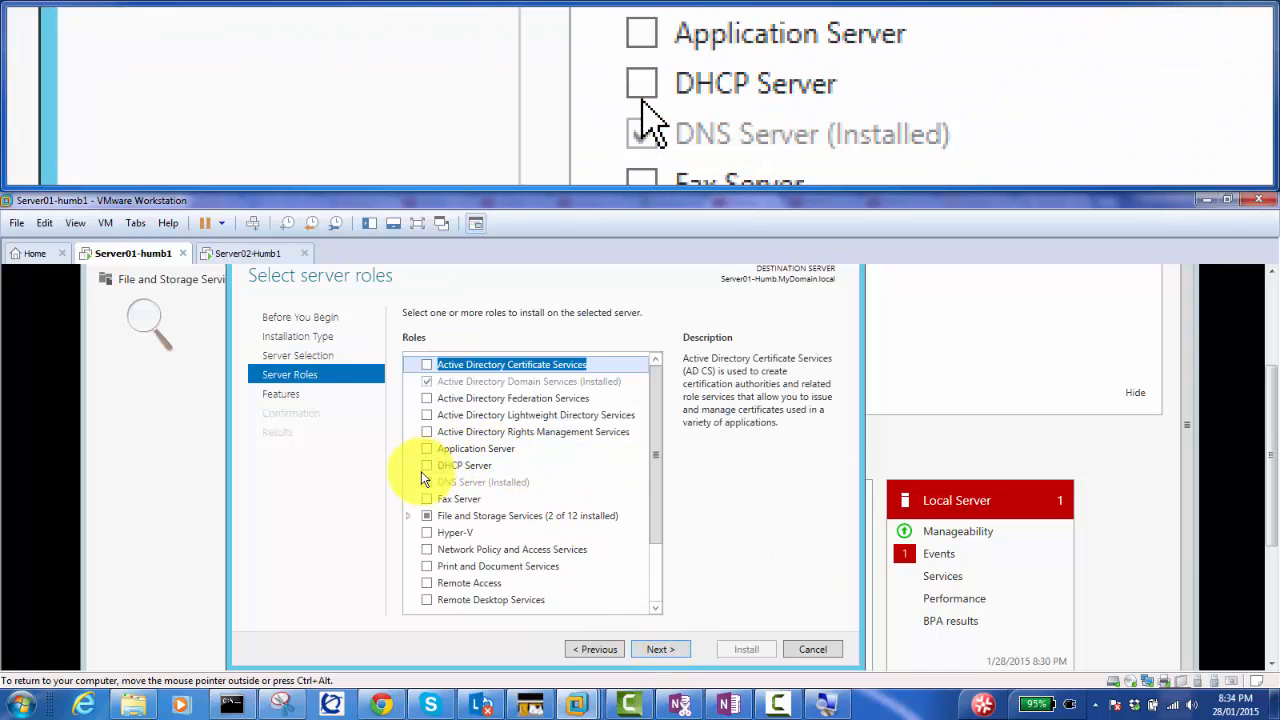
{"action": "left_click", "coordinate": [427, 466]}
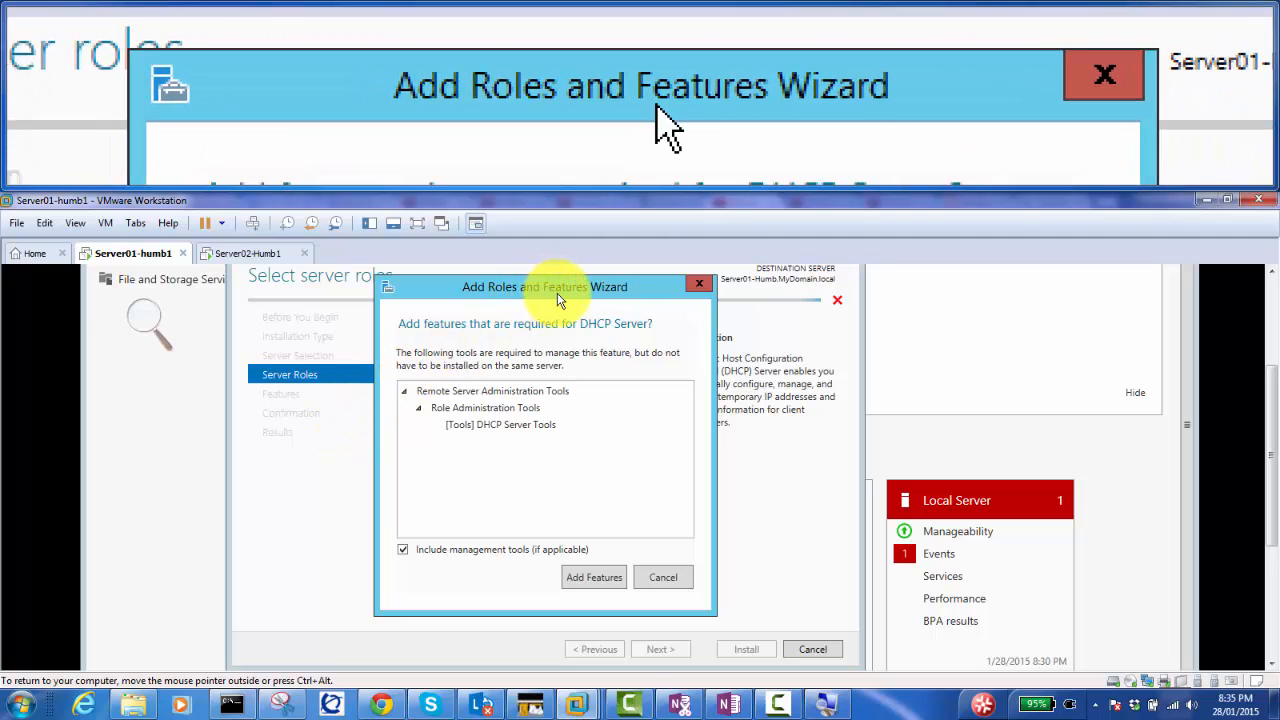
{"action": "left_click", "coordinate": [595, 580]}
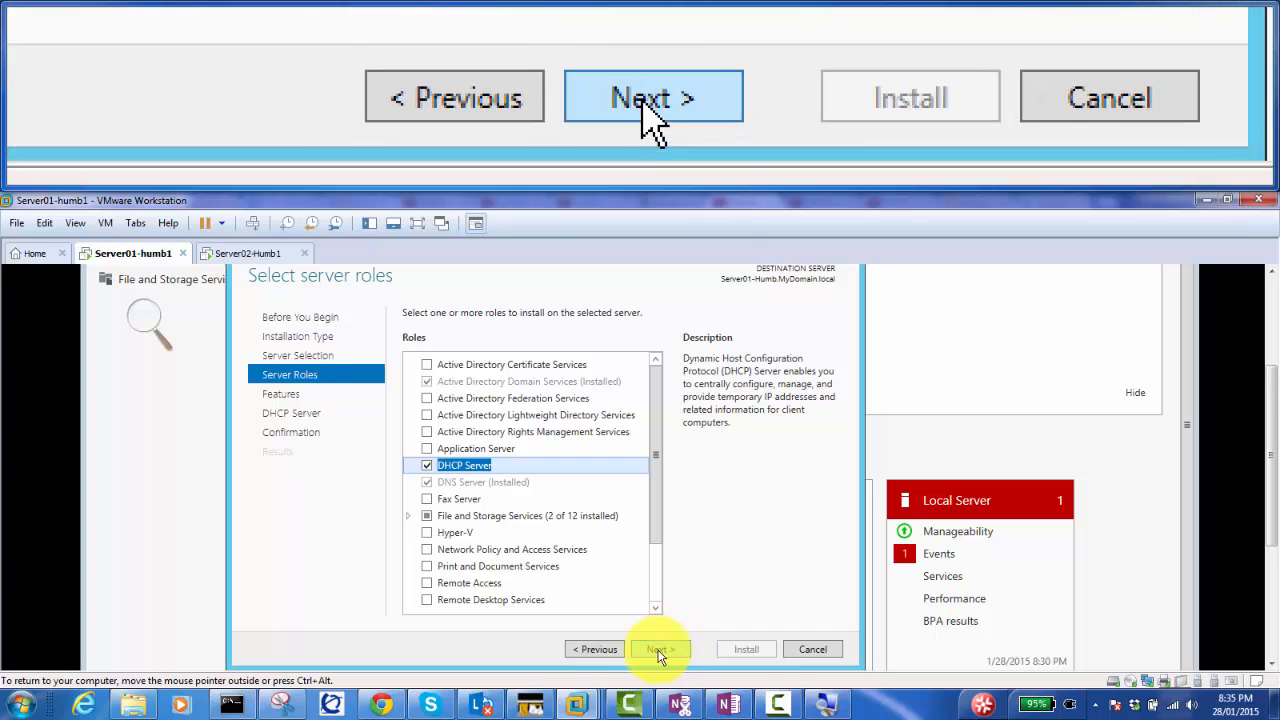
Step: Leave the features selection unchanged and allow the destination server to restart automatically if required
{"action": "left_click", "coordinate": [661, 650]}
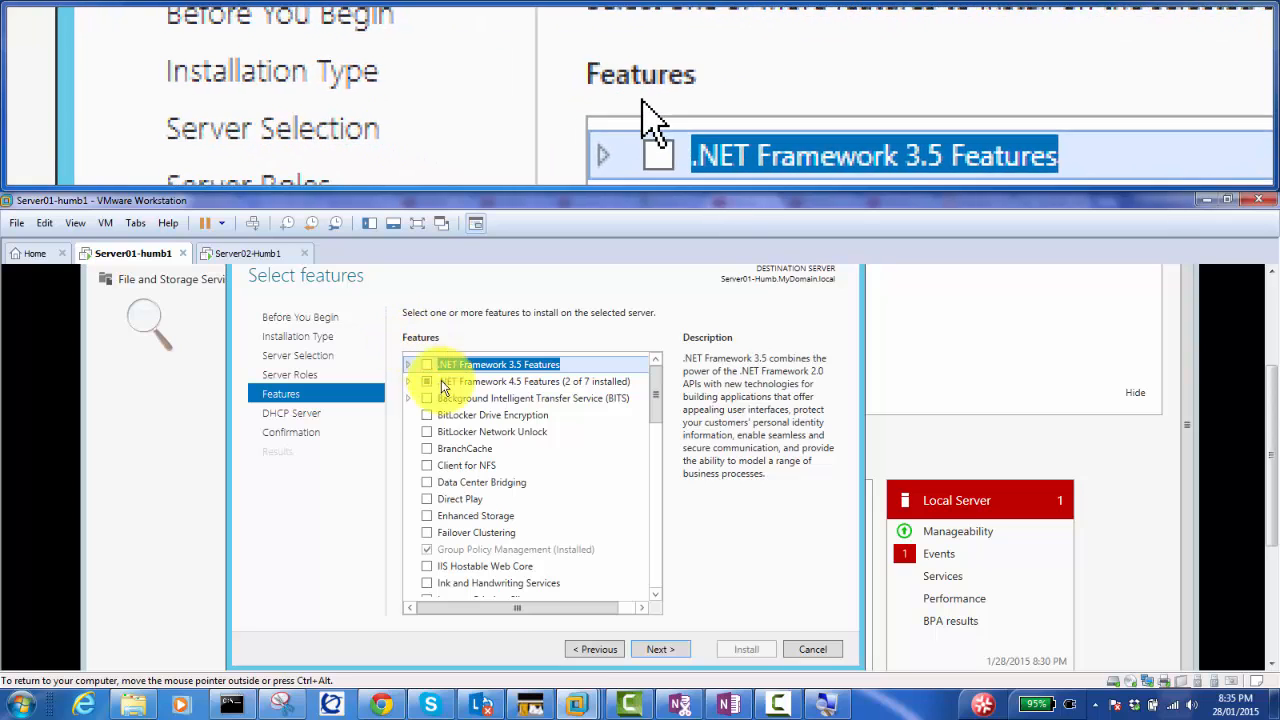
{"action": "left_click", "coordinate": [665, 650]}
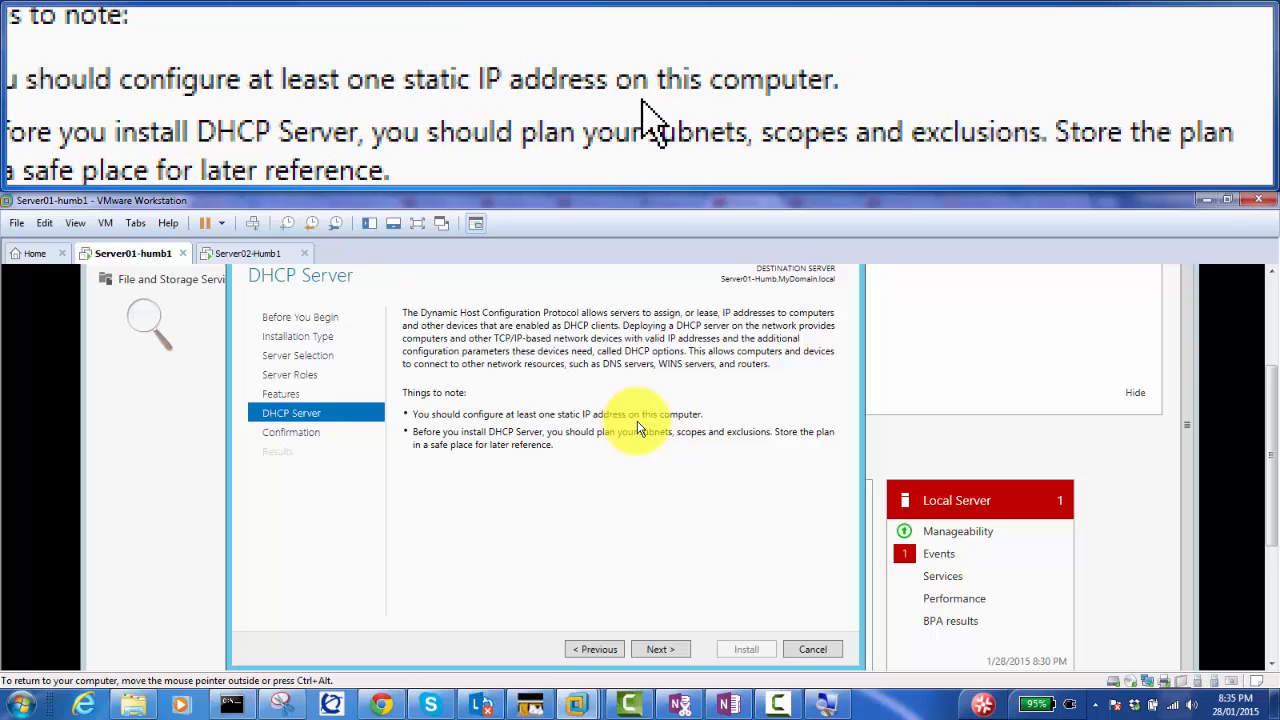
{"action": "left_click", "coordinate": [658, 650]}
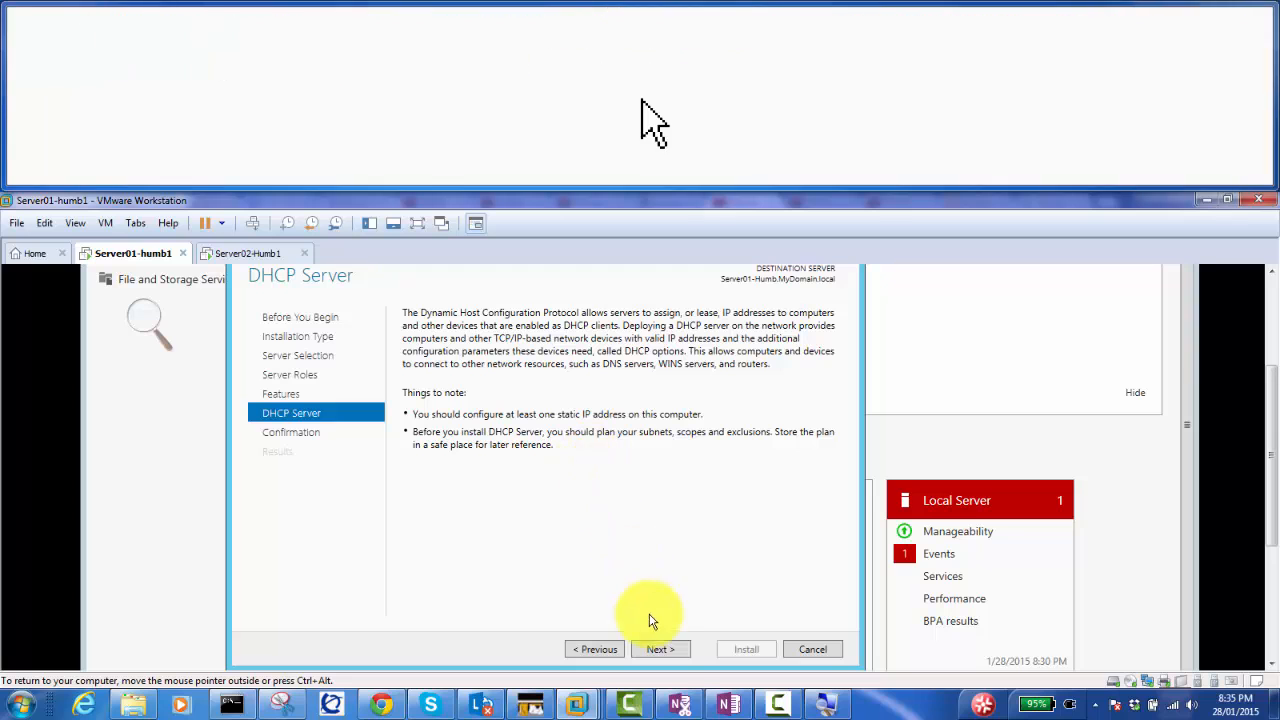
{"action": "left_click", "coordinate": [661, 650]}
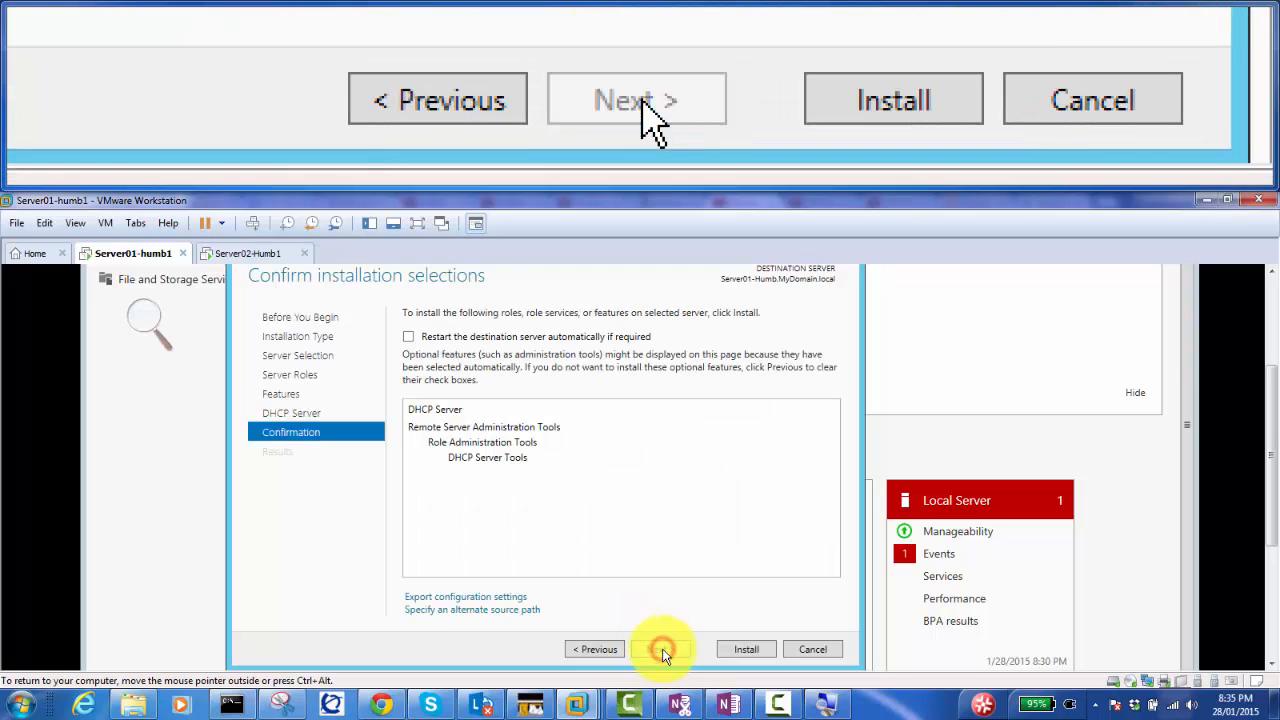
{"action": "left_click", "coordinate": [408, 337]}
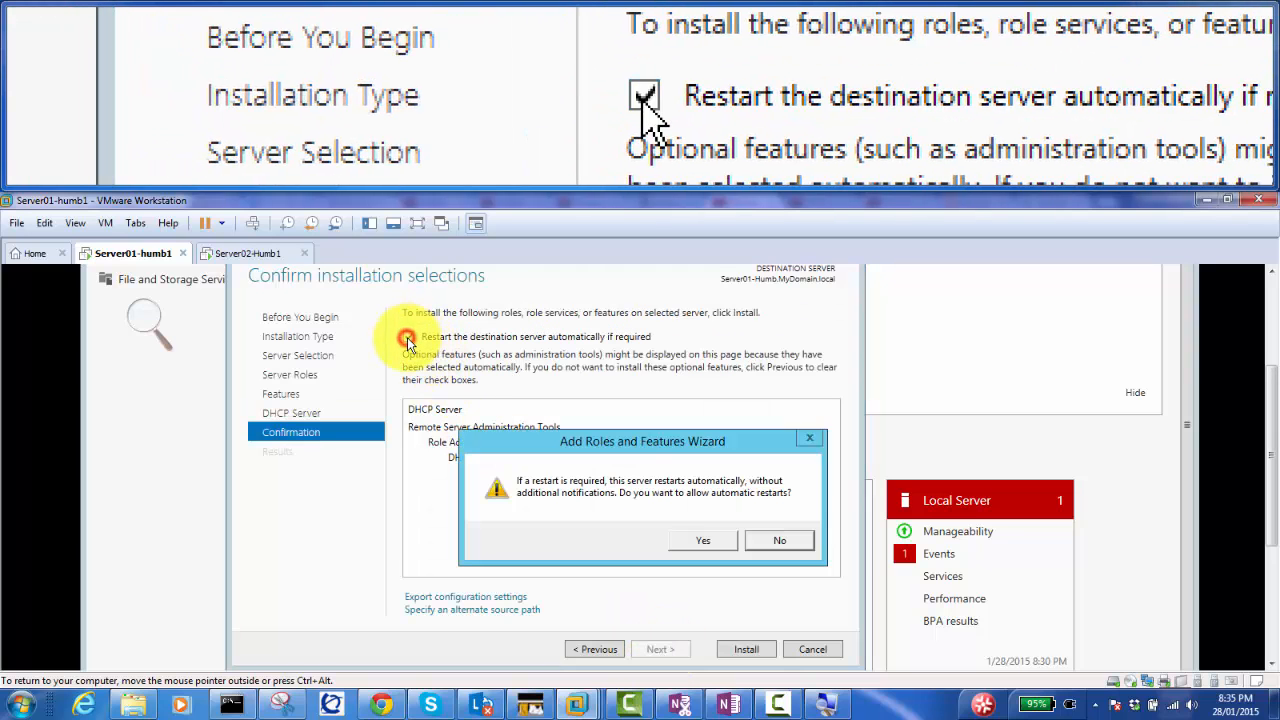
{"action": "left_click", "coordinate": [683, 540]}
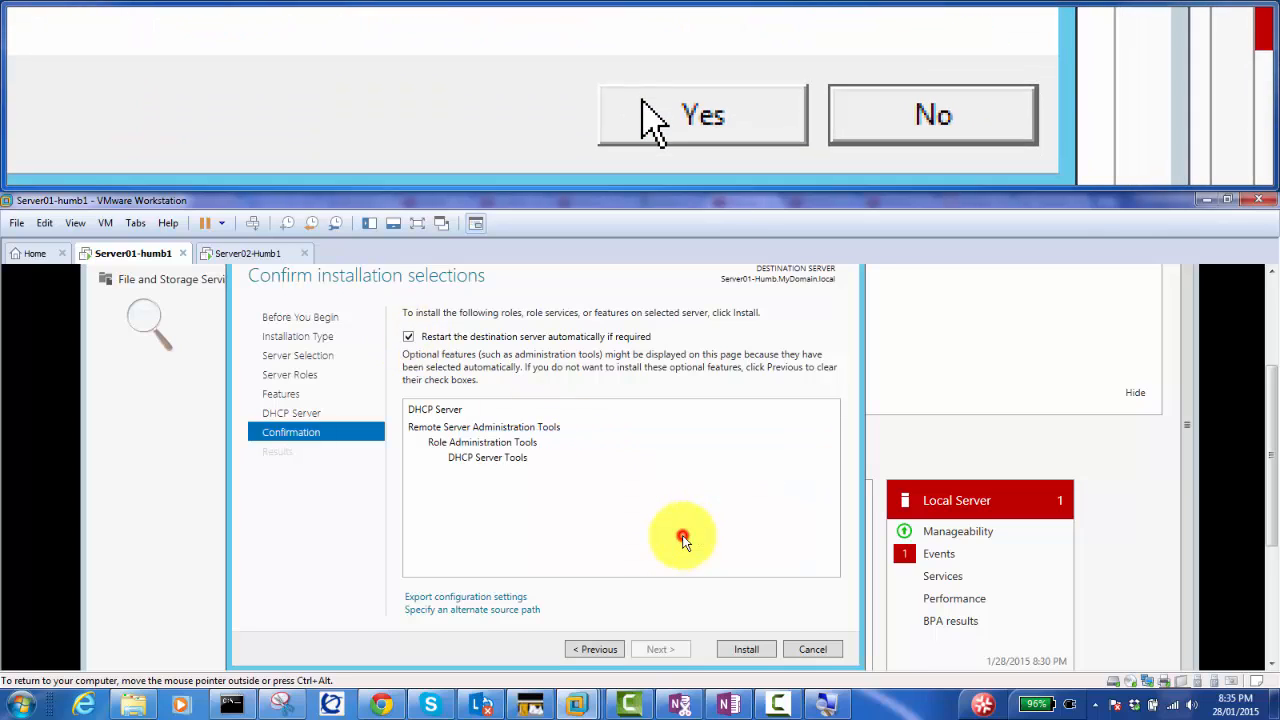
Step: Install the DHCP Server role, close the finished wizard, and cancel the Shutdown Event Tracker
{"action": "left_click", "coordinate": [746, 650]}
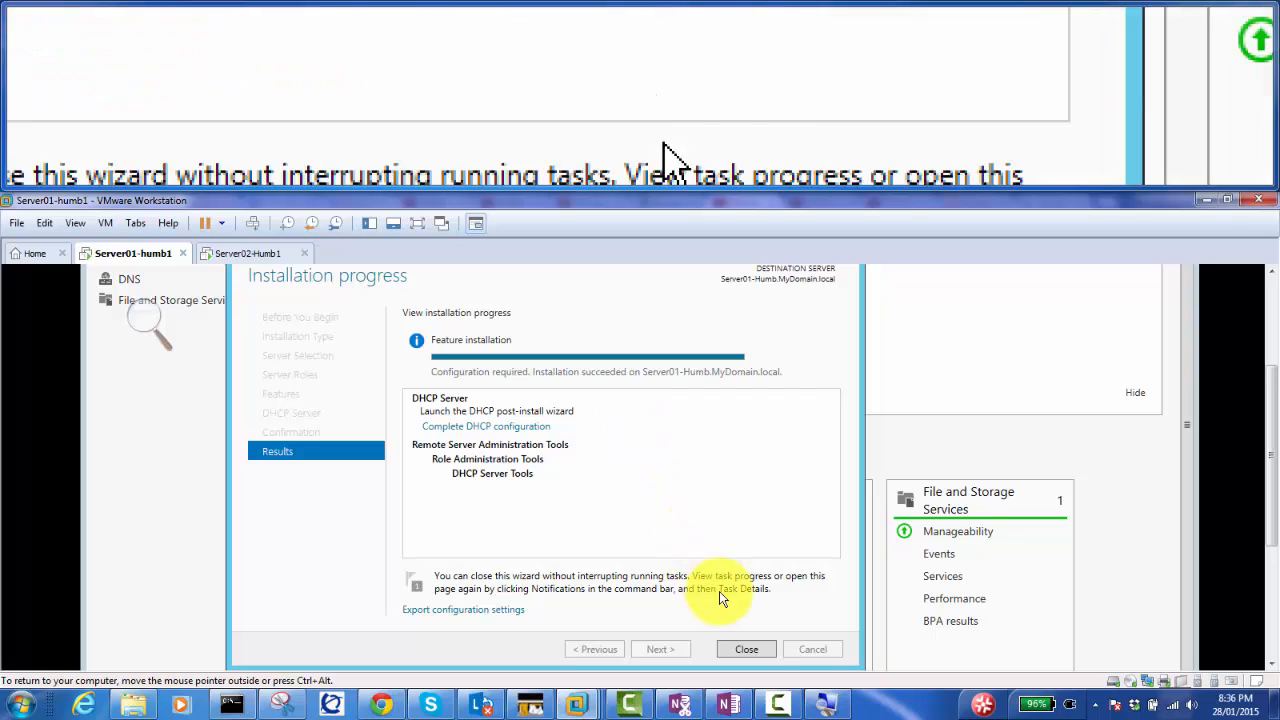
{"action": "left_click", "coordinate": [741, 651]}
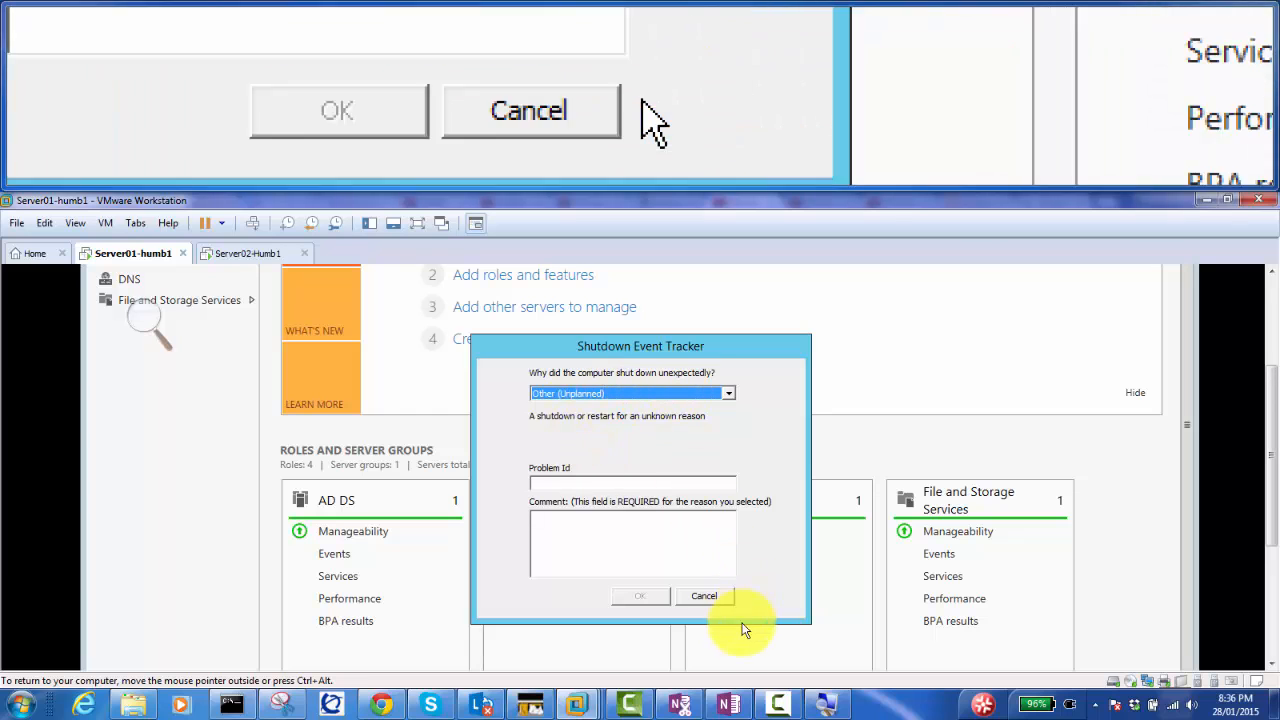
{"action": "left_click", "coordinate": [704, 597]}
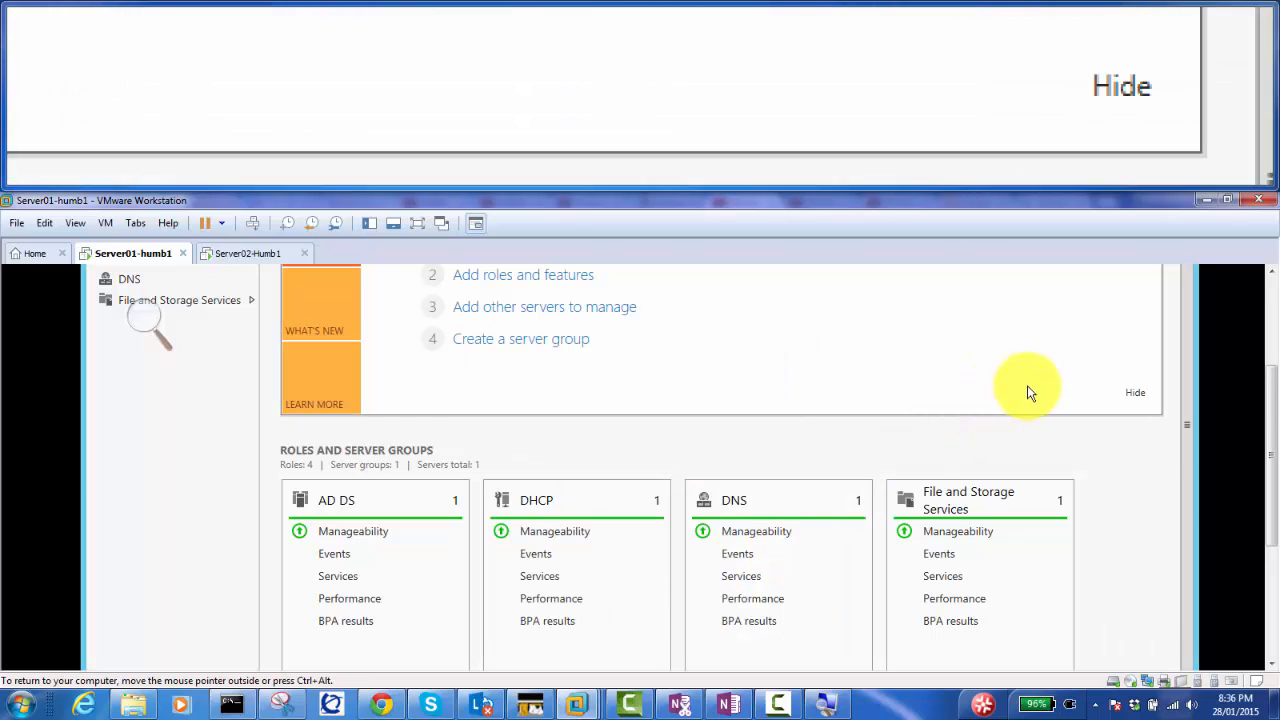
Step: Complete the DHCP post-install configuration from the Server Manager notifications, authorizing the server with the preselected domain user's credentials
{"action": "left_click_drag", "start_coordinate": [1273, 388], "coordinate": [1270, 288]}
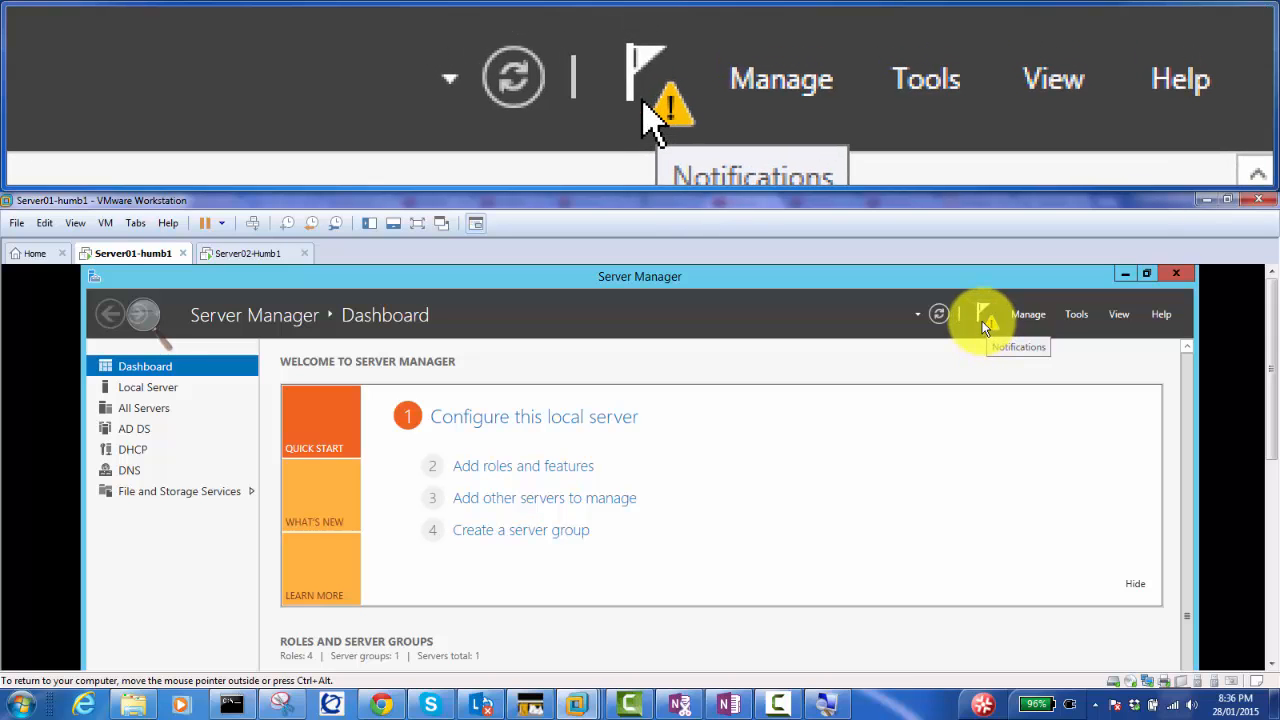
{"action": "left_click", "coordinate": [984, 326]}
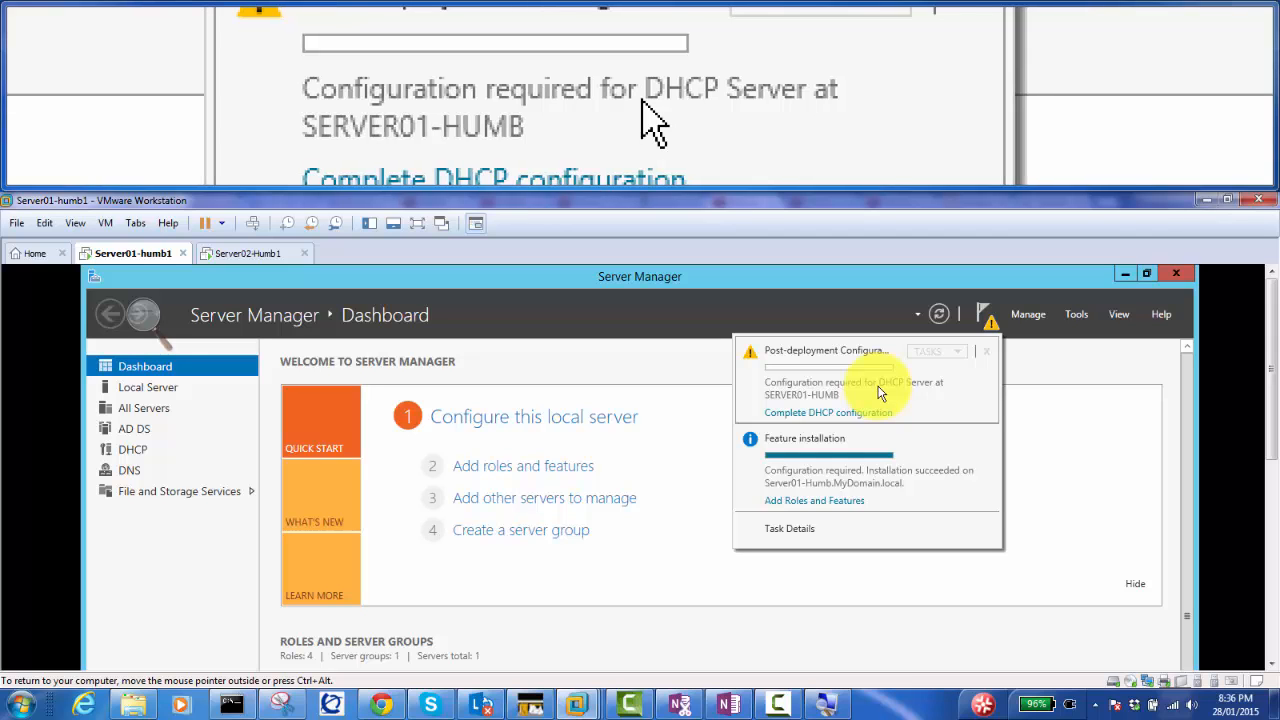
{"action": "left_click", "coordinate": [833, 413]}
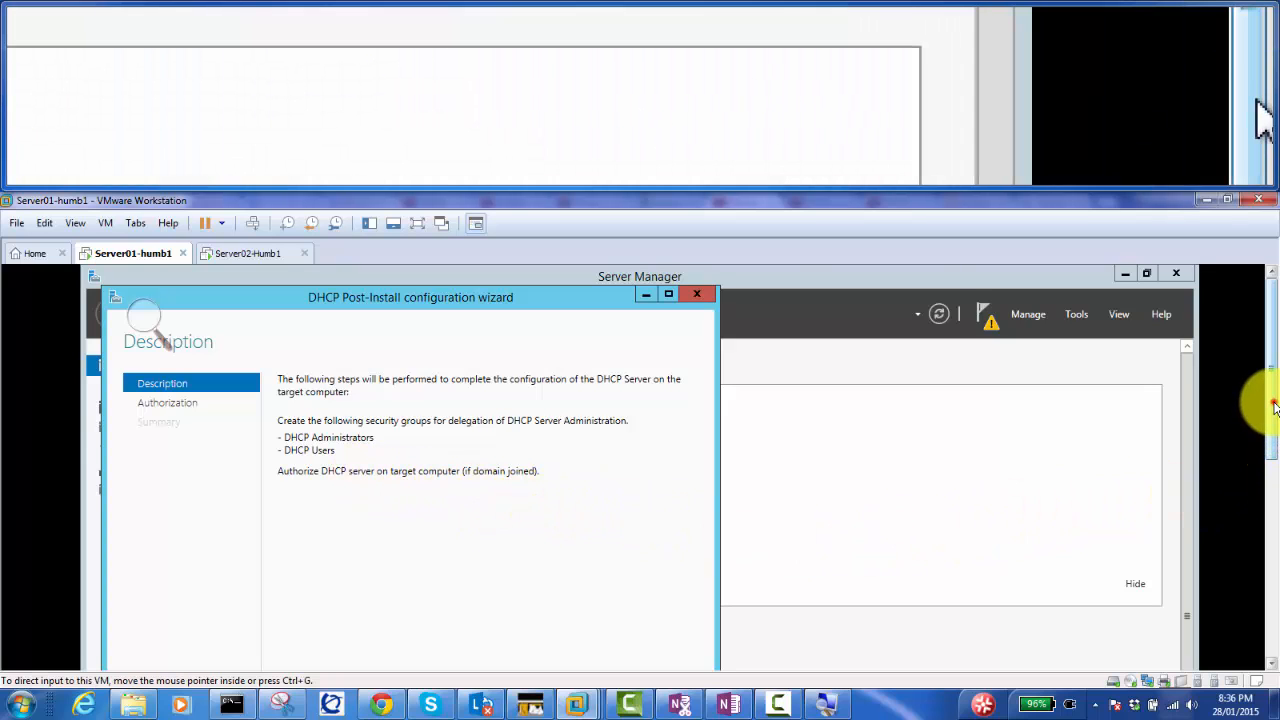
{"action": "left_click_drag", "start_coordinate": [1274, 403], "coordinate": [1273, 445]}
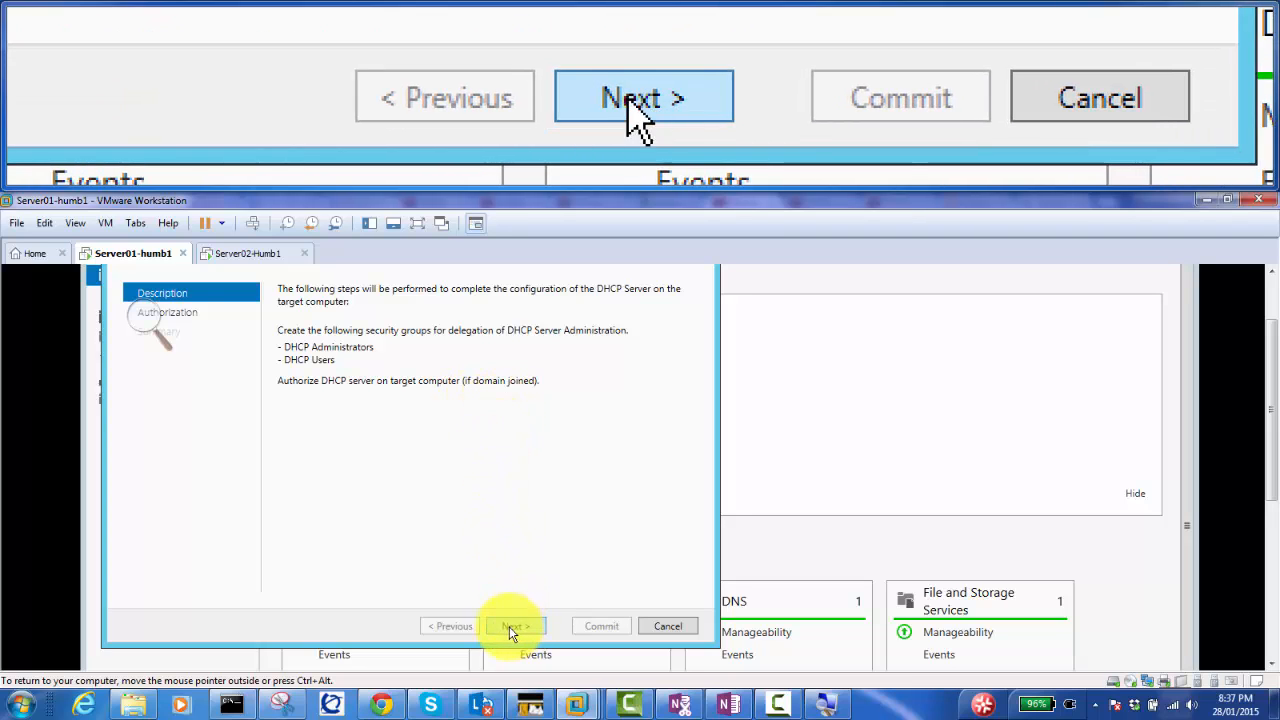
{"action": "left_click", "coordinate": [511, 626]}
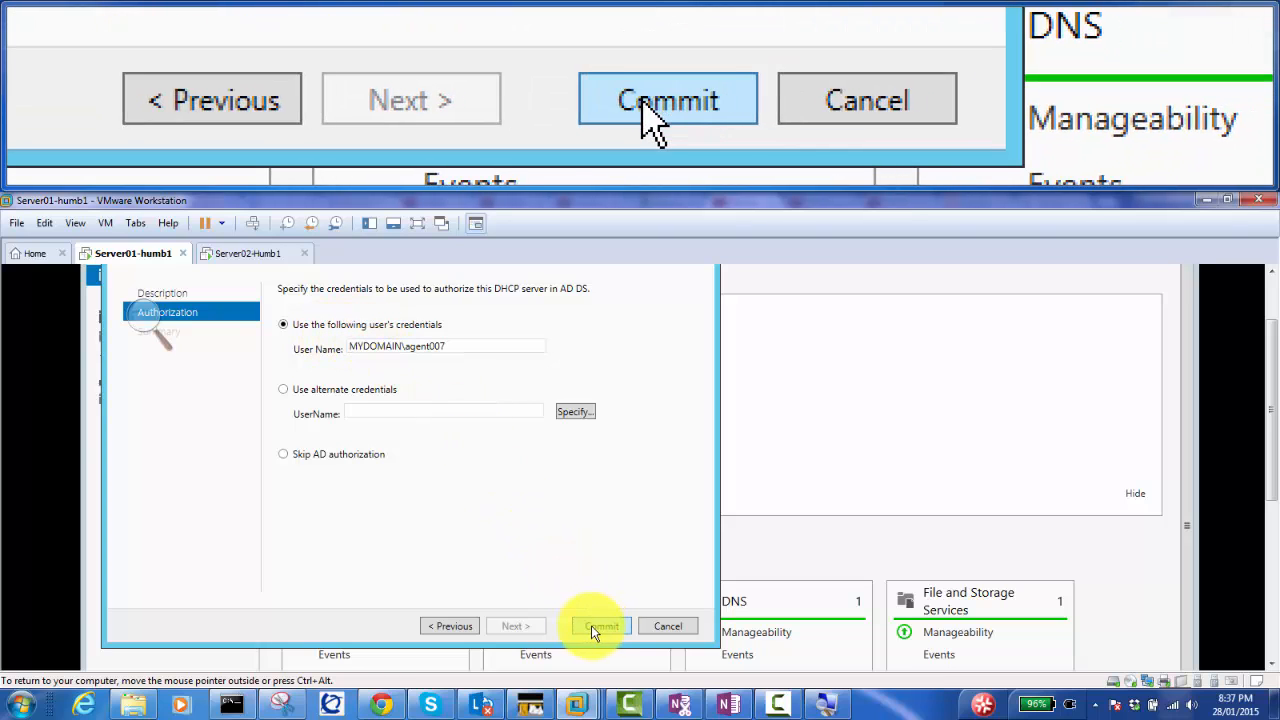
{"action": "left_click", "coordinate": [591, 627]}
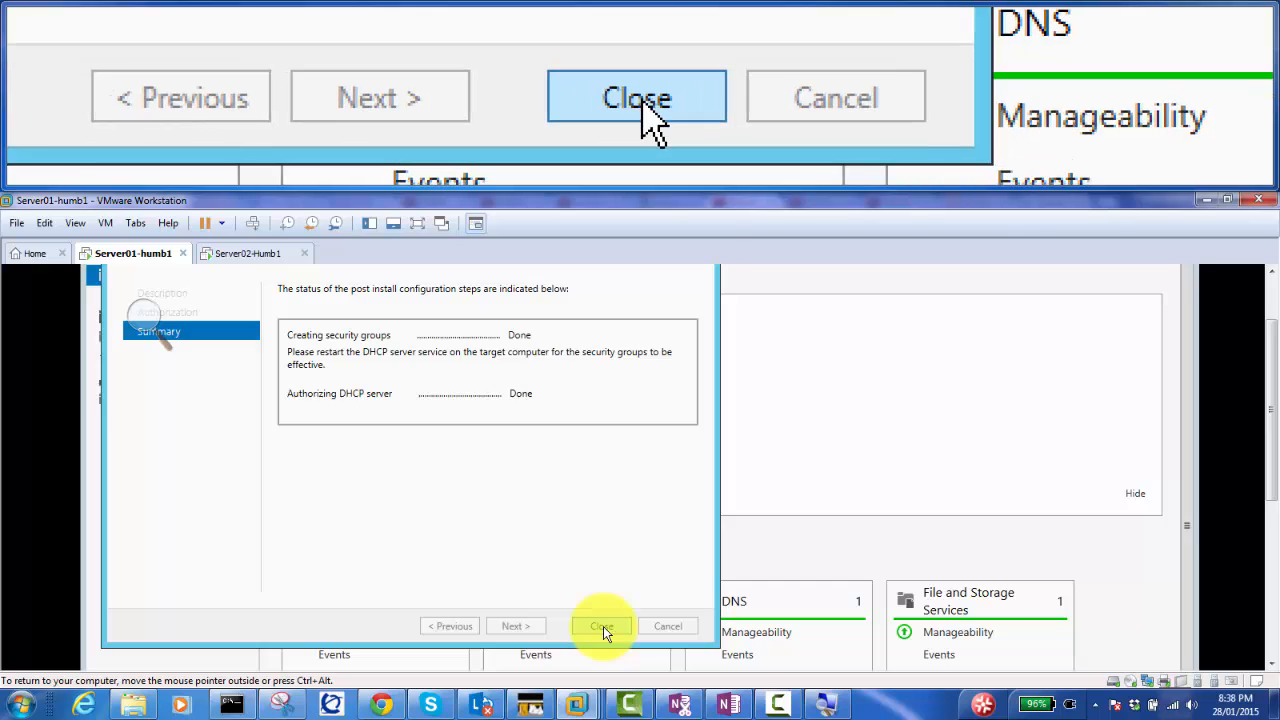
{"action": "left_click", "coordinate": [603, 626]}
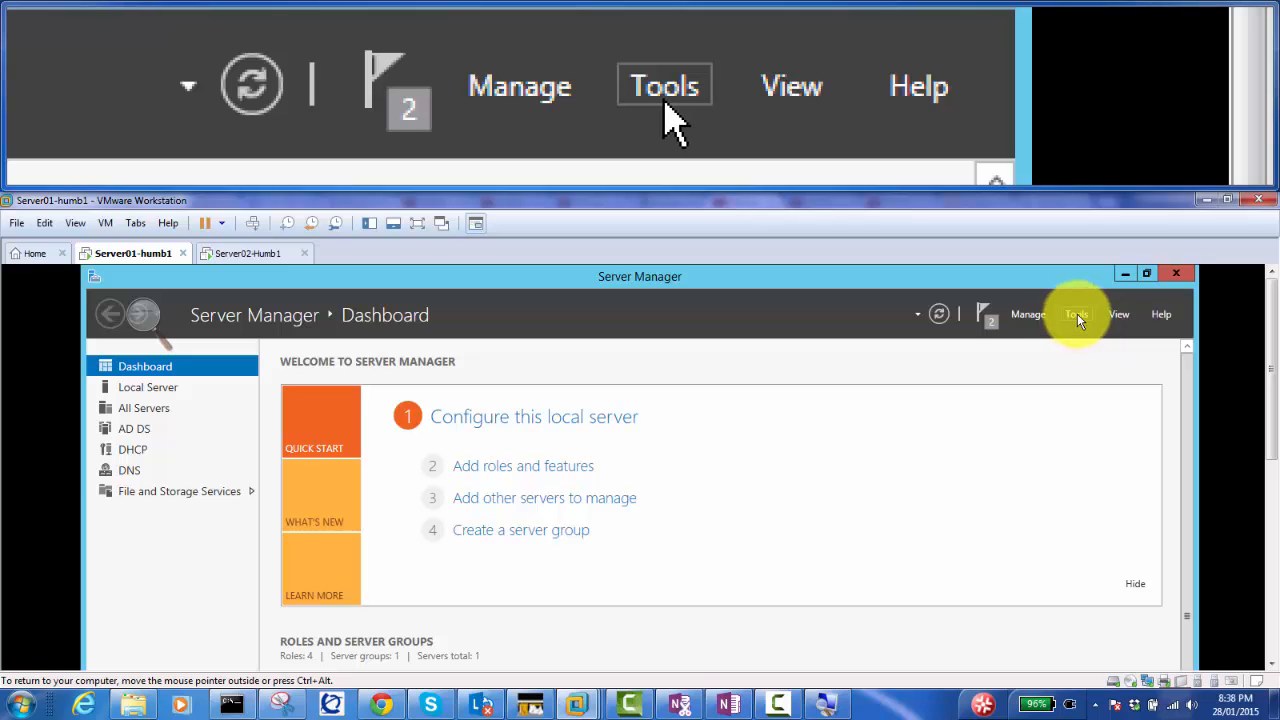
Step: Open the DHCP console from Server Manager, maximize it, and widen its tree pane to fit the full server name
{"action": "left_click", "coordinate": [1077, 314]}
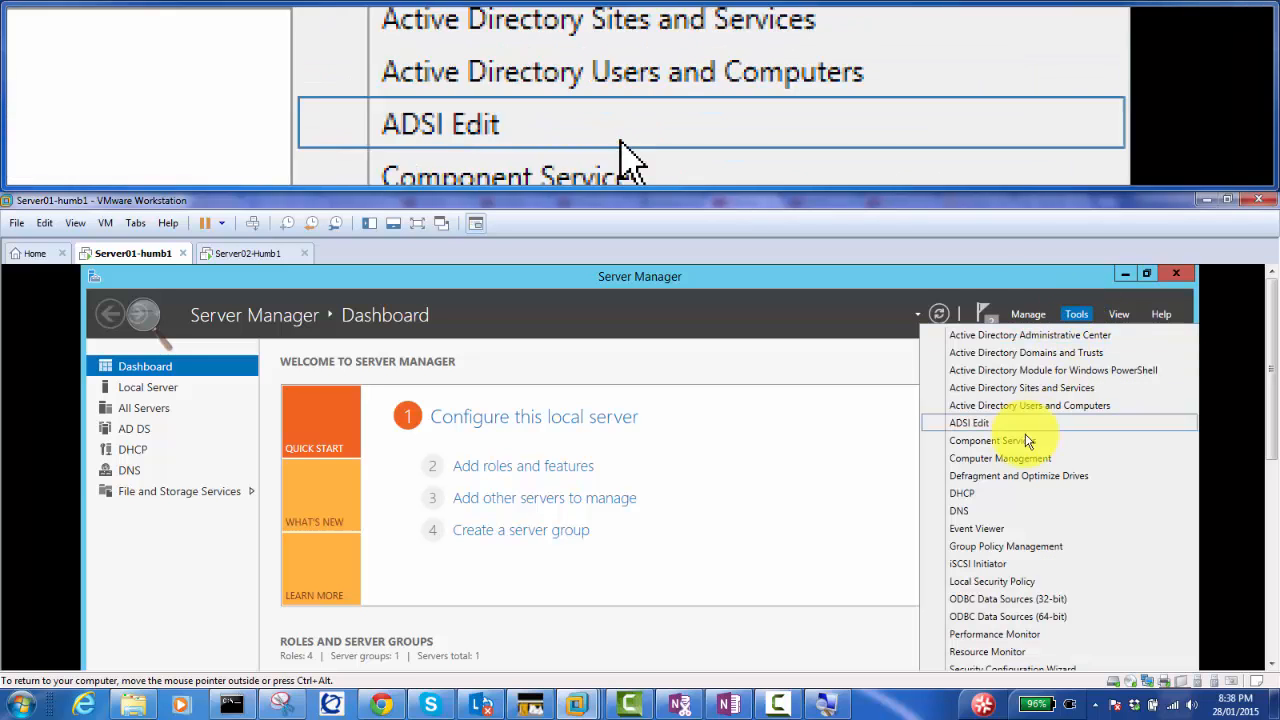
{"action": "left_click", "coordinate": [977, 492]}
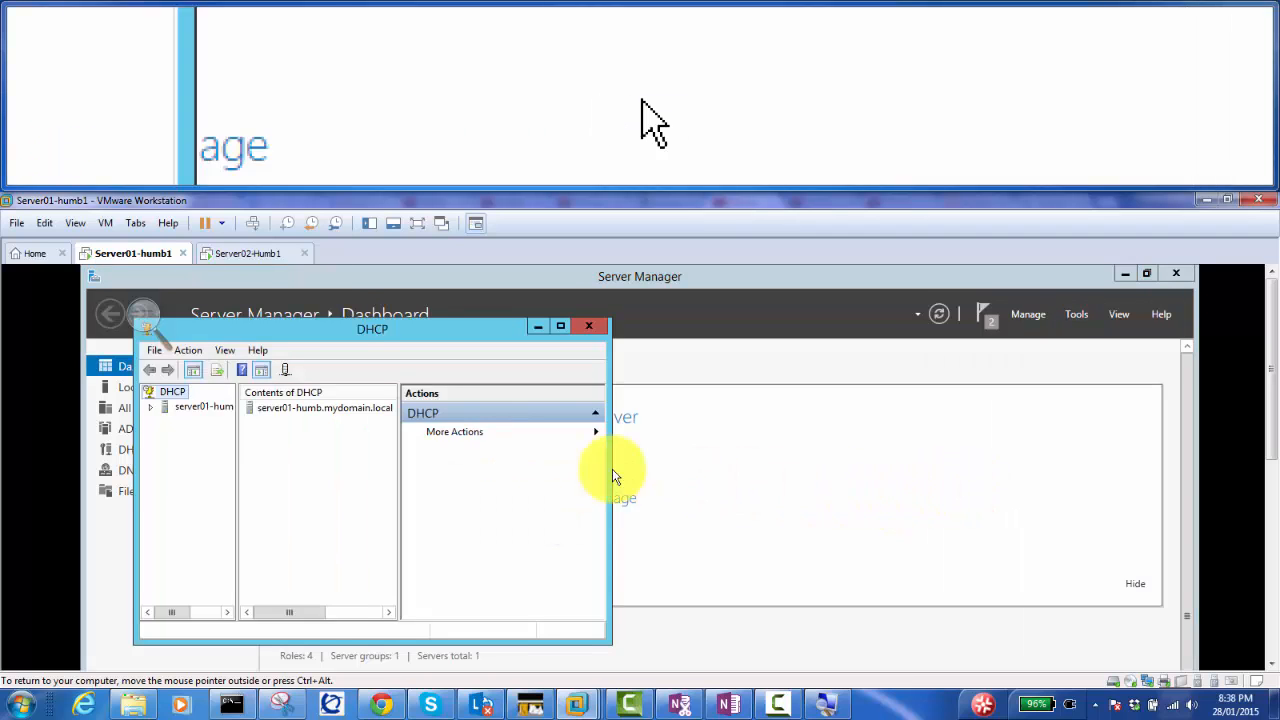
{"action": "double_click", "coordinate": [340, 329]}
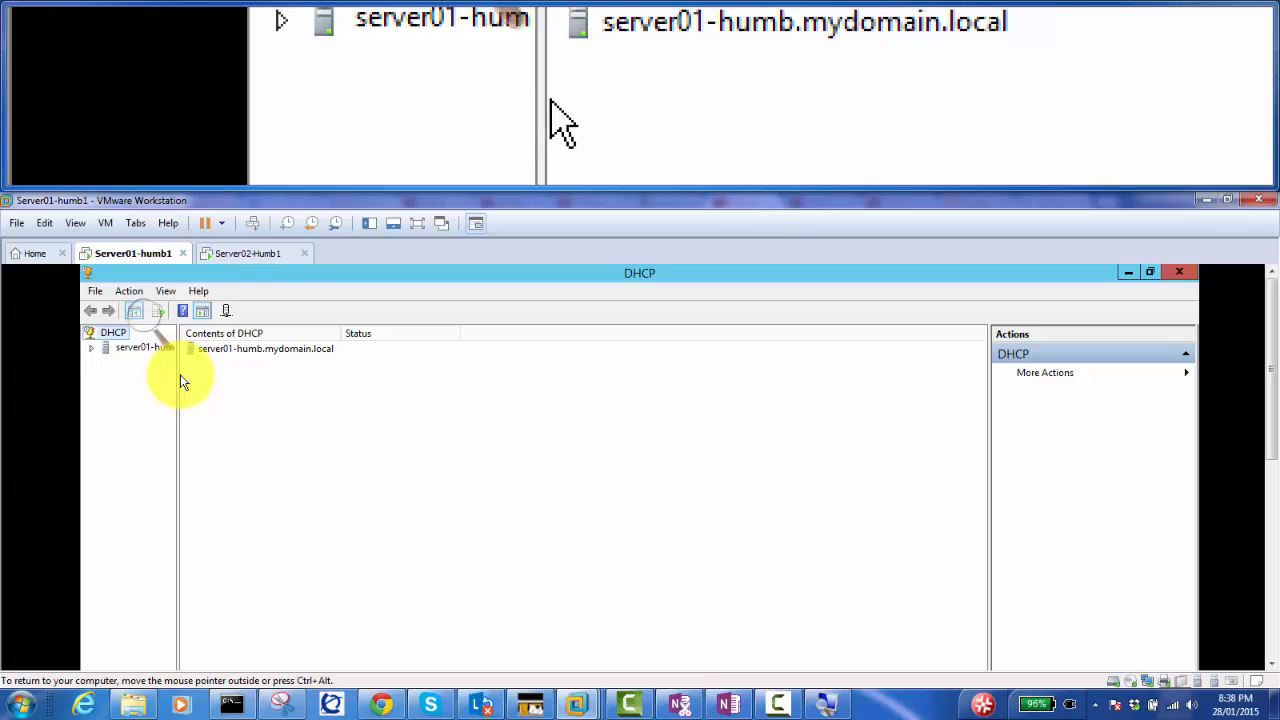
{"action": "left_click_drag", "start_coordinate": [176, 376], "coordinate": [271, 385]}
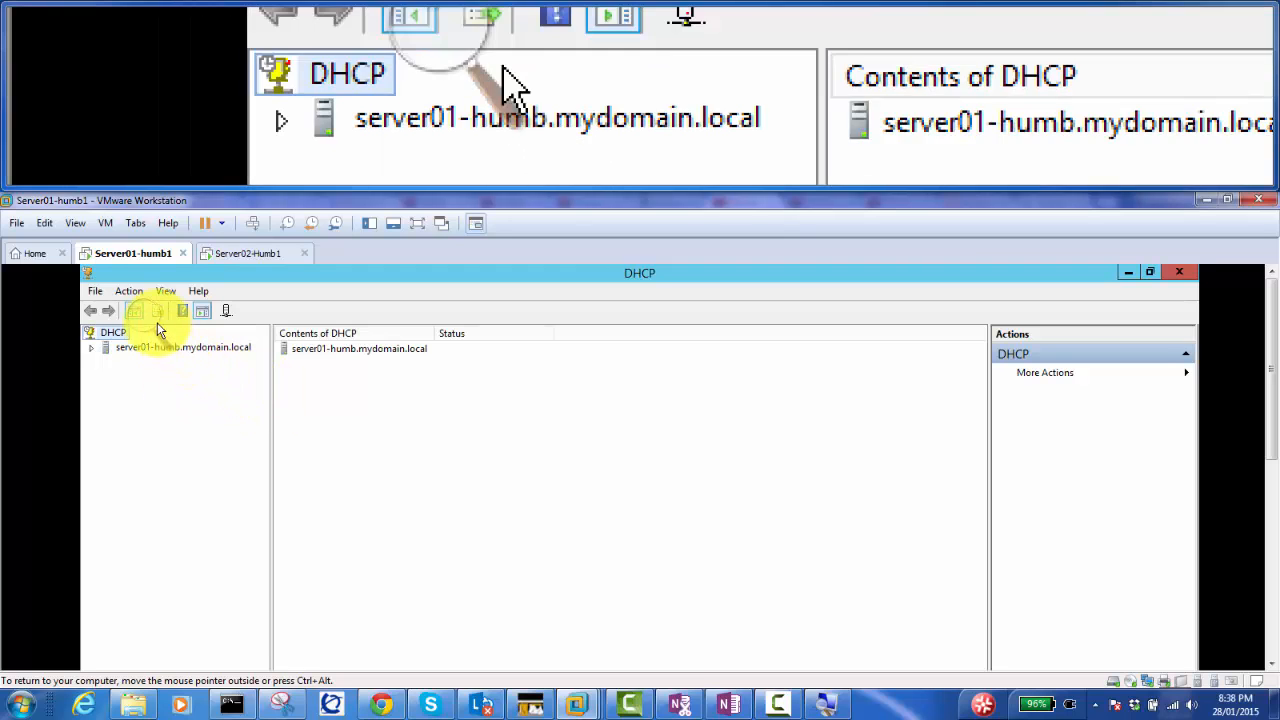
Step: Move the host's Magnifier window off the DHCP console tree and into the free area above the console
{"action": "left_click", "coordinate": [147, 316]}
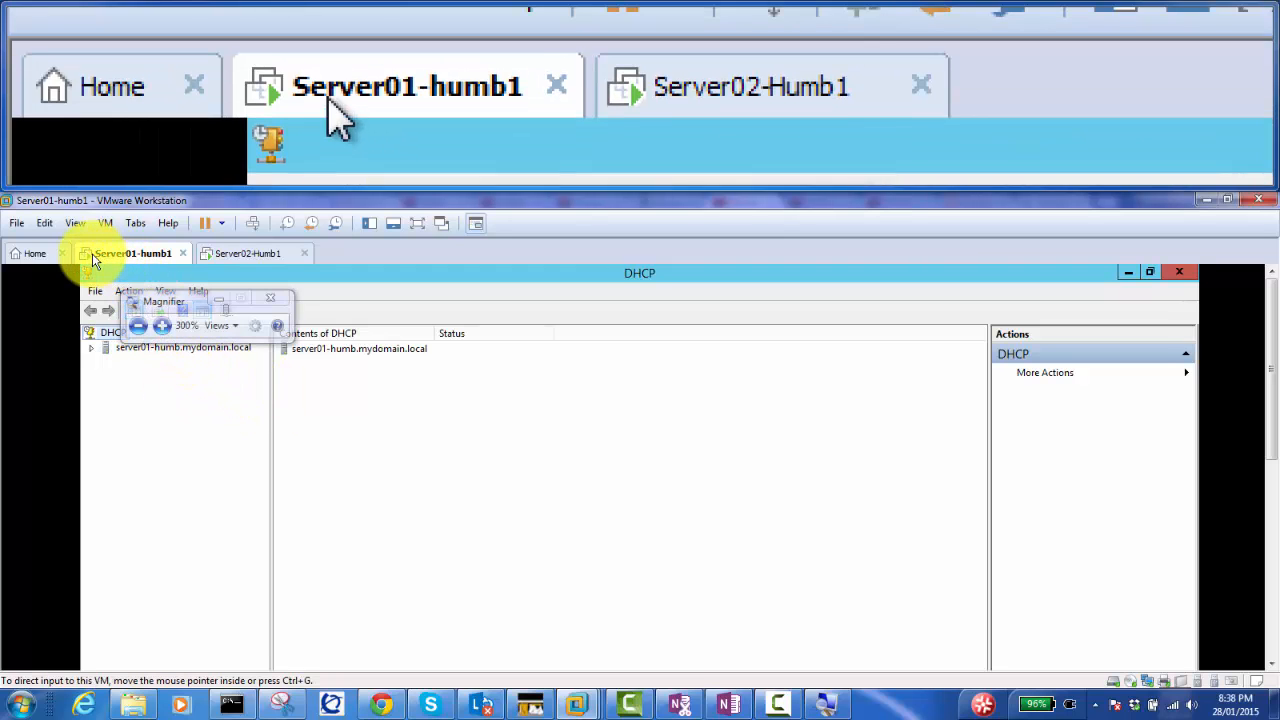
{"action": "left_click_drag", "start_coordinate": [180, 296], "coordinate": [288, 250]}
{"action": "left_click_drag", "start_coordinate": [385, 256], "coordinate": [922, 230]}
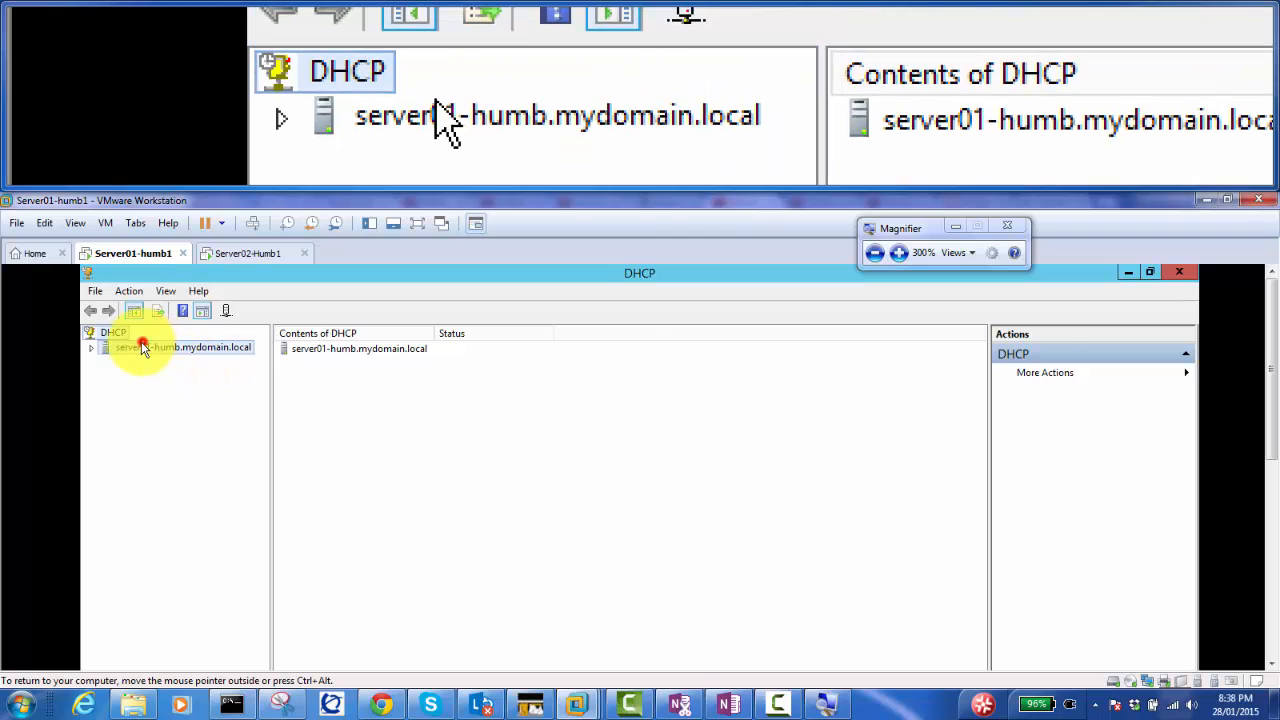
Step: Expand server01-humb.mydomain.local and IPv4 in the DHCP tree, start a new IPv4 scope, and bring its whole wizard into view
{"action": "double_click", "coordinate": [143, 347]}
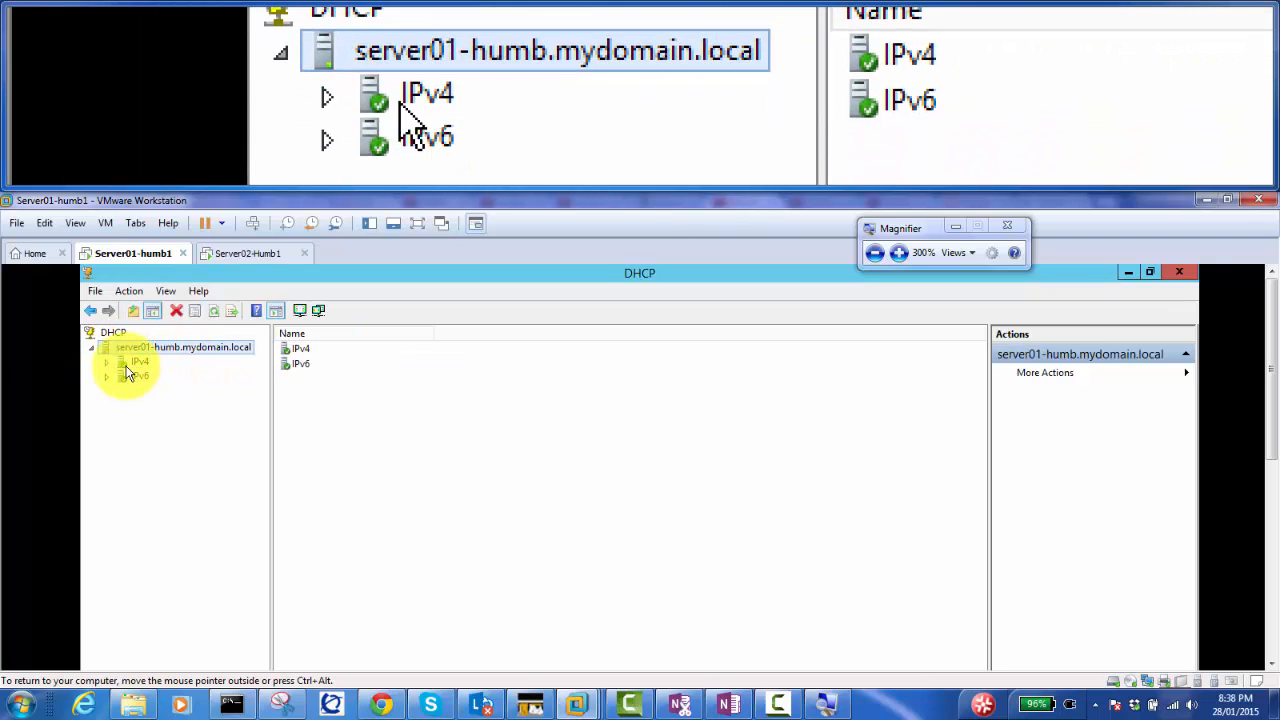
{"action": "double_click", "coordinate": [133, 365]}
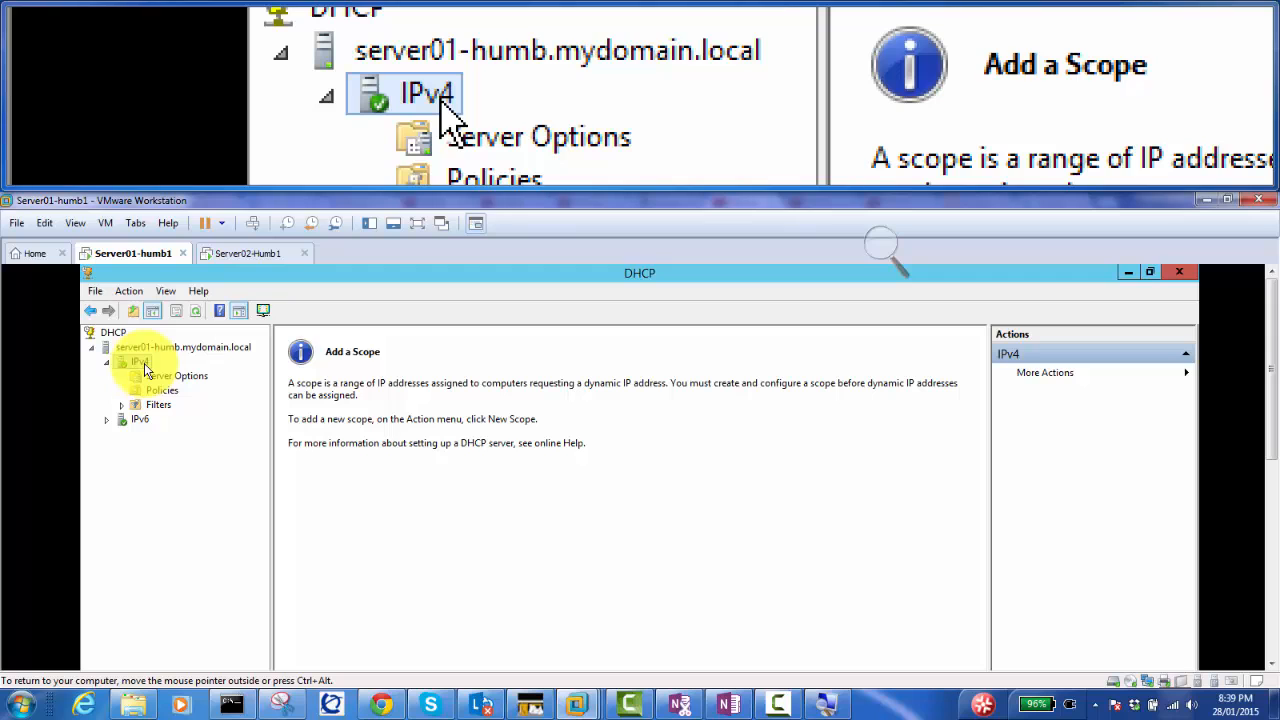
{"action": "right_click", "coordinate": [144, 363]}
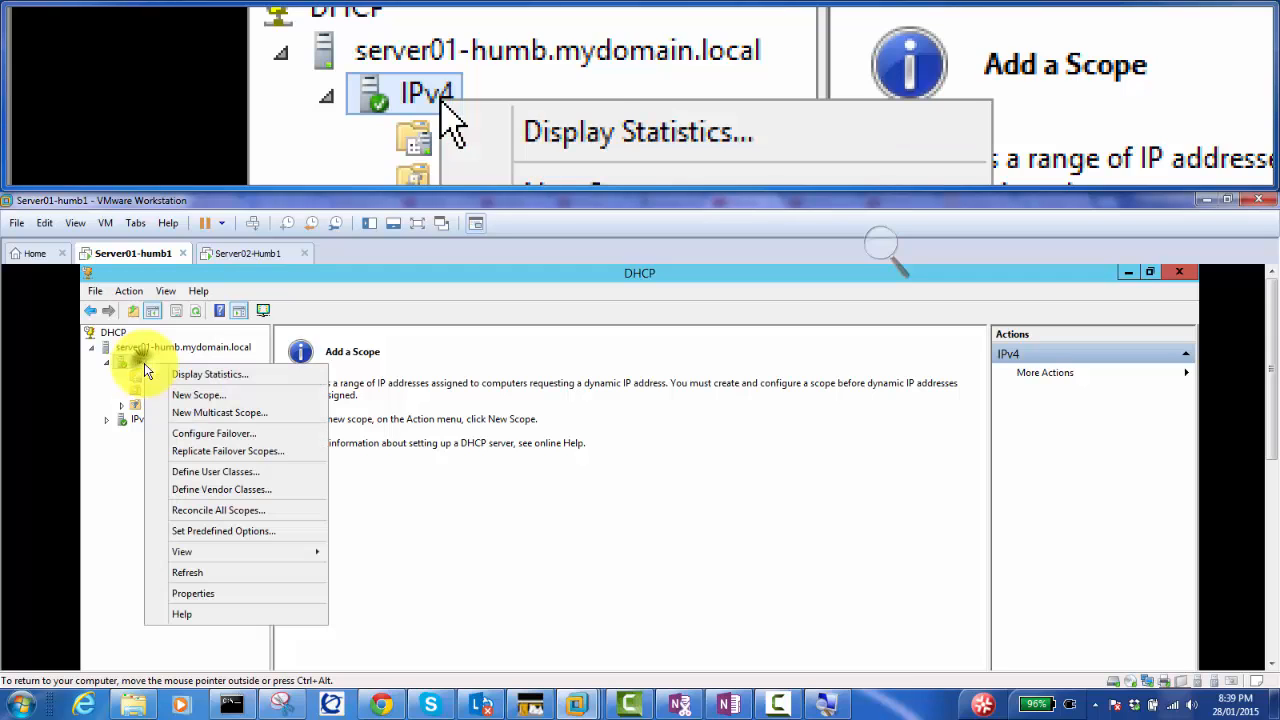
{"action": "left_click", "coordinate": [222, 397]}
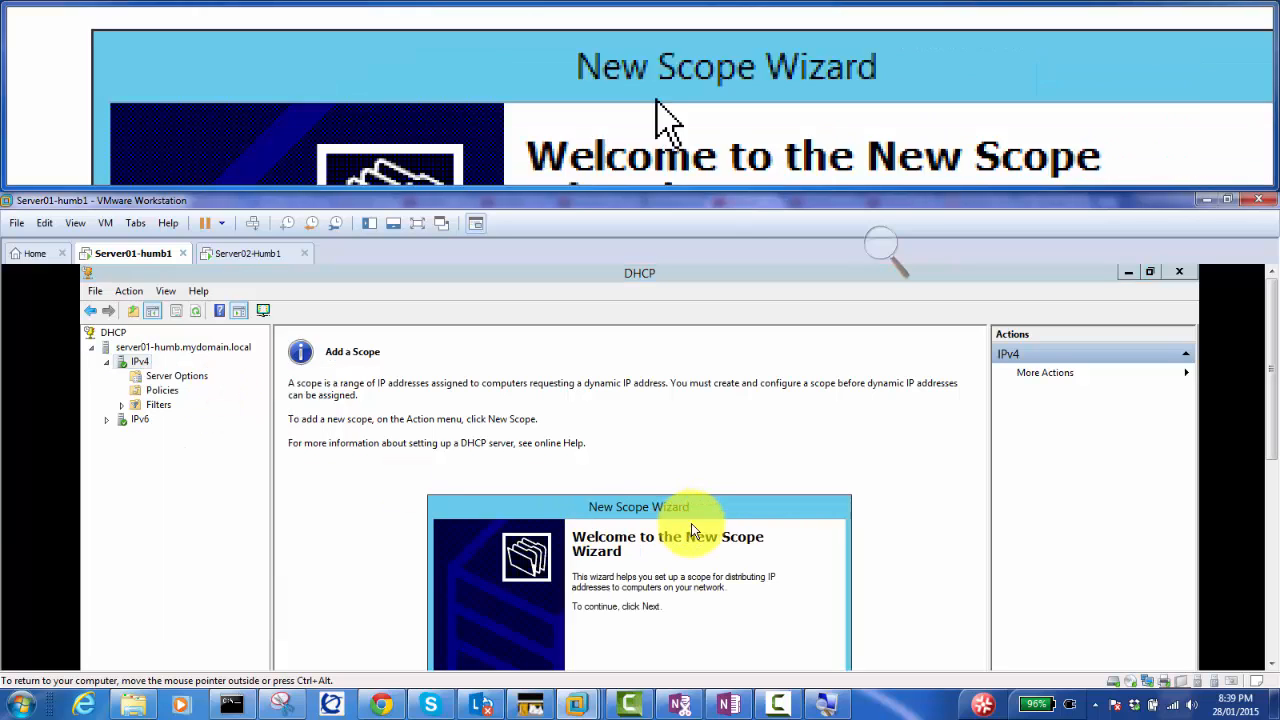
{"action": "left_click_drag", "start_coordinate": [690, 513], "coordinate": [660, 325]}
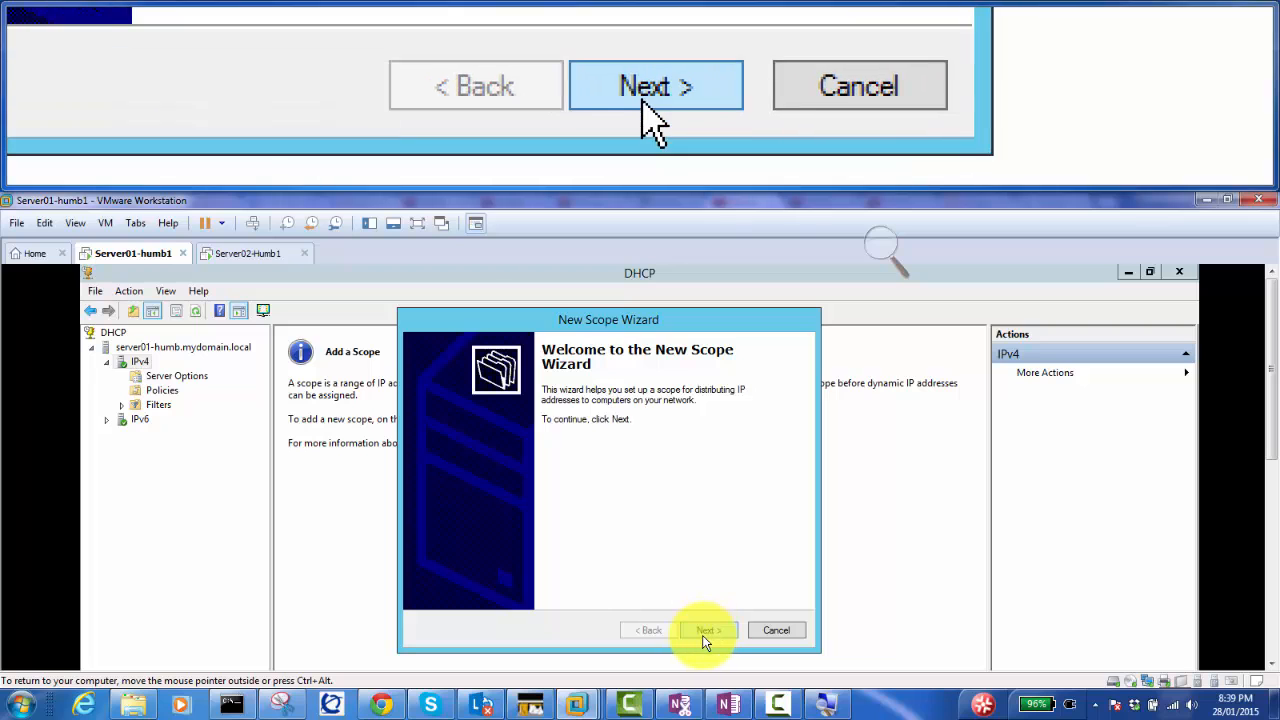
Step: Name the new IPv4 scope "First Scope", leave its description empty, and continue to the IP address range
{"action": "left_click", "coordinate": [707, 632]}
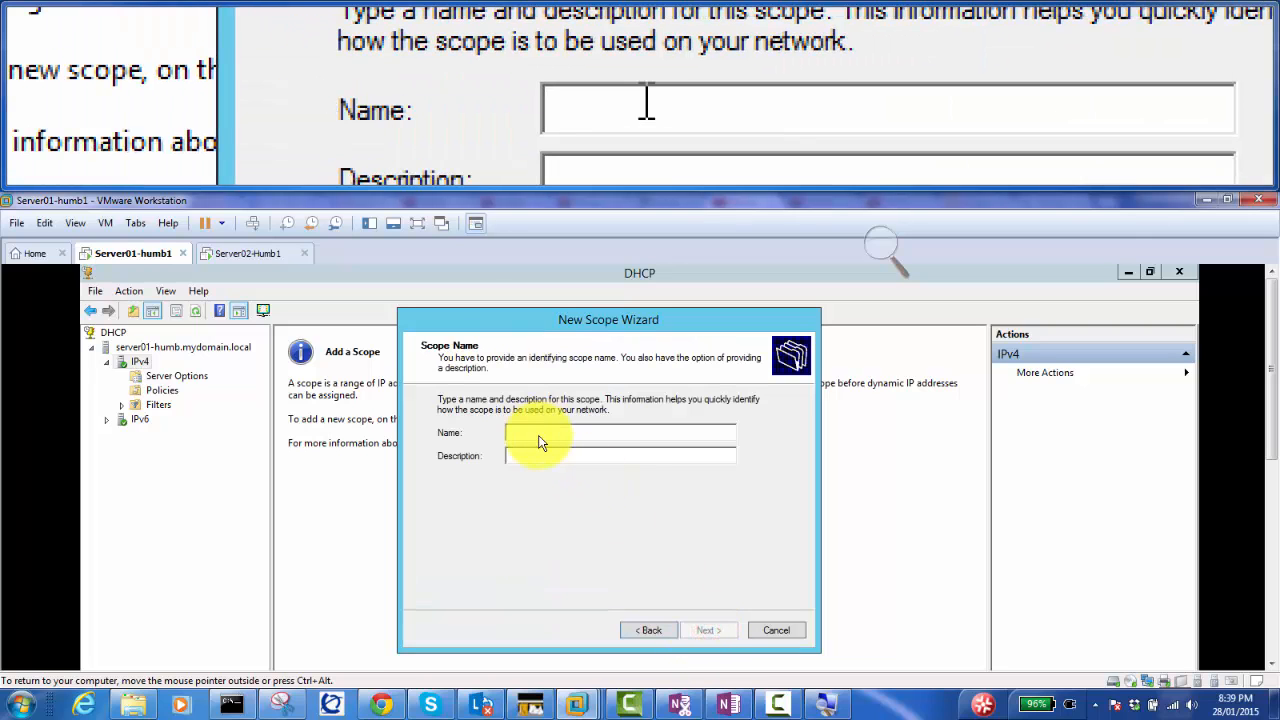
{"action": "left_click", "coordinate": [536, 440]}
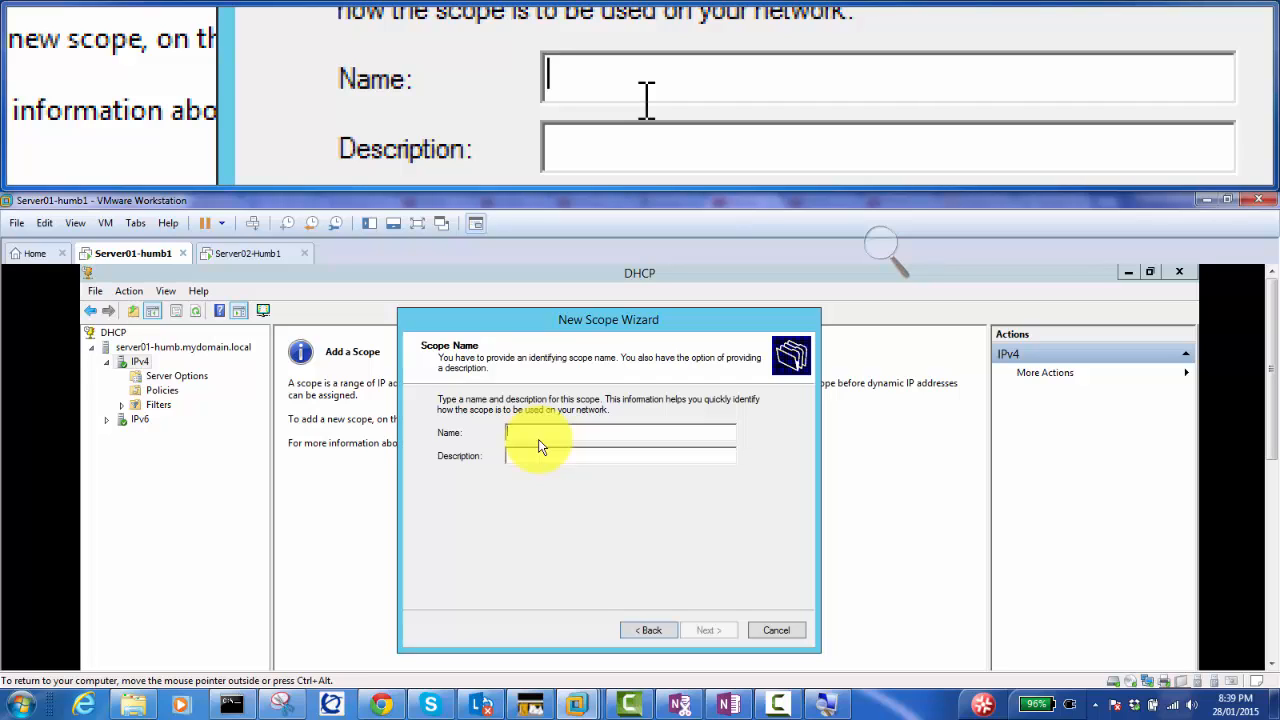
{"action": "type", "text": "Firs"}
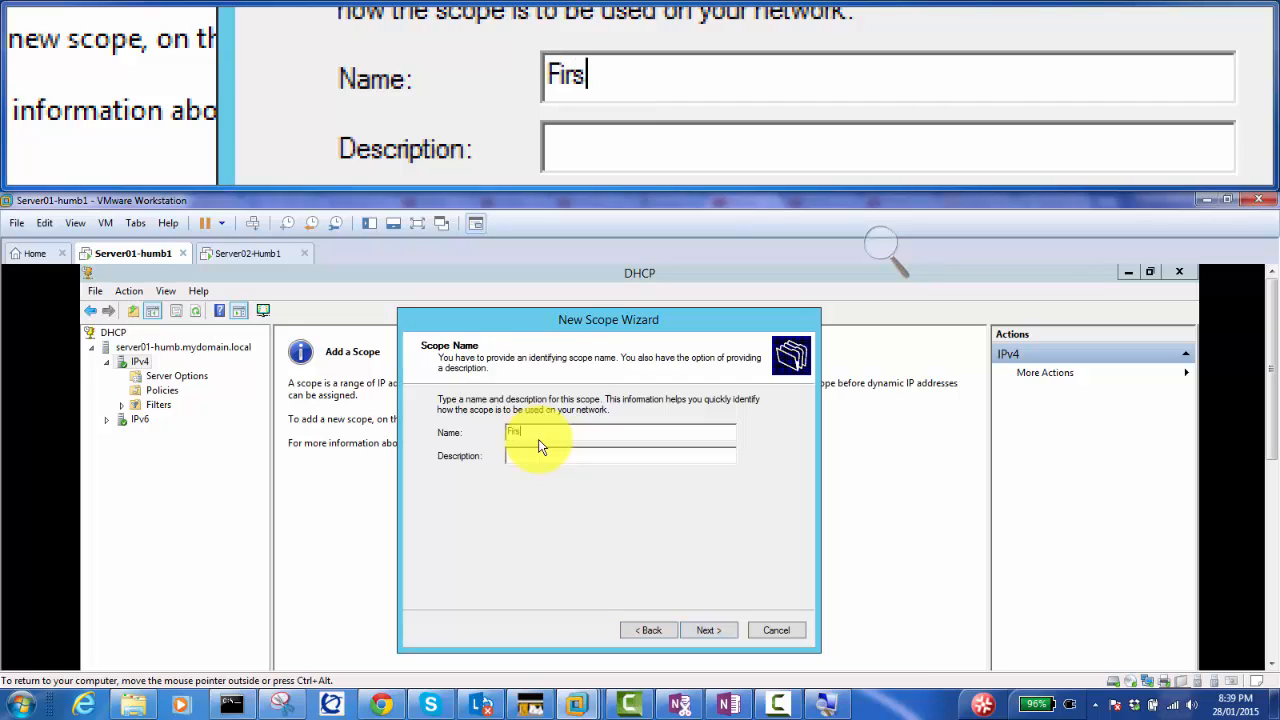
{"action": "type", "text": "t Scope"}
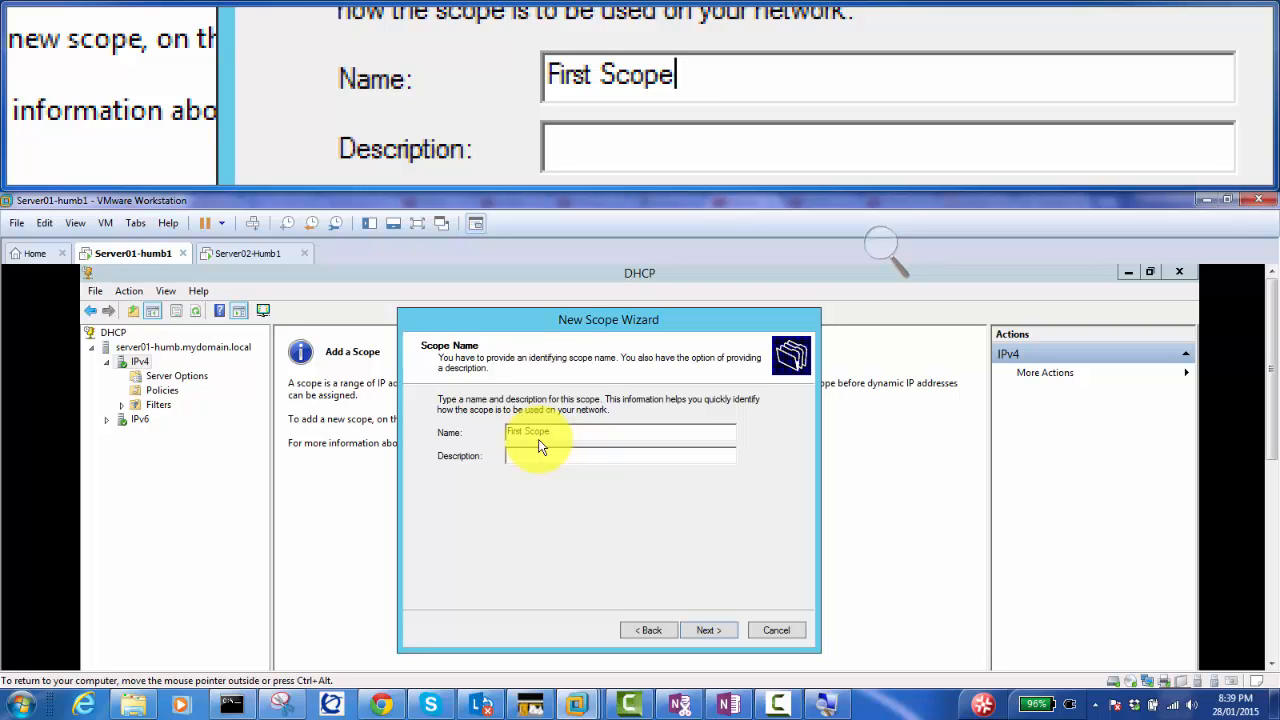
{"action": "left_click", "coordinate": [523, 465]}
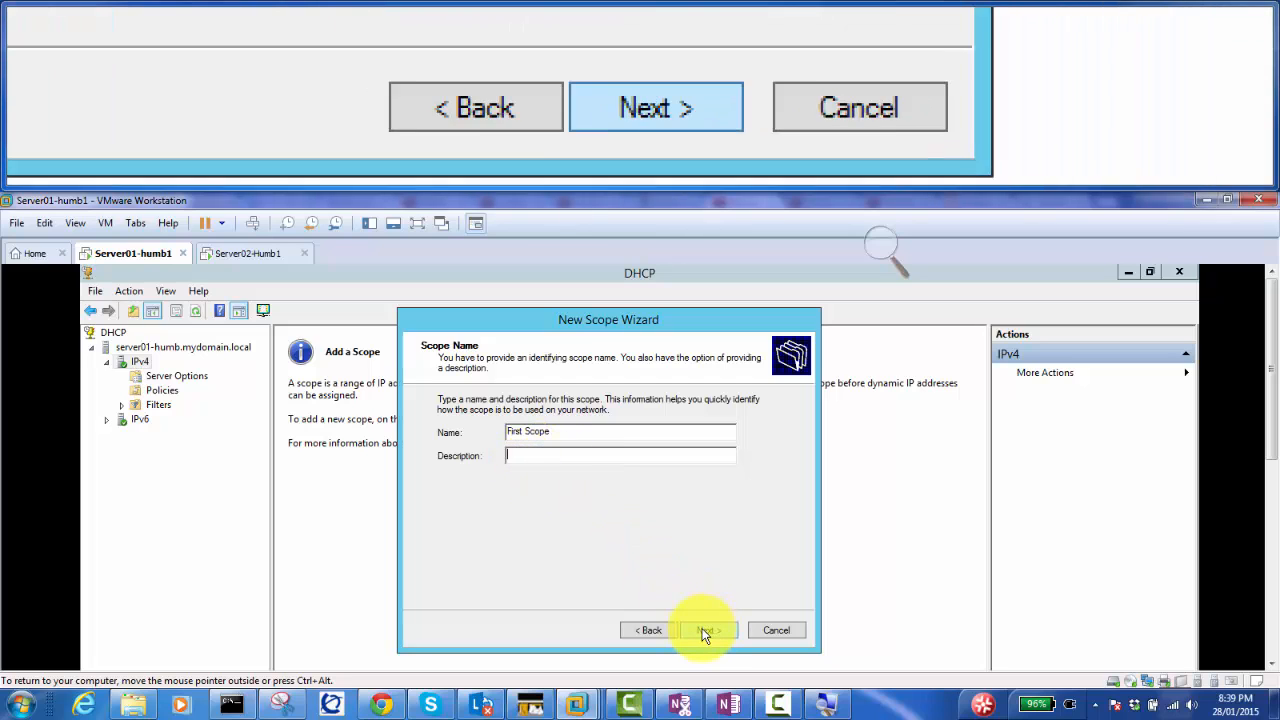
{"action": "left_click", "coordinate": [706, 630]}
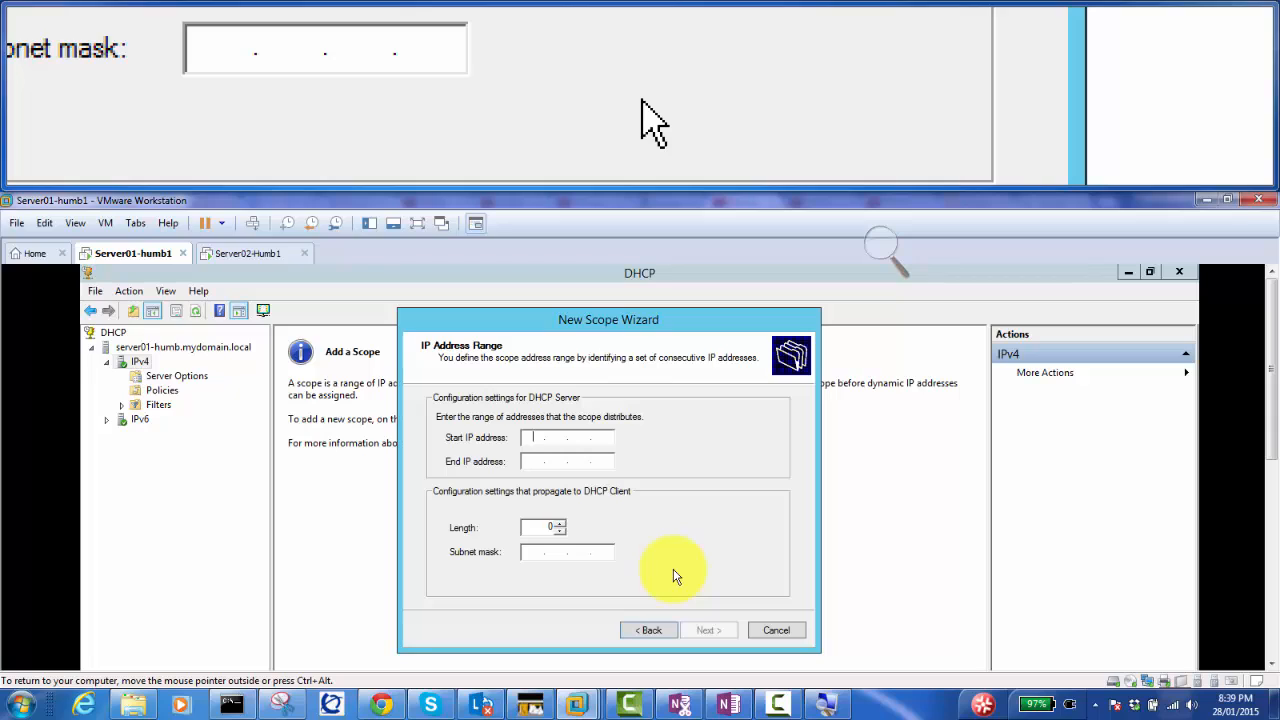
Step: Set the scope's address range from 192.168.0.51 to 192.168.0.100 with the 24-bit mask 255.255.255.0, and continue to the exclusions
{"action": "type", "text": "192 . 168 . 0 . 51"}
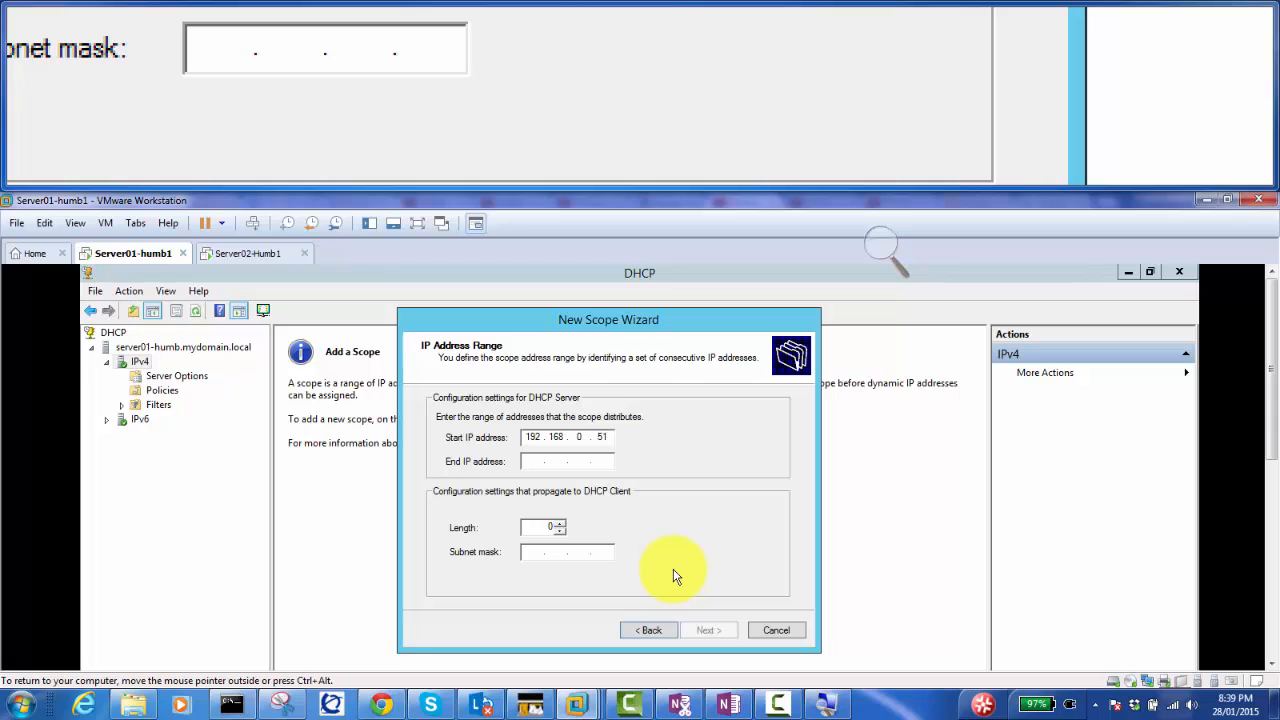
{"action": "key", "text": "Tab"}
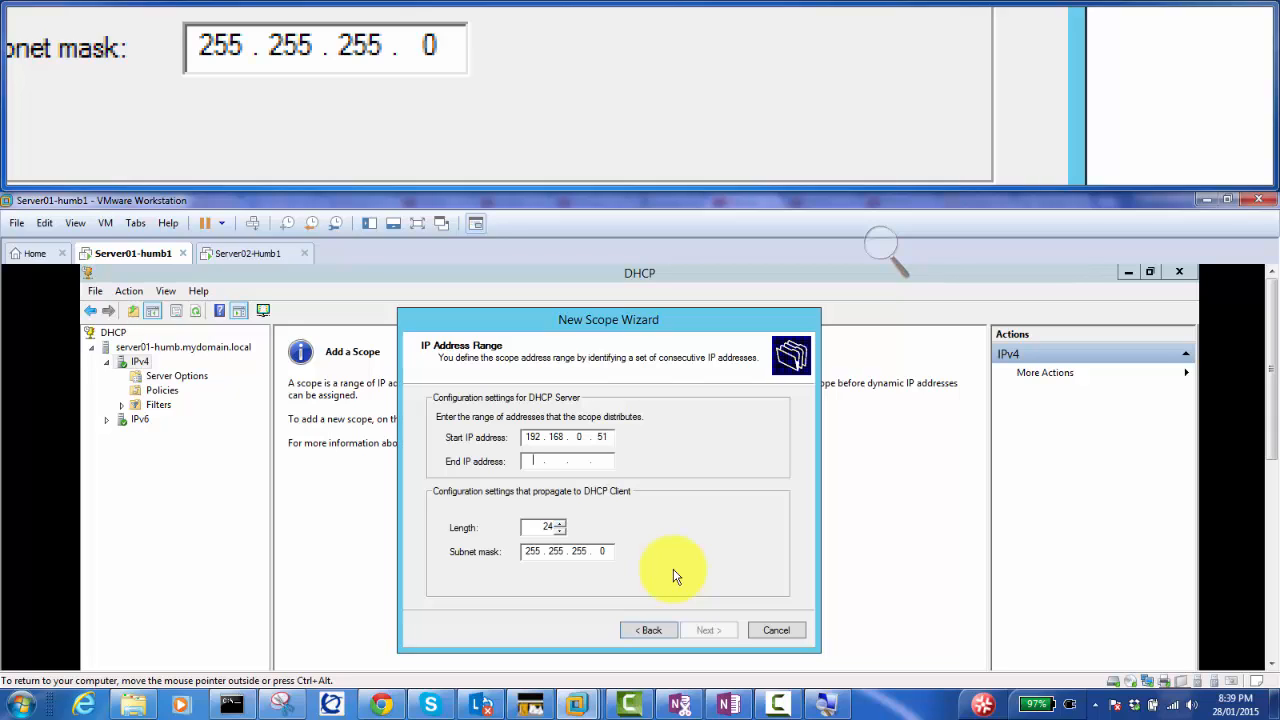
{"action": "type", "text": "192 . 168 . 0 ."}
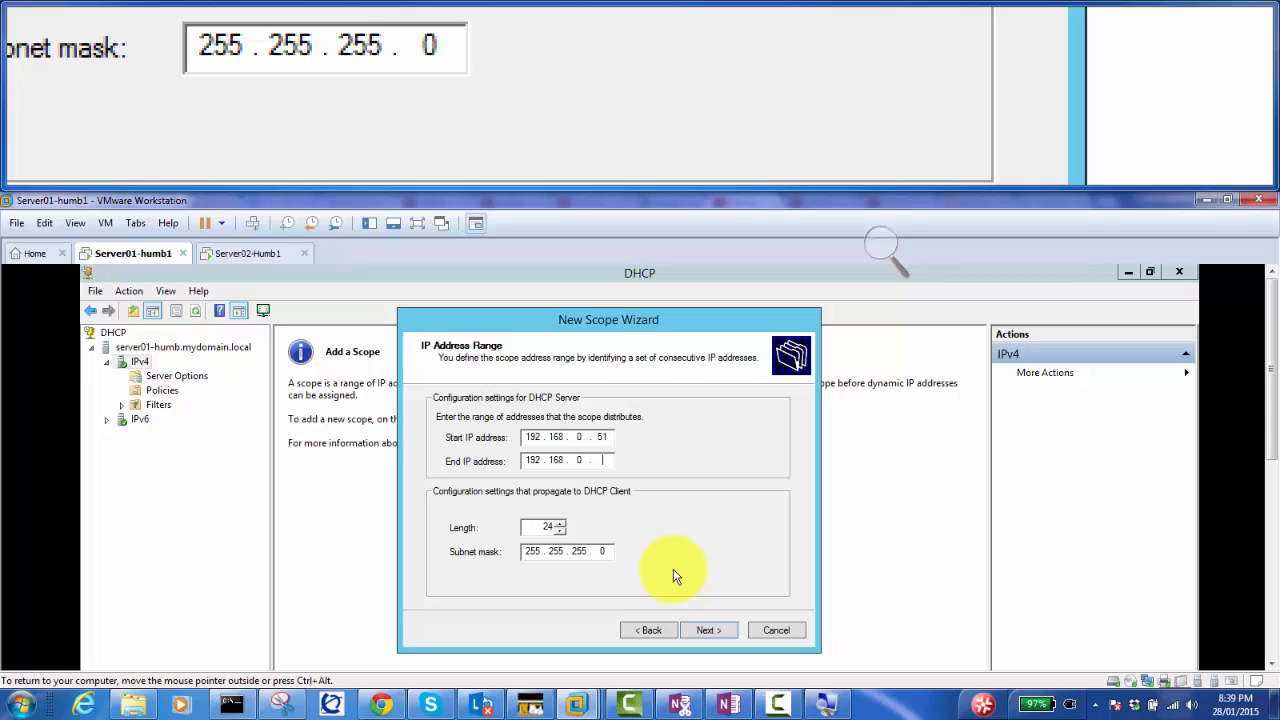
{"action": "type", "text": "00"}
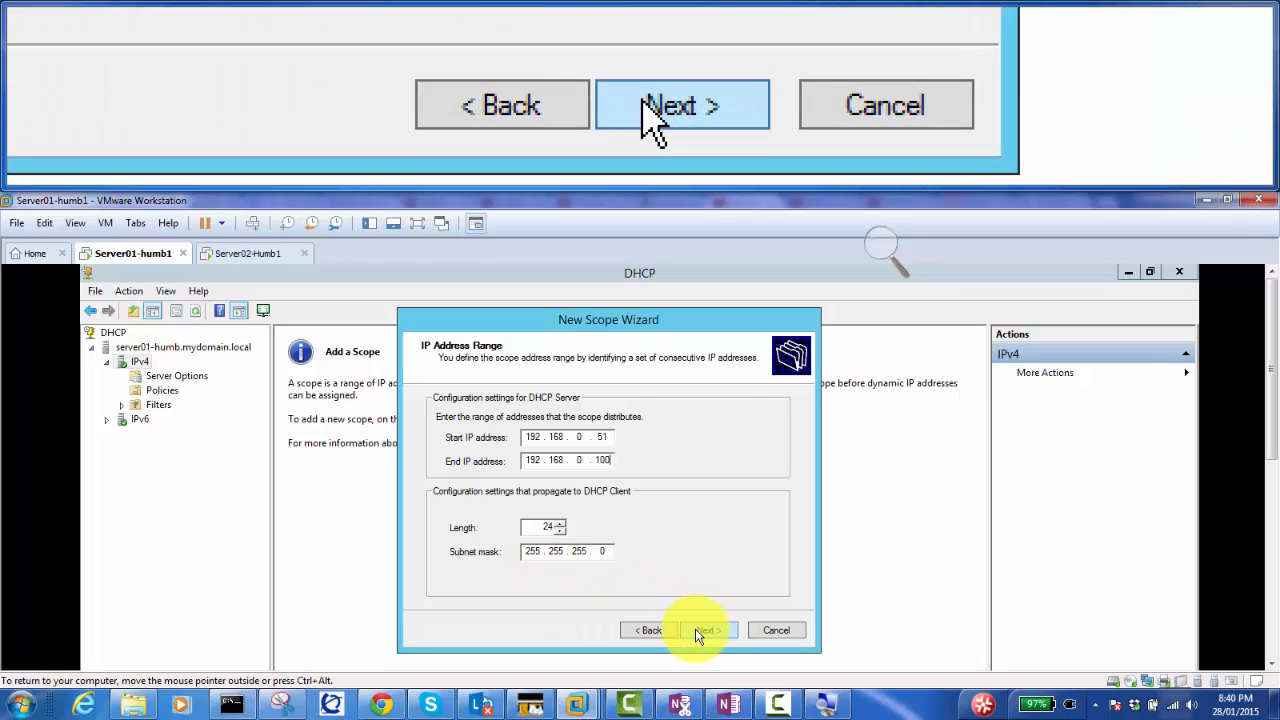
{"action": "left_click", "coordinate": [703, 631]}
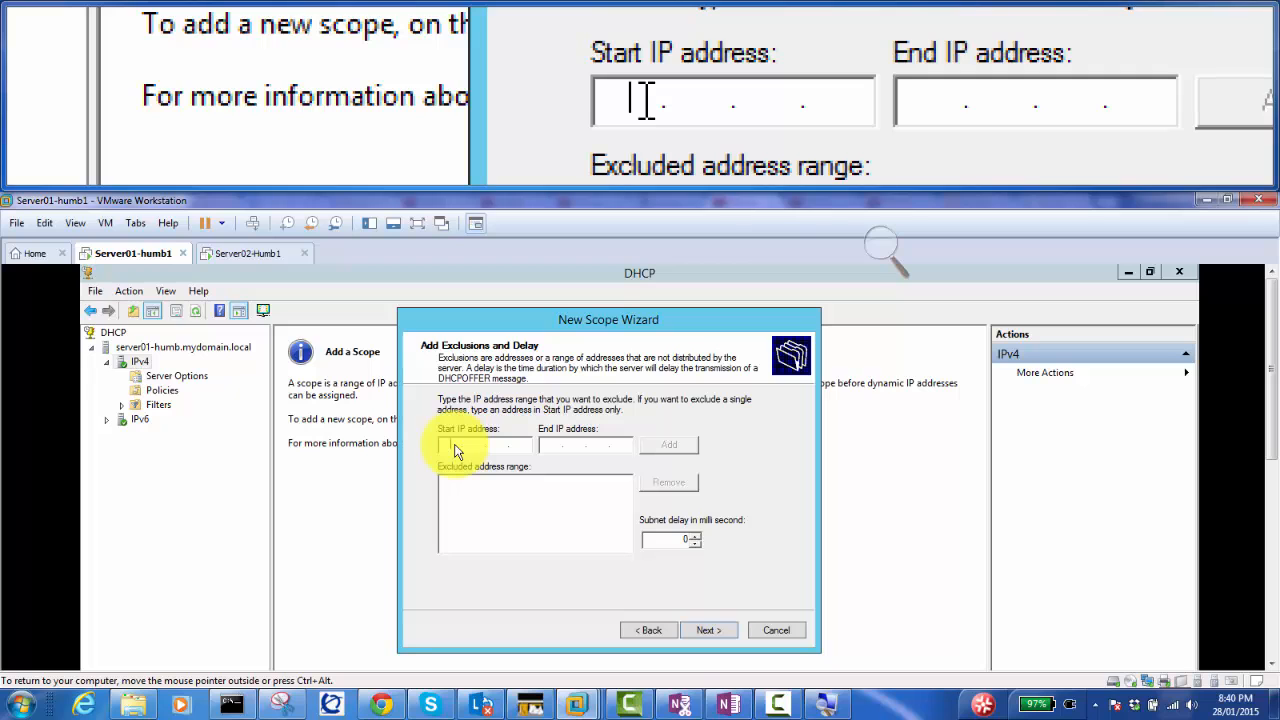
{"action": "left_click", "coordinate": [637, 628]}
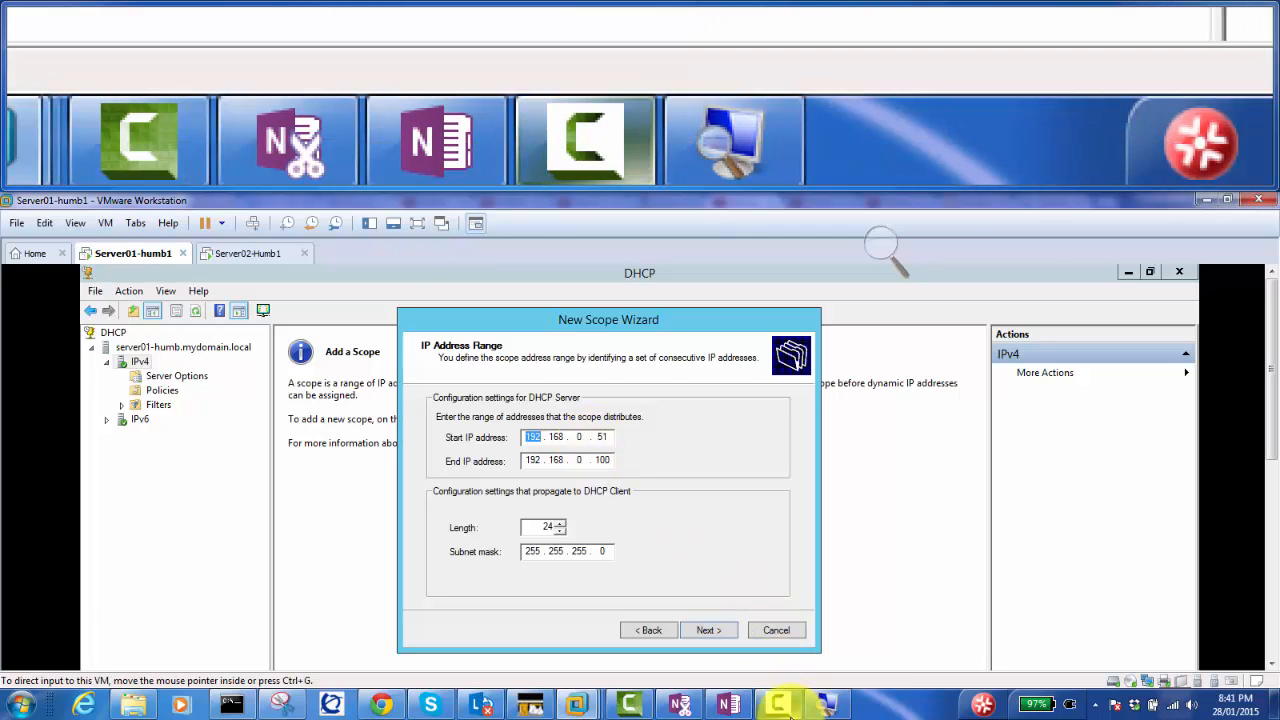
{"action": "left_click", "coordinate": [787, 708]}
{"action": "left_click", "coordinate": [1203, 630]}
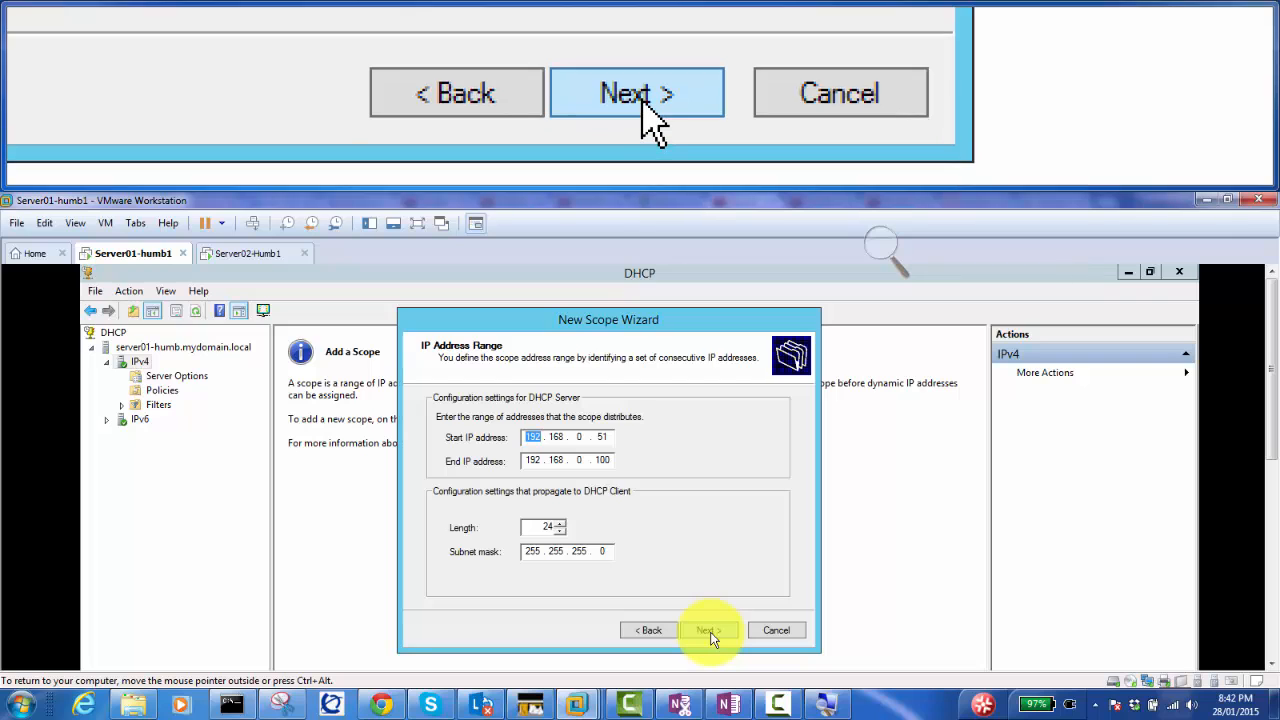
{"action": "left_click", "coordinate": [712, 634]}
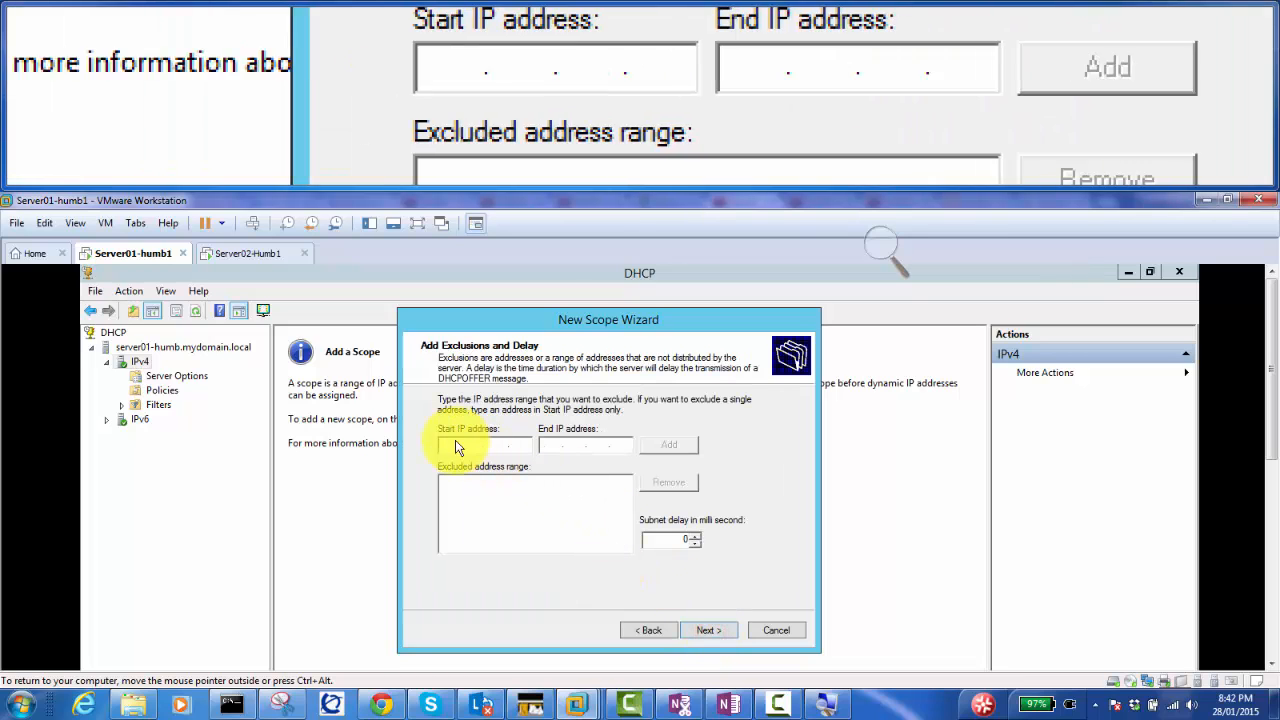
Step: Exclude the addresses 192.168.0.52 to 192.168.0.62 from the scope and continue to the lease duration
{"action": "left_click", "coordinate": [449, 443]}
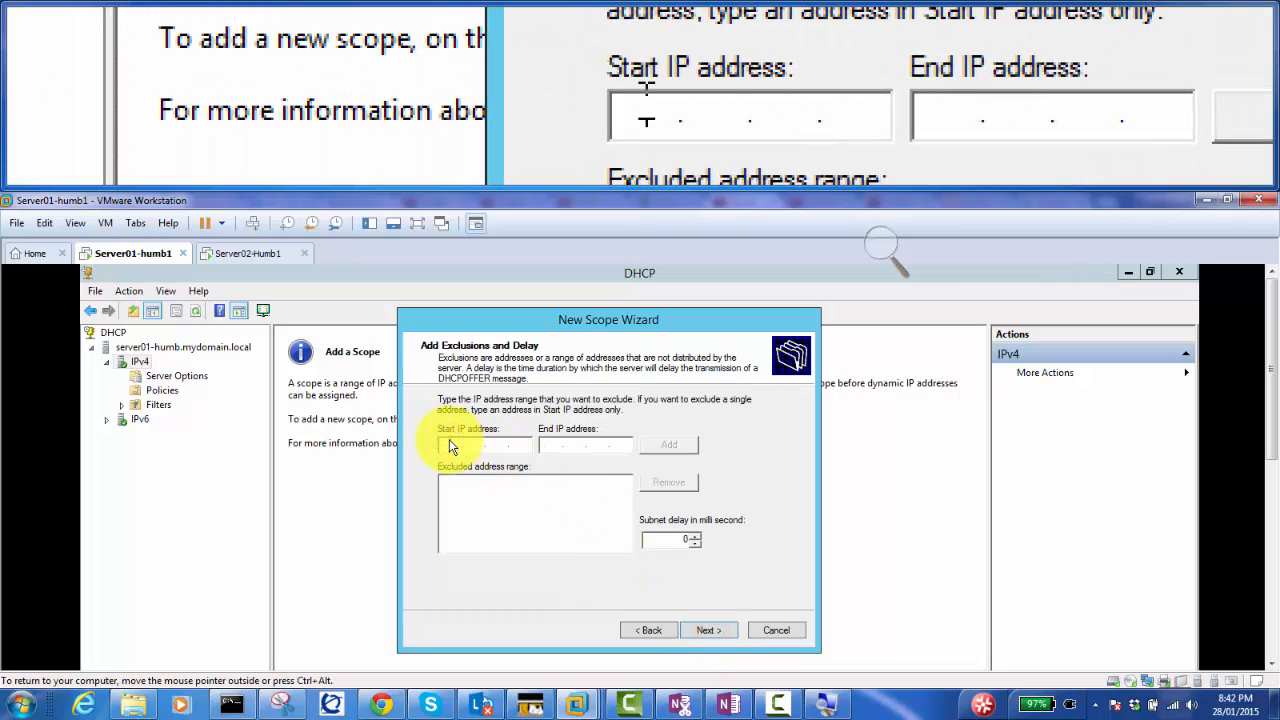
{"action": "type", "text": "192 . 168 . ."}
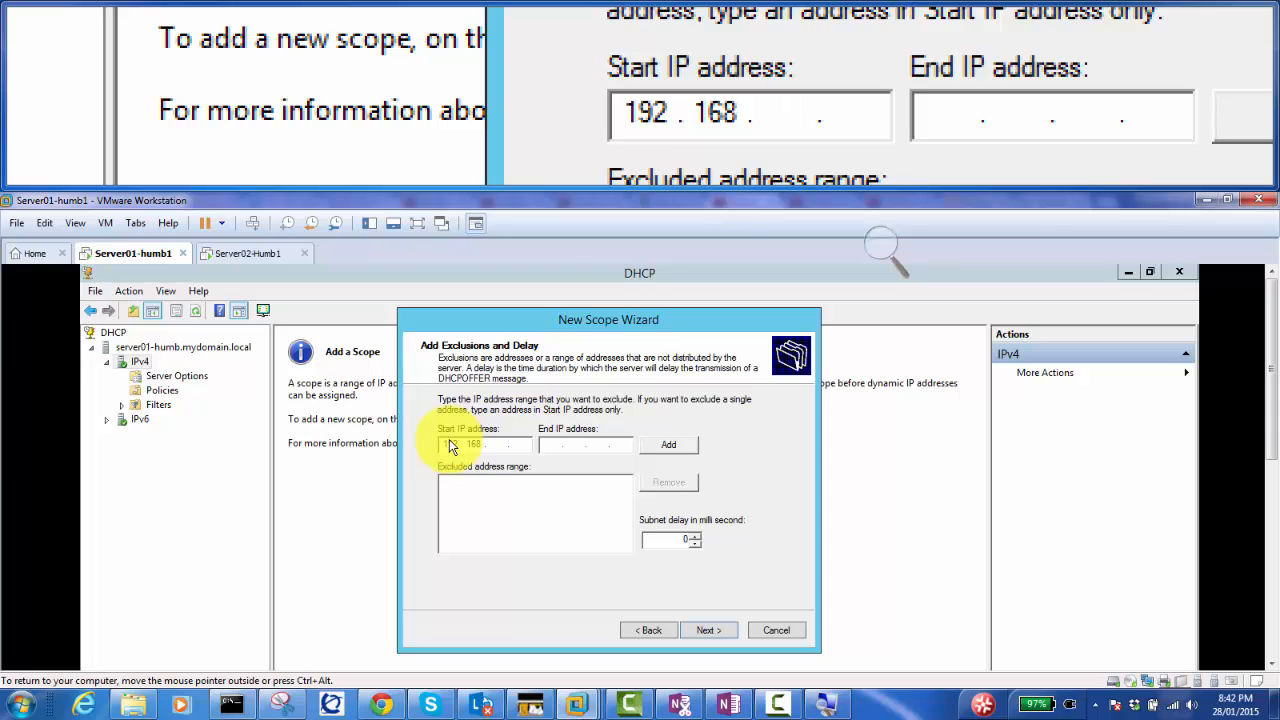
{"action": "type", "text": "0.52"}
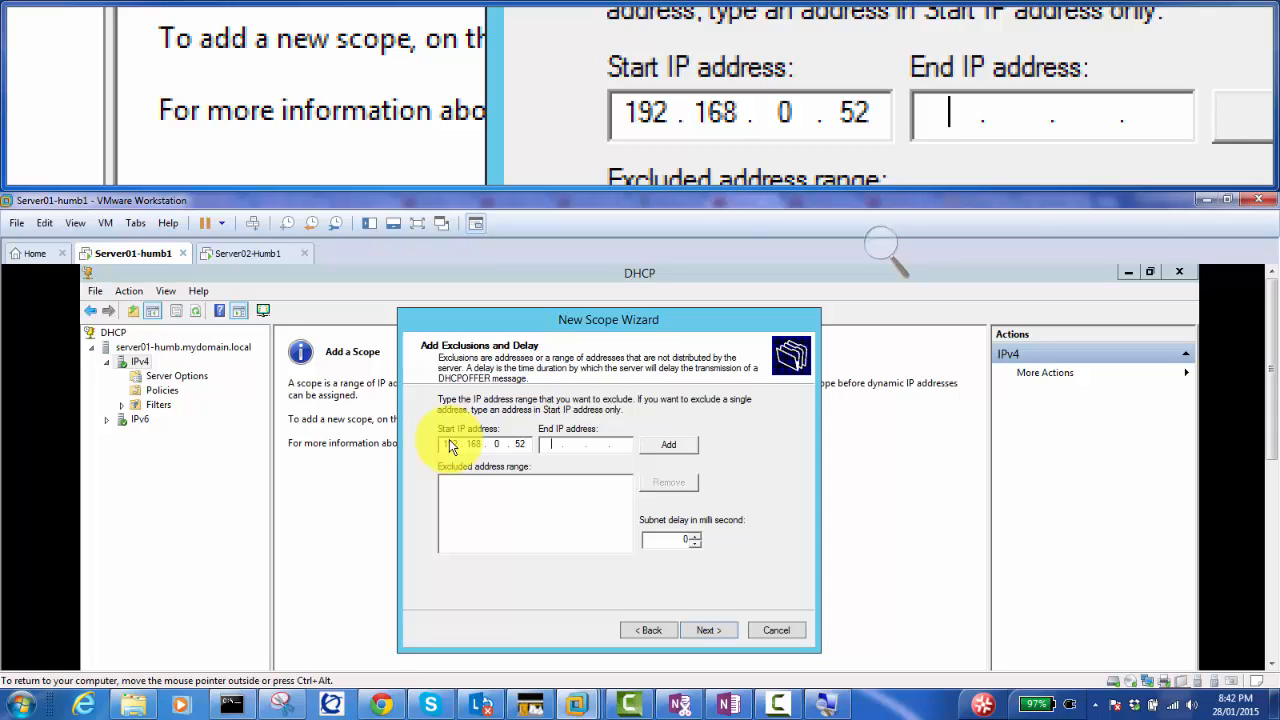
{"action": "type", "text": "192.168.0"}
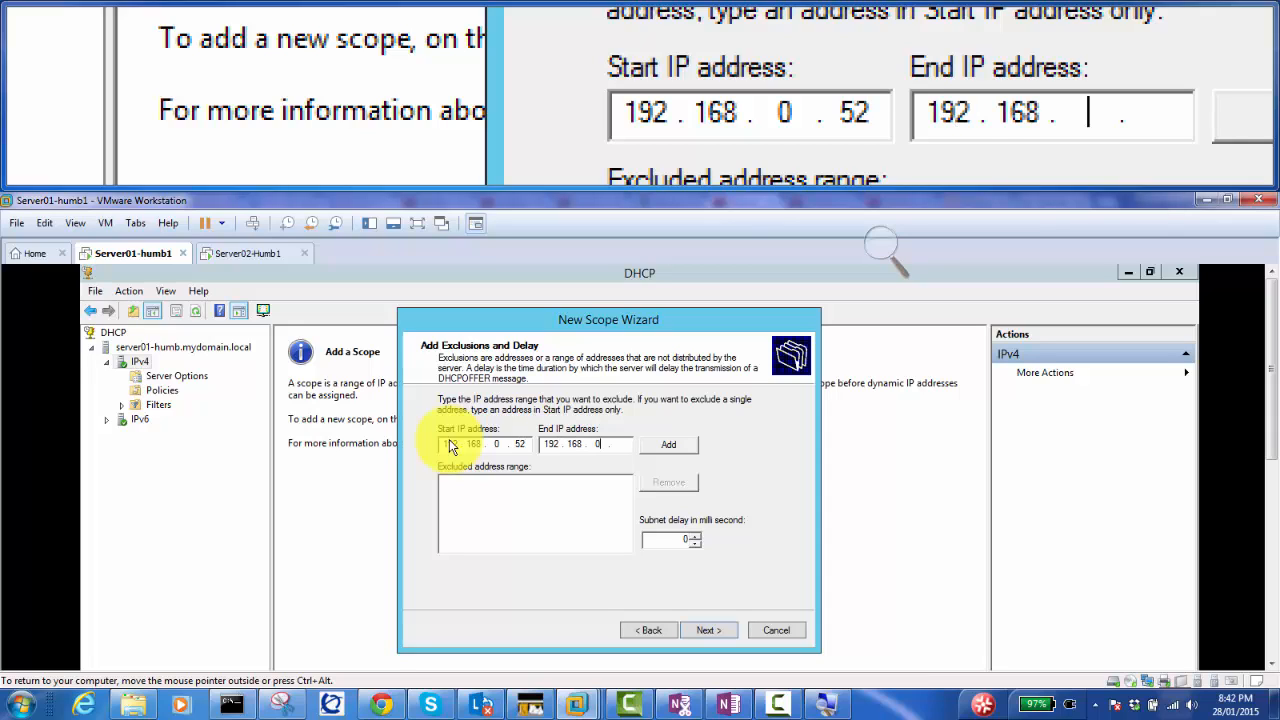
{"action": "type", "text": ".62"}
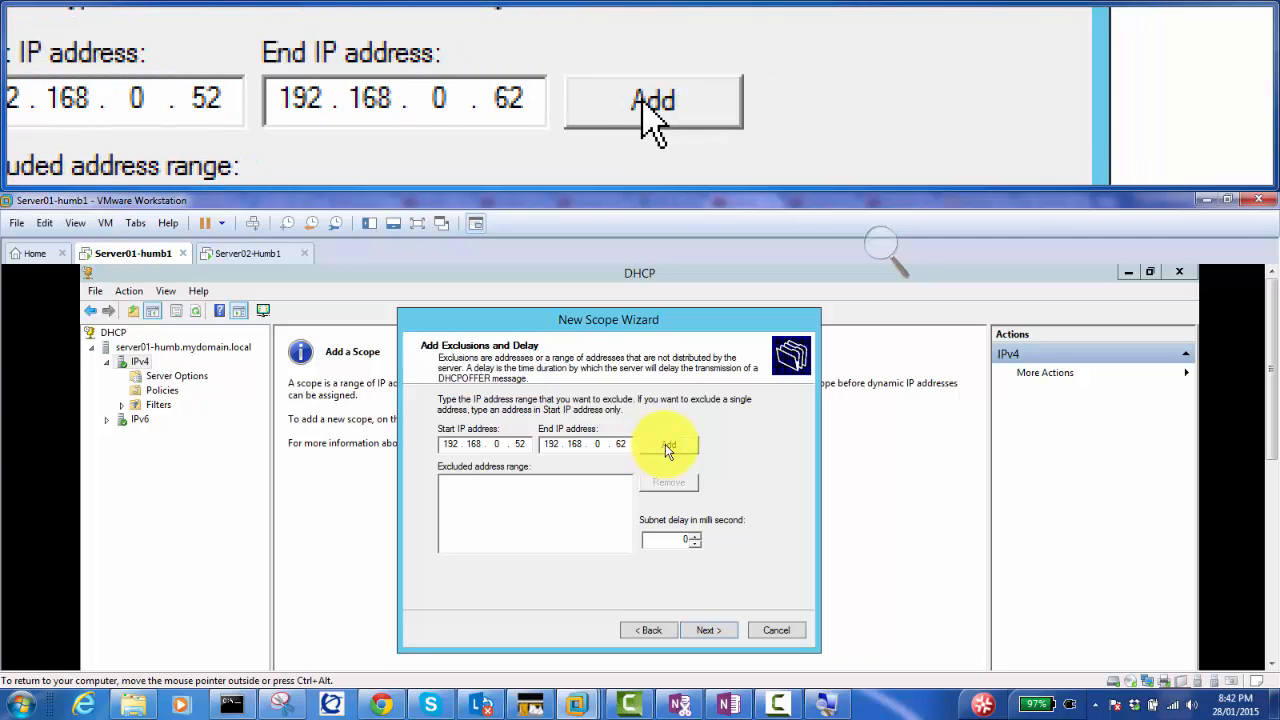
{"action": "left_click", "coordinate": [665, 444]}
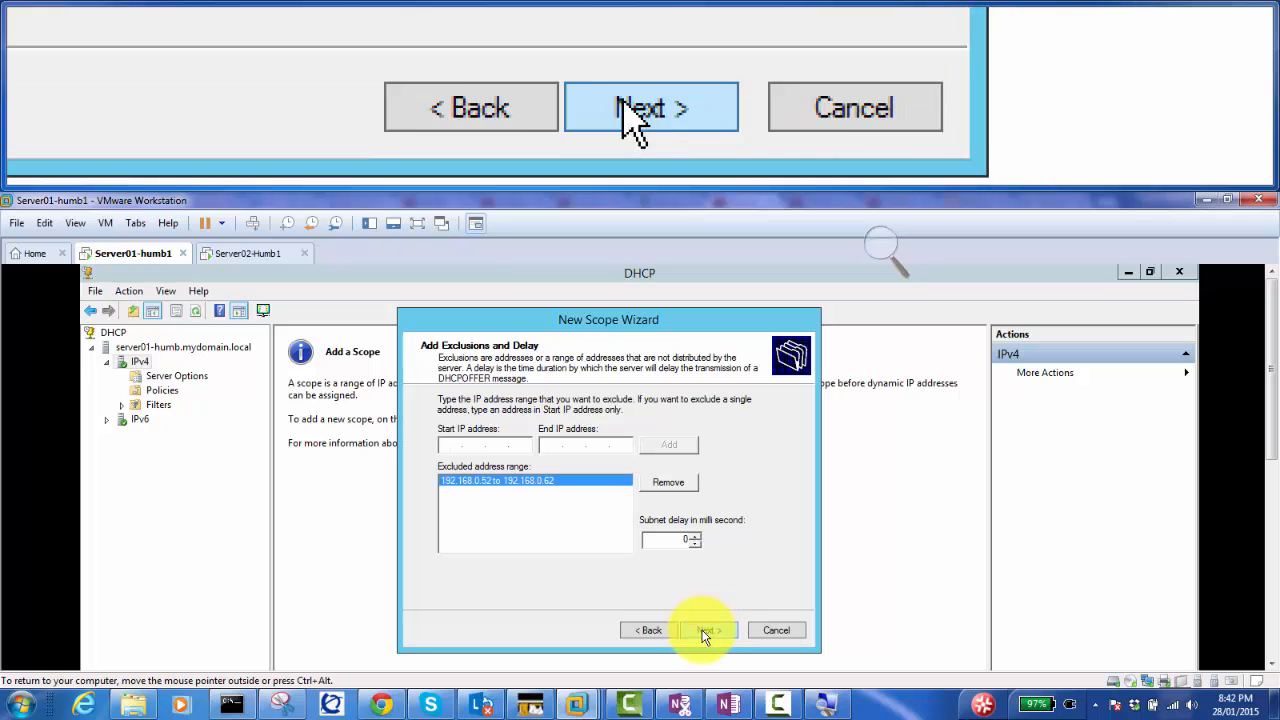
{"action": "left_click", "coordinate": [705, 632]}
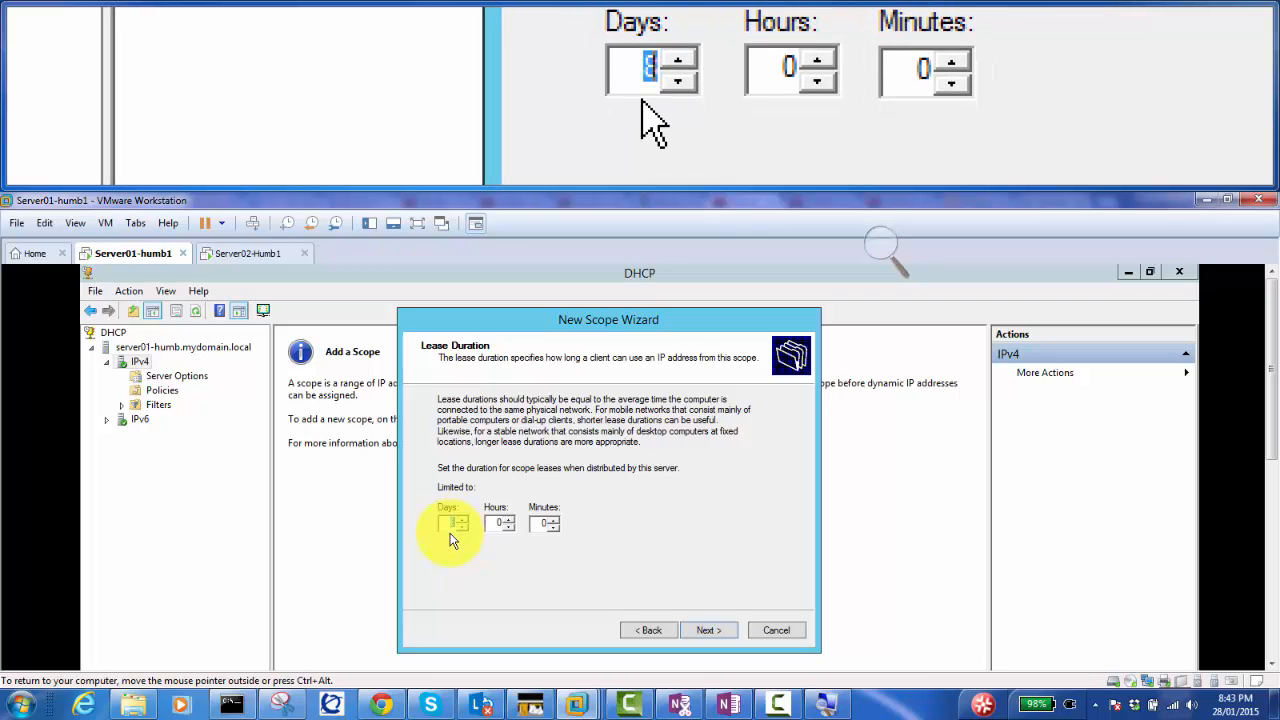
Step: Try a lease duration of 999 days and return it to 8 days
{"action": "type", "text": "999"}
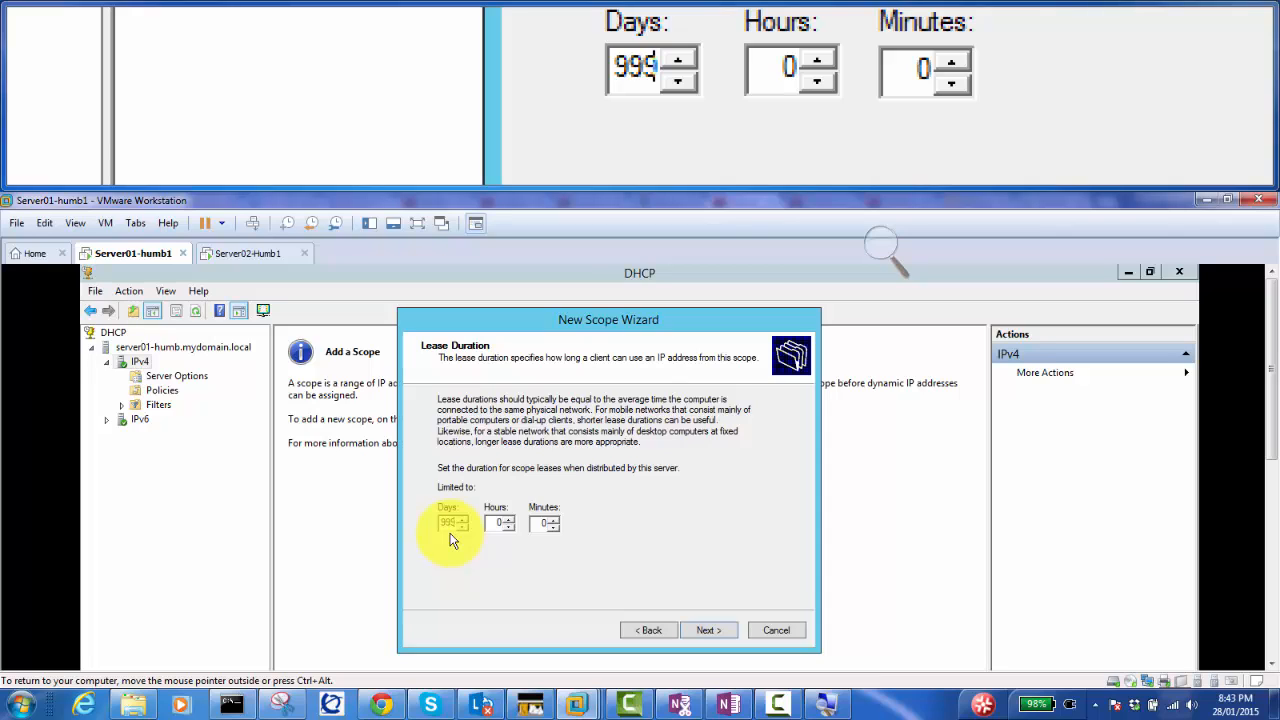
{"action": "key", "text": "BackSpace"}
{"action": "key", "text": "BackSpace"}
{"action": "key", "text": "BackSpace"}
{"action": "type", "text": "8"}
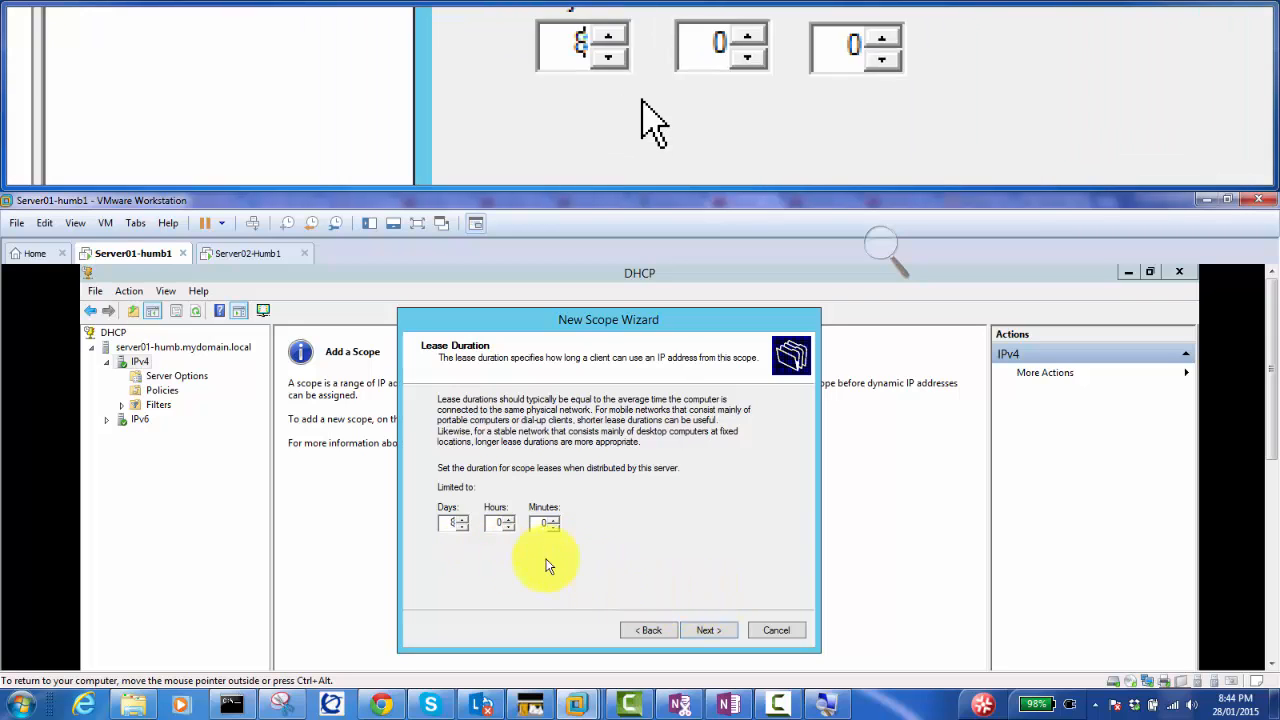
Step: Accept the lease duration, choose to configure the DHCP options now, and add 192.168.0.254 as the scope's default gateway
{"action": "left_click", "coordinate": [712, 630]}
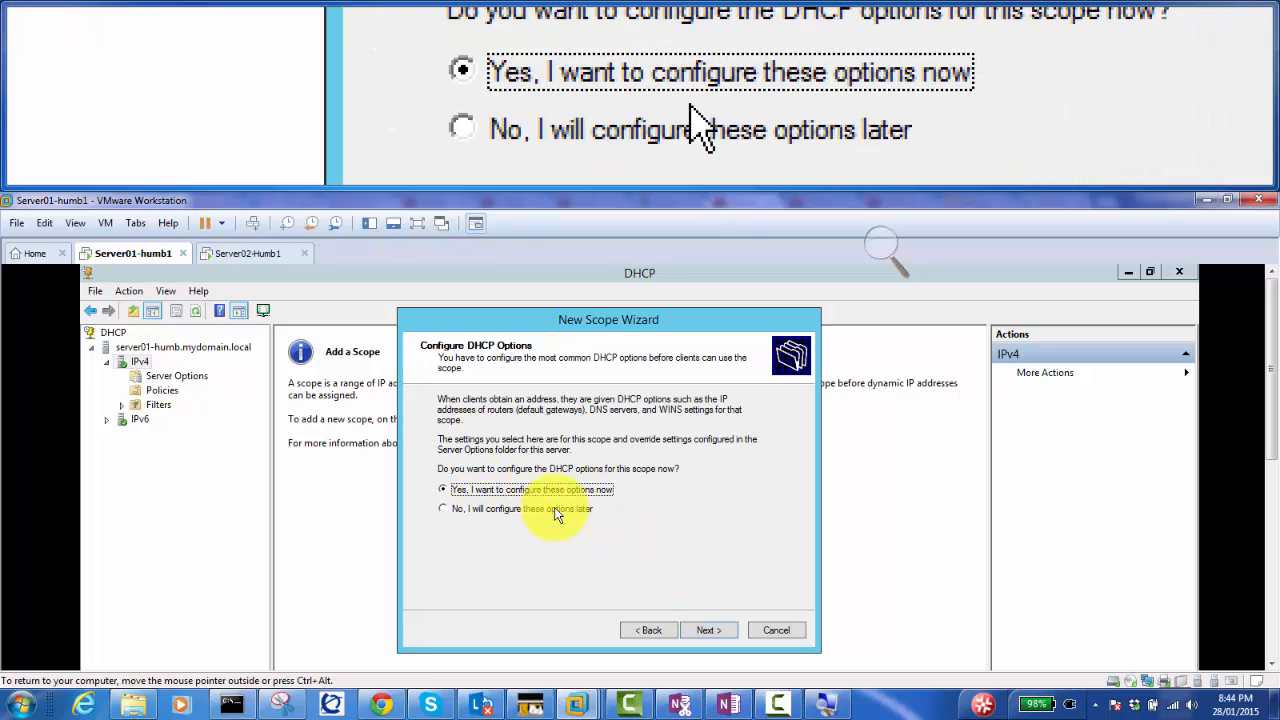
{"action": "left_click", "coordinate": [704, 633]}
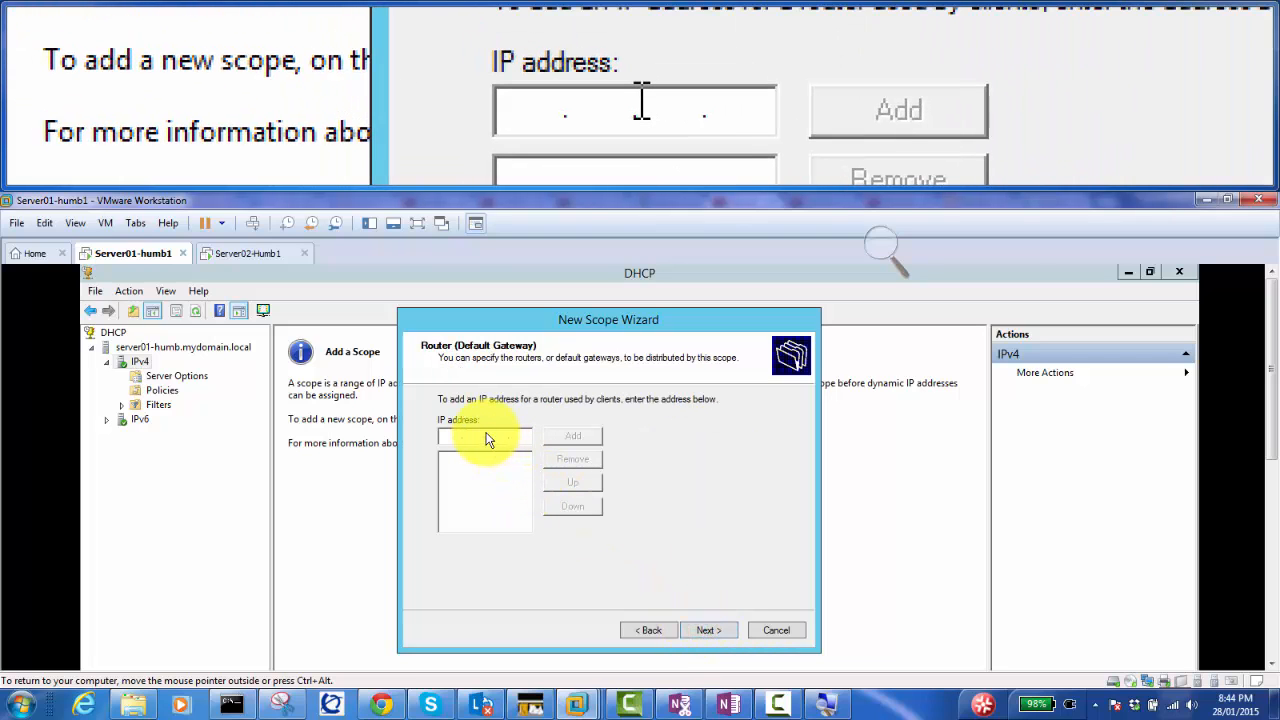
{"action": "type", "text": "192 . 16"}
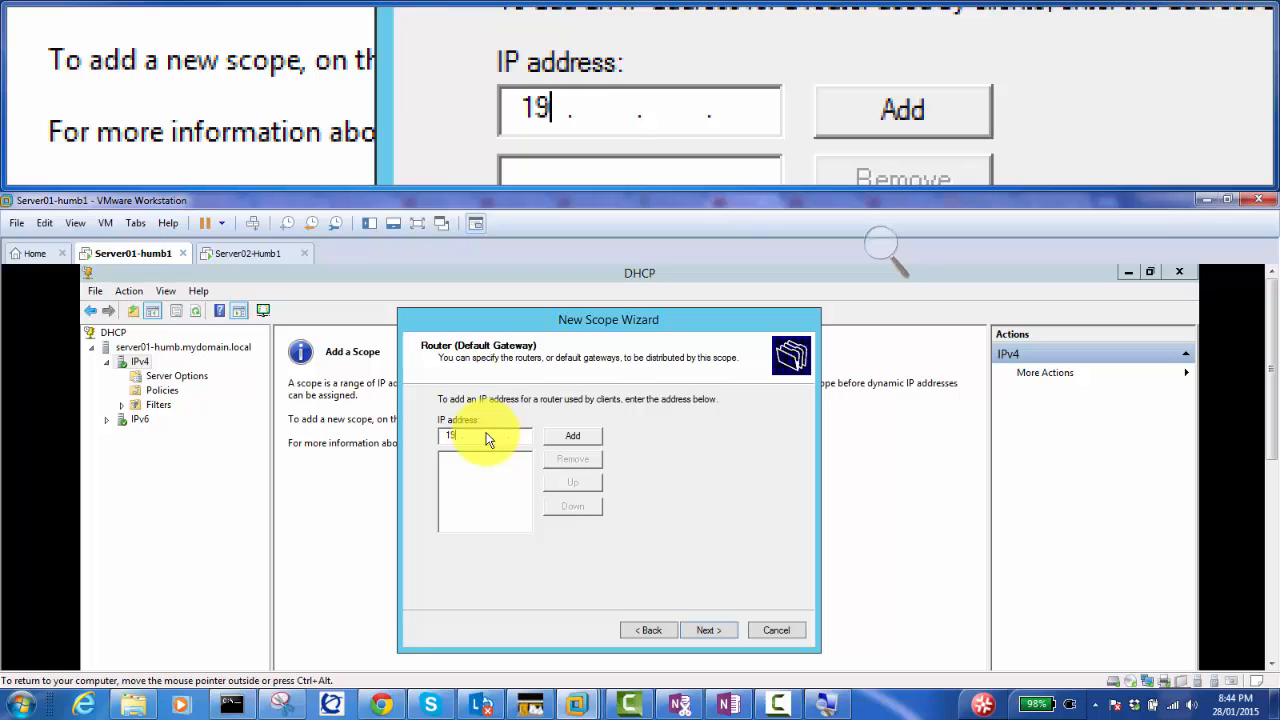
{"action": "type", "text": "8 . 0 ."}
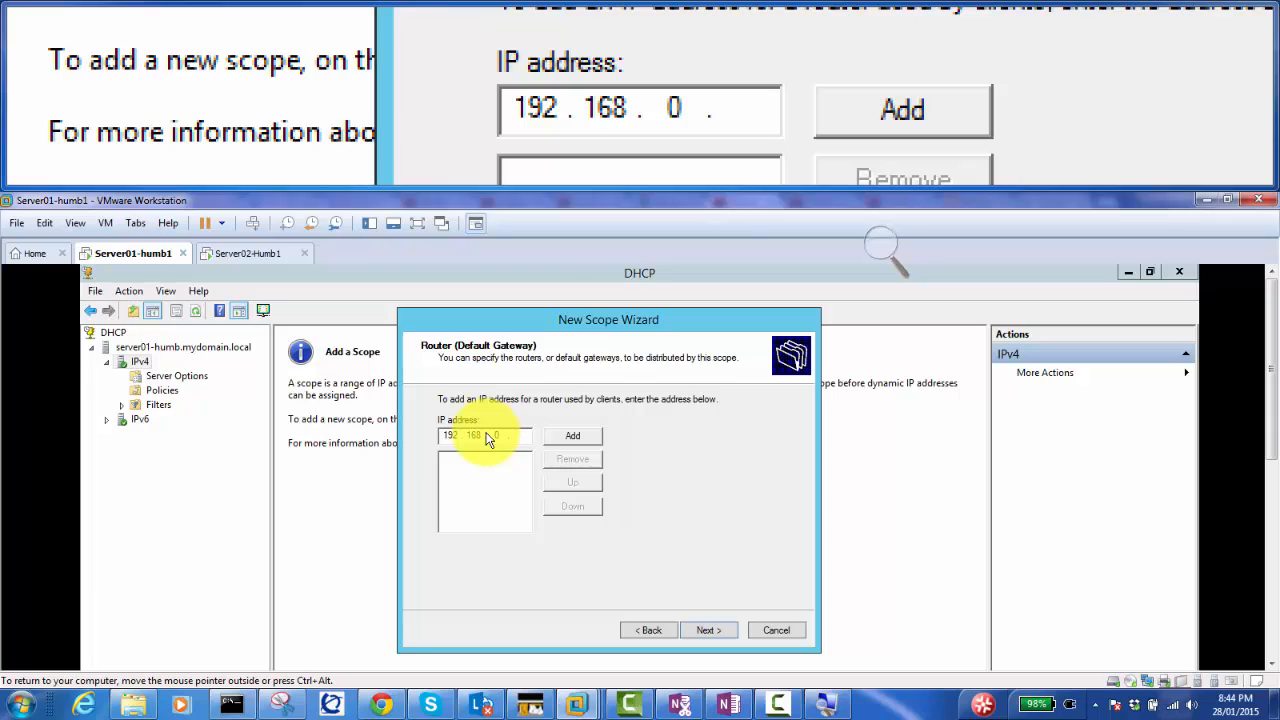
{"action": "type", "text": "254"}
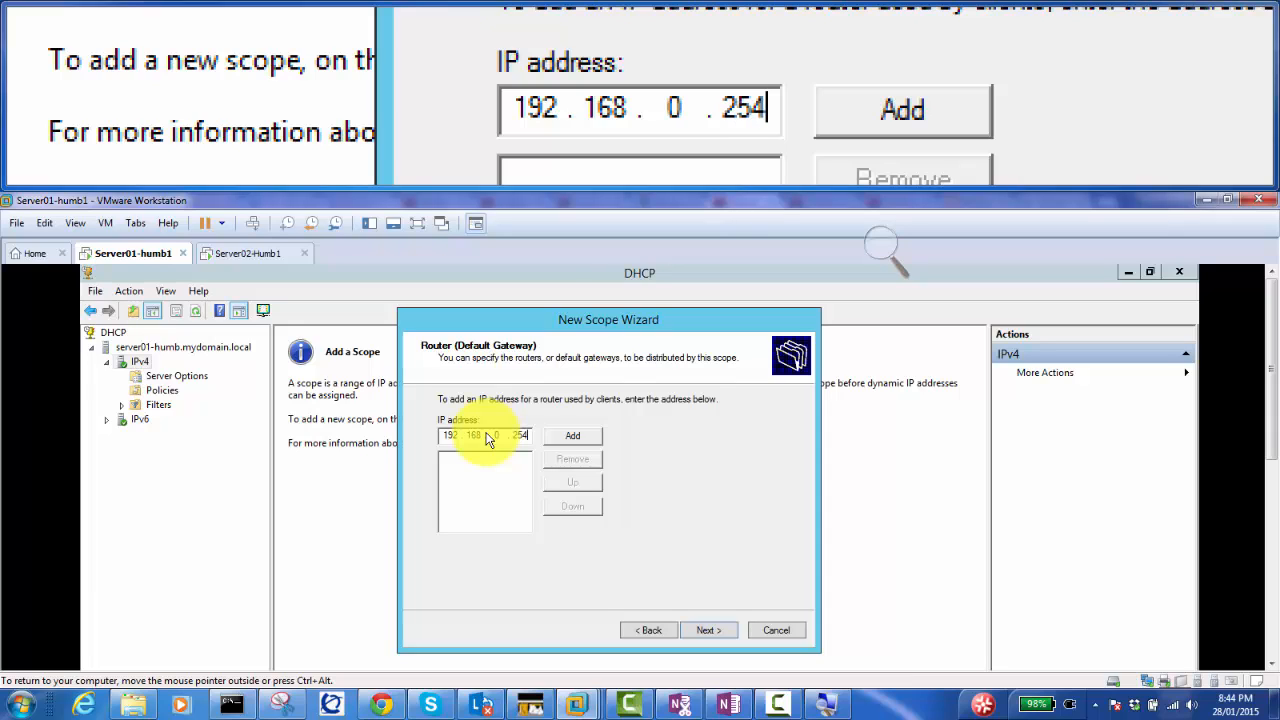
{"action": "left_click", "coordinate": [559, 435]}
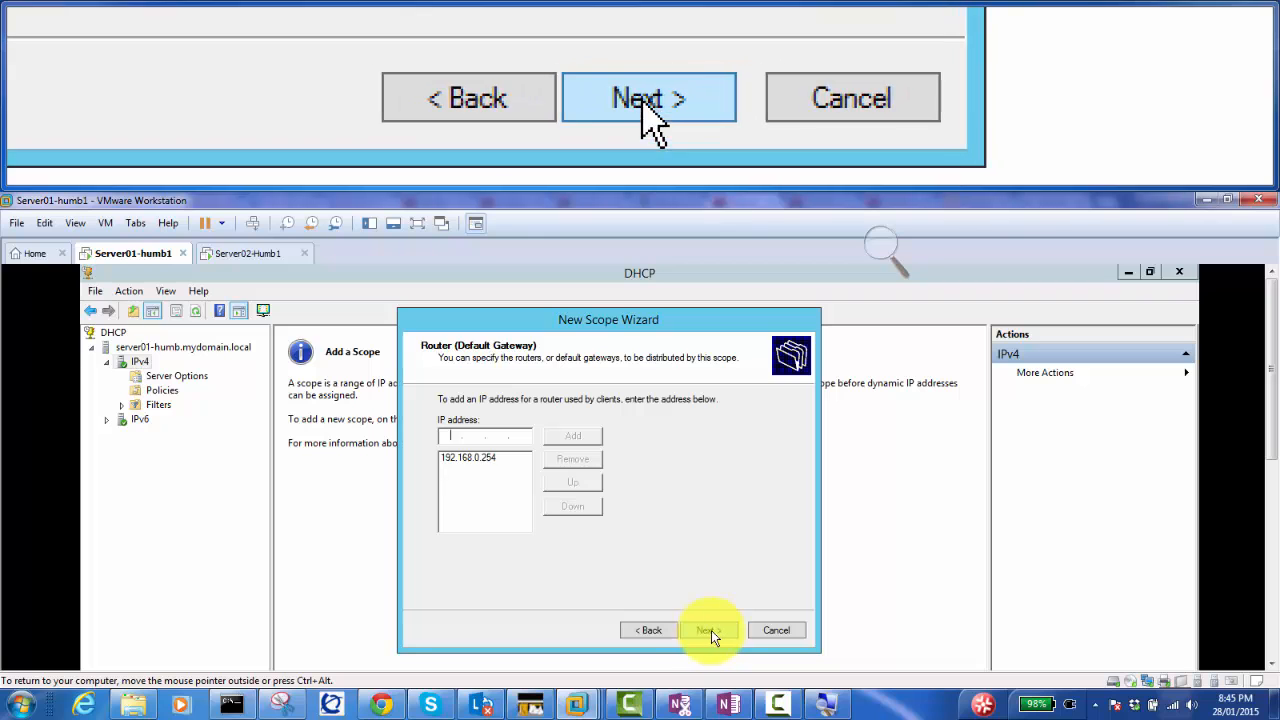
{"action": "left_click", "coordinate": [709, 631]}
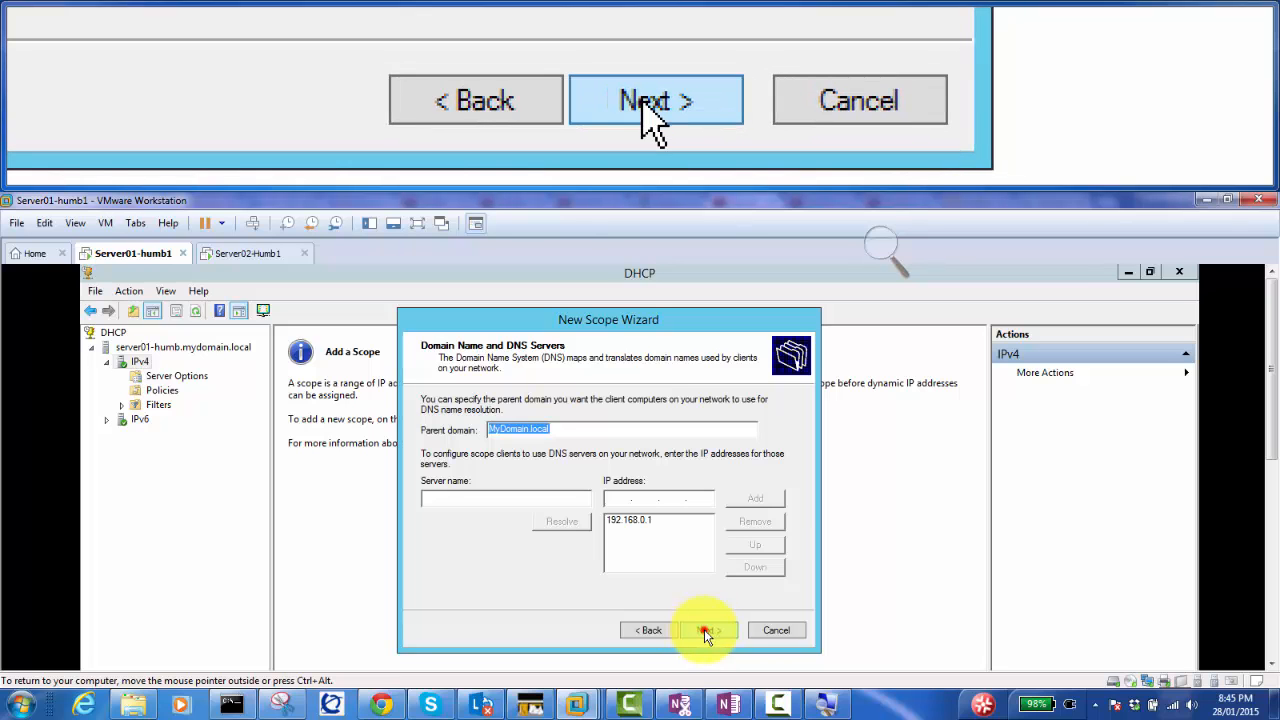
Step: Accept the prefilled domain and DNS server, leave the WINS servers empty, and finish the wizard with the scope activated now
{"action": "left_click", "coordinate": [705, 631]}
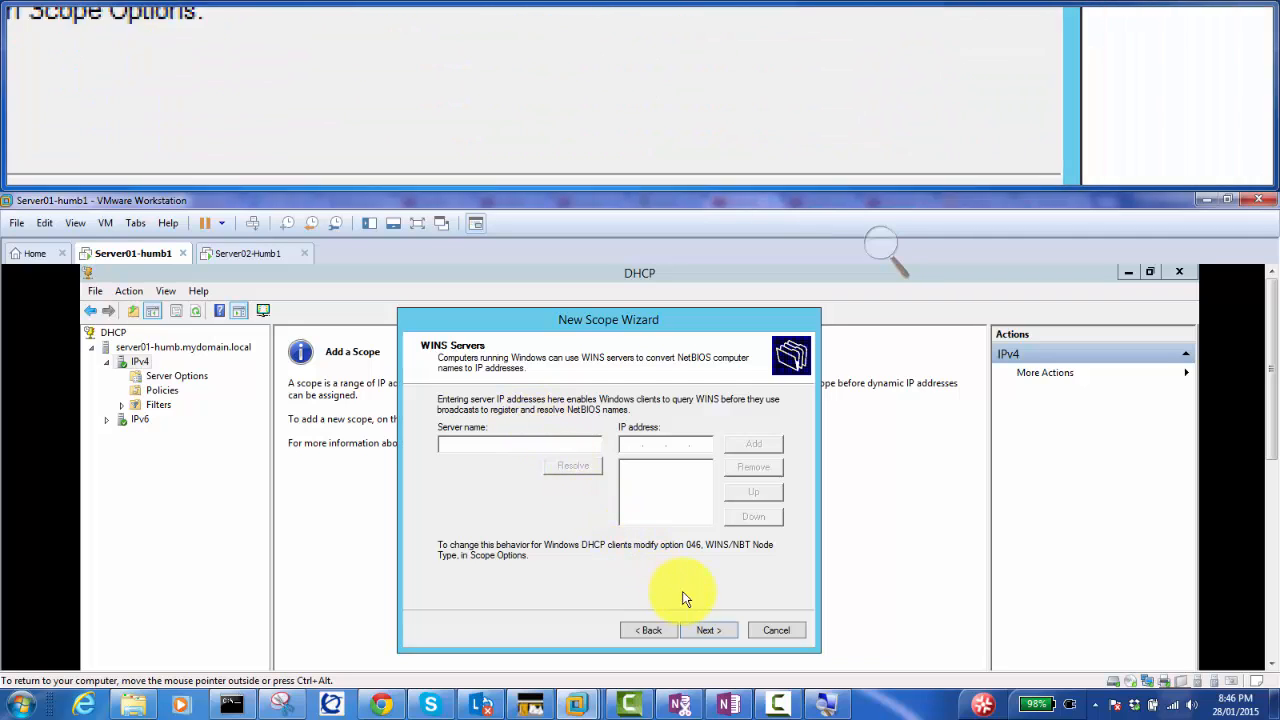
{"action": "left_click", "coordinate": [632, 445]}
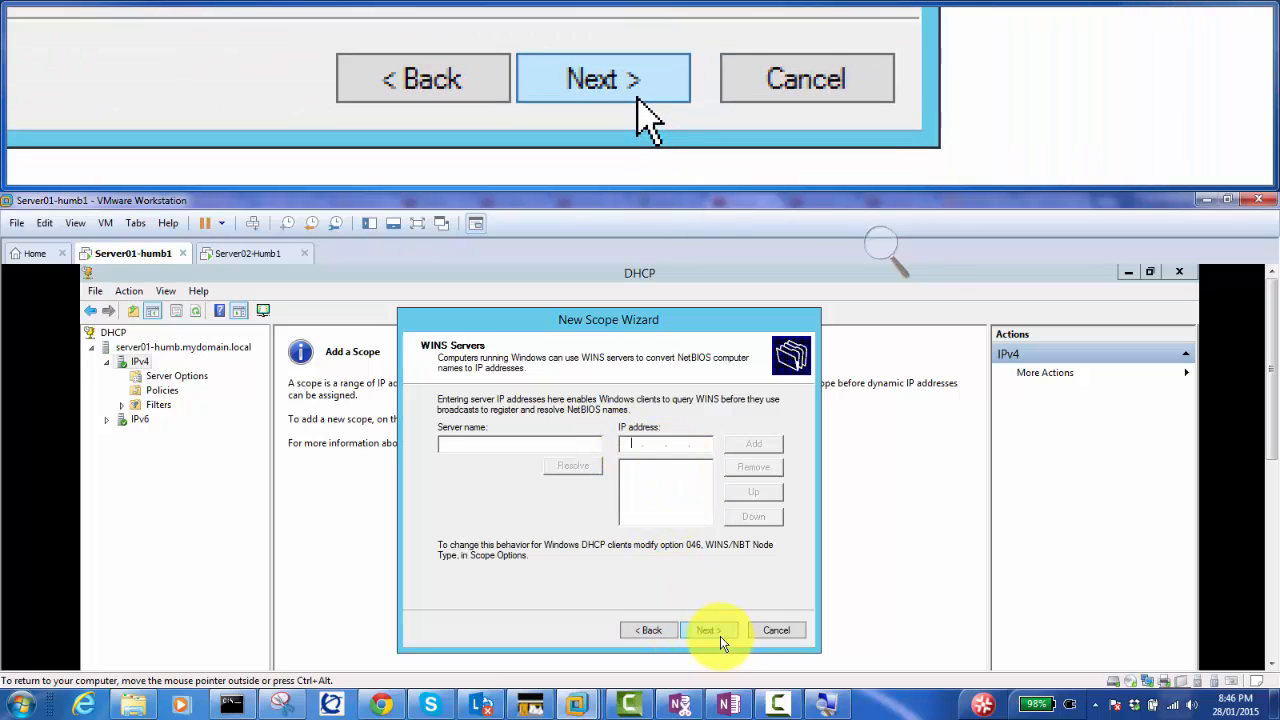
{"action": "left_click", "coordinate": [717, 632]}
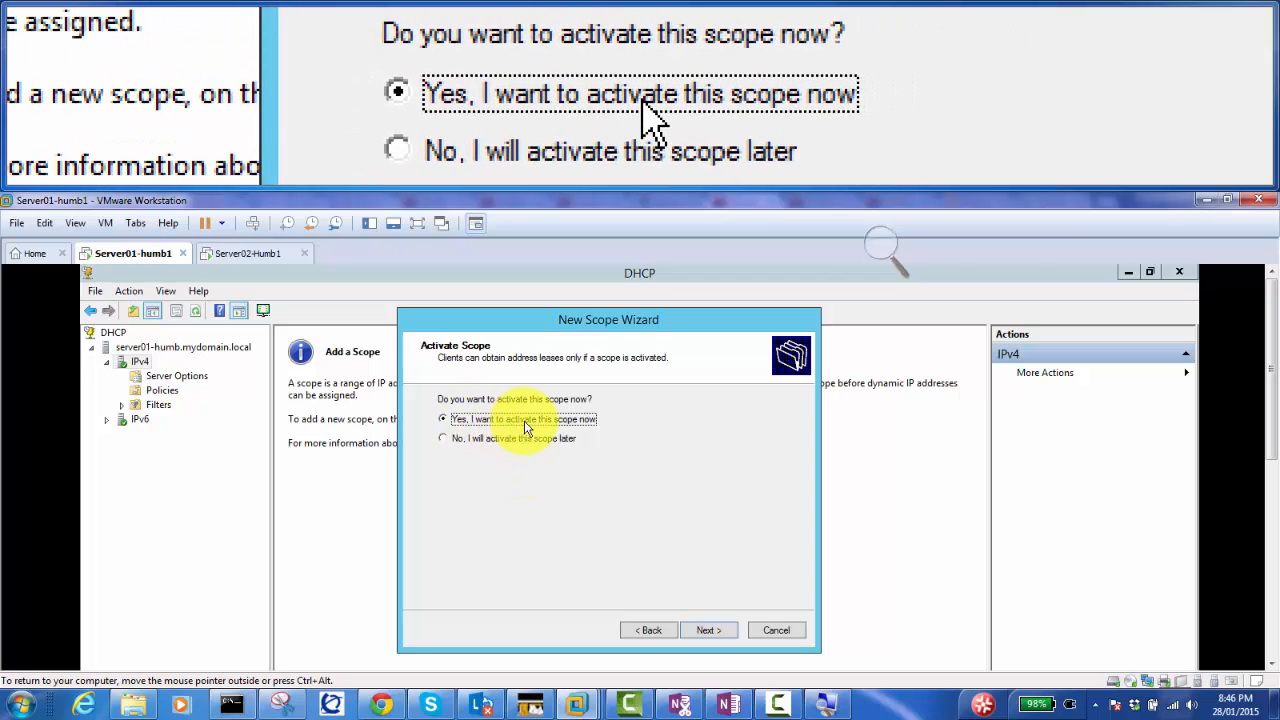
{"action": "left_click", "coordinate": [712, 629]}
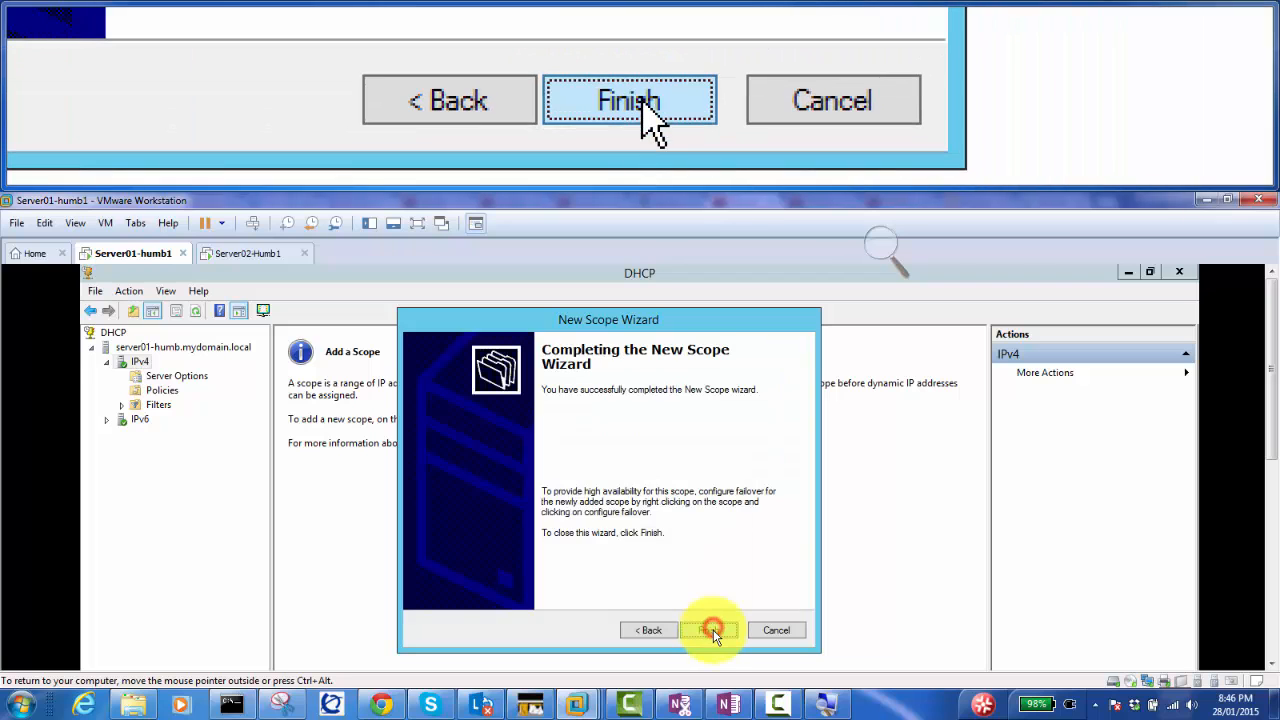
{"action": "left_click", "coordinate": [712, 630]}
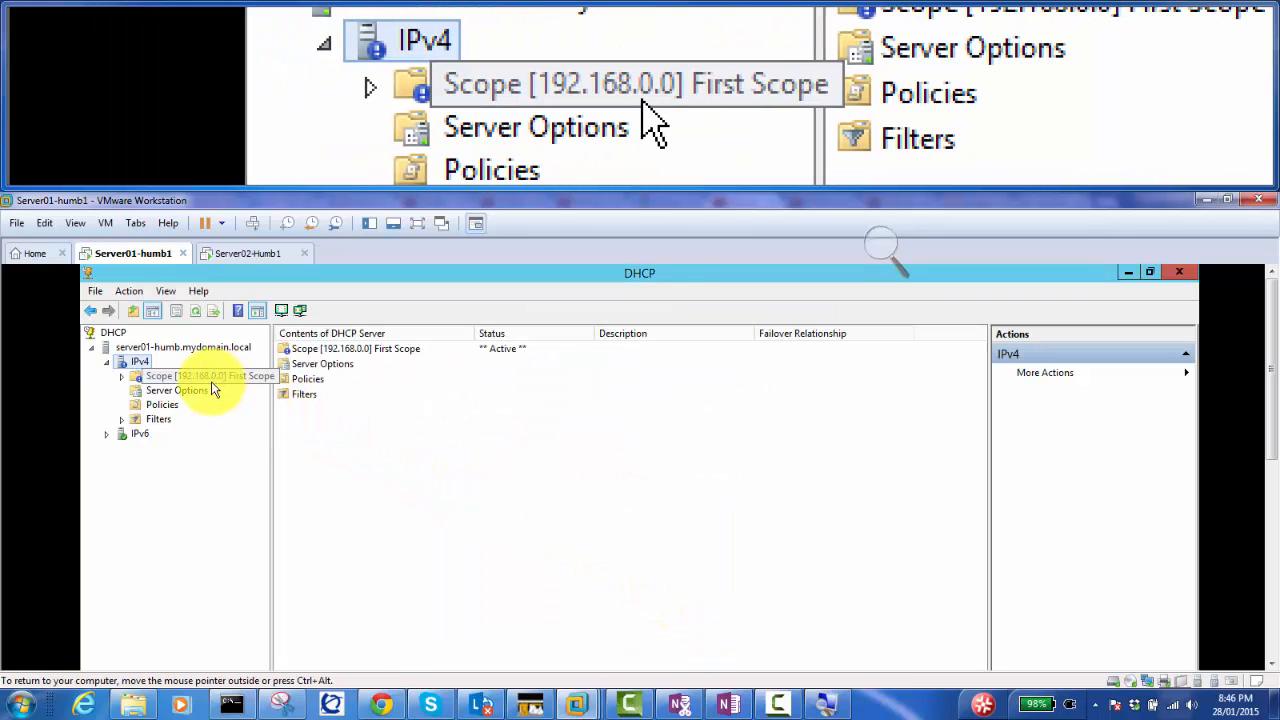
Step: Expand First Scope under IPv4 and review its address pool with the distribution range and exclusions
{"action": "left_click", "coordinate": [211, 378]}
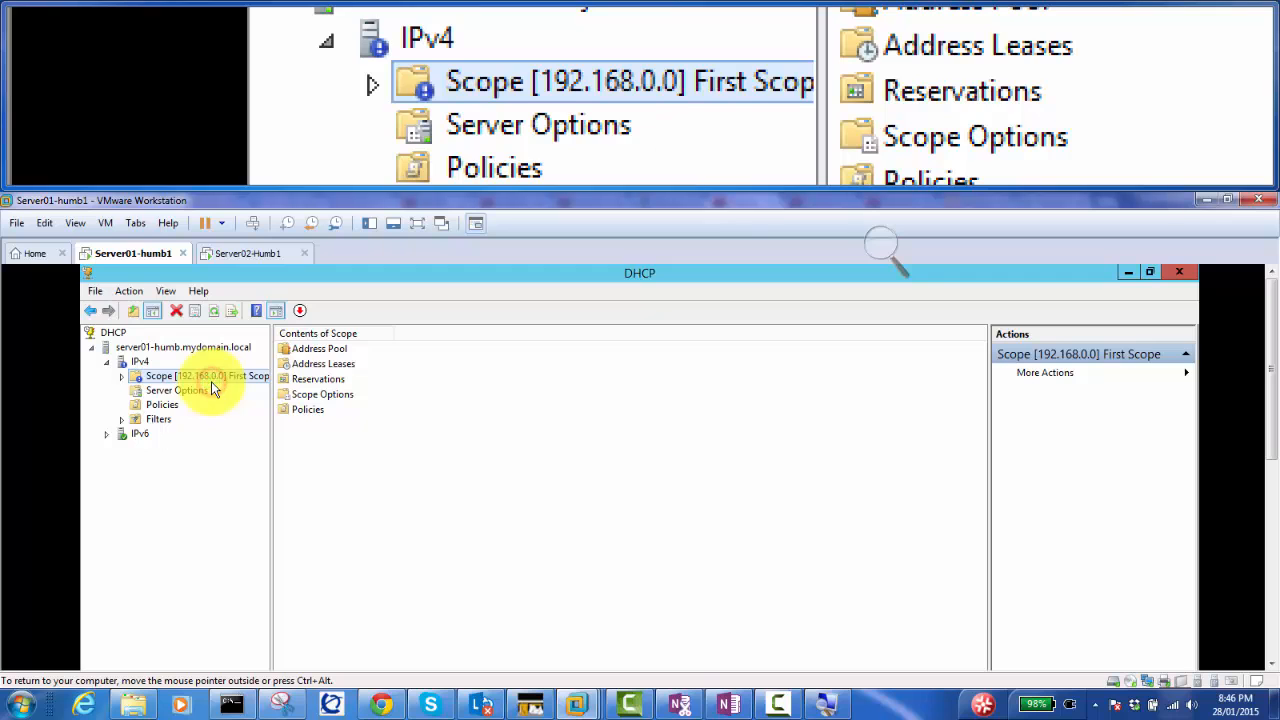
{"action": "double_click", "coordinate": [175, 377]}
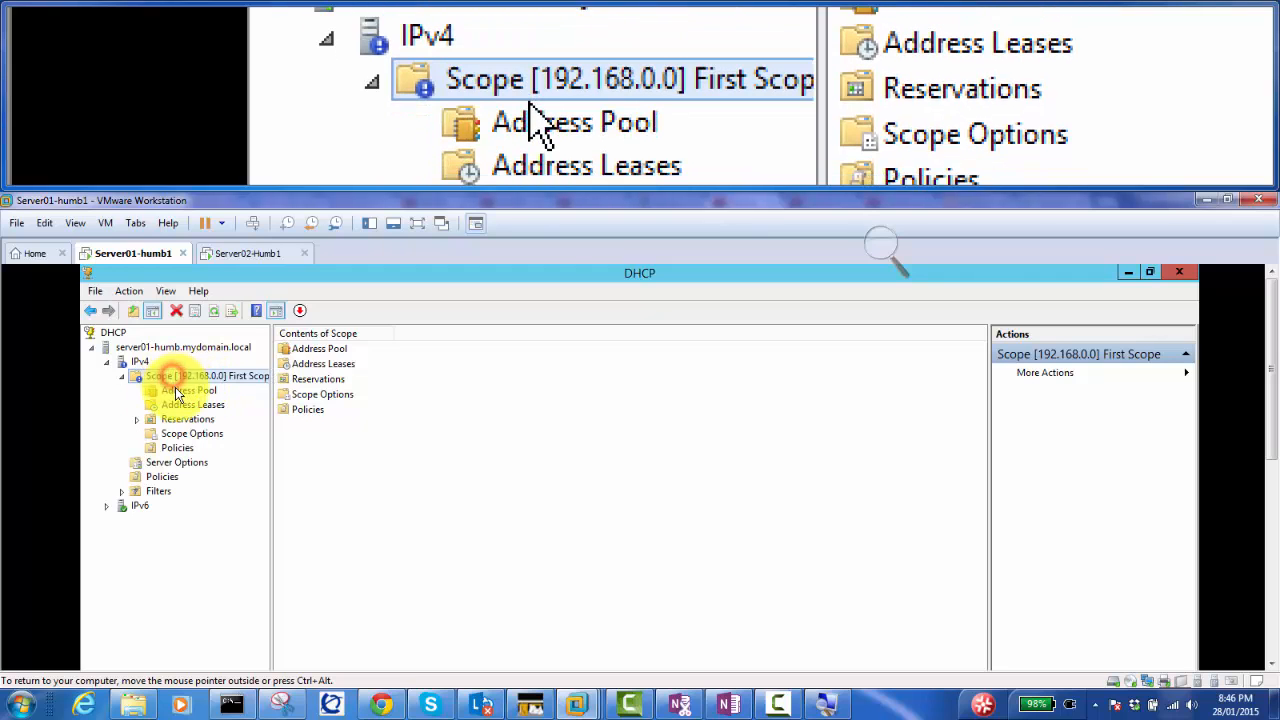
{"action": "left_click", "coordinate": [184, 397]}
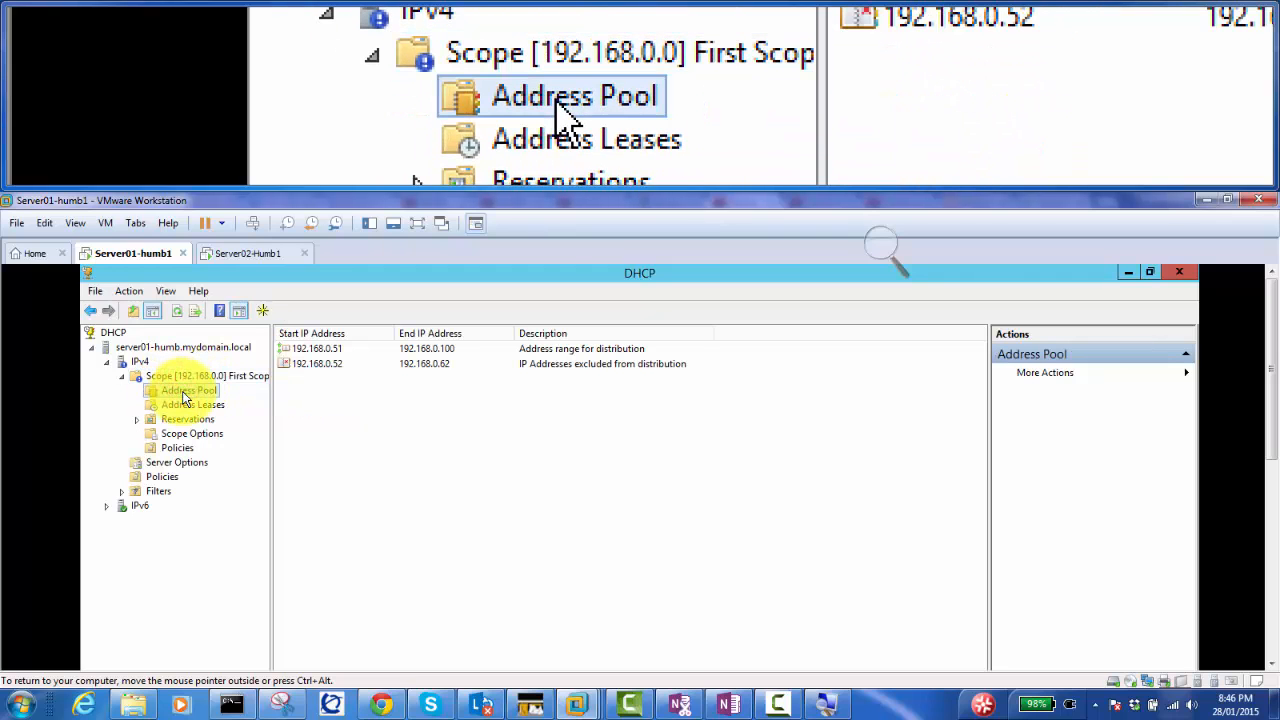
{"action": "right_click", "coordinate": [126, 369]}
{"action": "left_click", "coordinate": [400, 431]}
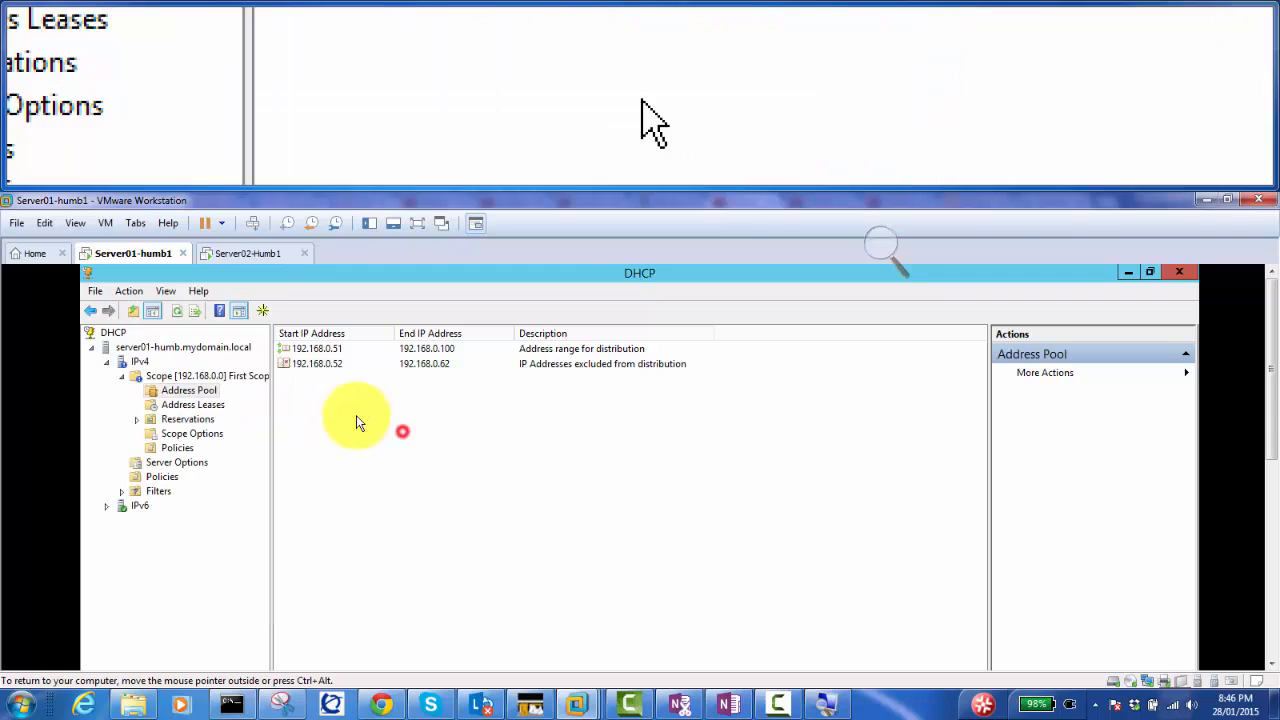
Step: Refresh the IPv4 node and check First Scope's address pool and address leases
{"action": "left_click", "coordinate": [136, 364]}
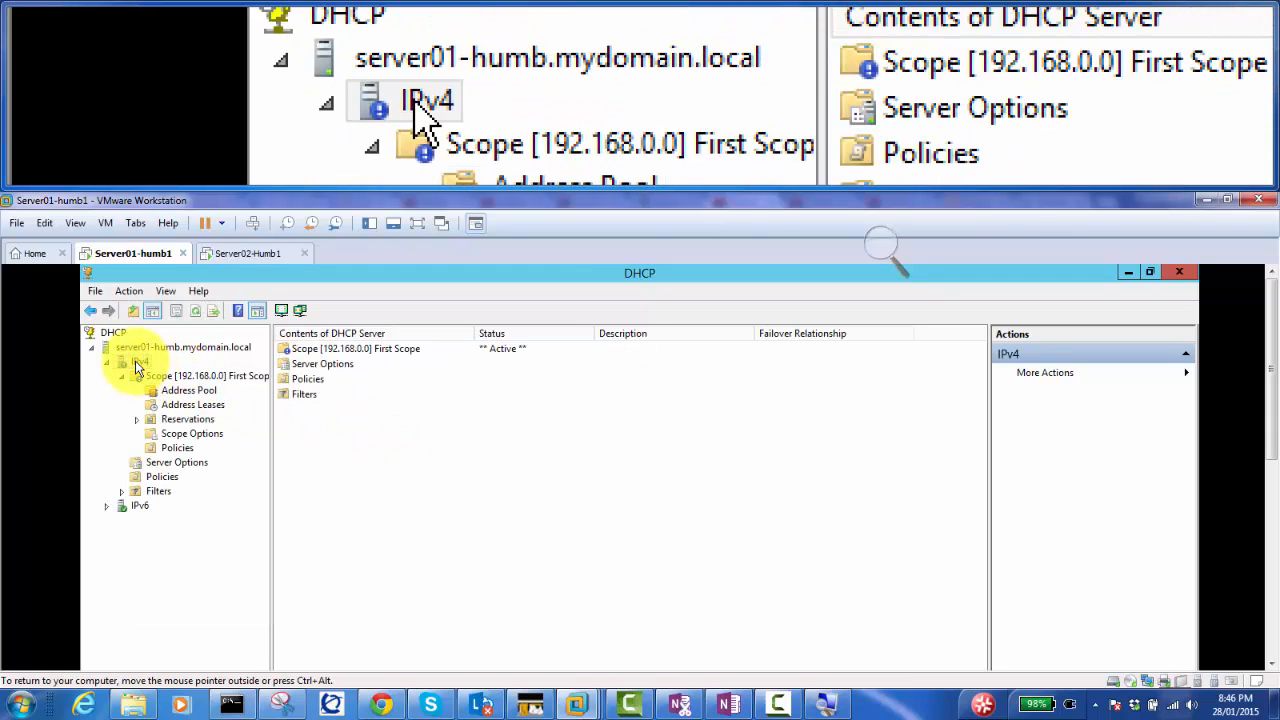
{"action": "key", "text": "F5"}
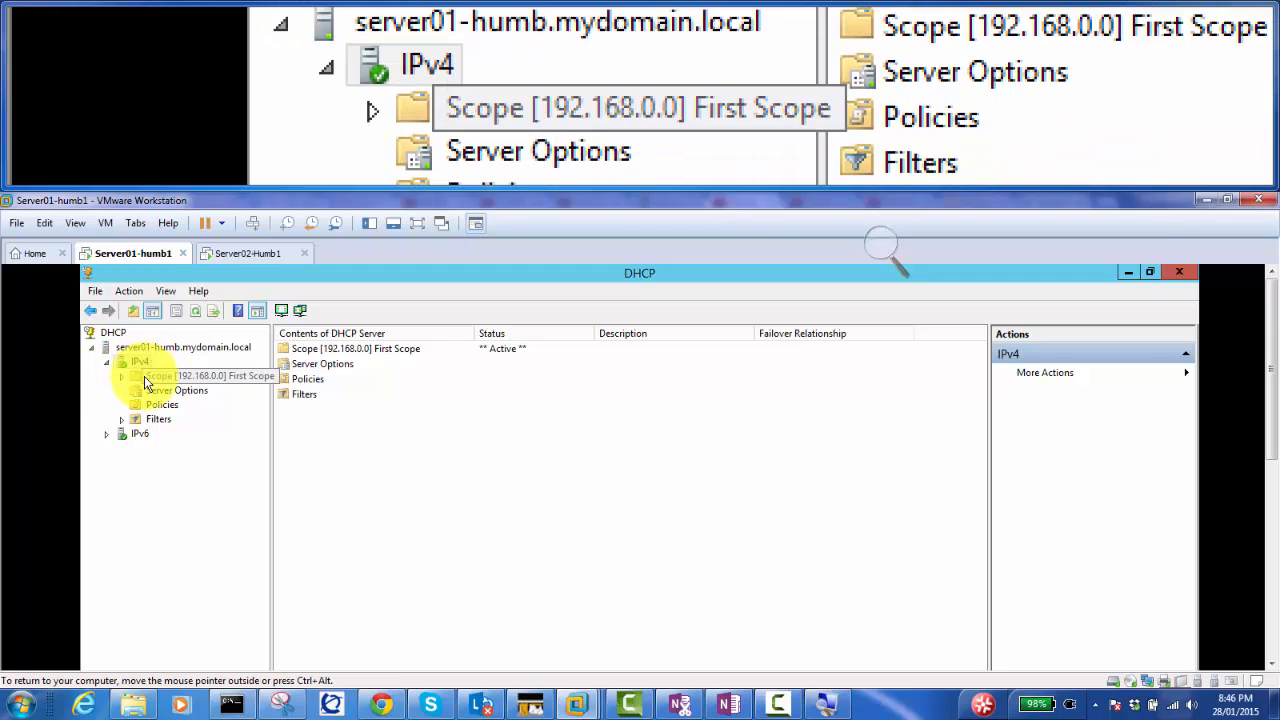
{"action": "double_click", "coordinate": [144, 376]}
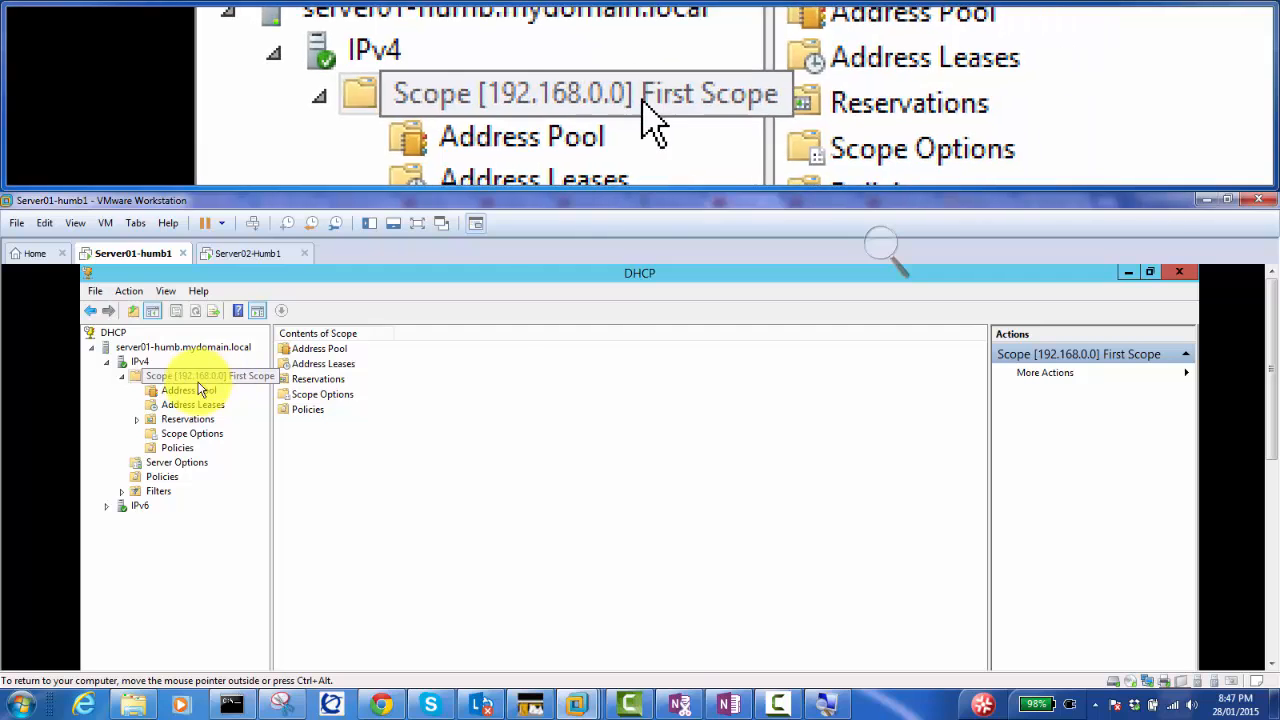
{"action": "left_click", "coordinate": [190, 390]}
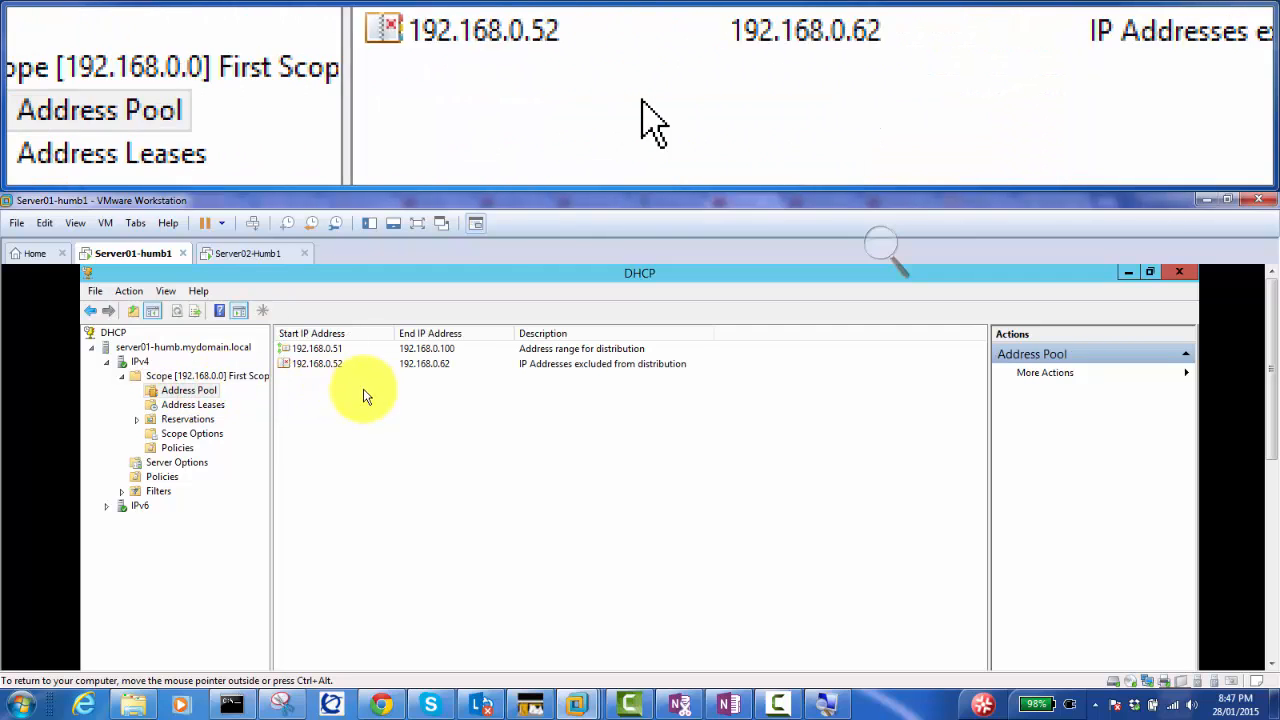
{"action": "left_click", "coordinate": [180, 406]}
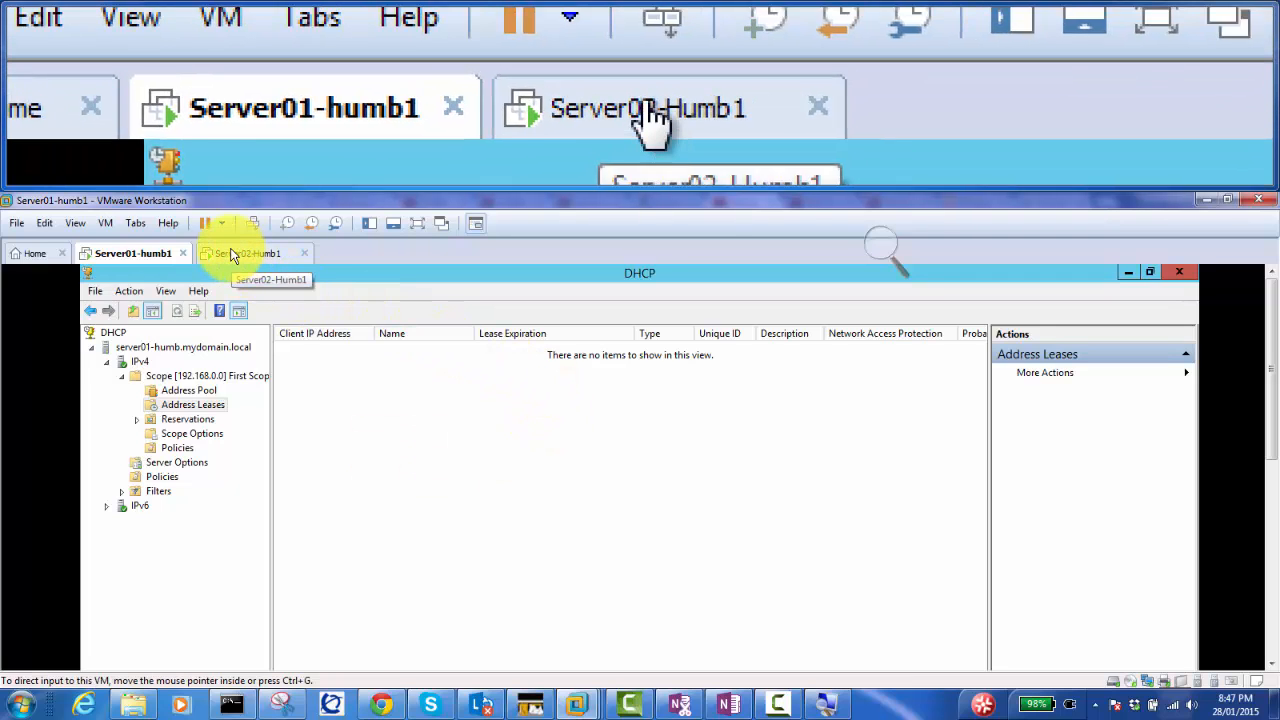
Step: Switch to the Server02-Humb1 virtual machine and unlock its session with the account password
{"action": "left_click", "coordinate": [233, 255]}
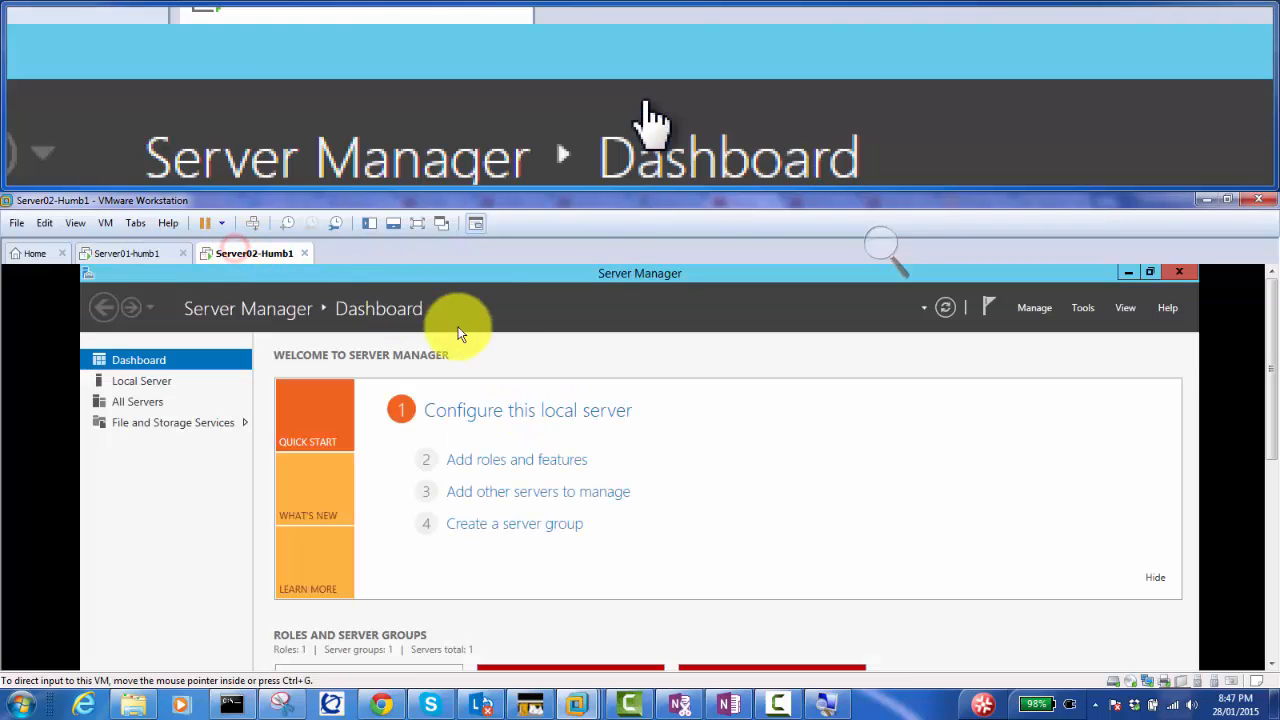
{"action": "left_click", "coordinate": [762, 428]}
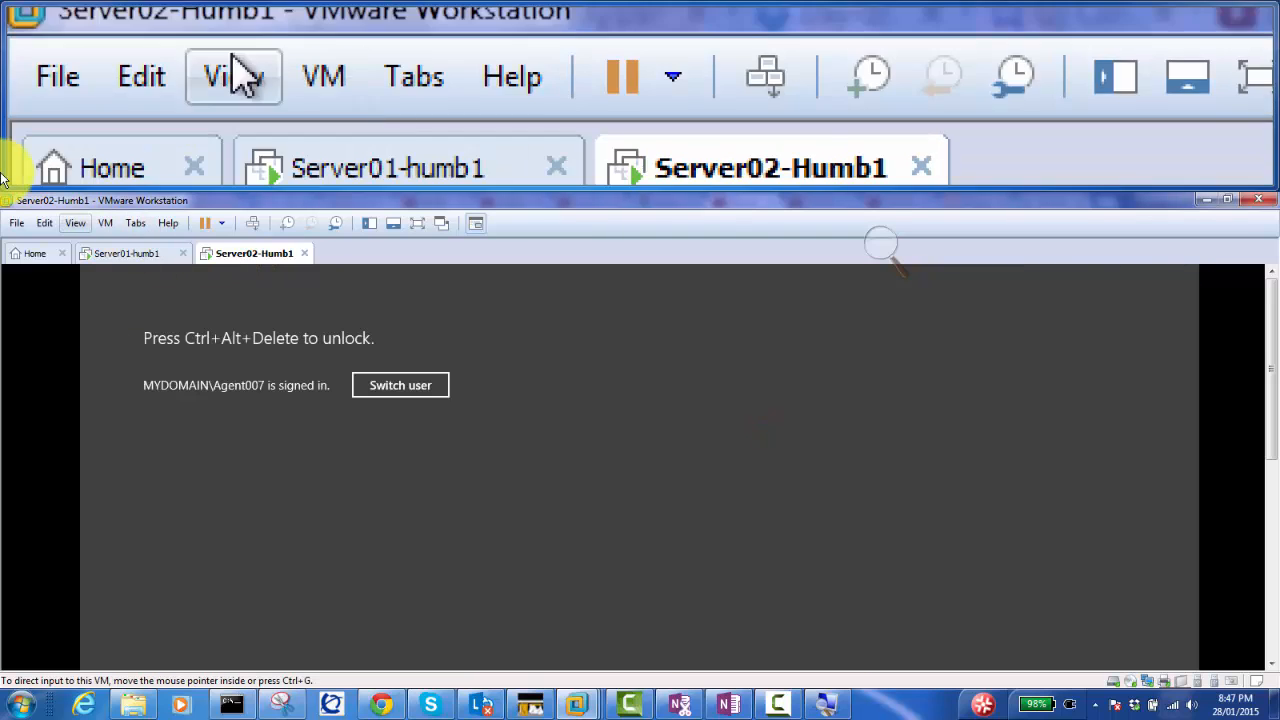
{"action": "left_click", "coordinate": [252, 223]}
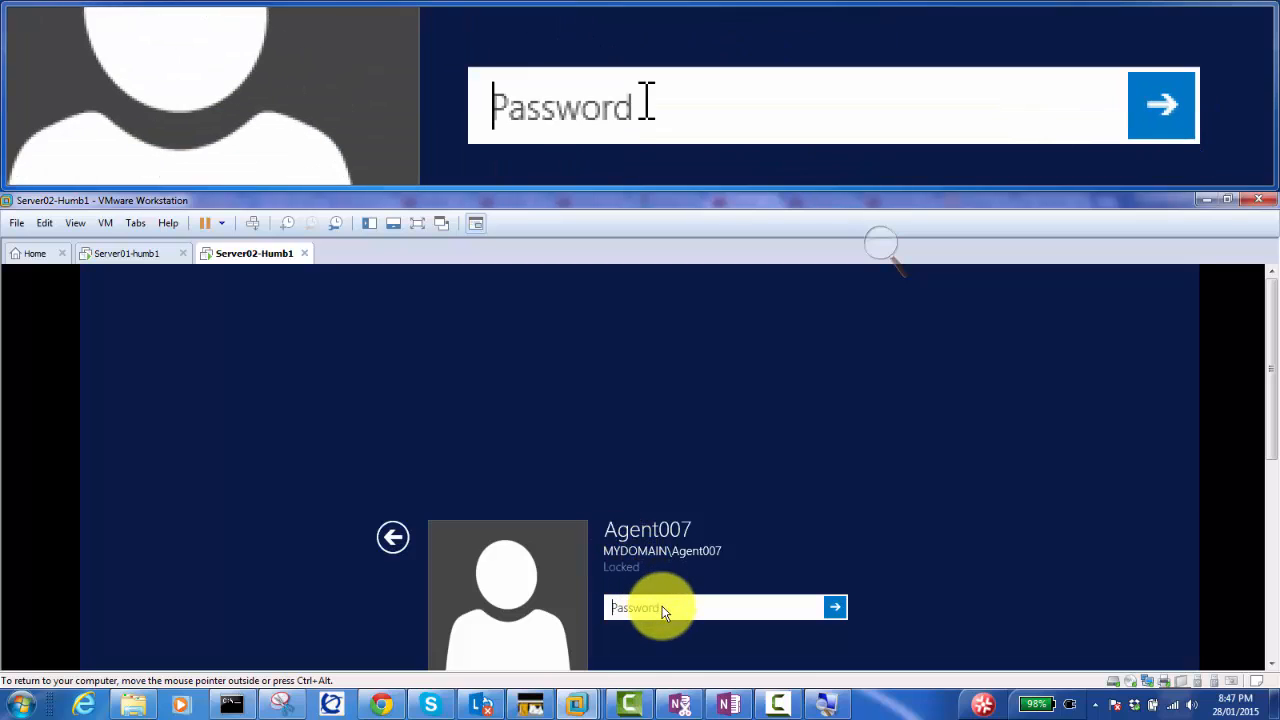
{"action": "left_click", "coordinate": [661, 609]}
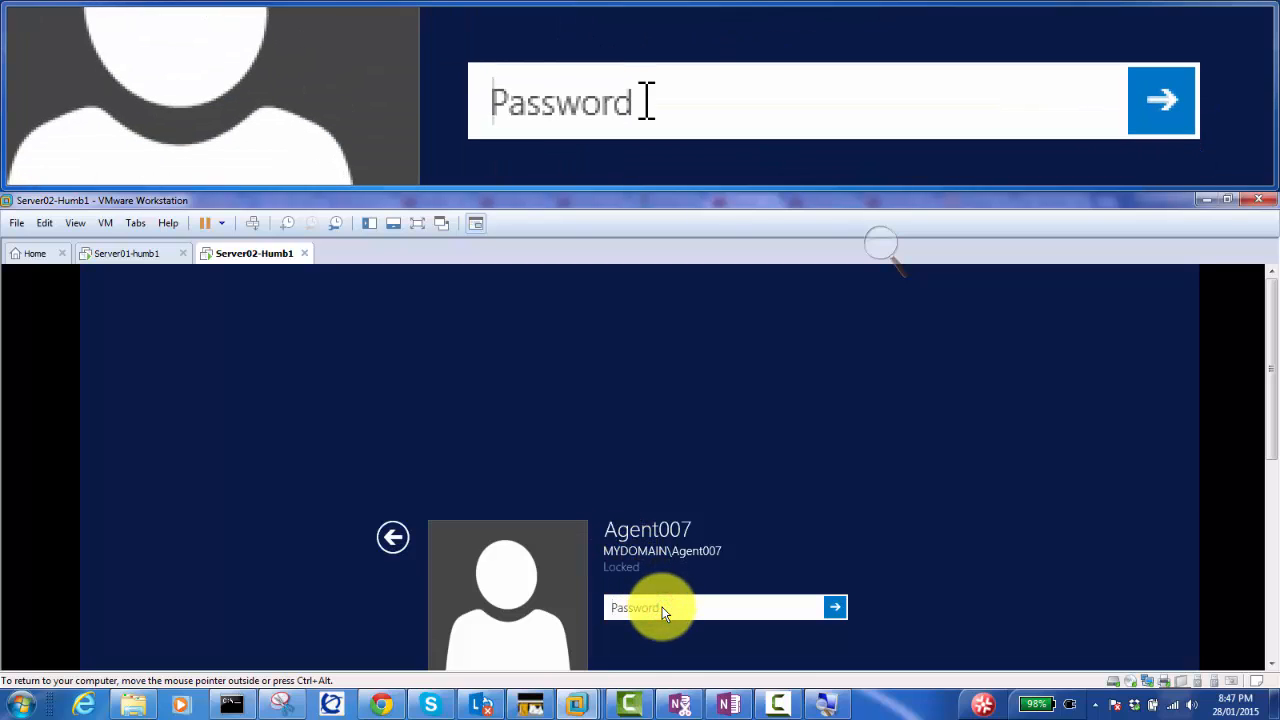
{"action": "type", "text": "•••"}
{"action": "key", "text": "Return"}
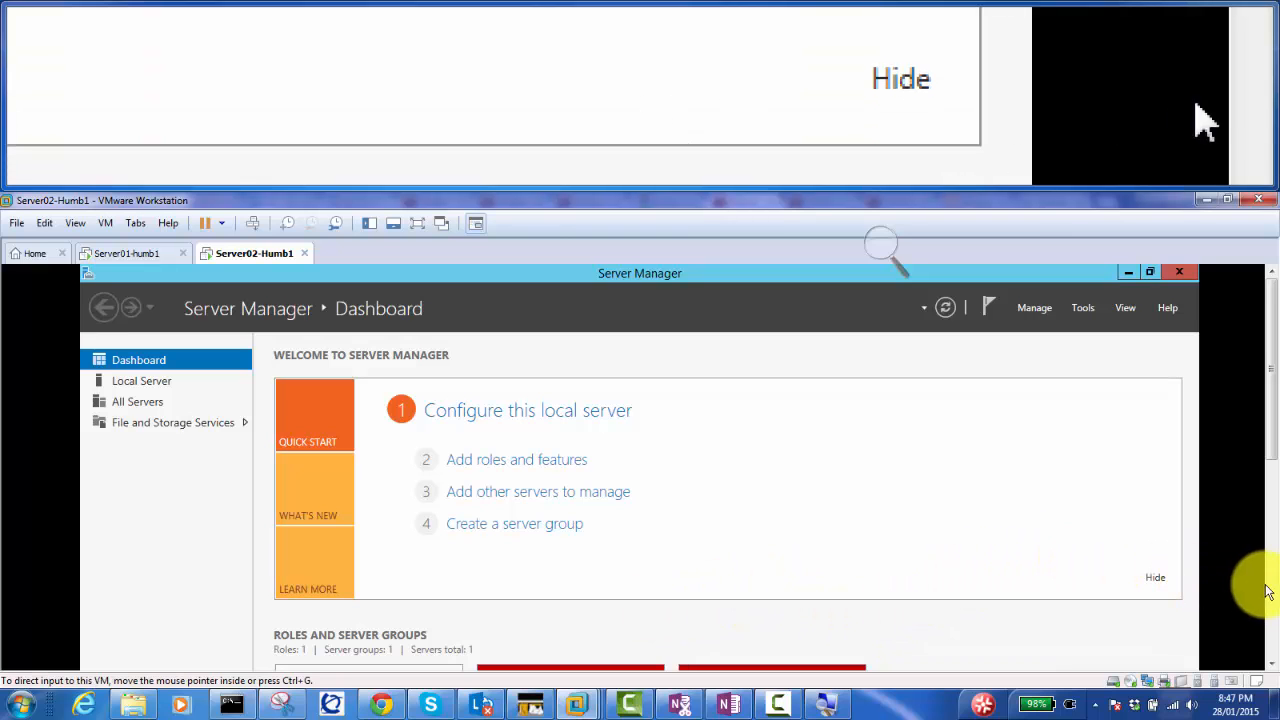
Step: Open the Ethernet0 connection status from the local server properties of server02-Humb
{"action": "left_click", "coordinate": [1271, 664]}
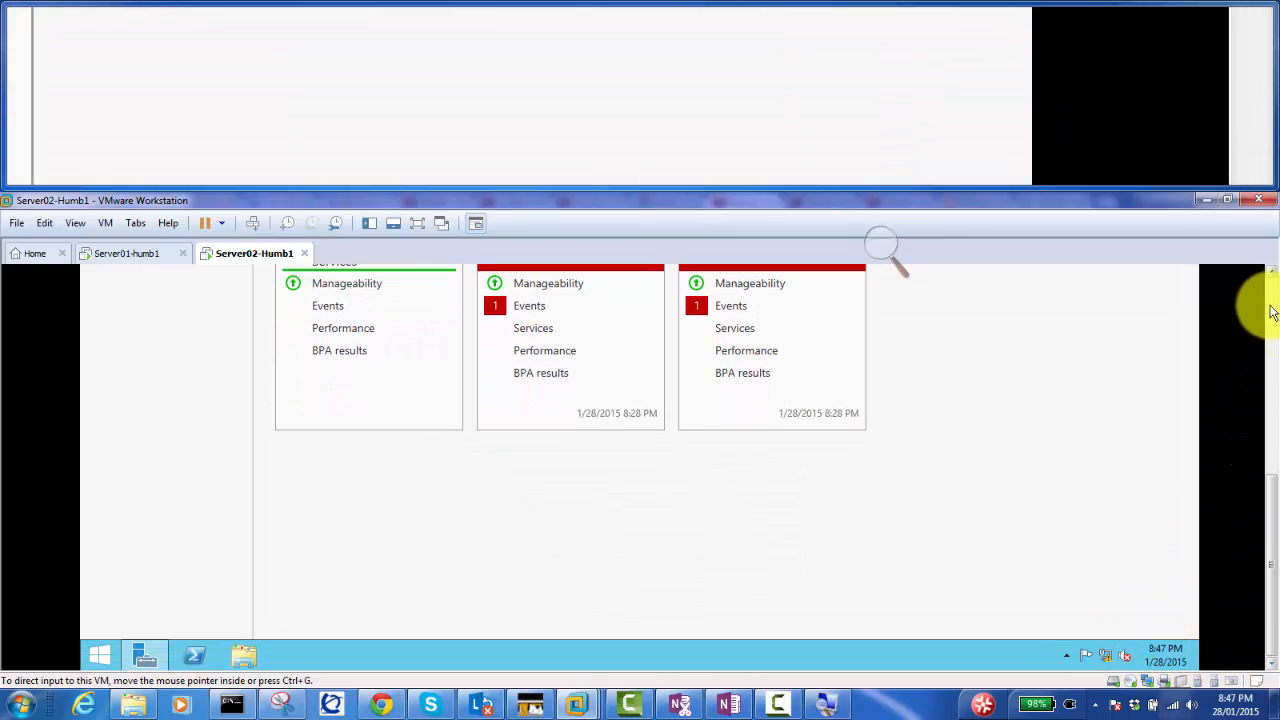
{"action": "left_click", "coordinate": [1270, 302]}
{"action": "left_click", "coordinate": [1273, 285]}
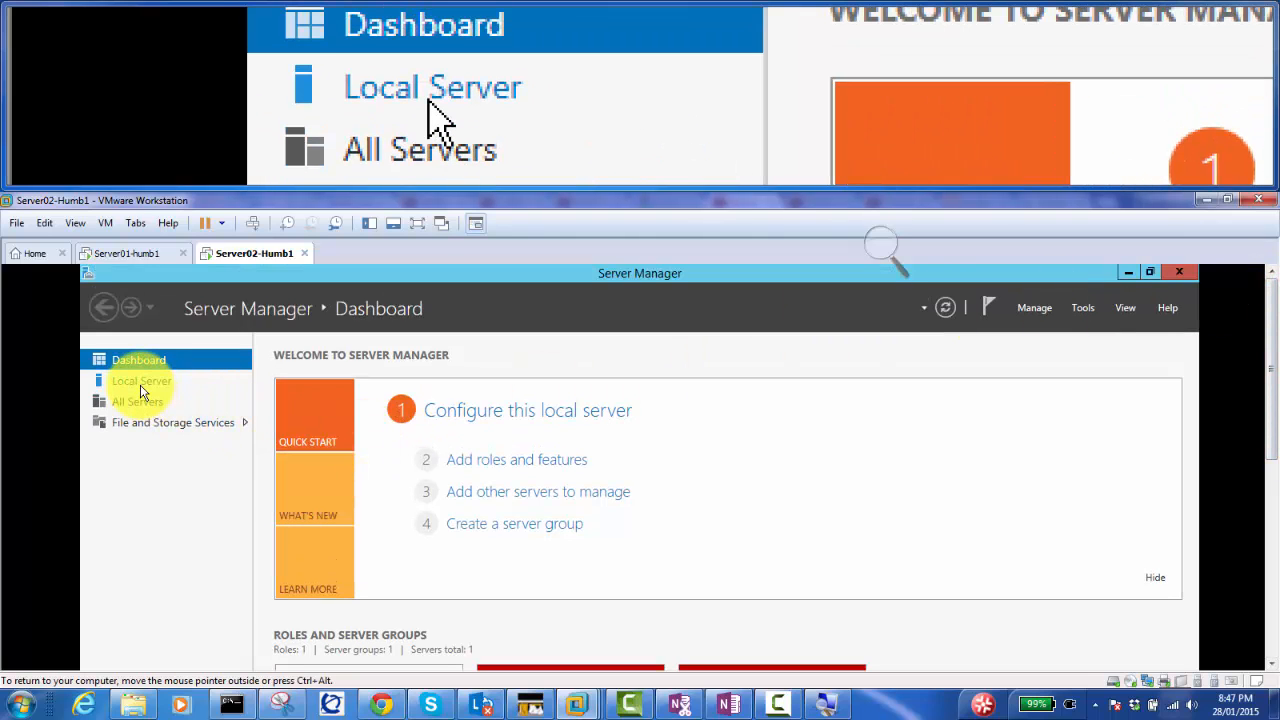
{"action": "left_click", "coordinate": [141, 385]}
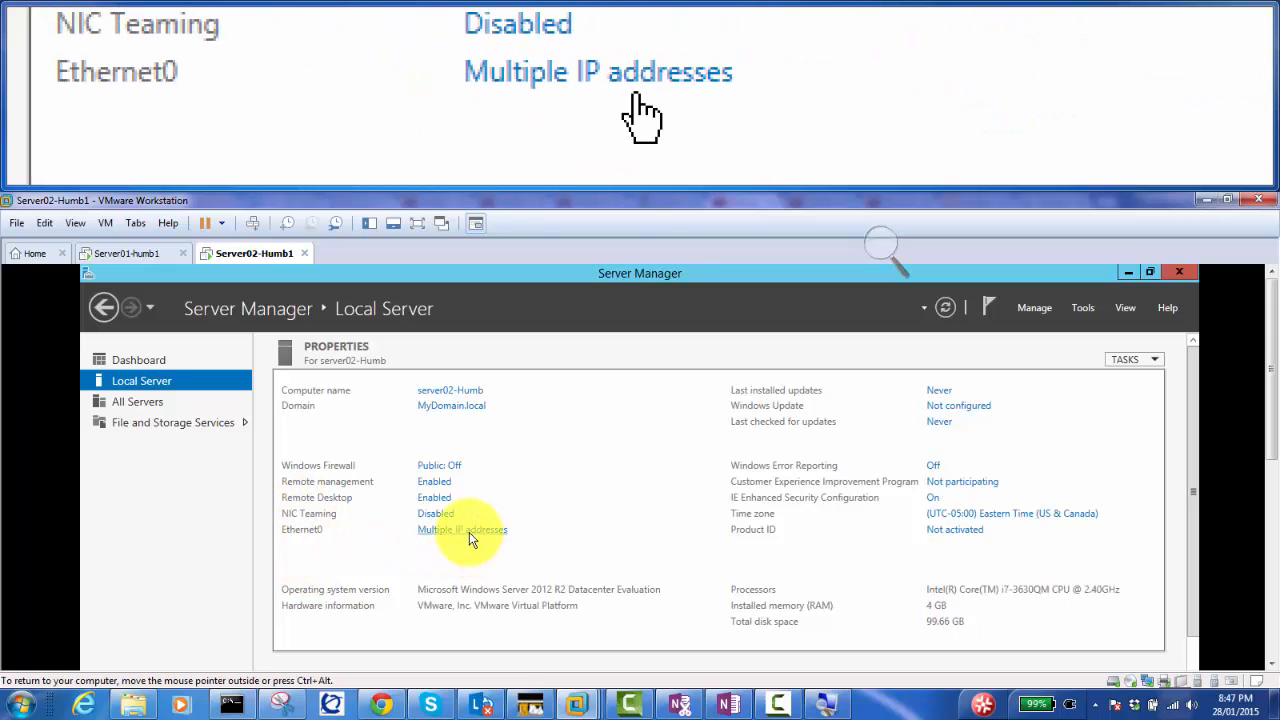
{"action": "left_click", "coordinate": [469, 532]}
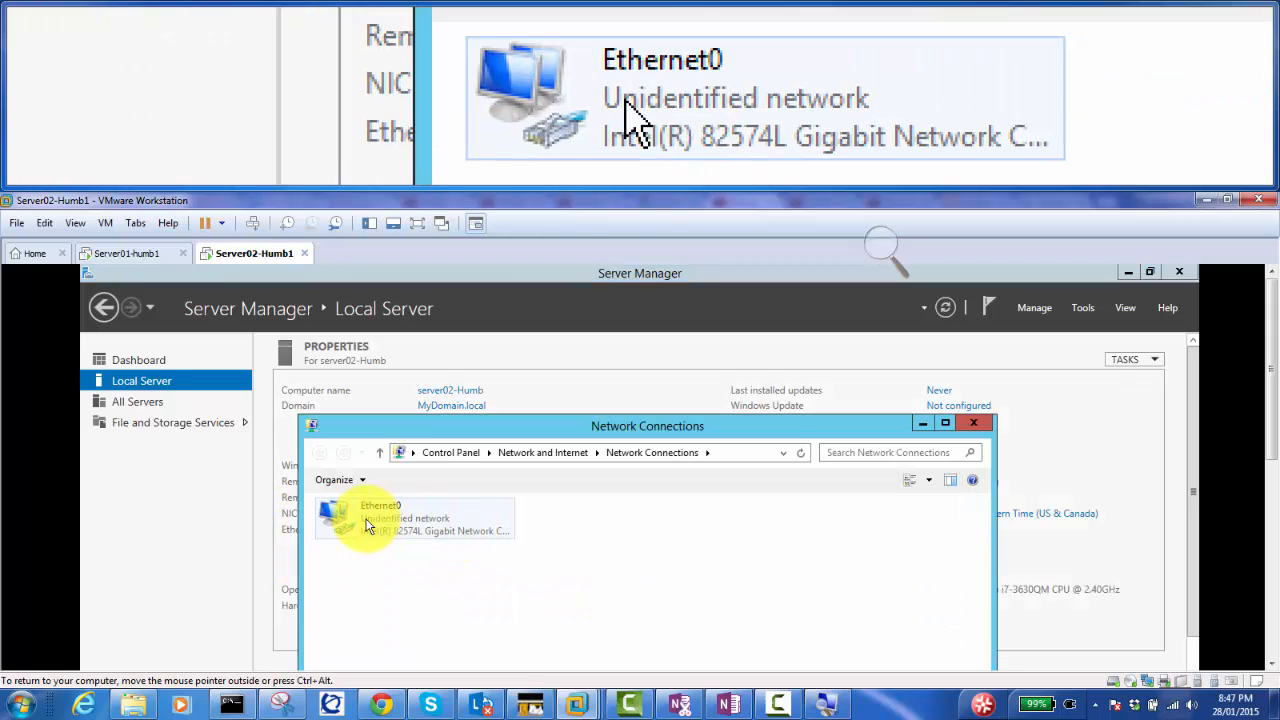
{"action": "double_click", "coordinate": [367, 527]}
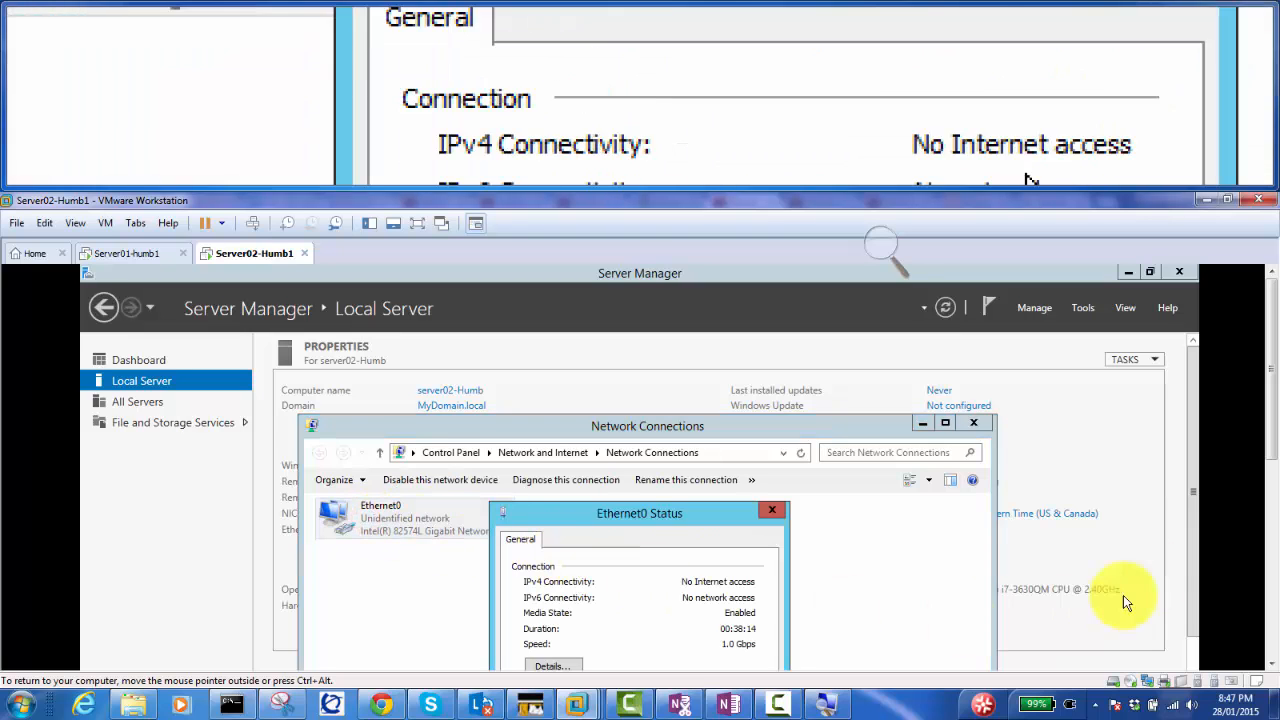
{"action": "left_click_drag", "start_coordinate": [1267, 427], "coordinate": [1266, 526]}
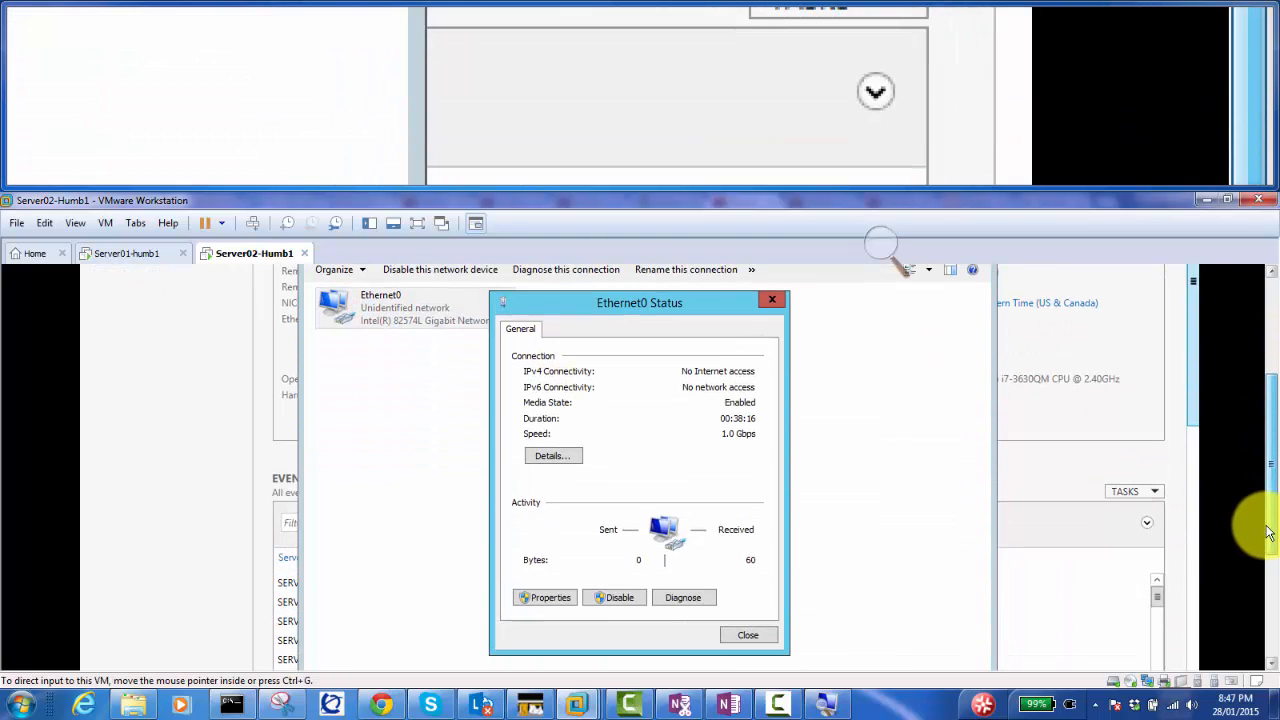
Step: Set Ethernet0's Internet Protocol Version 4 to obtain the IP address and the DNS server address automatically, and apply it
{"action": "left_click", "coordinate": [558, 605]}
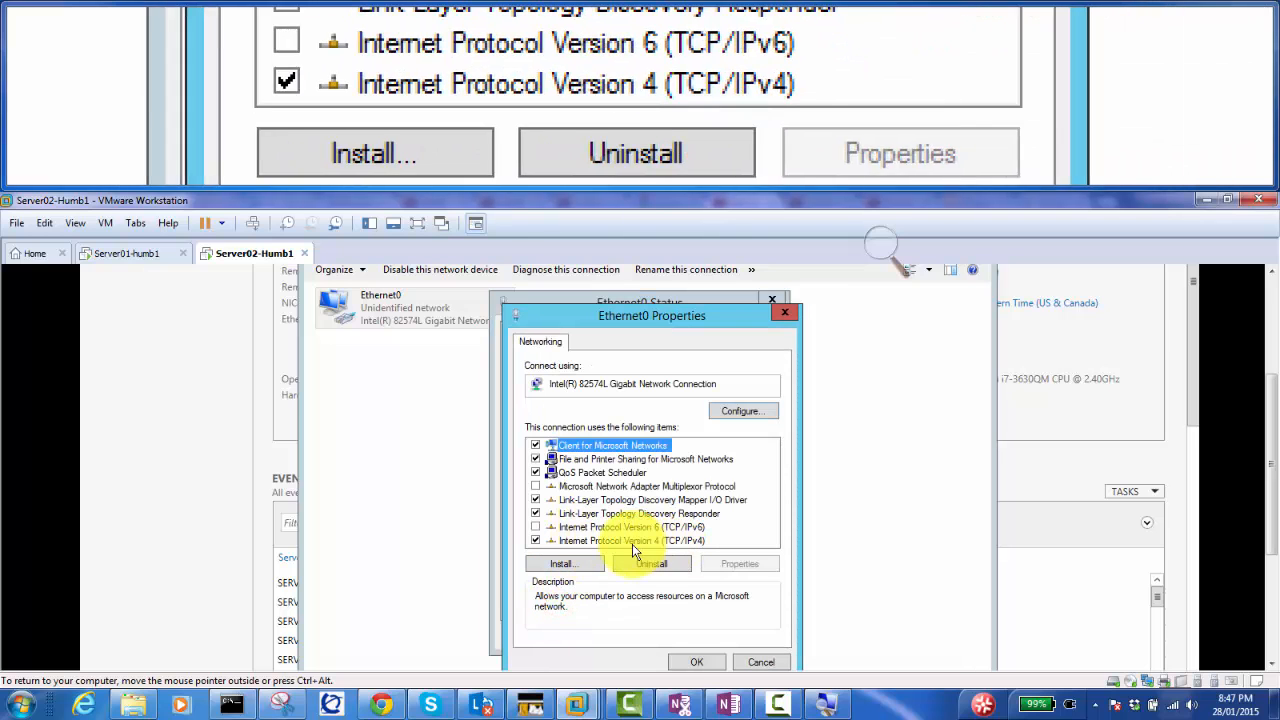
{"action": "double_click", "coordinate": [636, 540]}
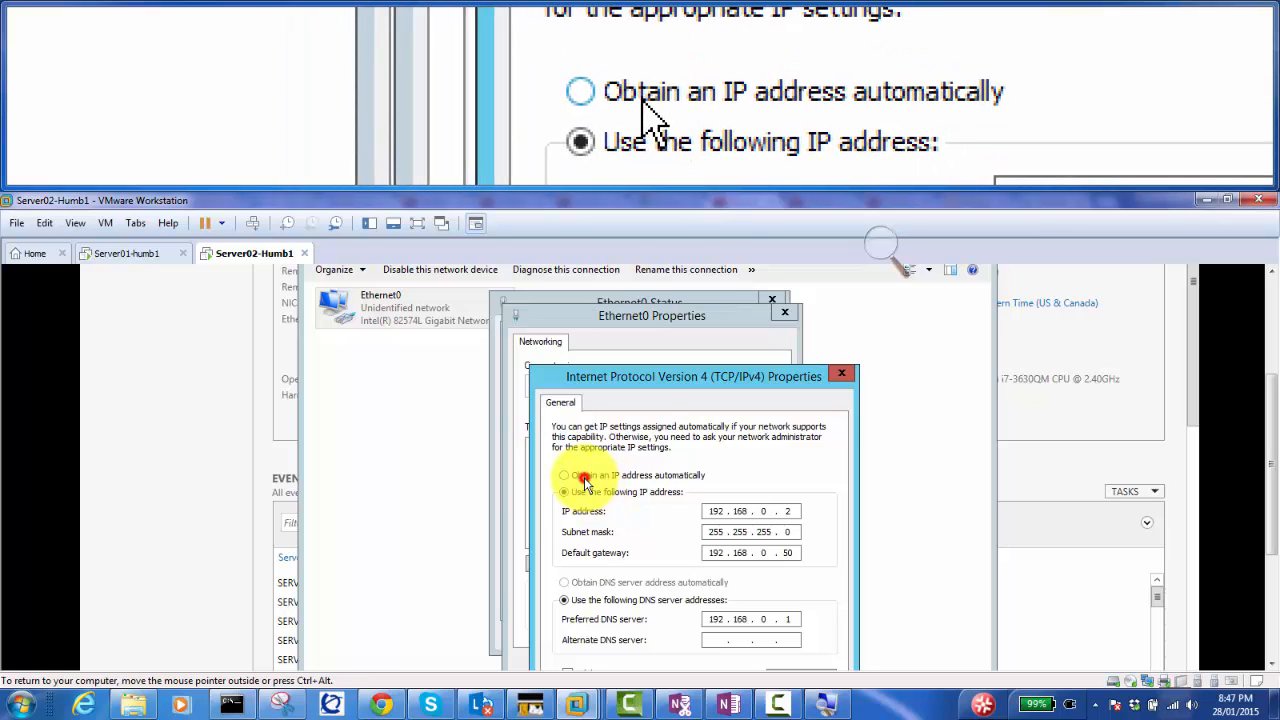
{"action": "left_click", "coordinate": [586, 480]}
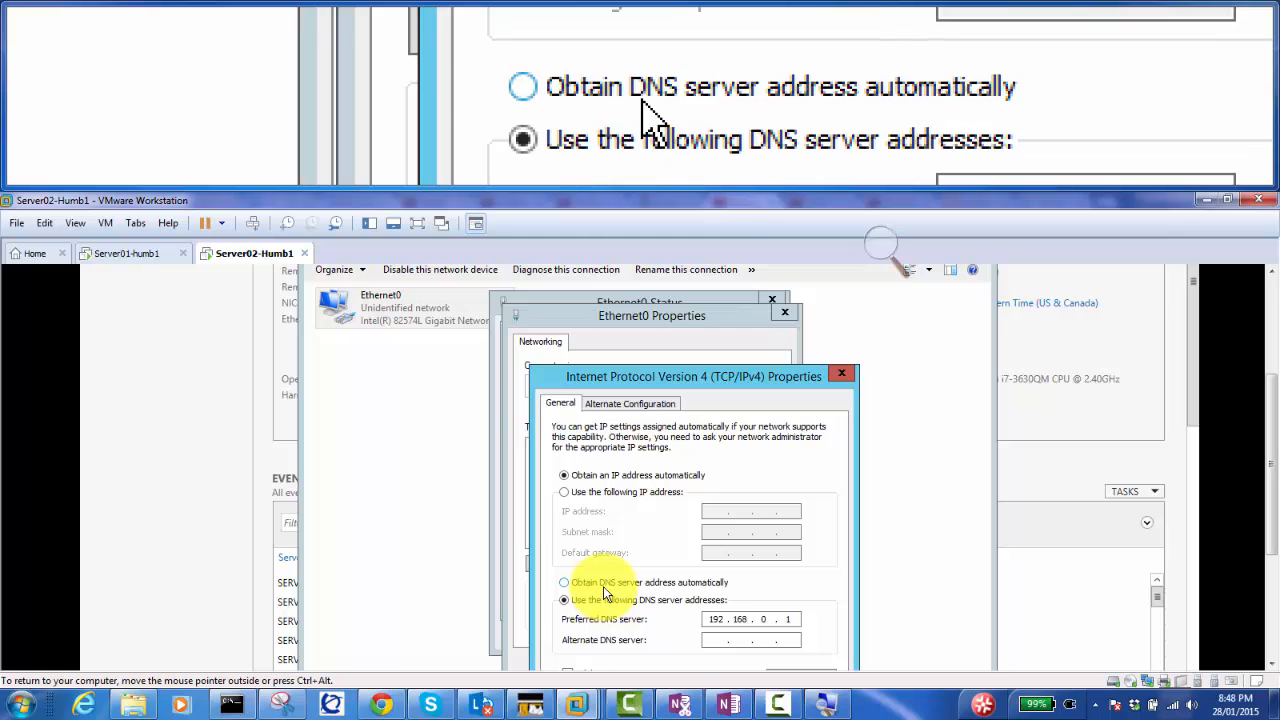
{"action": "left_click", "coordinate": [603, 584]}
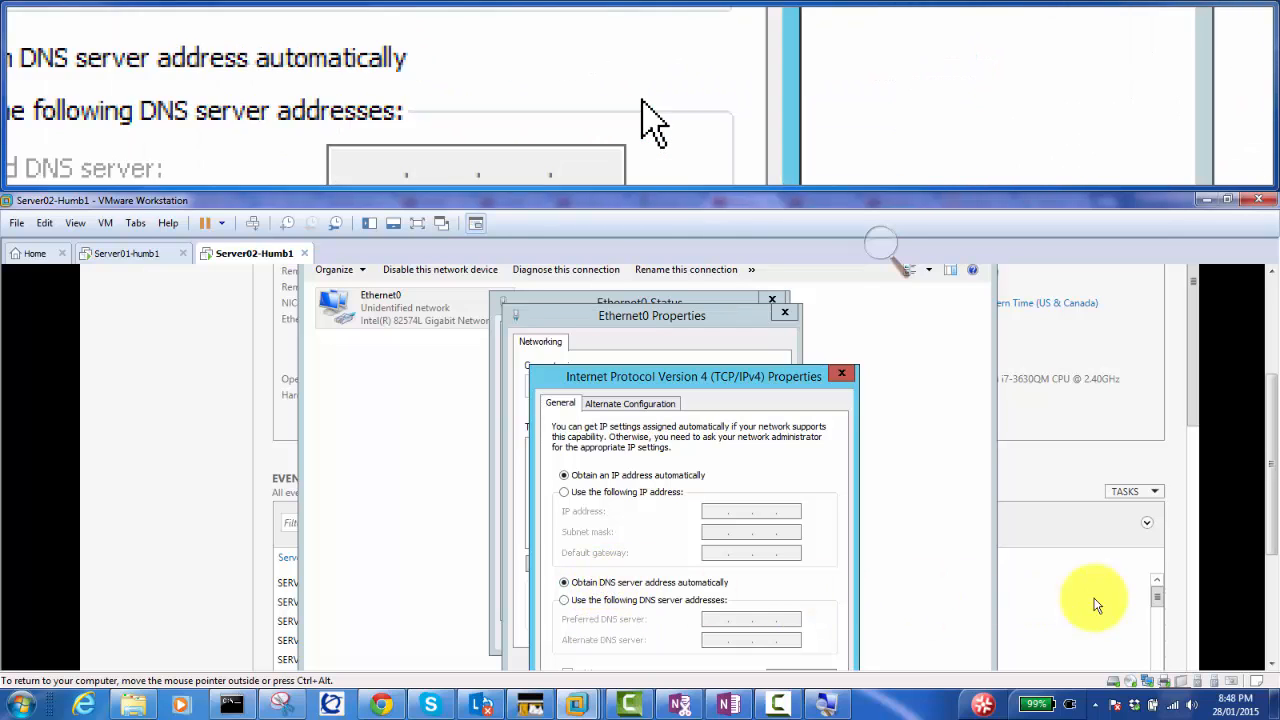
{"action": "left_click_drag", "start_coordinate": [1271, 464], "coordinate": [1270, 522]}
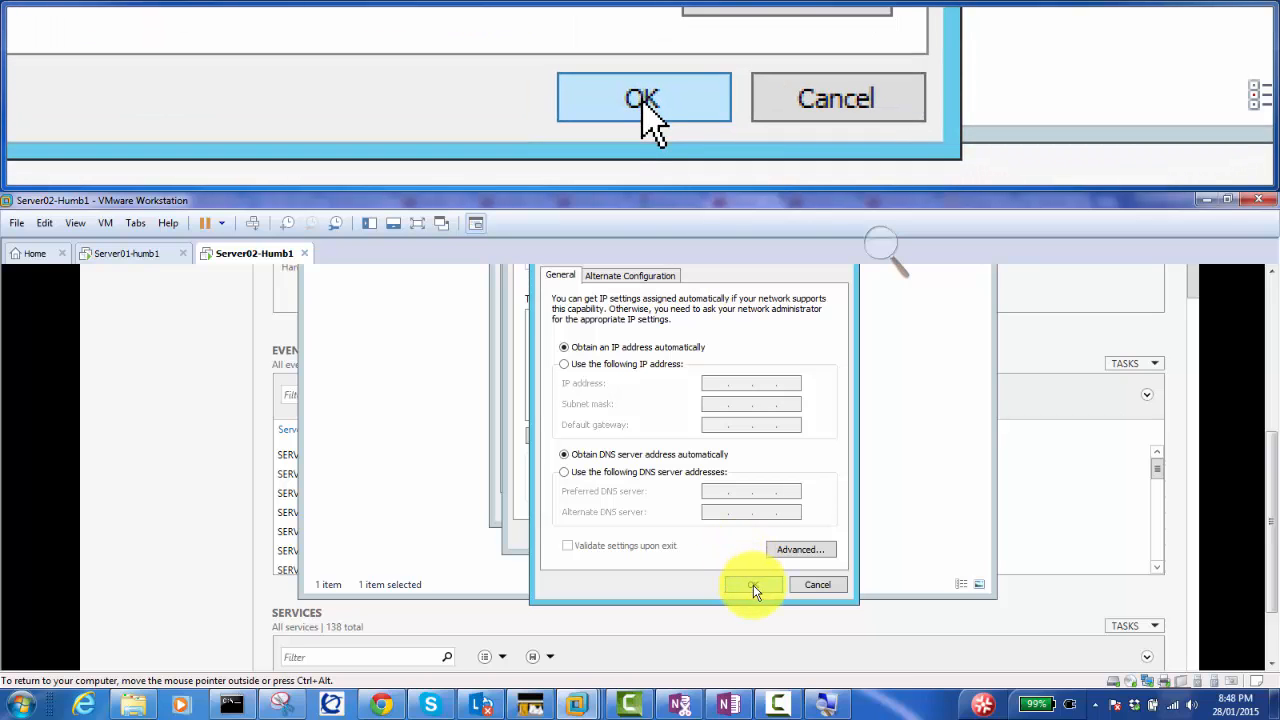
{"action": "left_click", "coordinate": [754, 590]}
{"action": "left_click", "coordinate": [696, 535]}
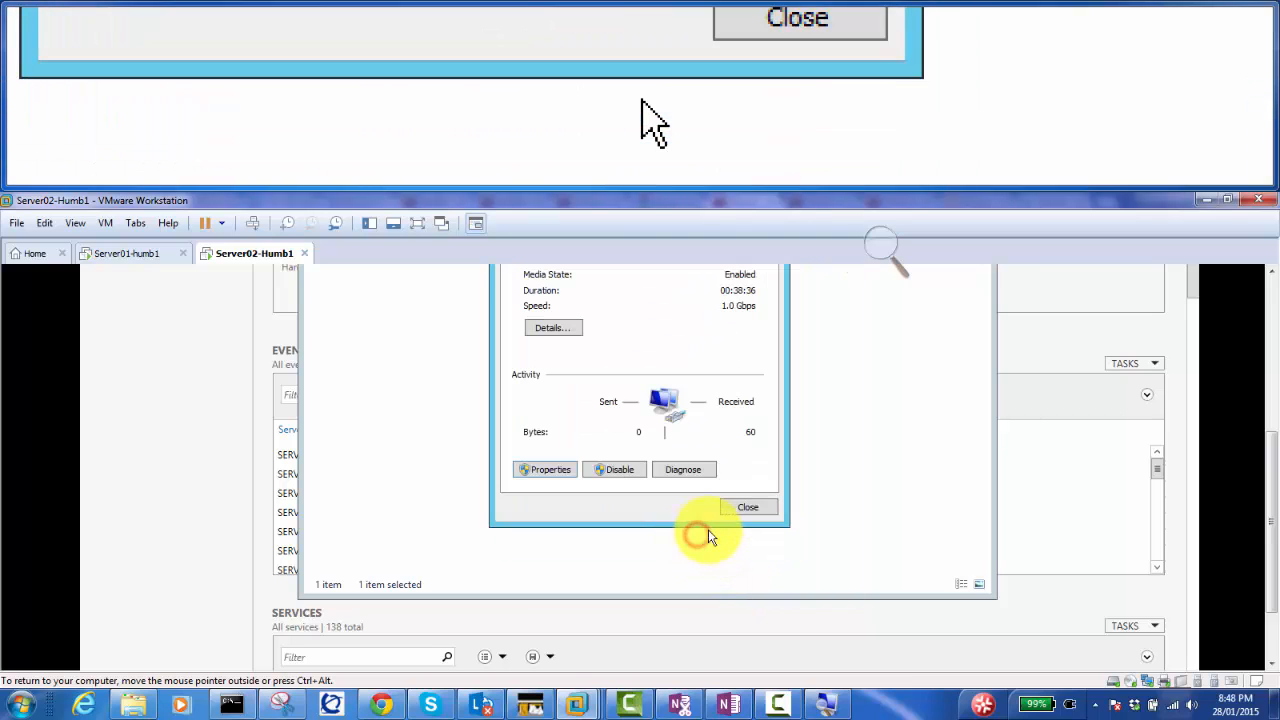
Step: Check the Ethernet0 connection details for the autoconfigured IPv4 address
{"action": "left_click_drag", "start_coordinate": [1268, 545], "coordinate": [1274, 462]}
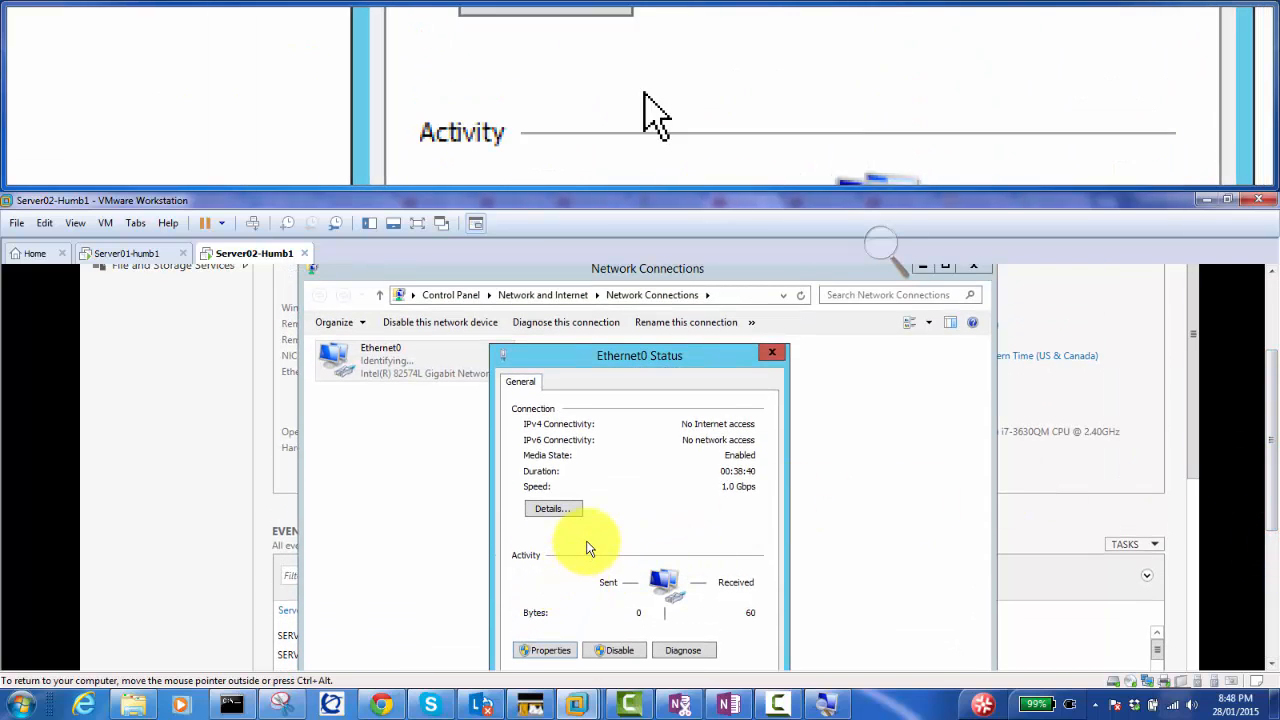
{"action": "left_click", "coordinate": [543, 509]}
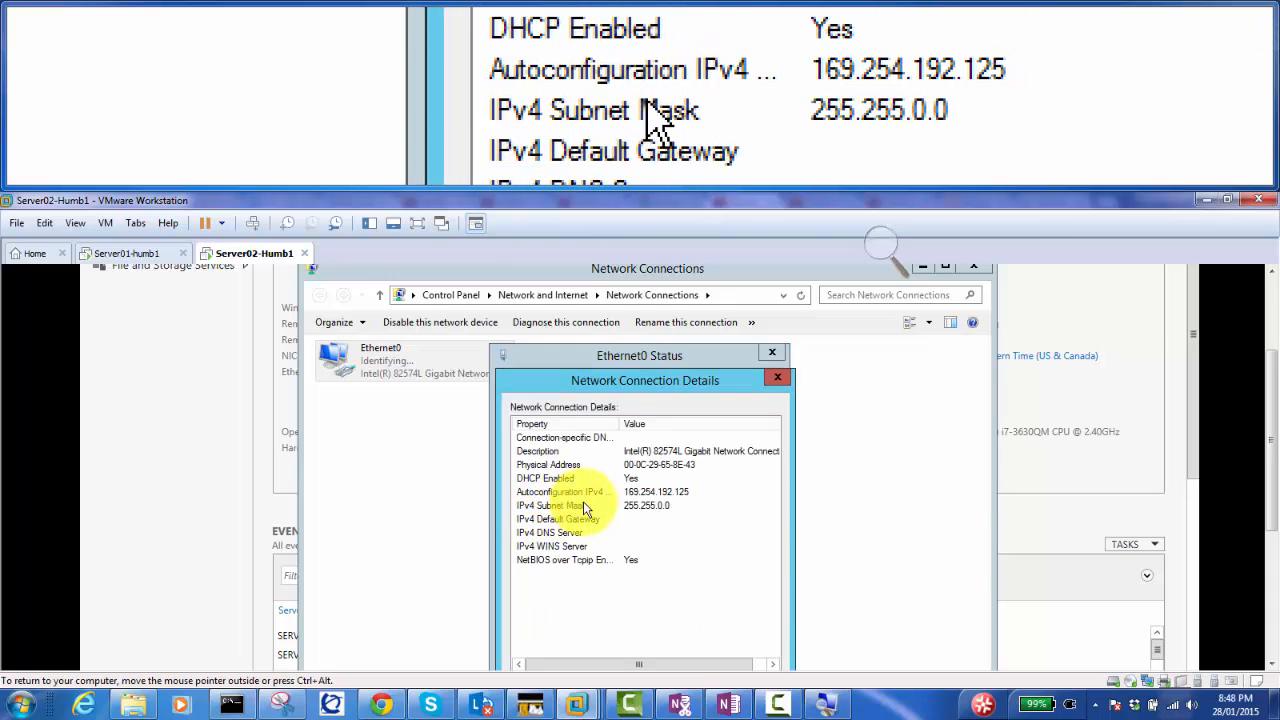
{"action": "left_click", "coordinate": [647, 492]}
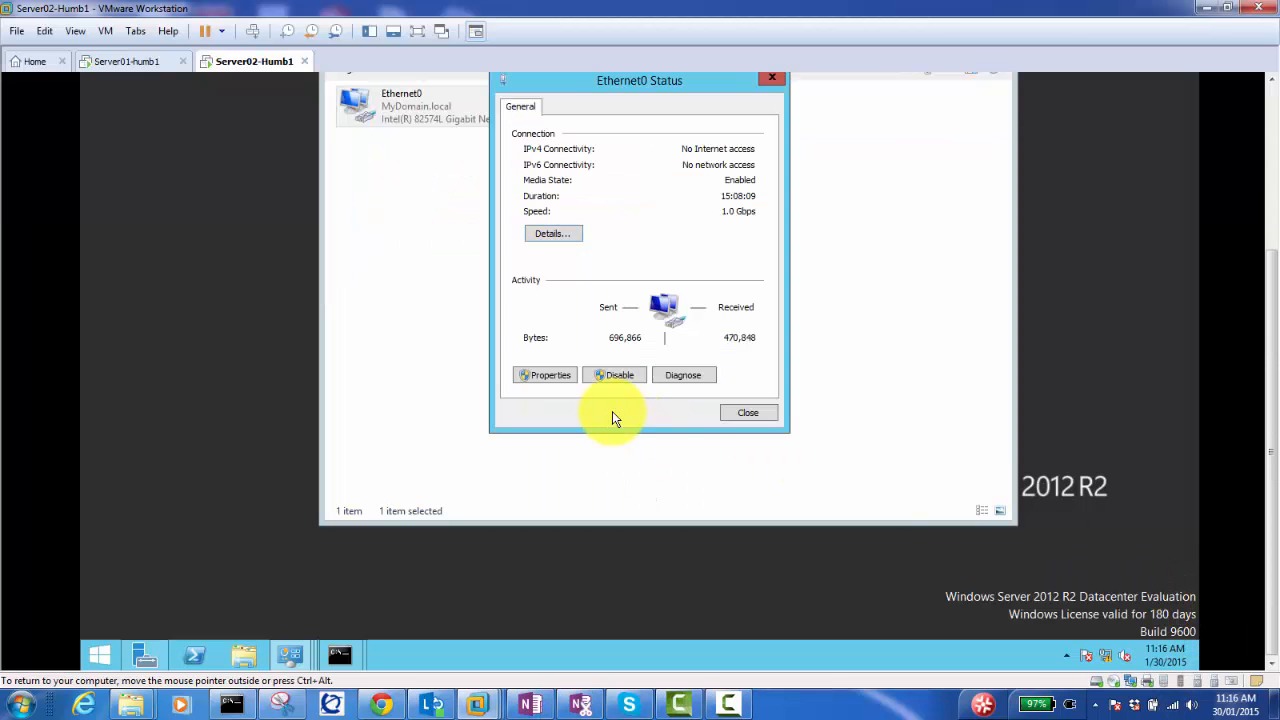
Step: Verify the assigned IPv4 address and DHCP server in Ethernet0's connection details, and close the details and status windows
{"action": "left_click", "coordinate": [548, 236]}
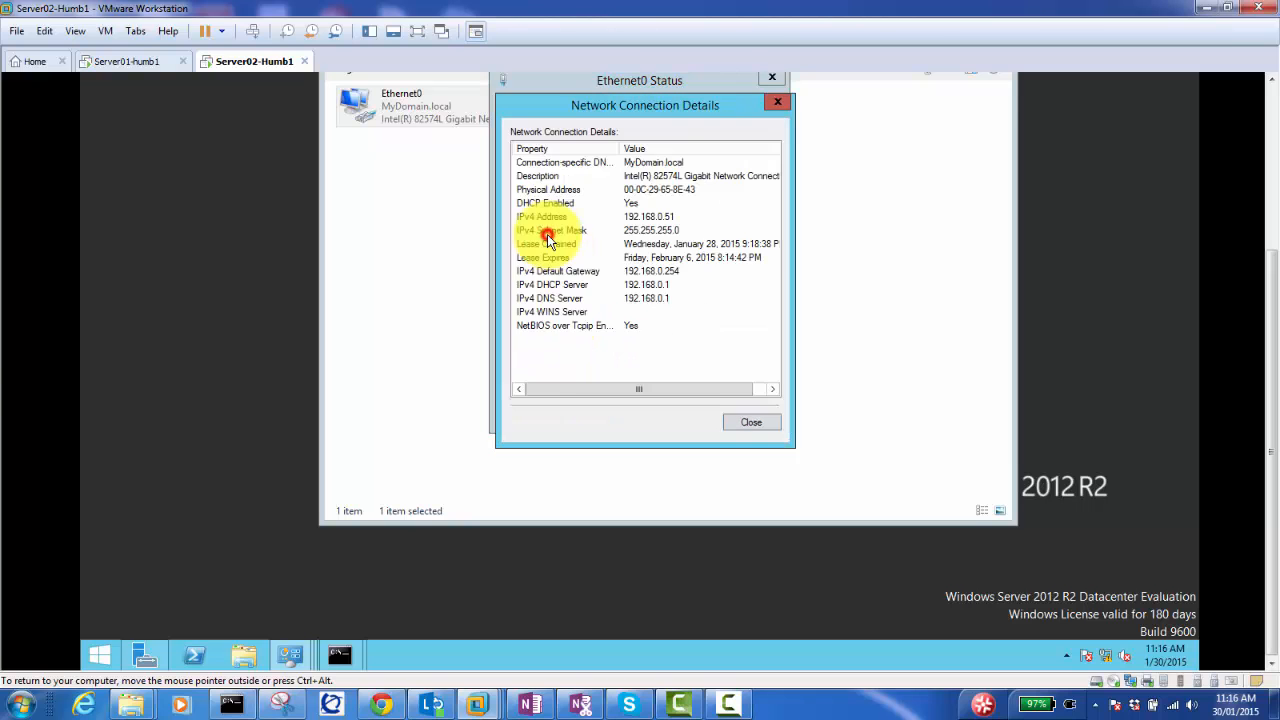
{"action": "left_click", "coordinate": [633, 217]}
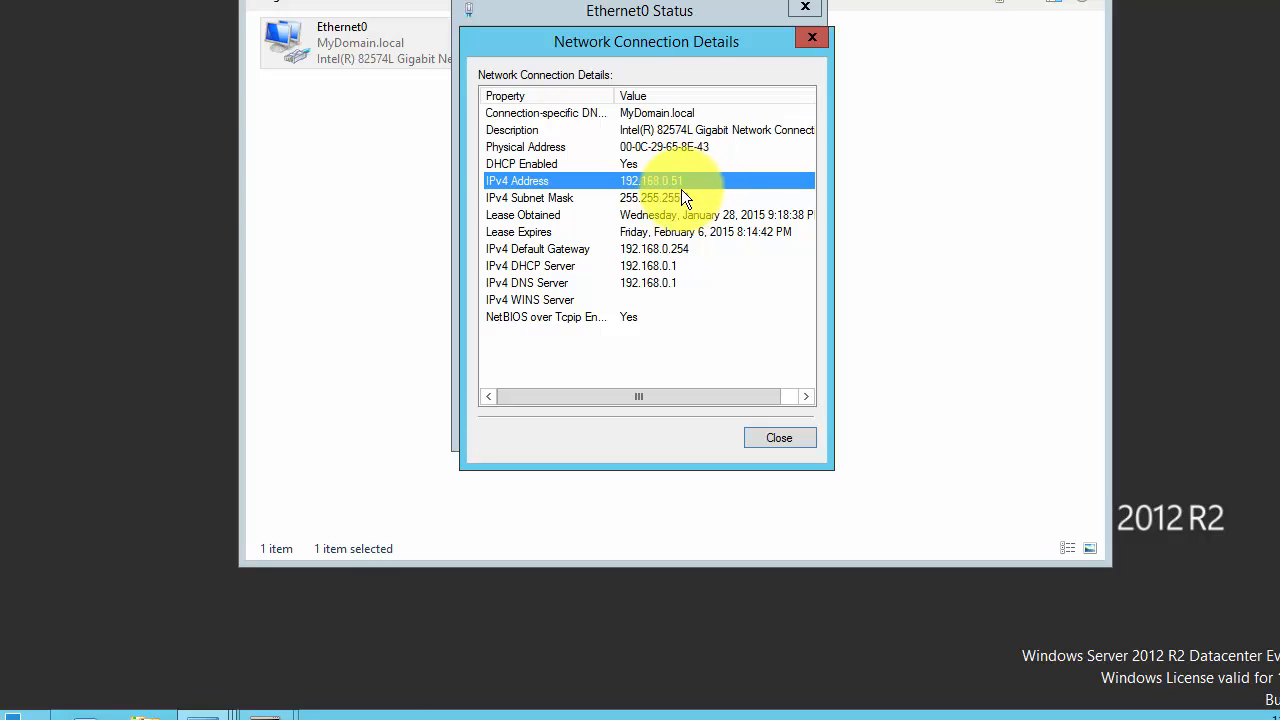
{"action": "left_click", "coordinate": [677, 266]}
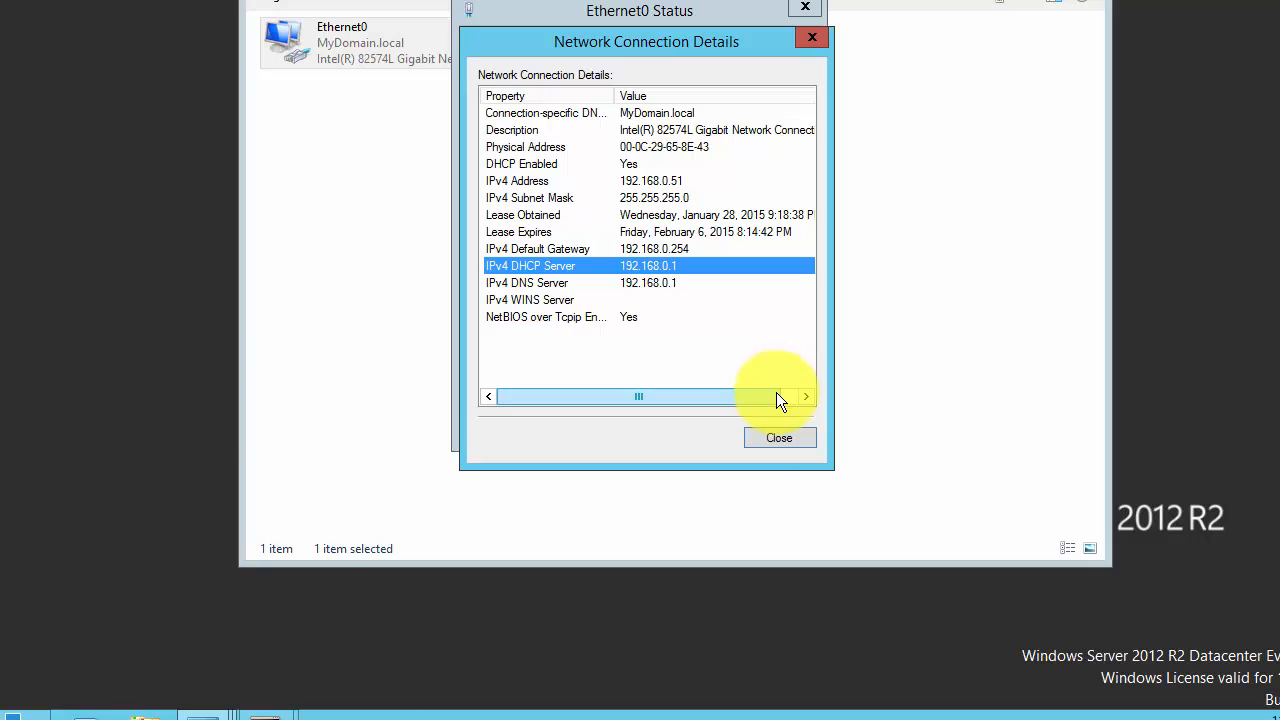
{"action": "left_click", "coordinate": [772, 439]}
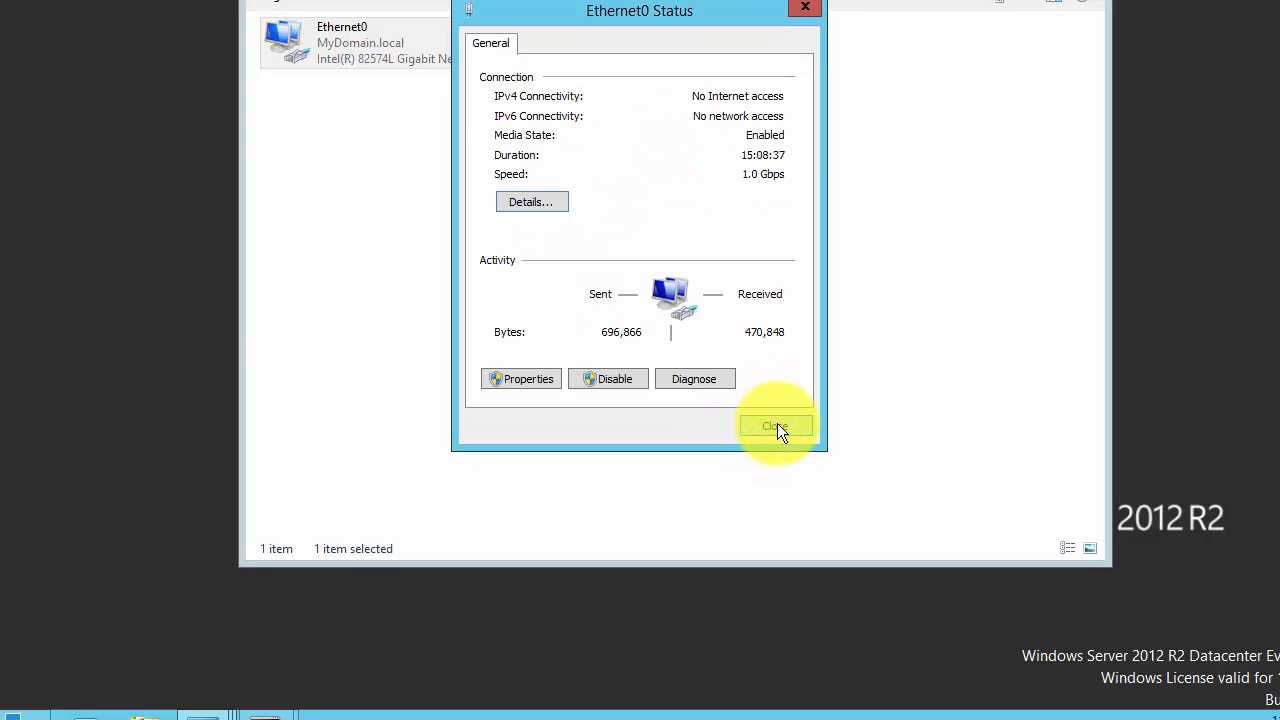
{"action": "left_click", "coordinate": [772, 427]}
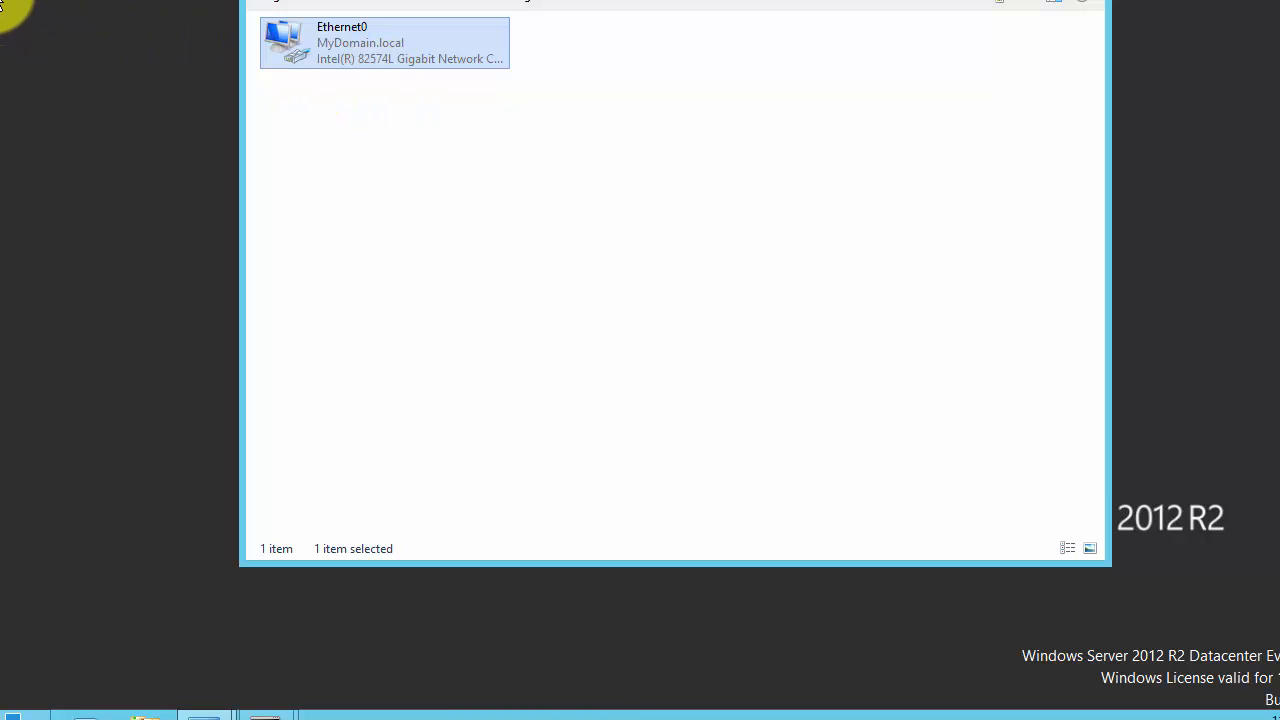
{"action": "key", "text": "super+d"}
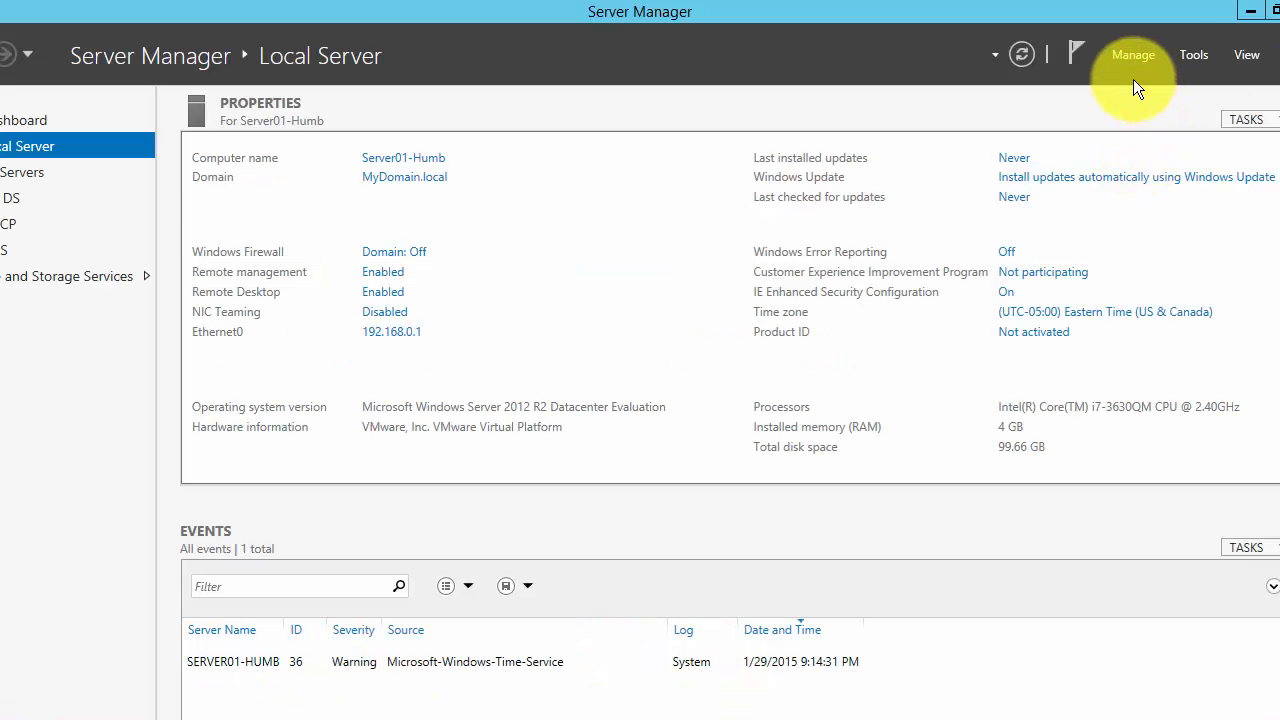
Step: Open the DHCP console on Server01-Humb in a maximized window with a wider console tree
{"action": "left_click", "coordinate": [1199, 58]}
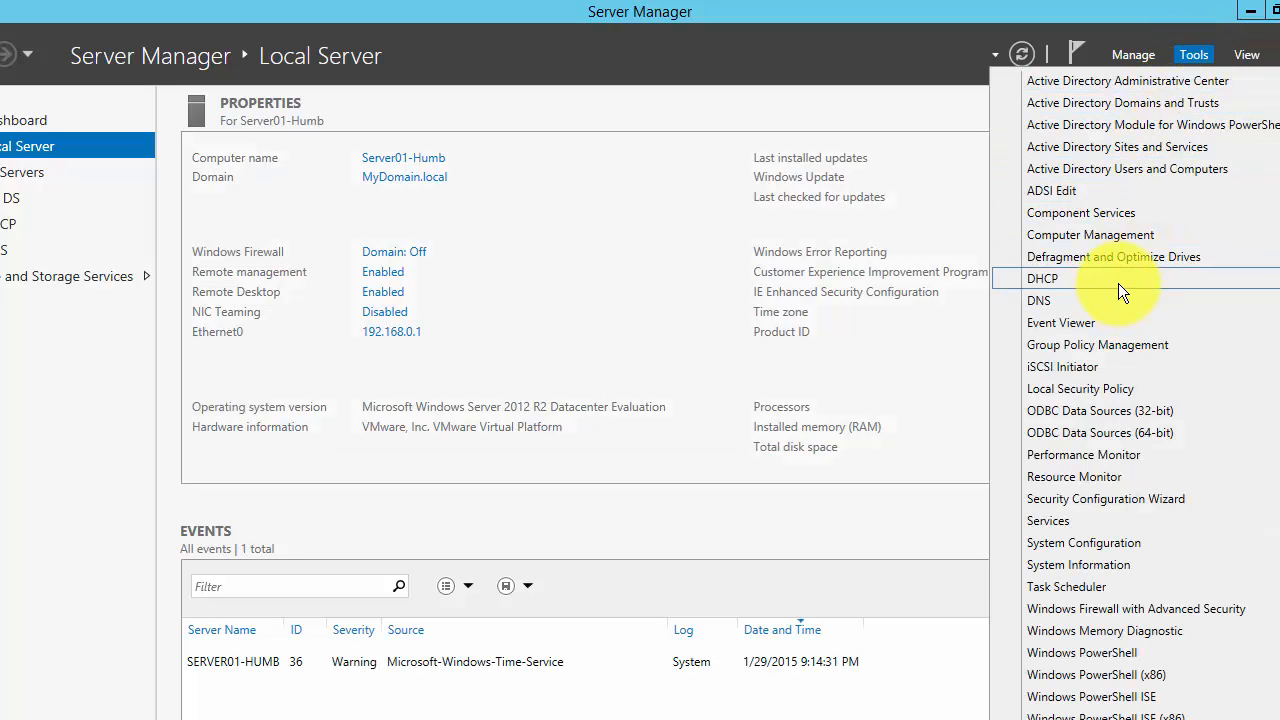
{"action": "left_click", "coordinate": [1077, 278]}
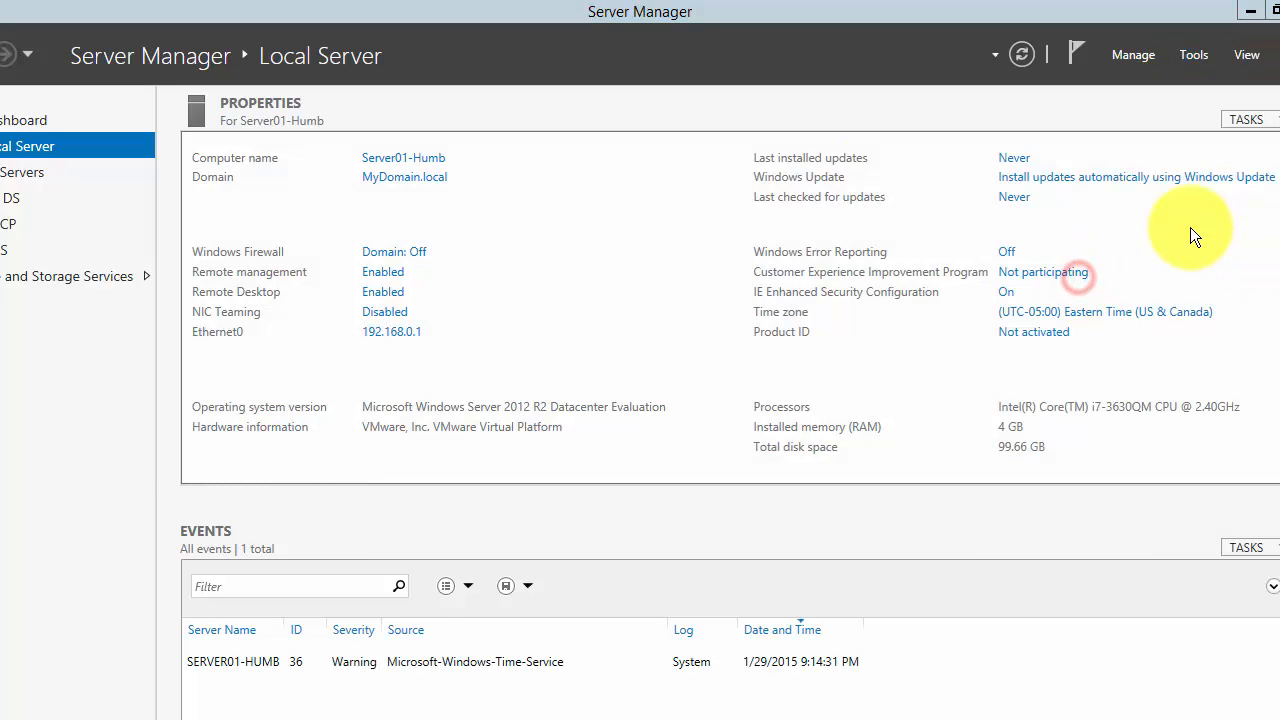
{"action": "left_click", "coordinate": [415, 83]}
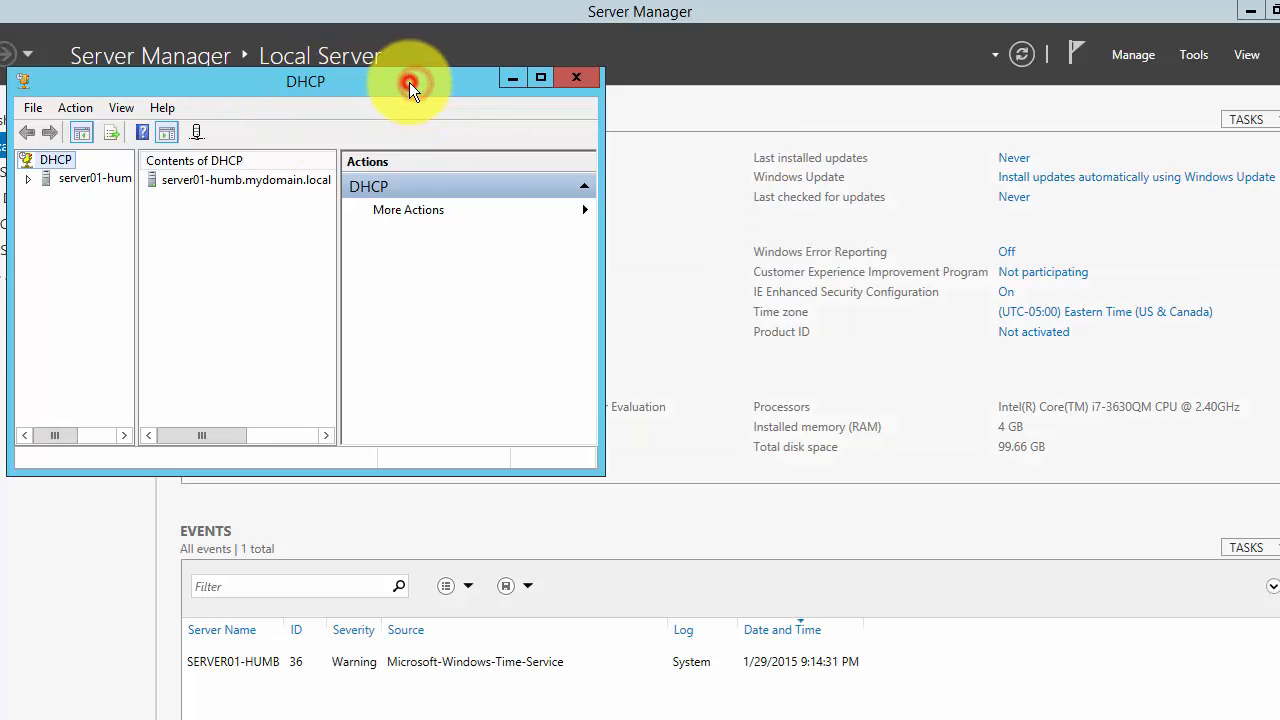
{"action": "double_click", "coordinate": [409, 82]}
{"action": "left_click_drag", "start_coordinate": [62, 134], "coordinate": [205, 170]}
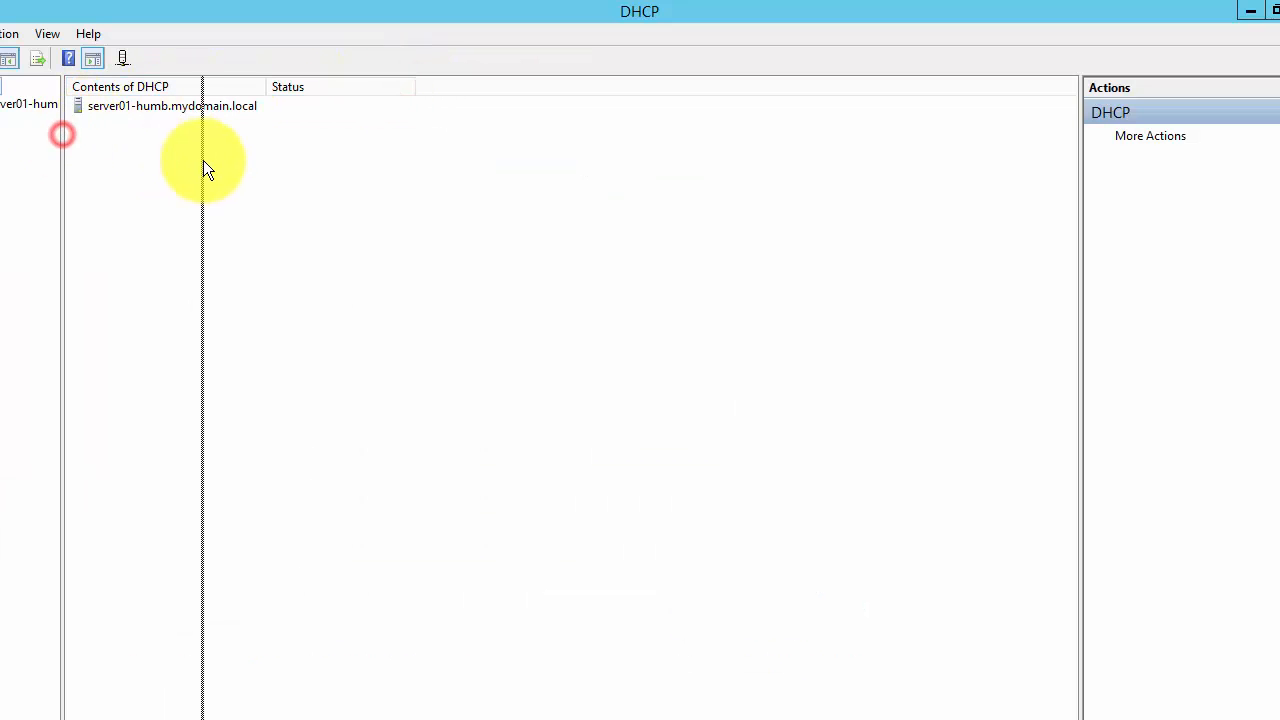
Step: Expand server01-humb.mydomain.local and its IPv4 node down to the contents of First Scope
{"action": "left_click", "coordinate": [65, 103]}
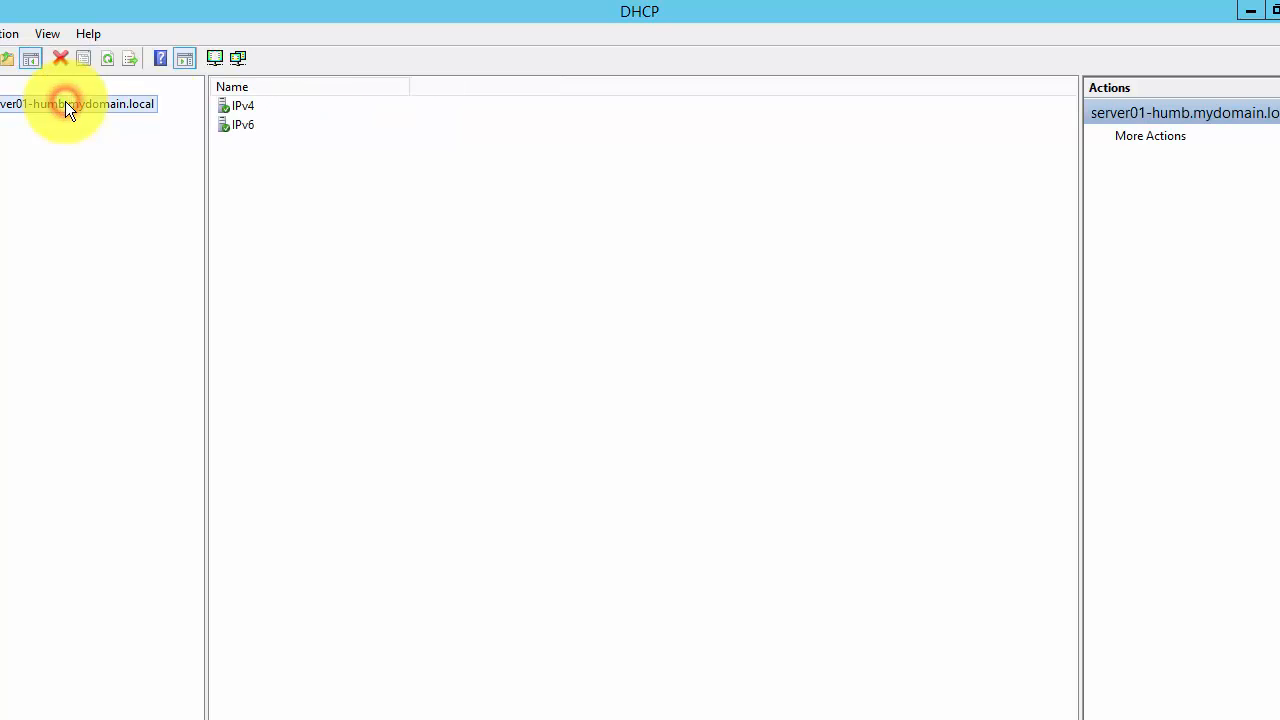
{"action": "double_click", "coordinate": [65, 103]}
{"action": "left_click", "coordinate": [12, 121]}
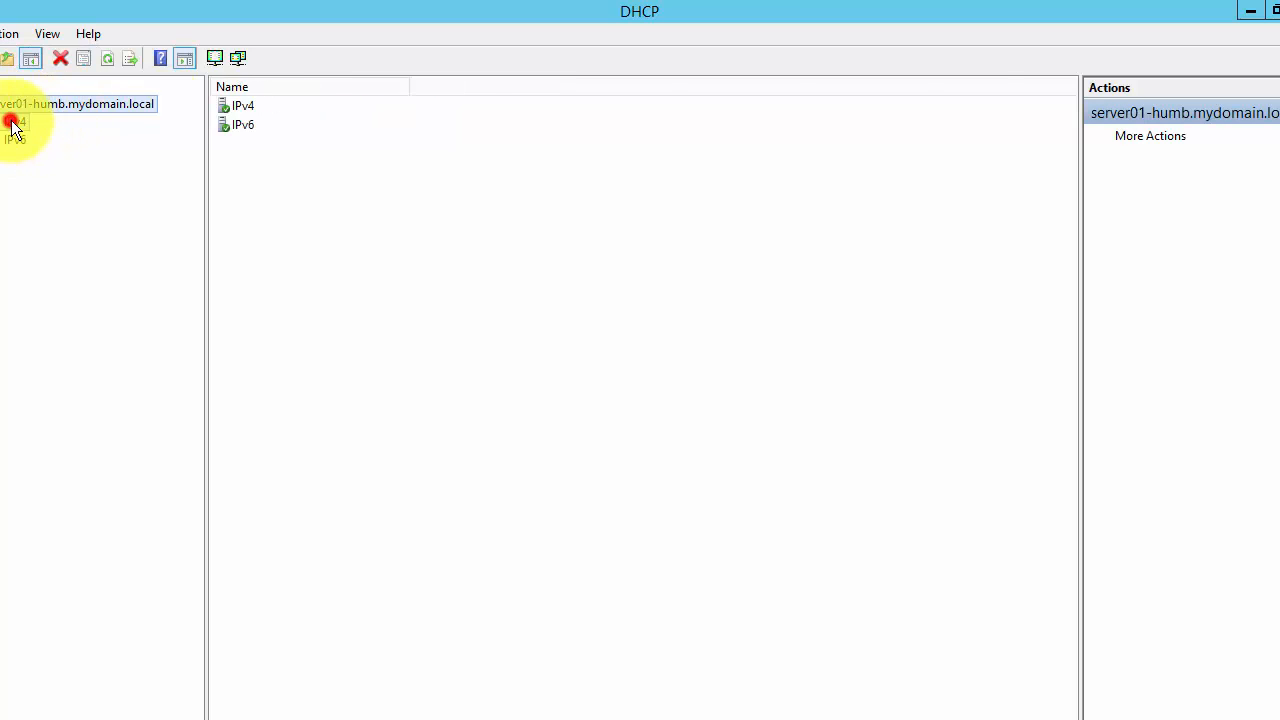
{"action": "left_click", "coordinate": [12, 121]}
{"action": "left_click", "coordinate": [70, 144]}
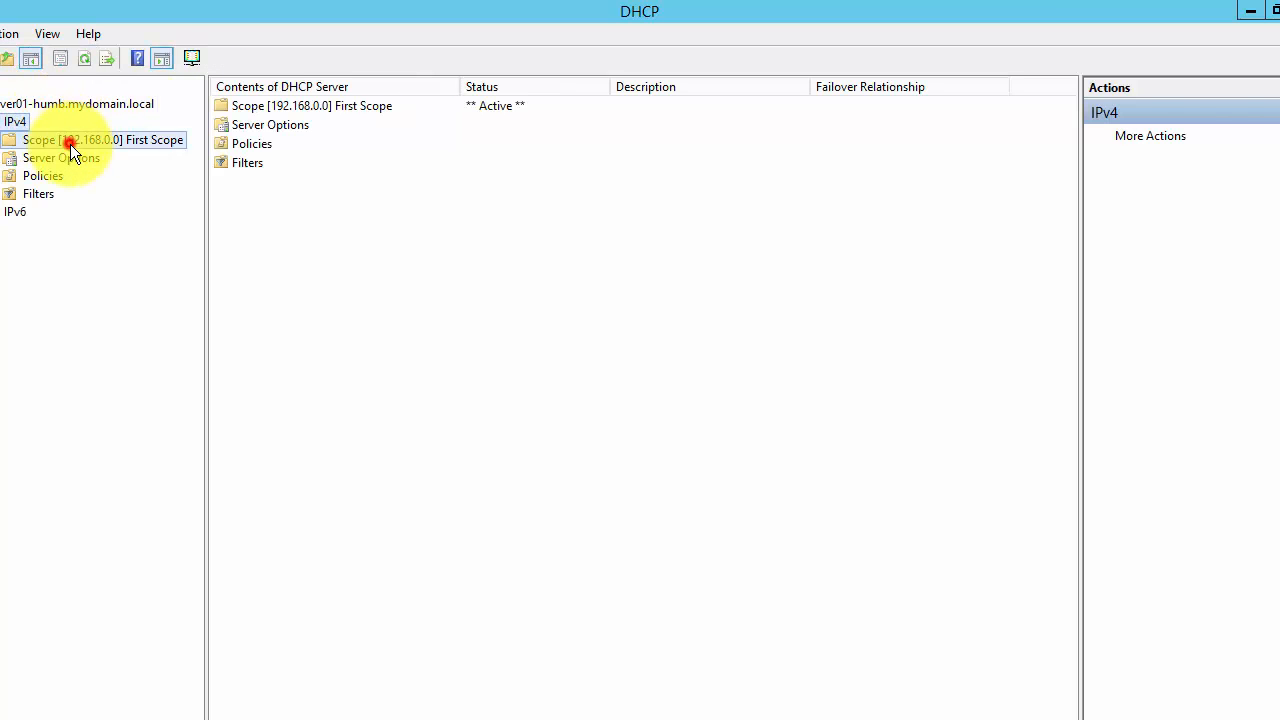
{"action": "double_click", "coordinate": [70, 144]}
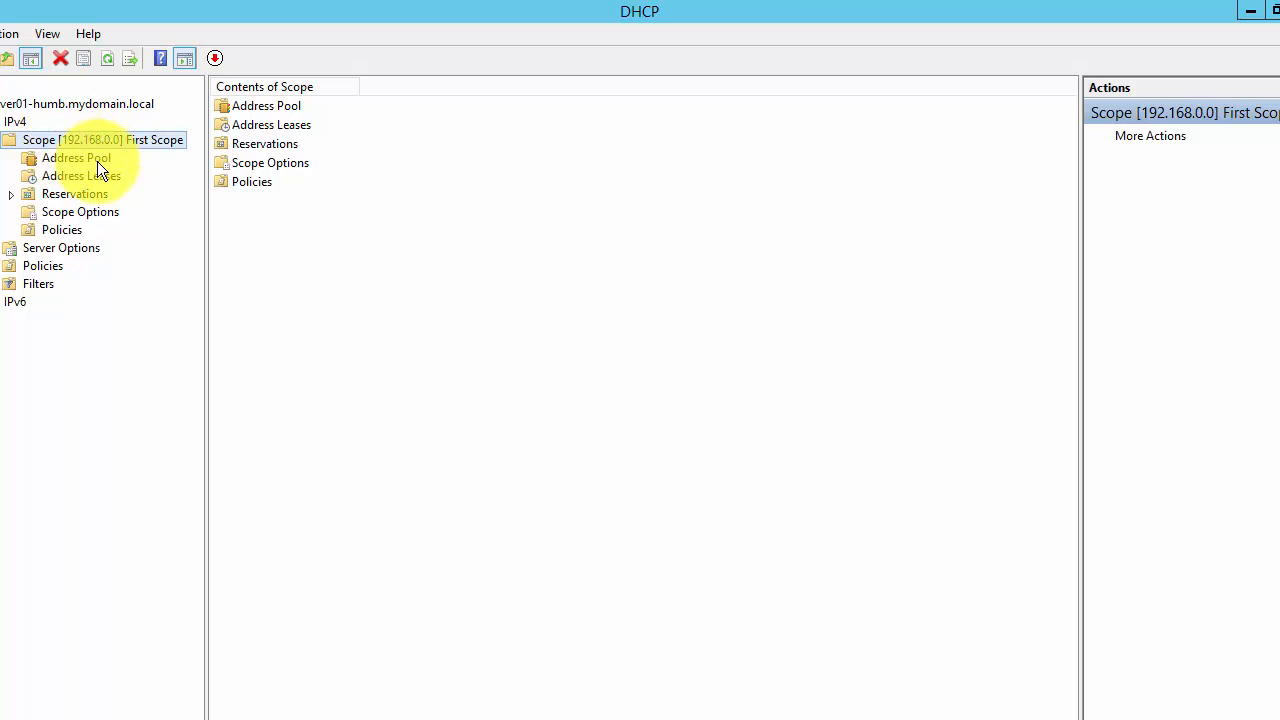
Step: Review First Scope's address pool and address leases, fitting the leases' Name column to its content
{"action": "left_click", "coordinate": [84, 160]}
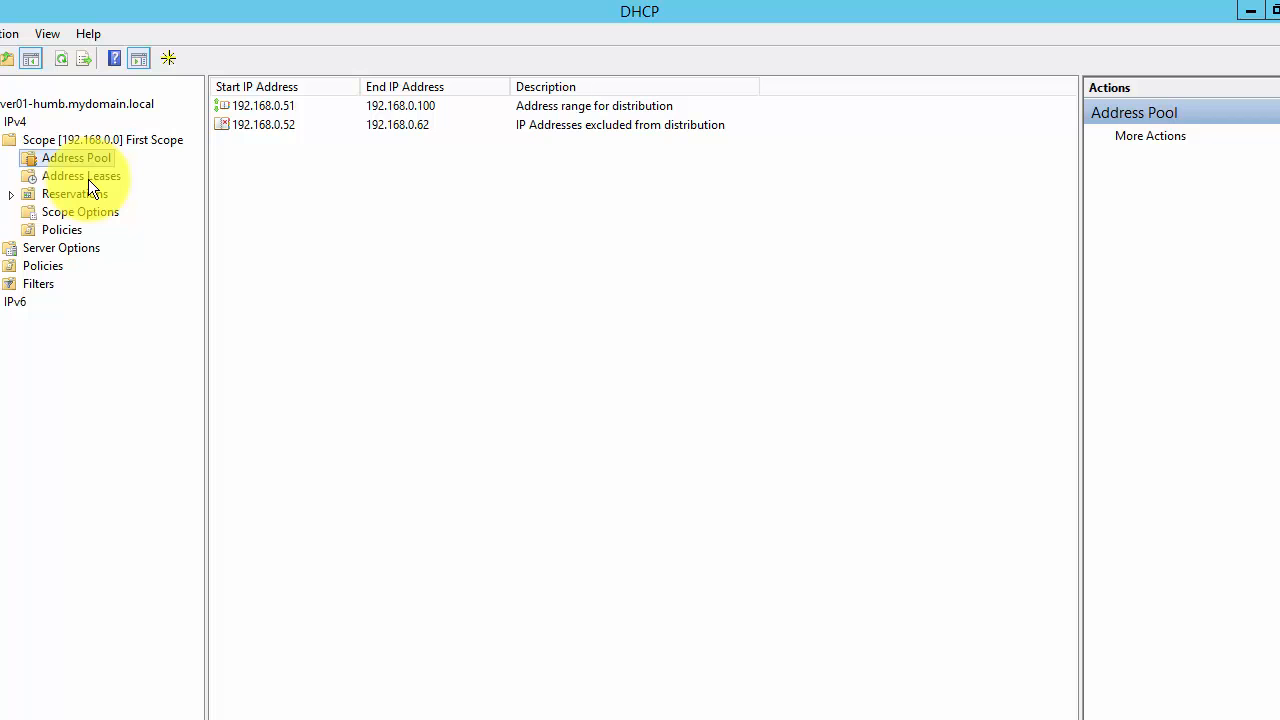
{"action": "left_click", "coordinate": [88, 179]}
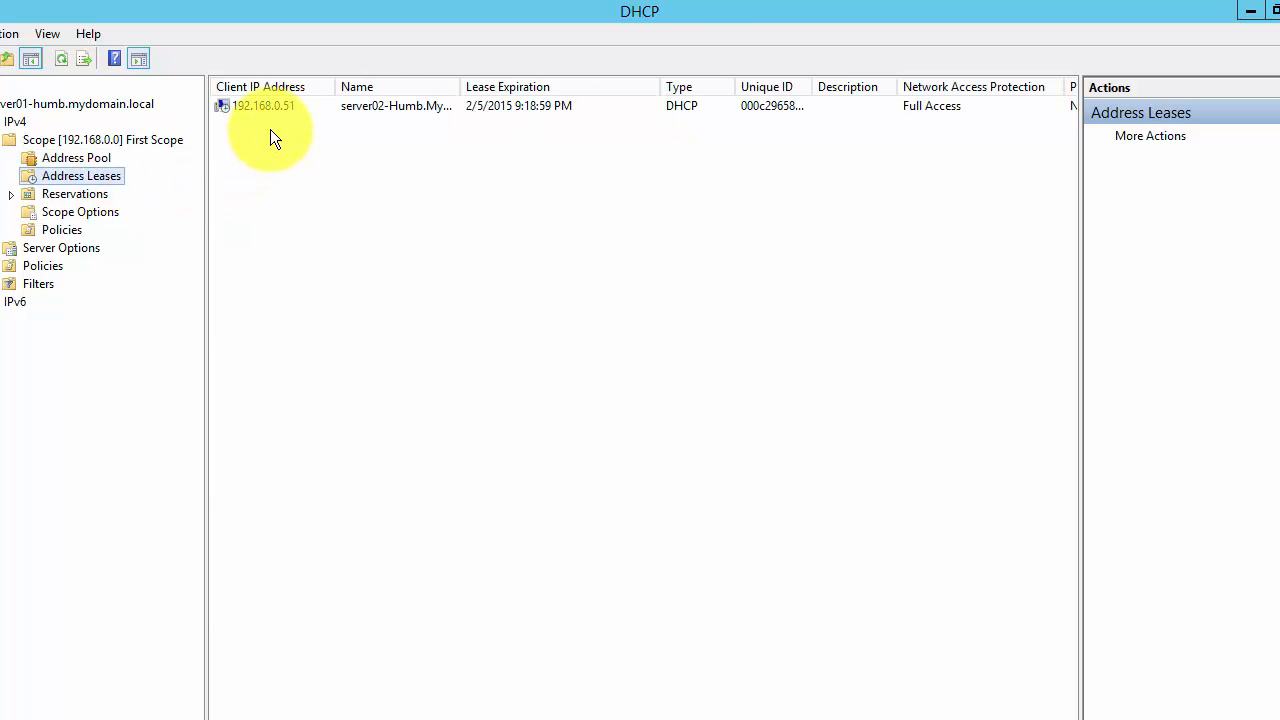
{"action": "double_click", "coordinate": [460, 90]}
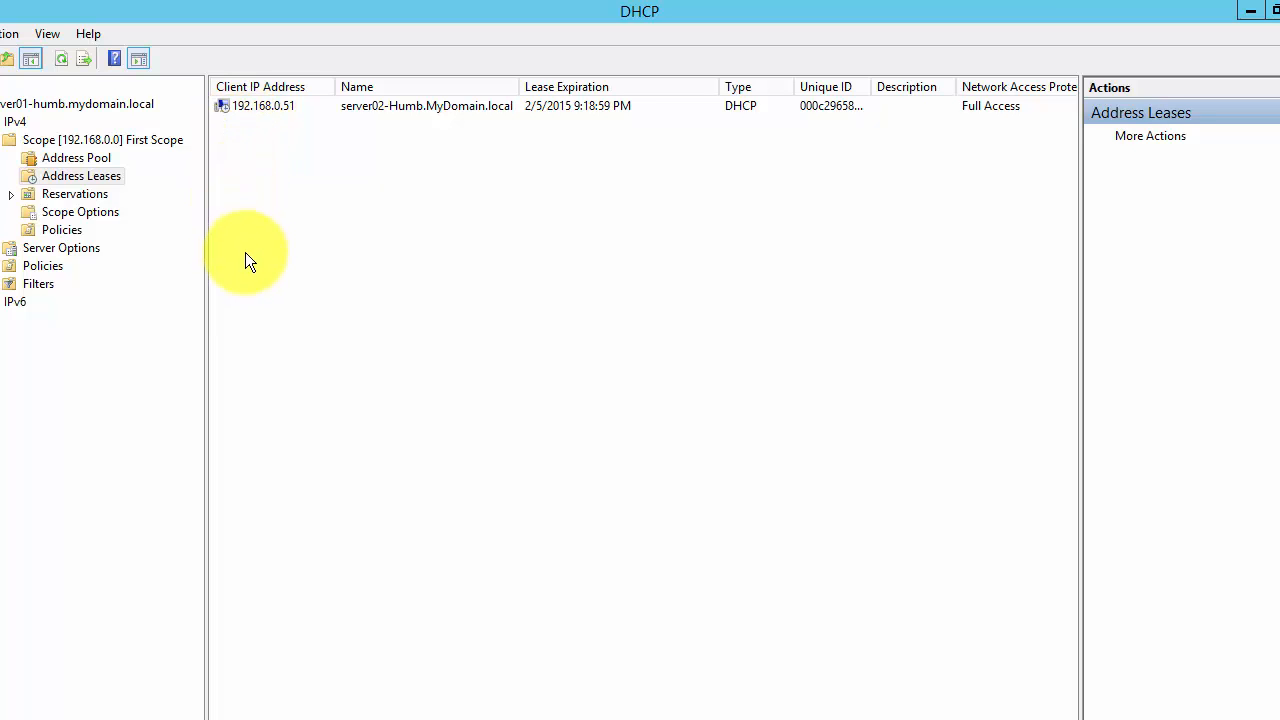
{"action": "left_click", "coordinate": [83, 197]}
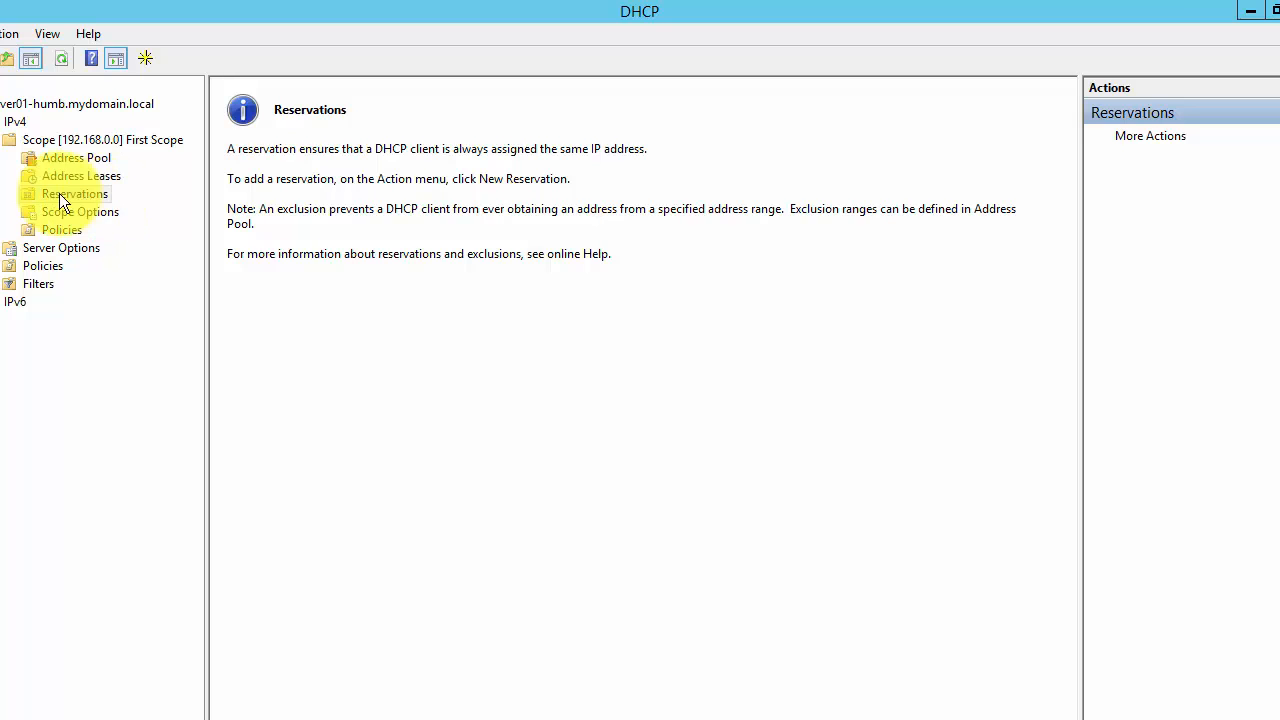
{"action": "right_click", "coordinate": [59, 195]}
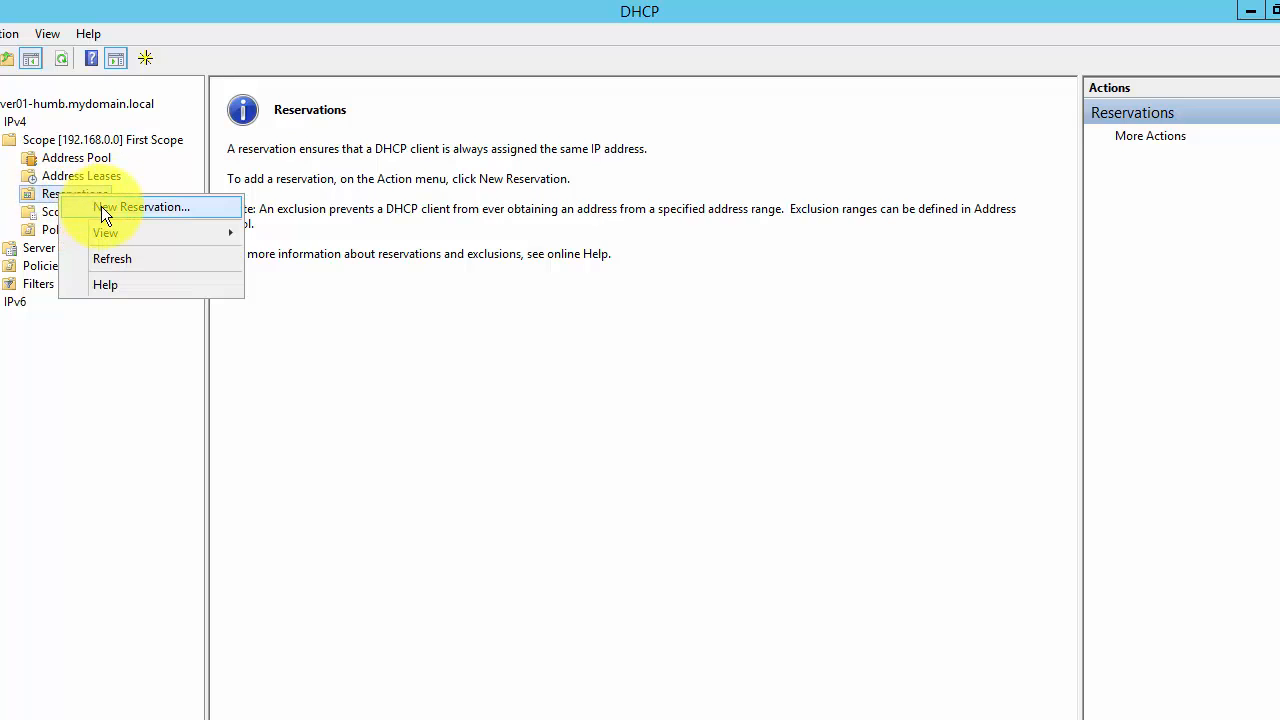
{"action": "left_click", "coordinate": [101, 206]}
{"action": "left_click_drag", "start_coordinate": [118, 93], "coordinate": [500, 109]}
{"action": "left_click", "coordinate": [503, 168]}
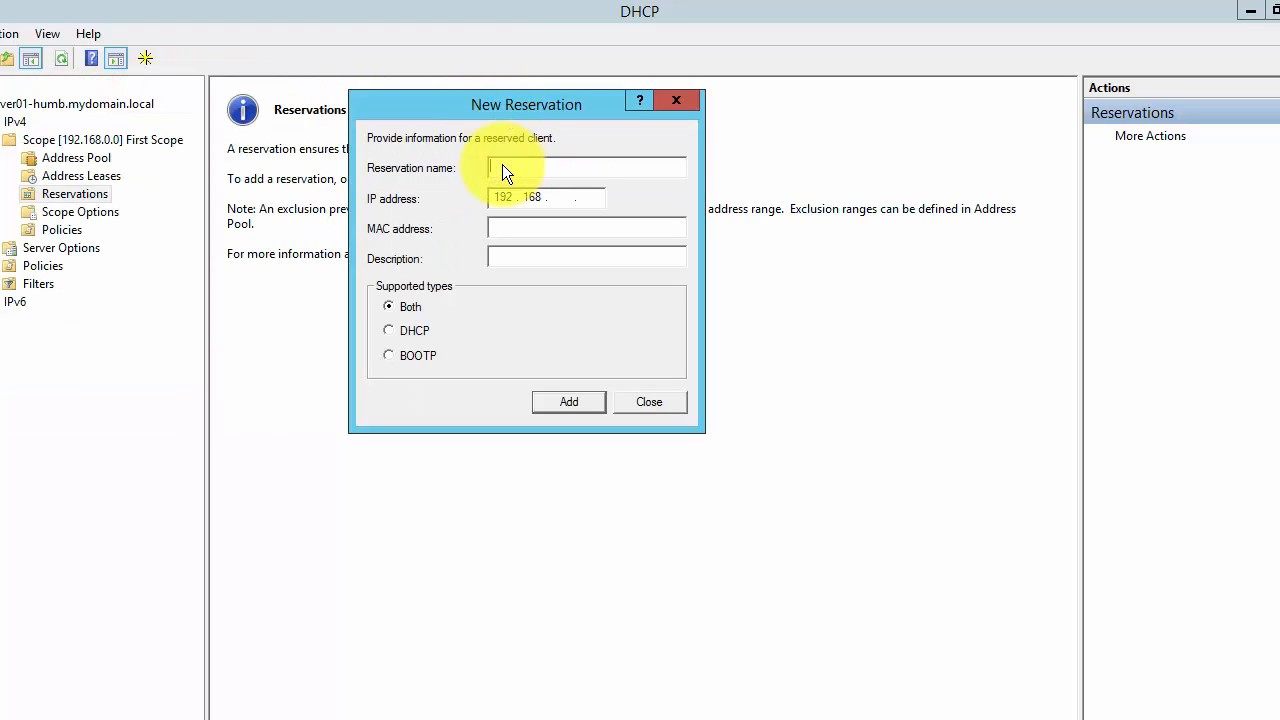
{"action": "type", "text": "Dn"}
{"action": "type", "text": "rector's PC"}
{"action": "key", "text": "Tab"}
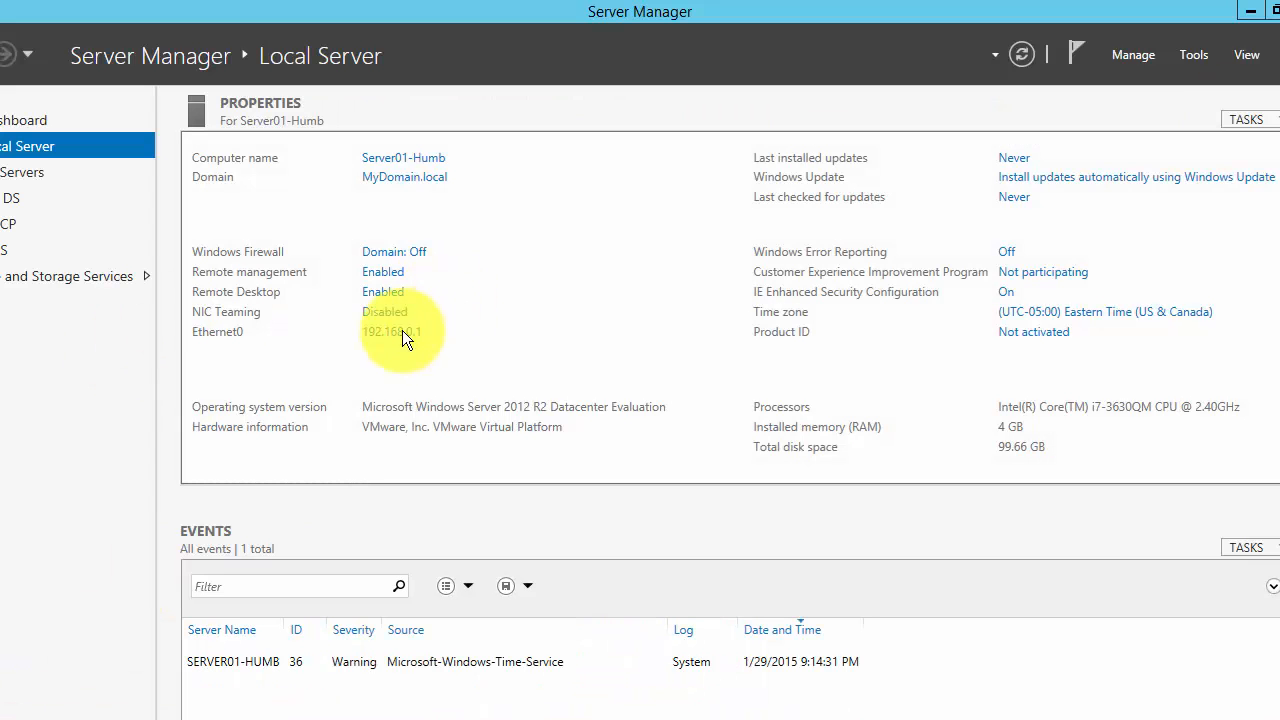
Step: Look up Ethernet0's physical address in Server01's network connection details, close the details and status windows, and minimize Network Connections
{"action": "left_click", "coordinate": [386, 330]}
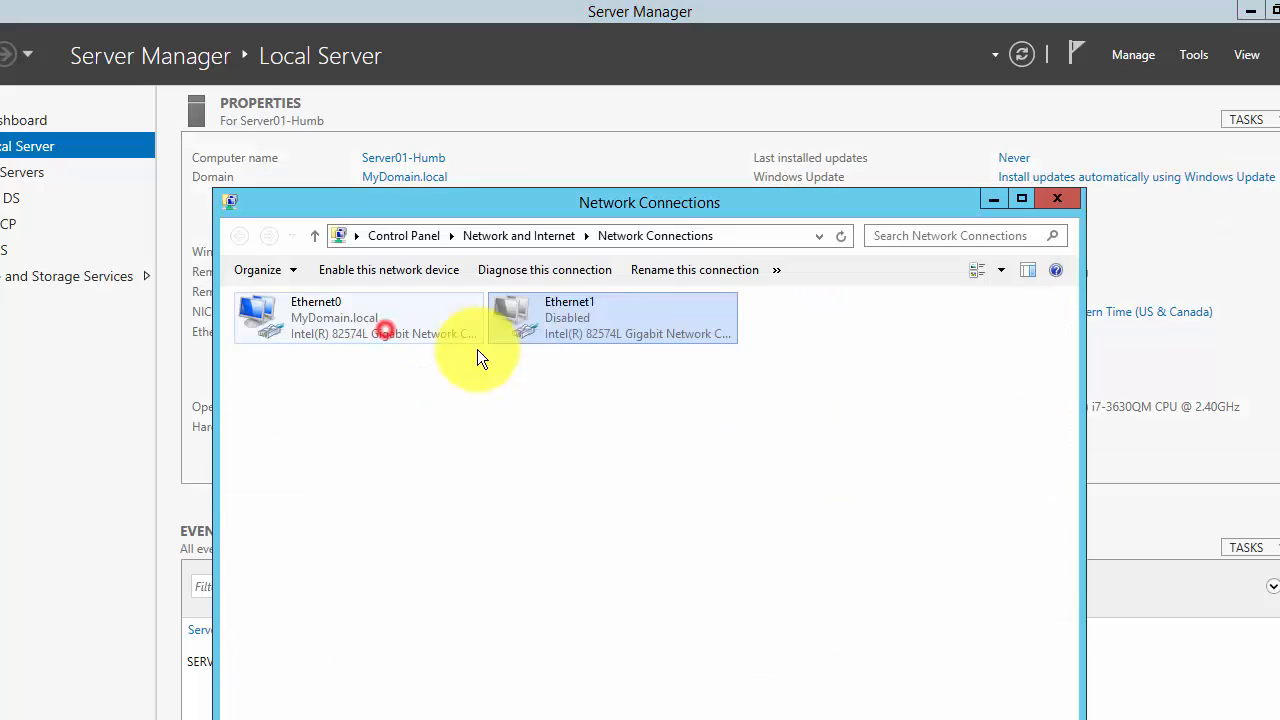
{"action": "double_click", "coordinate": [322, 321]}
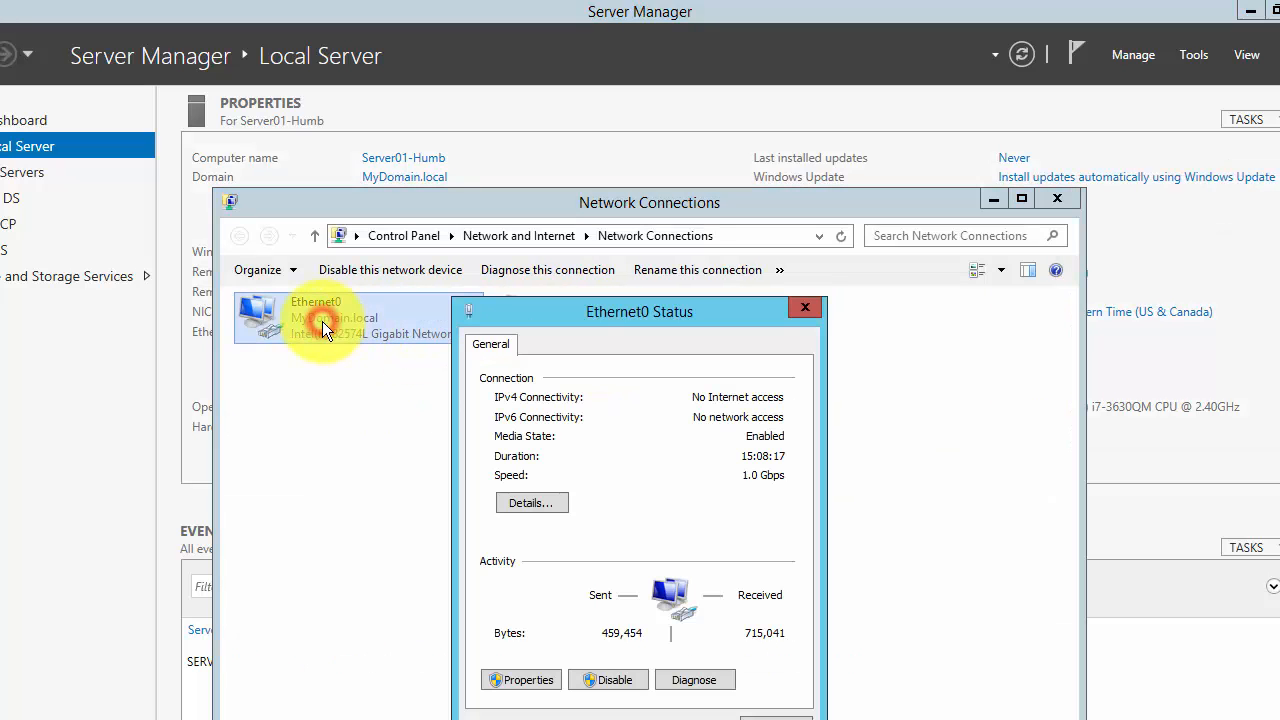
{"action": "left_click", "coordinate": [536, 502]}
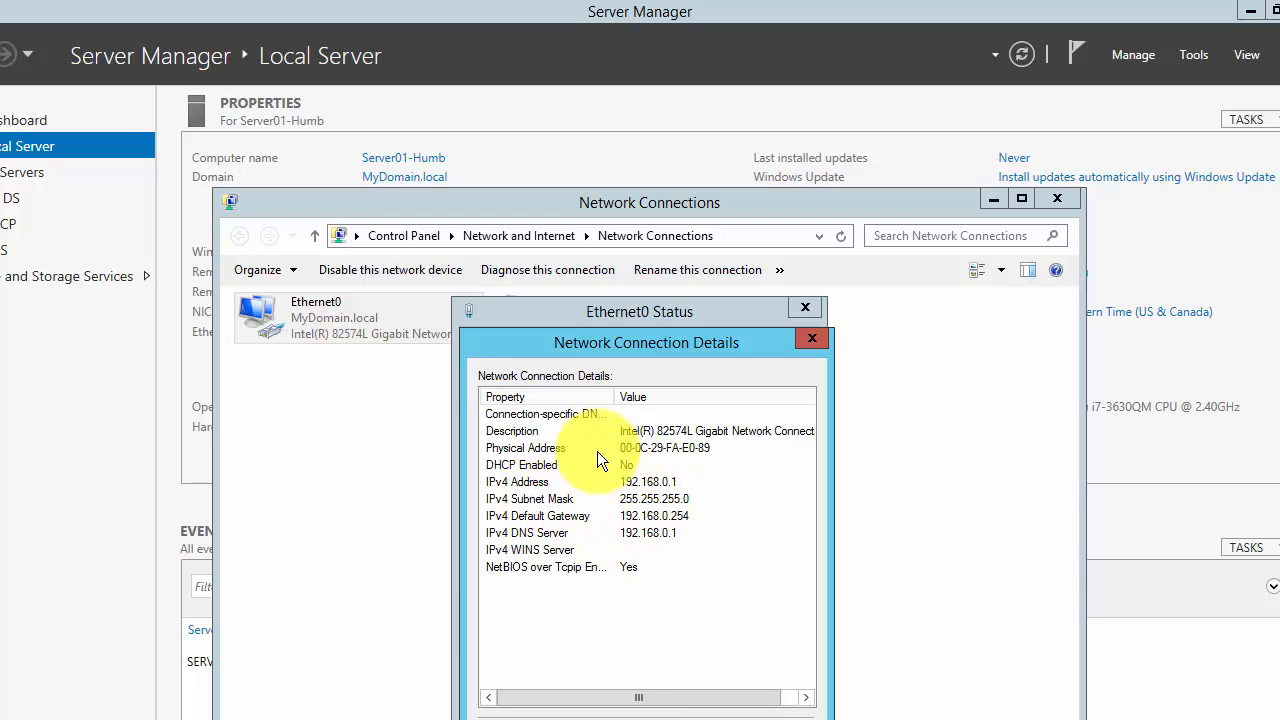
{"action": "left_click", "coordinate": [554, 448]}
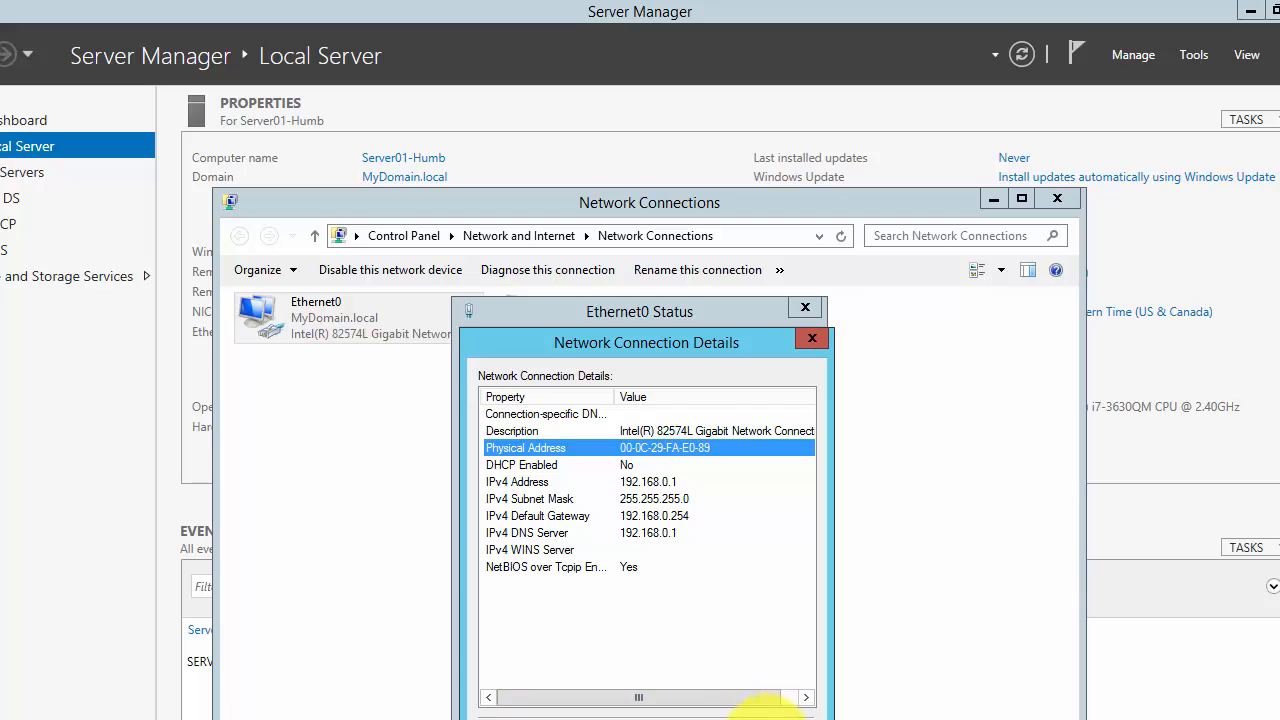
{"action": "left_click", "coordinate": [776, 705]}
{"action": "left_click", "coordinate": [776, 714]}
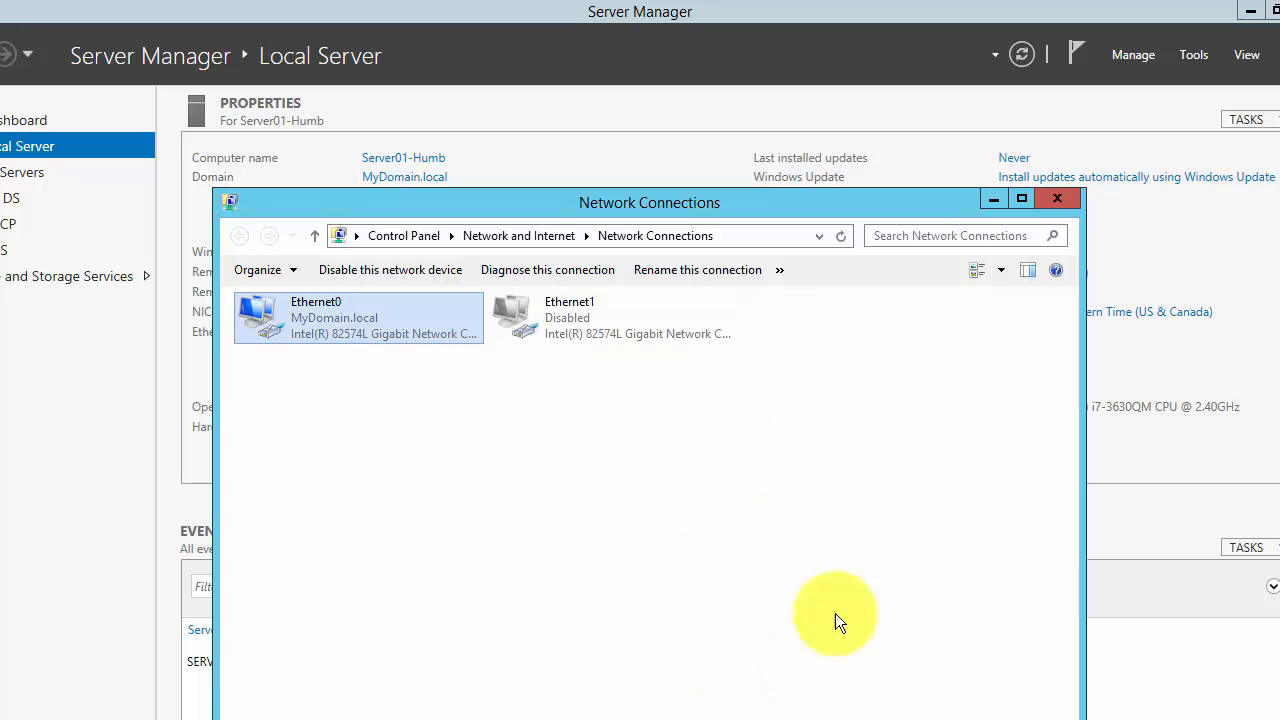
{"action": "left_click", "coordinate": [989, 199]}
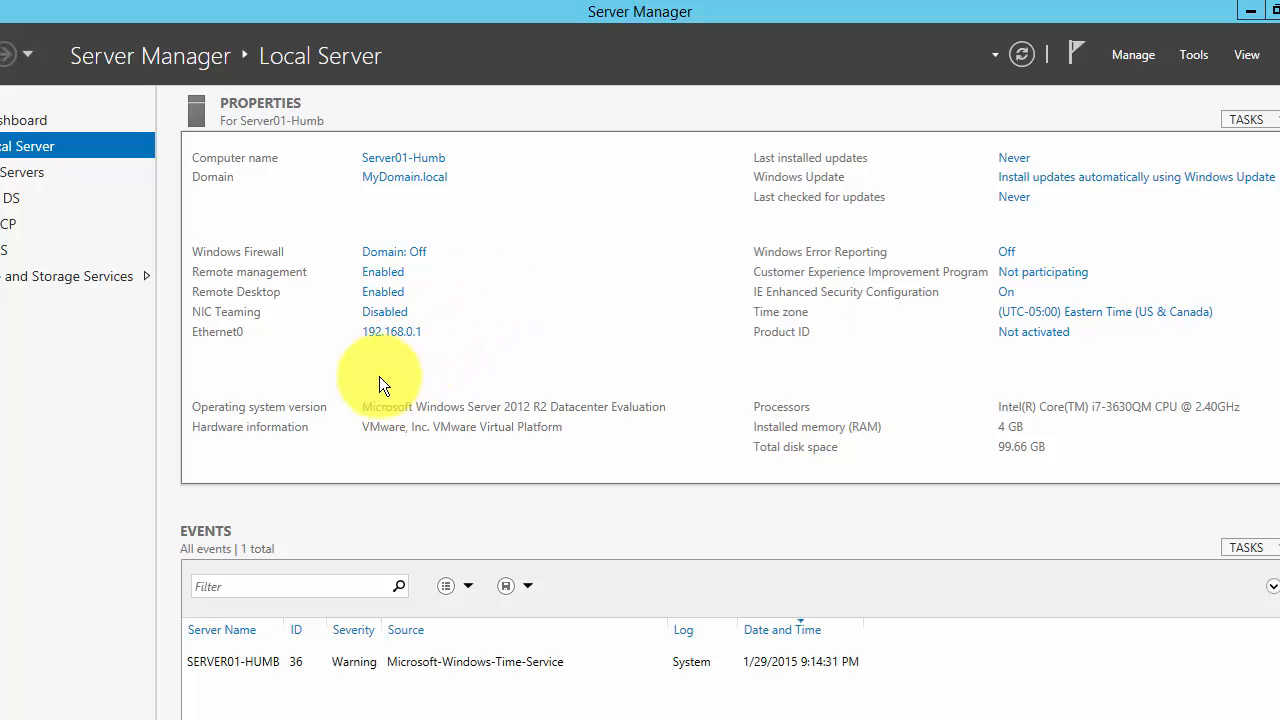
Step: Return to the new reservation, try the BOOTP supported type, switch to Both, and close the dialog without adding it
{"action": "scroll", "coordinate": [600, 690], "scroll_direction": "down", "scroll_amount": 3}
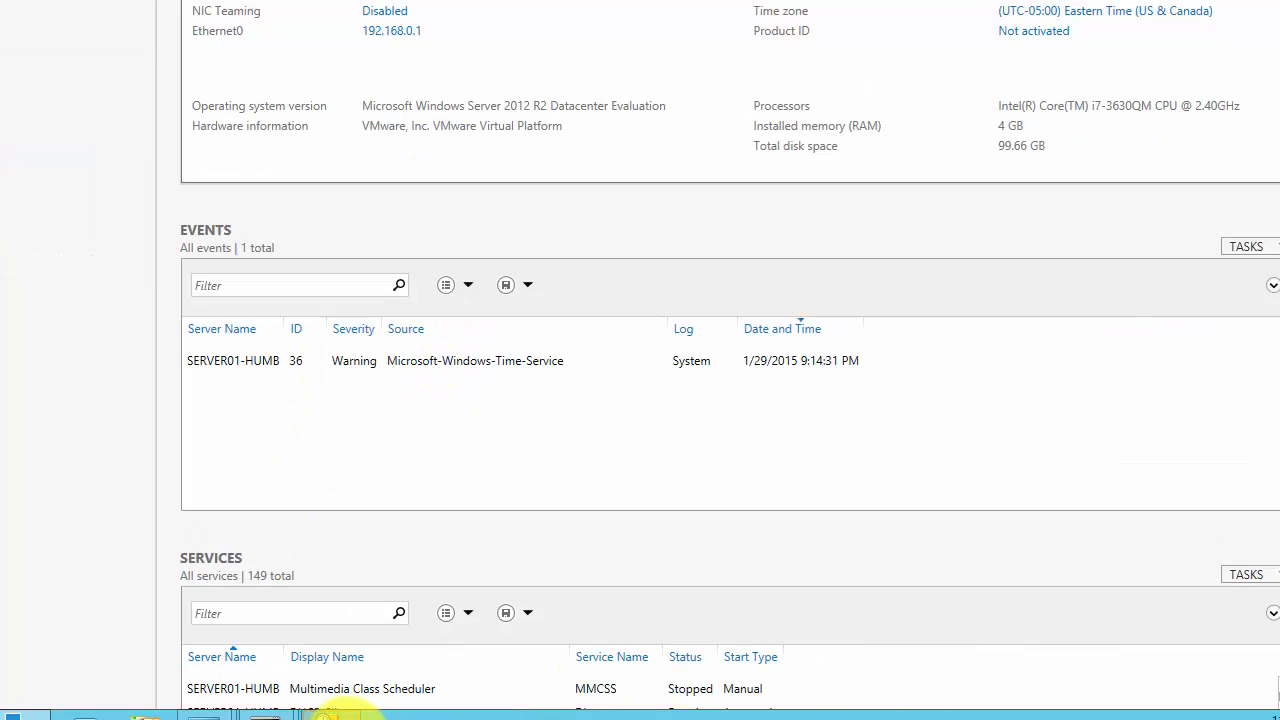
{"action": "left_click", "coordinate": [329, 712]}
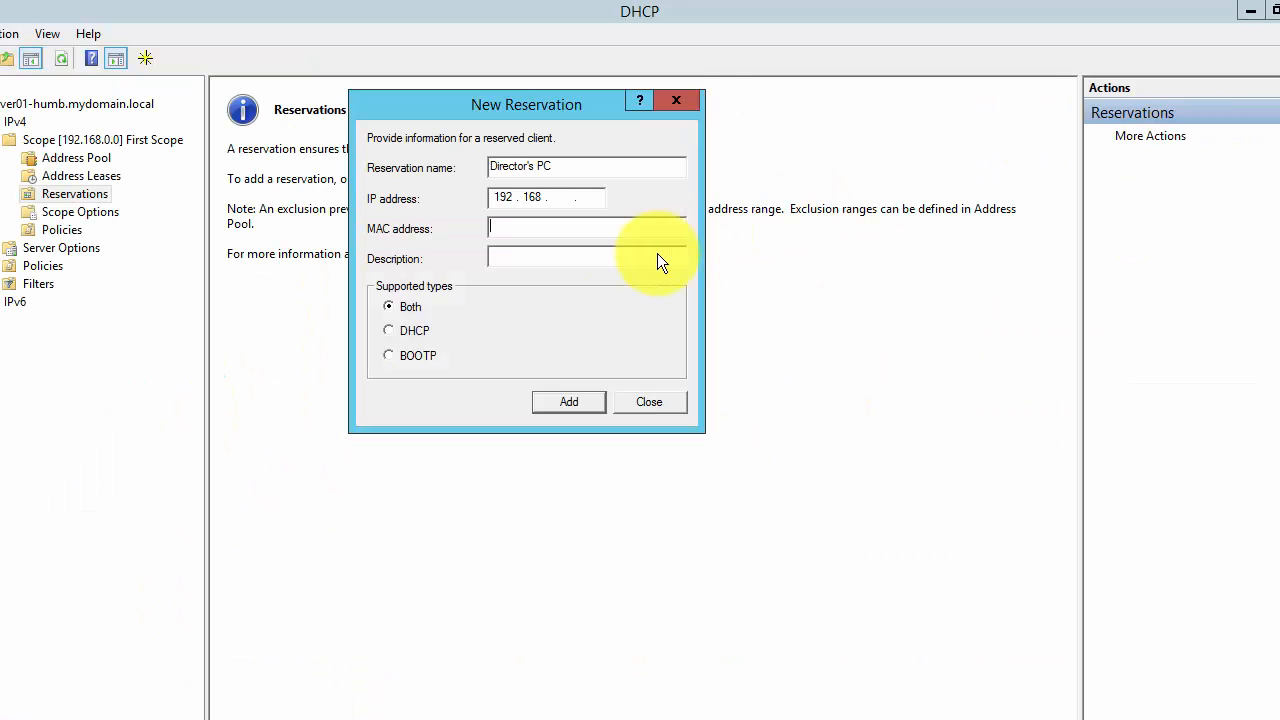
{"action": "left_click", "coordinate": [390, 357]}
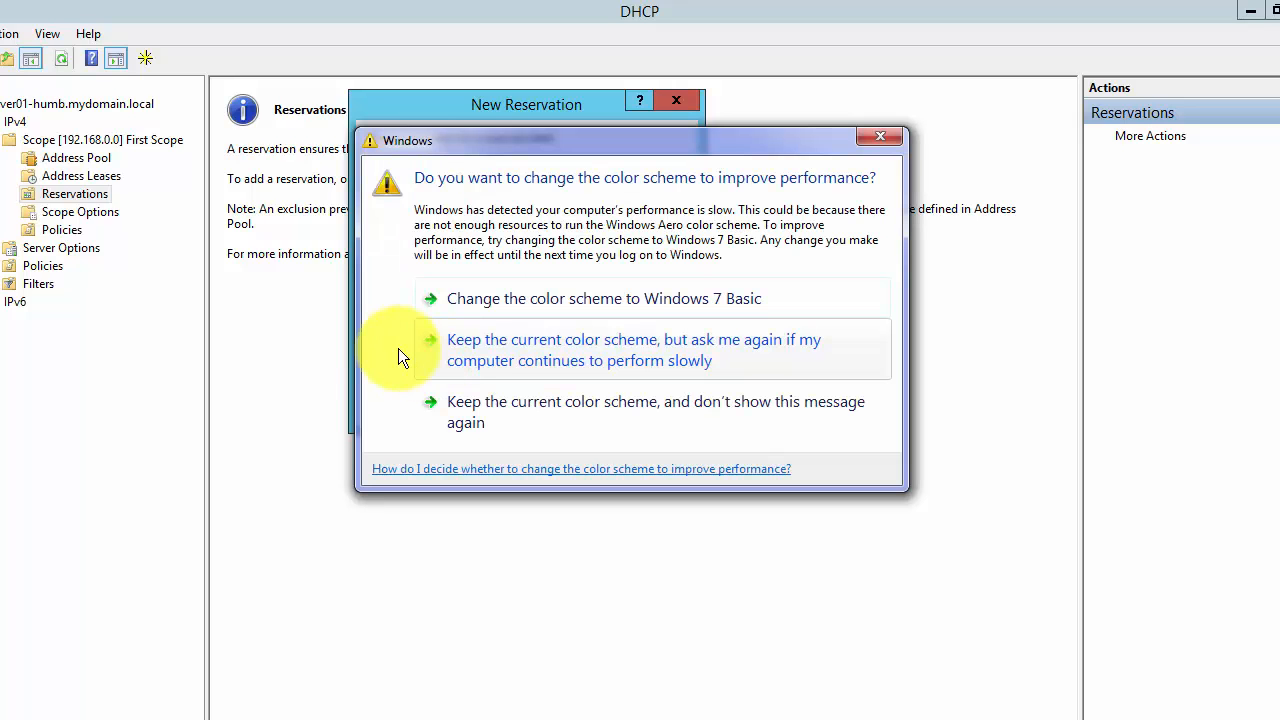
{"action": "left_click", "coordinate": [412, 101]}
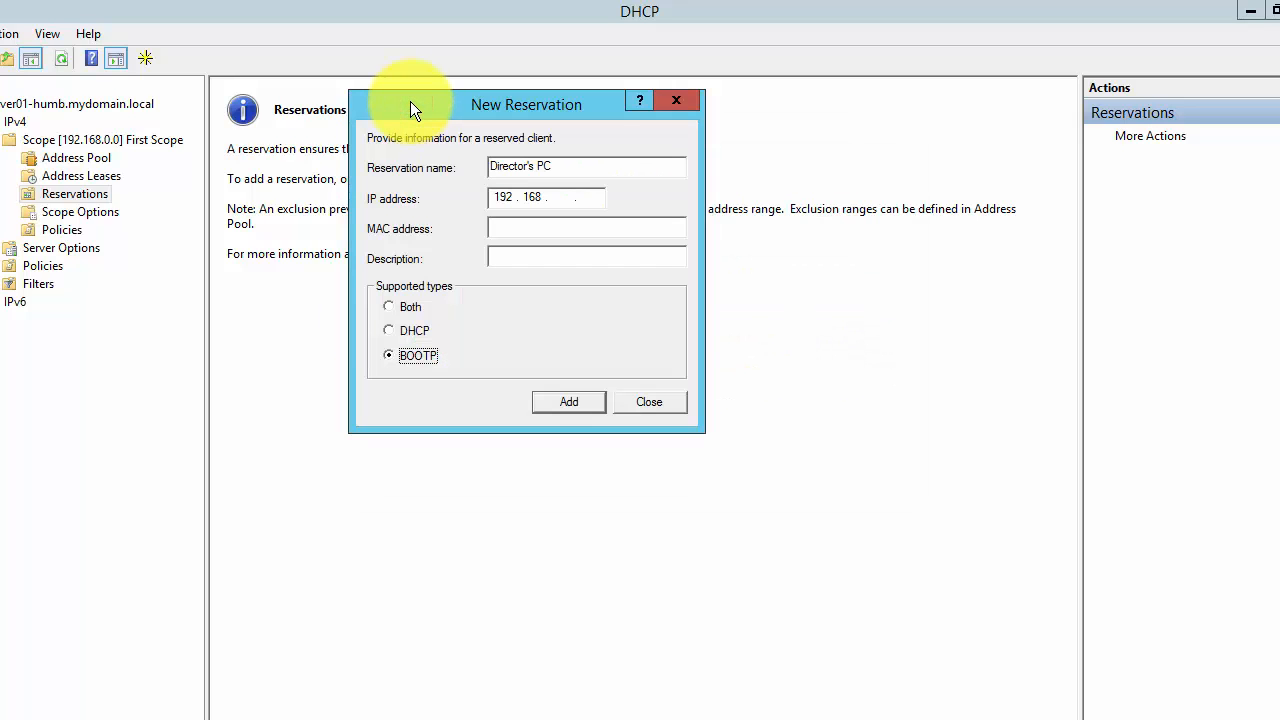
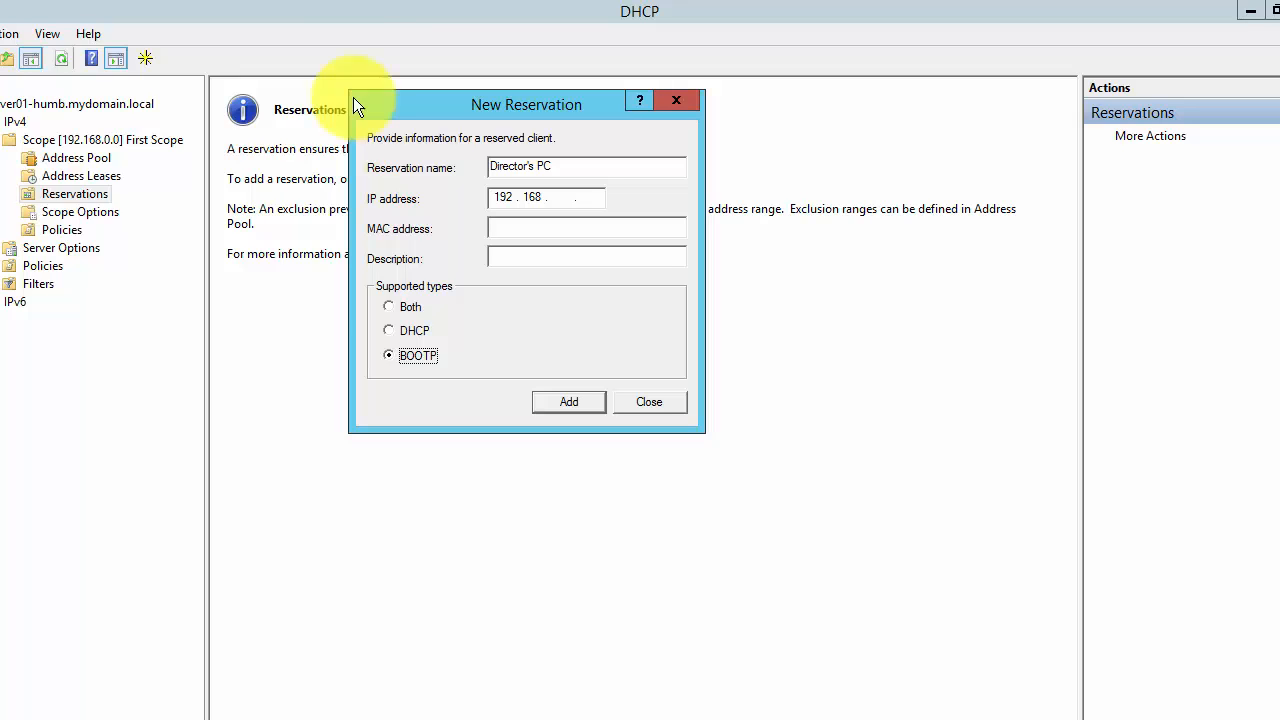
{"action": "left_click", "coordinate": [392, 307]}
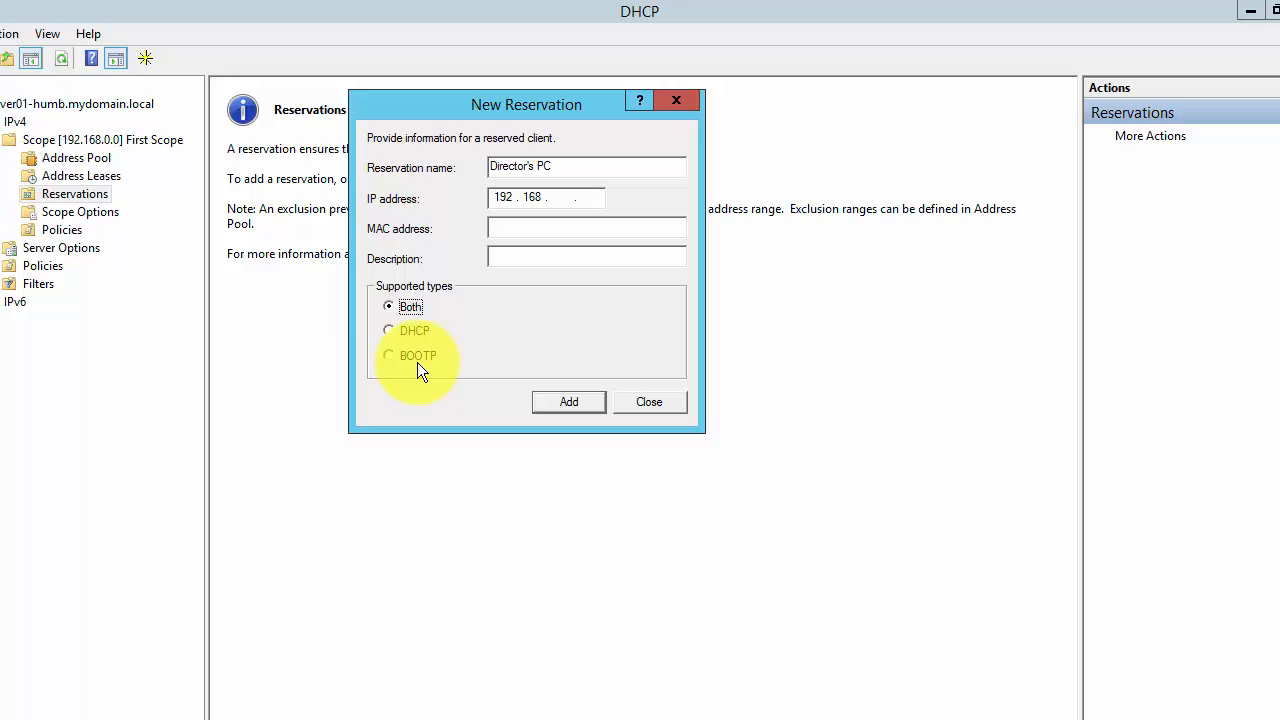
{"action": "left_click", "coordinate": [648, 408]}
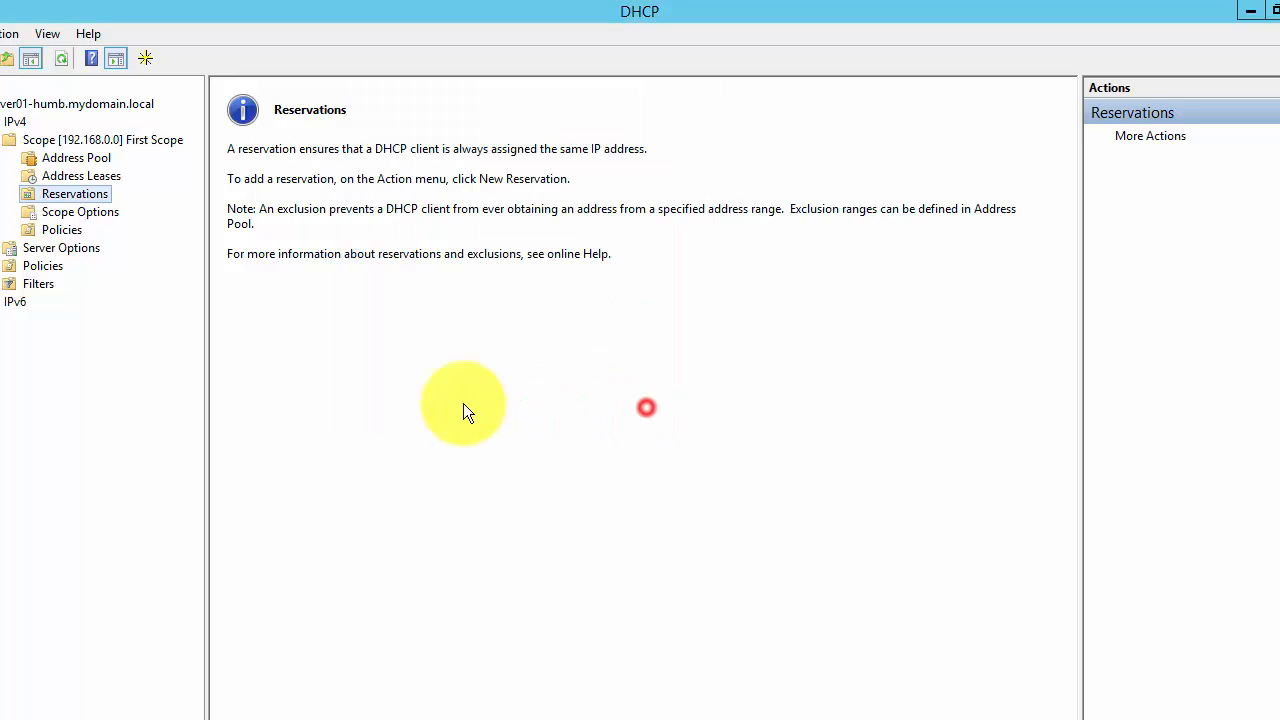
Step: Examine First Scope's scope options for the router, DNS servers and DNS domain name
{"action": "left_click", "coordinate": [82, 211]}
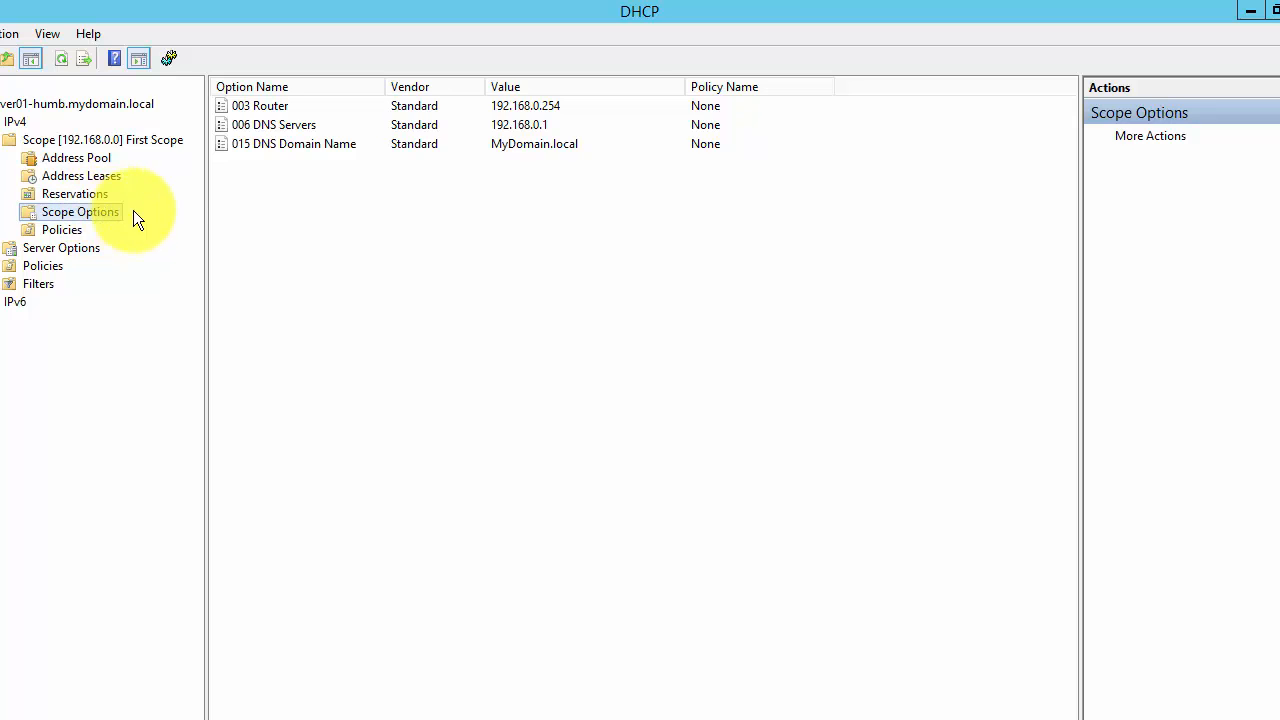
{"action": "left_click", "coordinate": [255, 108]}
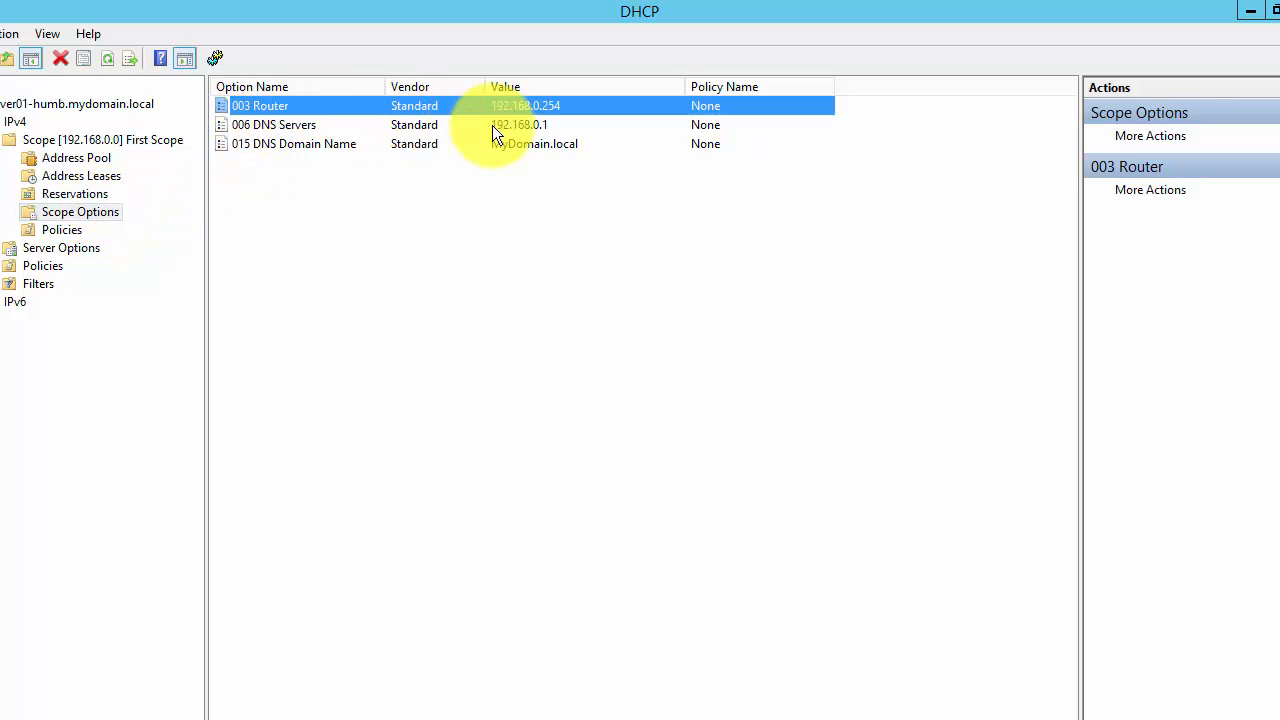
{"action": "left_click", "coordinate": [266, 126]}
{"action": "left_click", "coordinate": [283, 145]}
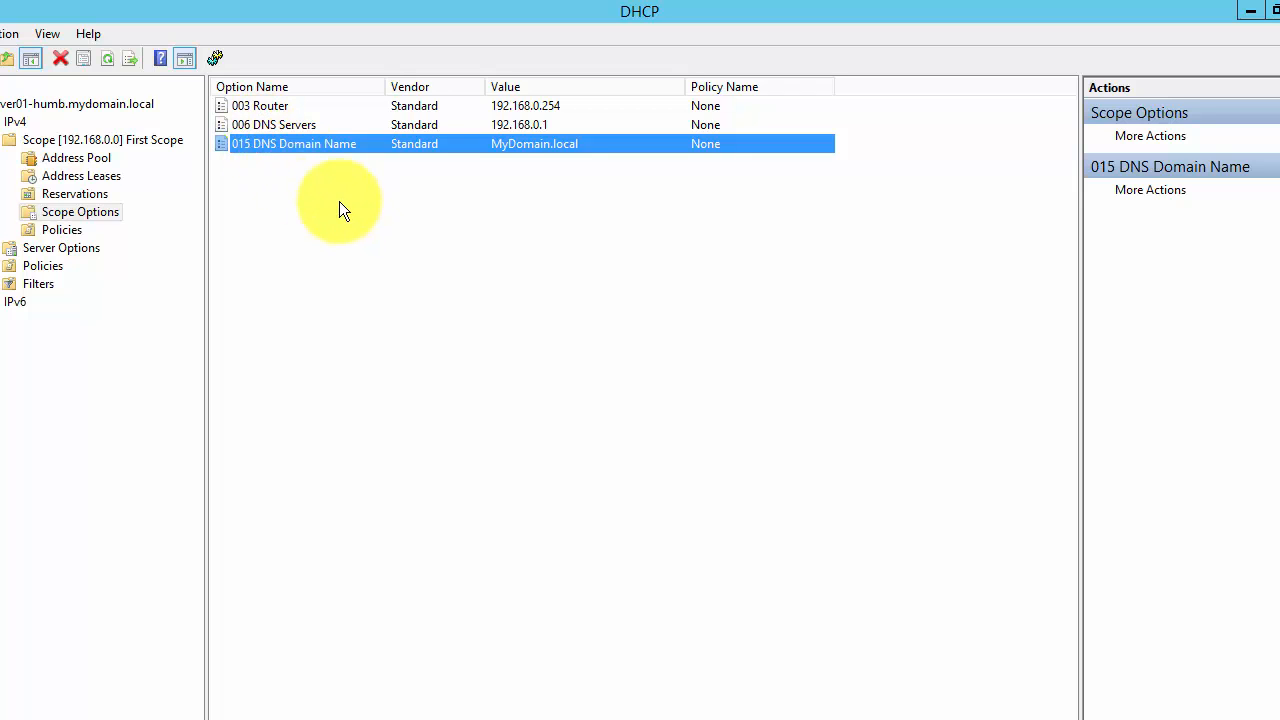
Step: Open the option configuration for the First Scope and examine the available scope options through 030 Mask Supplier Option
{"action": "left_click", "coordinate": [80, 212]}
{"action": "right_click", "coordinate": [82, 214]}
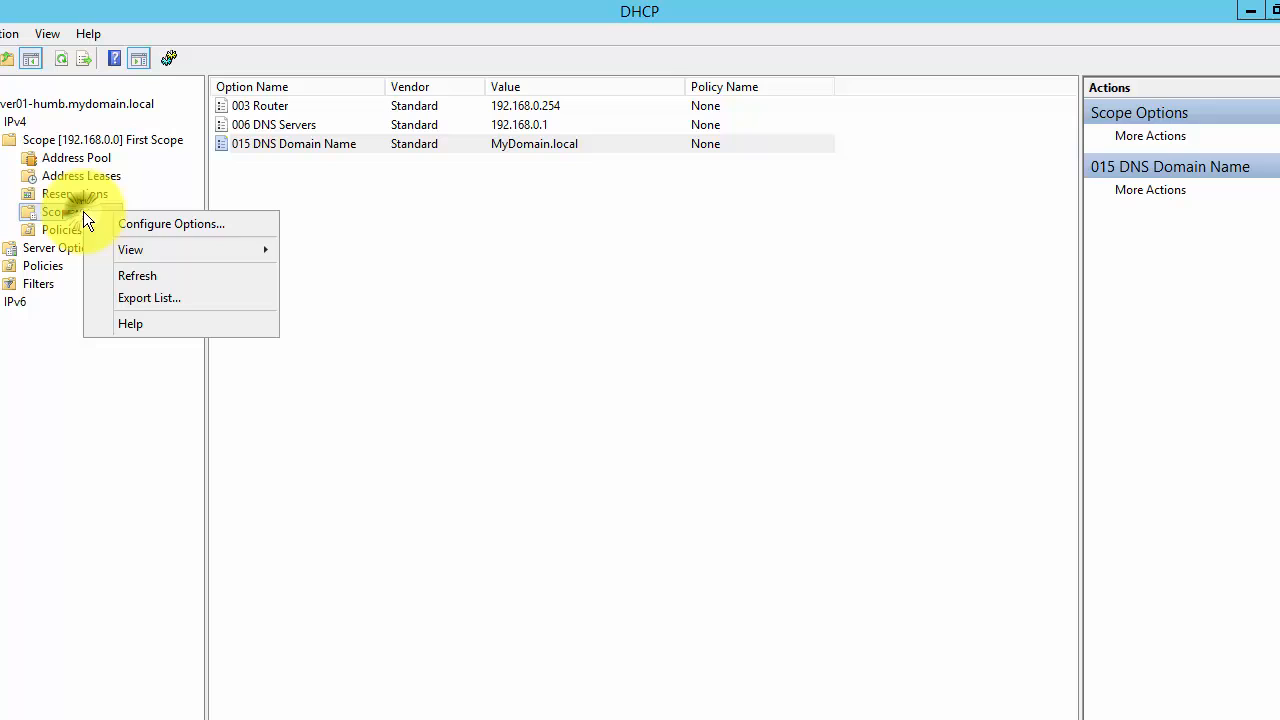
{"action": "left_click", "coordinate": [140, 223]}
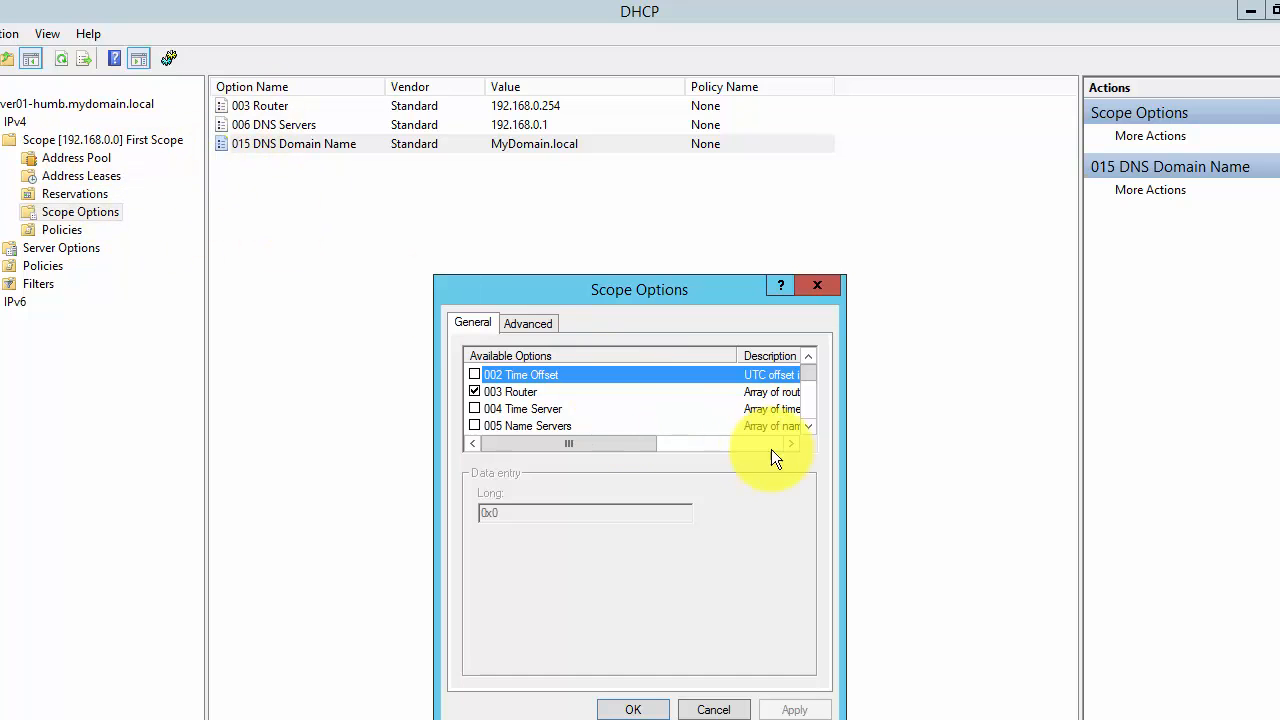
{"action": "left_click", "coordinate": [808, 426]}
{"action": "left_click", "coordinate": [808, 426]}
{"action": "left_click", "coordinate": [808, 426]}
{"action": "left_click", "coordinate": [808, 426]}
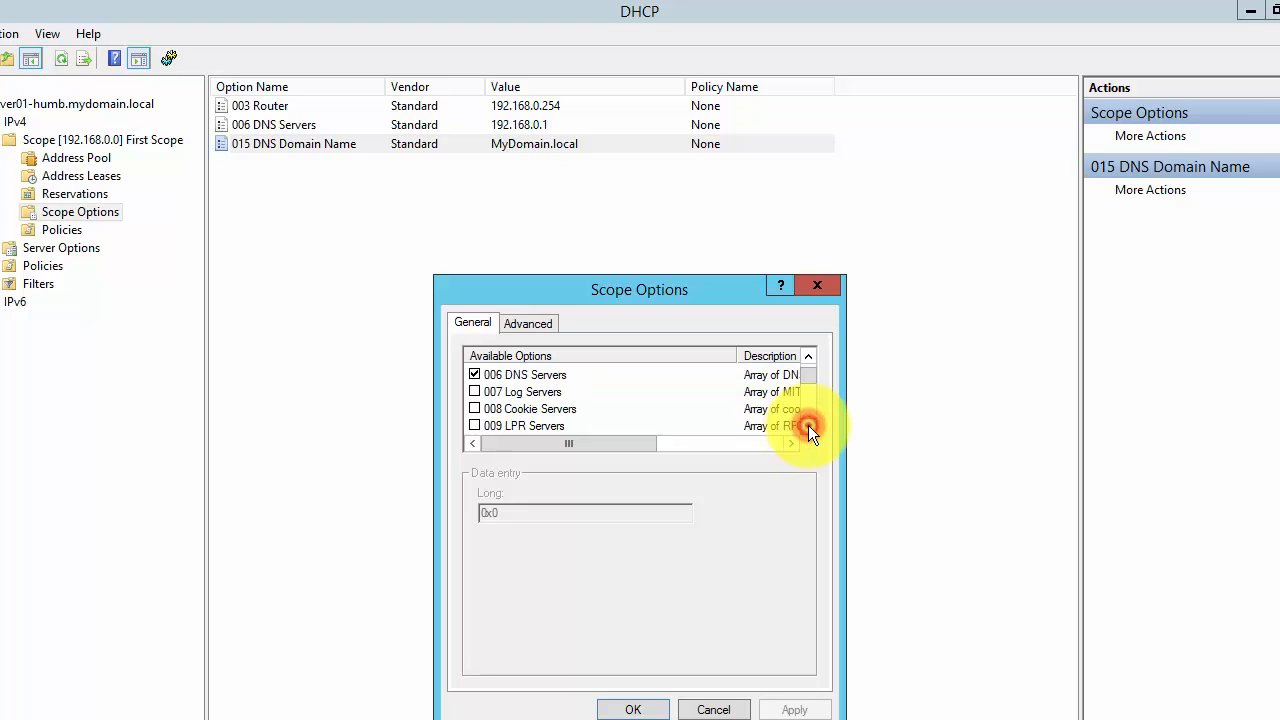
{"action": "left_click", "coordinate": [808, 426]}
{"action": "left_click", "coordinate": [808, 426]}
{"action": "left_click", "coordinate": [808, 426]}
{"action": "left_click", "coordinate": [808, 426]}
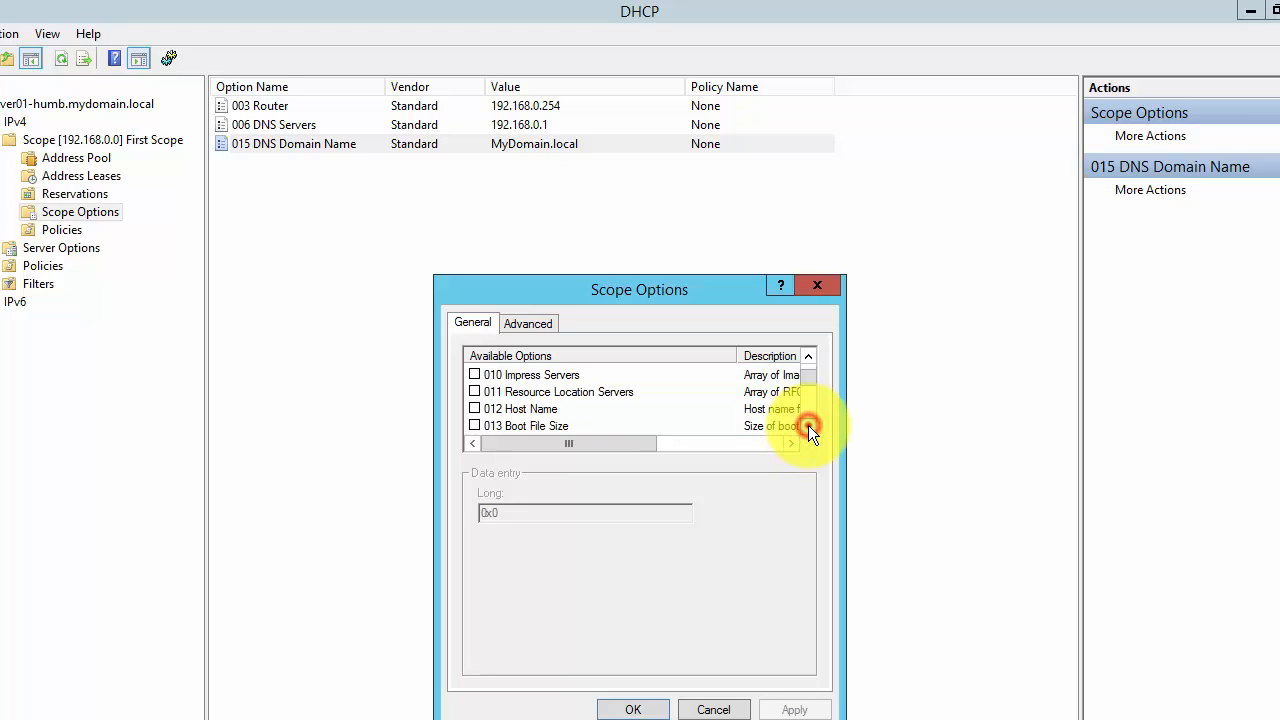
{"action": "left_click", "coordinate": [808, 426]}
{"action": "left_click", "coordinate": [808, 426]}
{"action": "left_click", "coordinate": [808, 426]}
{"action": "left_click", "coordinate": [808, 426]}
{"action": "left_click", "coordinate": [808, 426]}
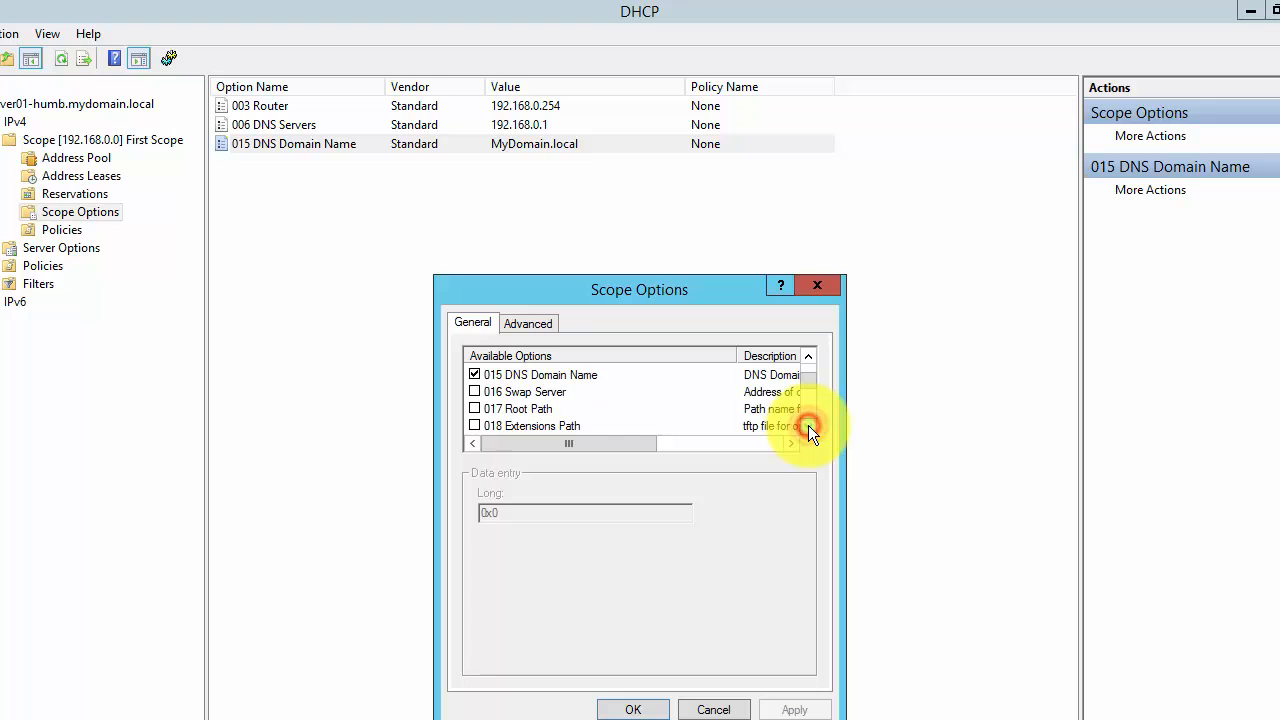
{"action": "left_click", "coordinate": [808, 426]}
{"action": "left_click", "coordinate": [808, 426]}
{"action": "left_click", "coordinate": [808, 426]}
{"action": "left_click", "coordinate": [808, 426]}
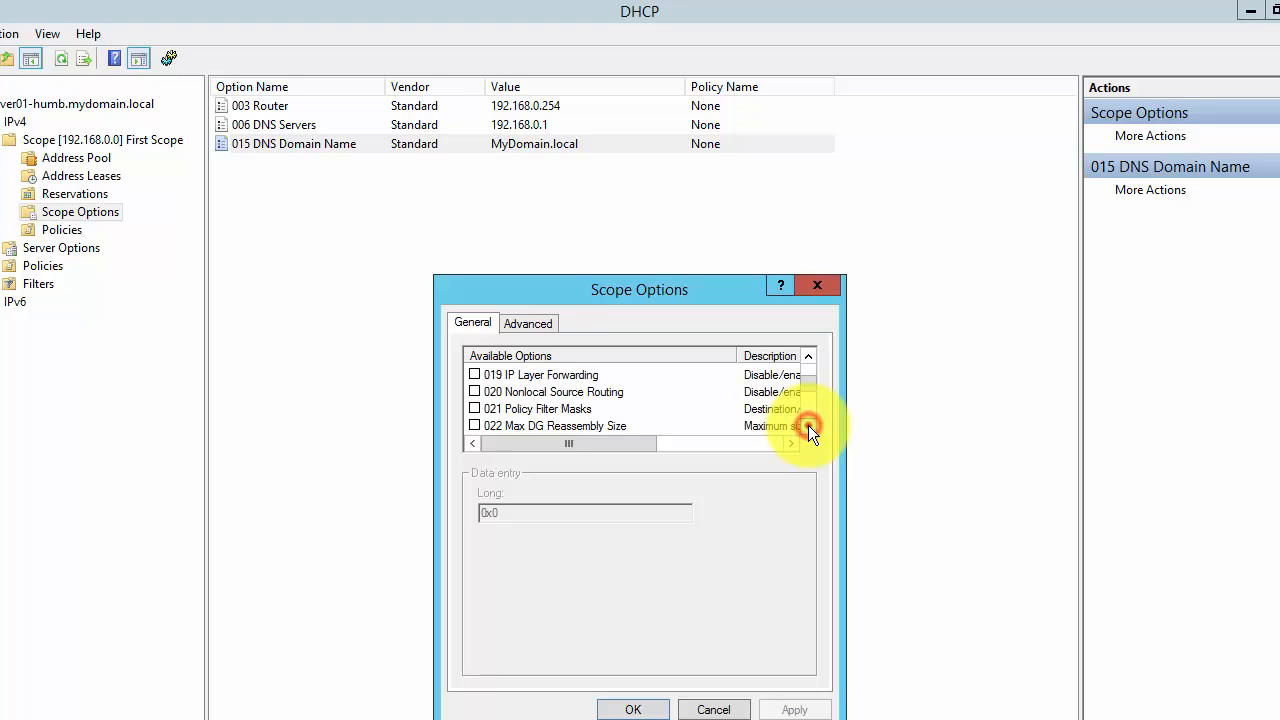
{"action": "left_click", "coordinate": [808, 426]}
{"action": "left_click", "coordinate": [808, 426]}
{"action": "left_click", "coordinate": [808, 426]}
{"action": "left_click", "coordinate": [808, 426]}
{"action": "left_click", "coordinate": [808, 426]}
{"action": "left_click", "coordinate": [808, 426]}
{"action": "left_click", "coordinate": [808, 426]}
{"action": "left_click", "coordinate": [808, 426]}
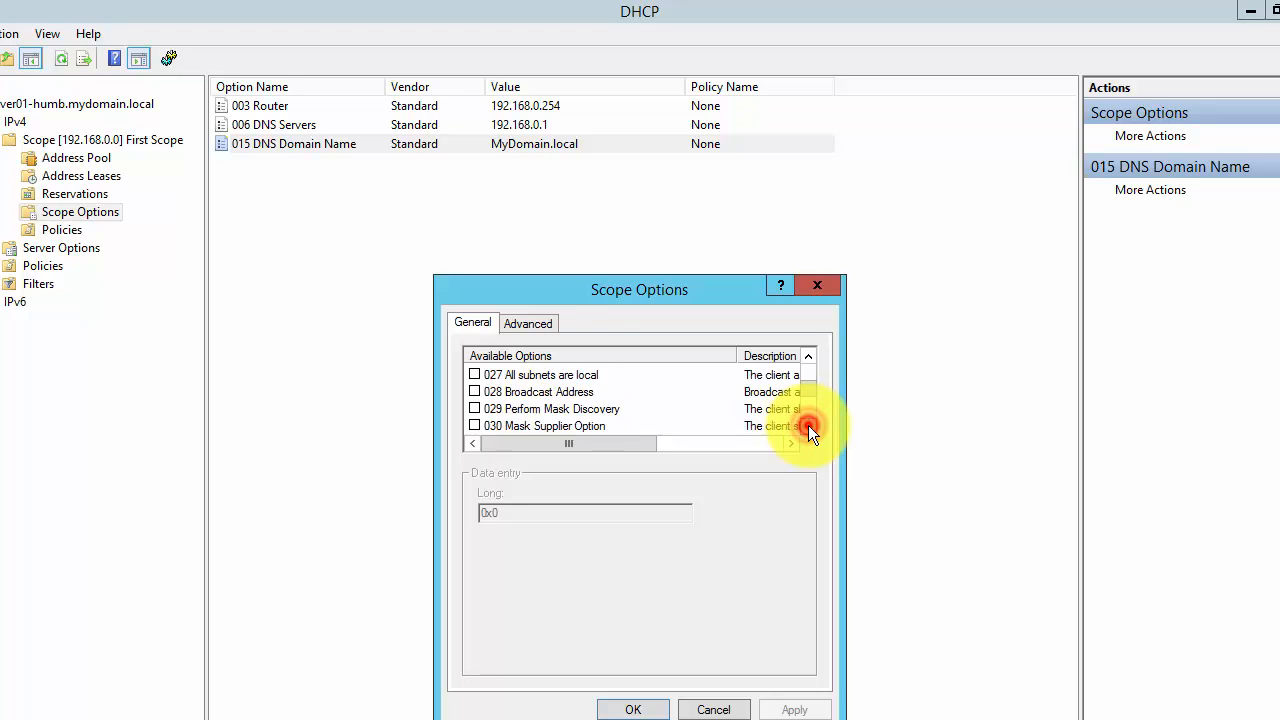
Step: Enable scope option 028 Broadcast Address to bring up its IP address entry, and disable it again
{"action": "left_click", "coordinate": [808, 426]}
{"action": "left_click", "coordinate": [475, 374]}
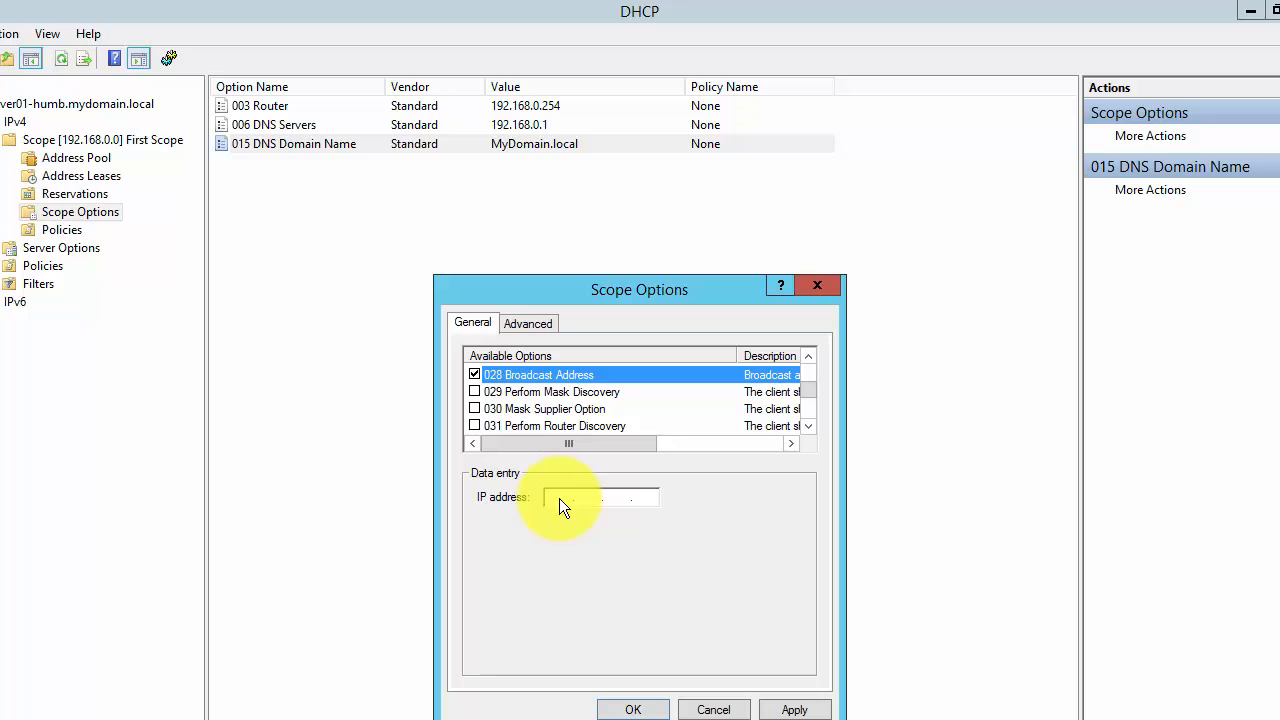
{"action": "left_click", "coordinate": [476, 375]}
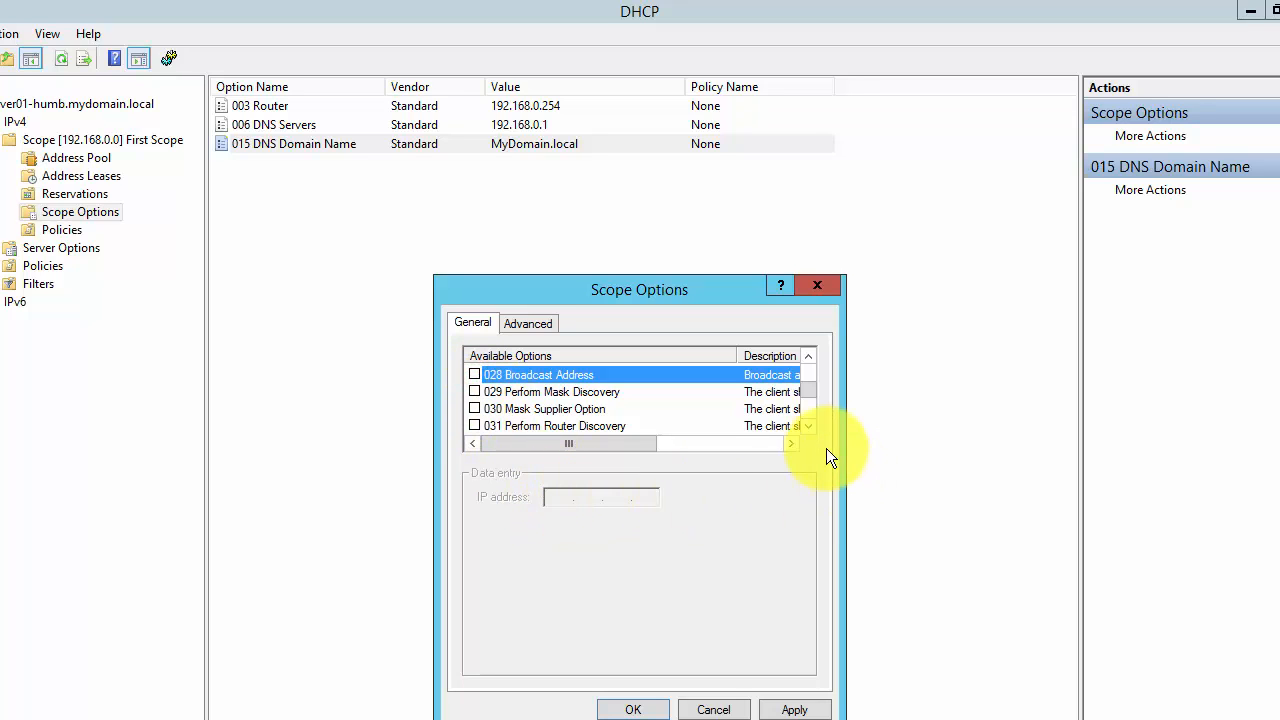
Step: Examine the remaining scope options through 040 NIS Domain Name and close the configuration without saving
{"action": "left_click", "coordinate": [809, 426]}
{"action": "left_click", "coordinate": [809, 426]}
{"action": "left_click", "coordinate": [809, 426]}
{"action": "left_click", "coordinate": [809, 426]}
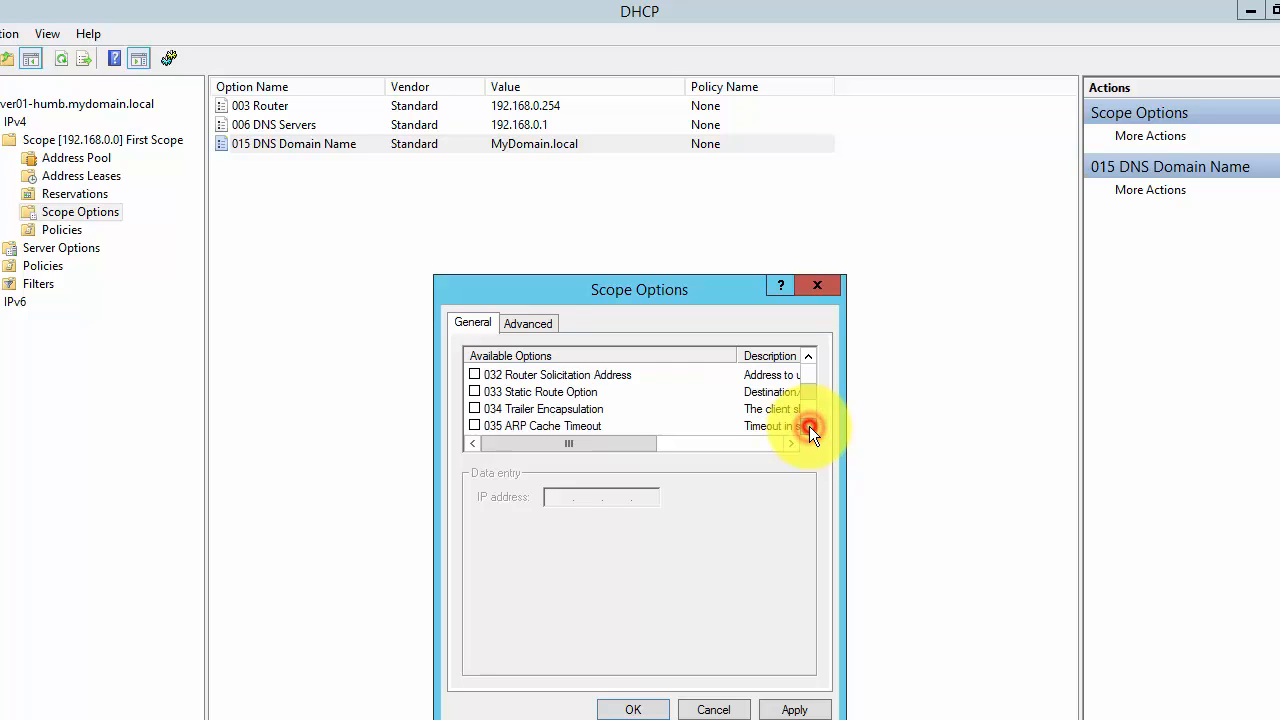
{"action": "left_click", "coordinate": [809, 426]}
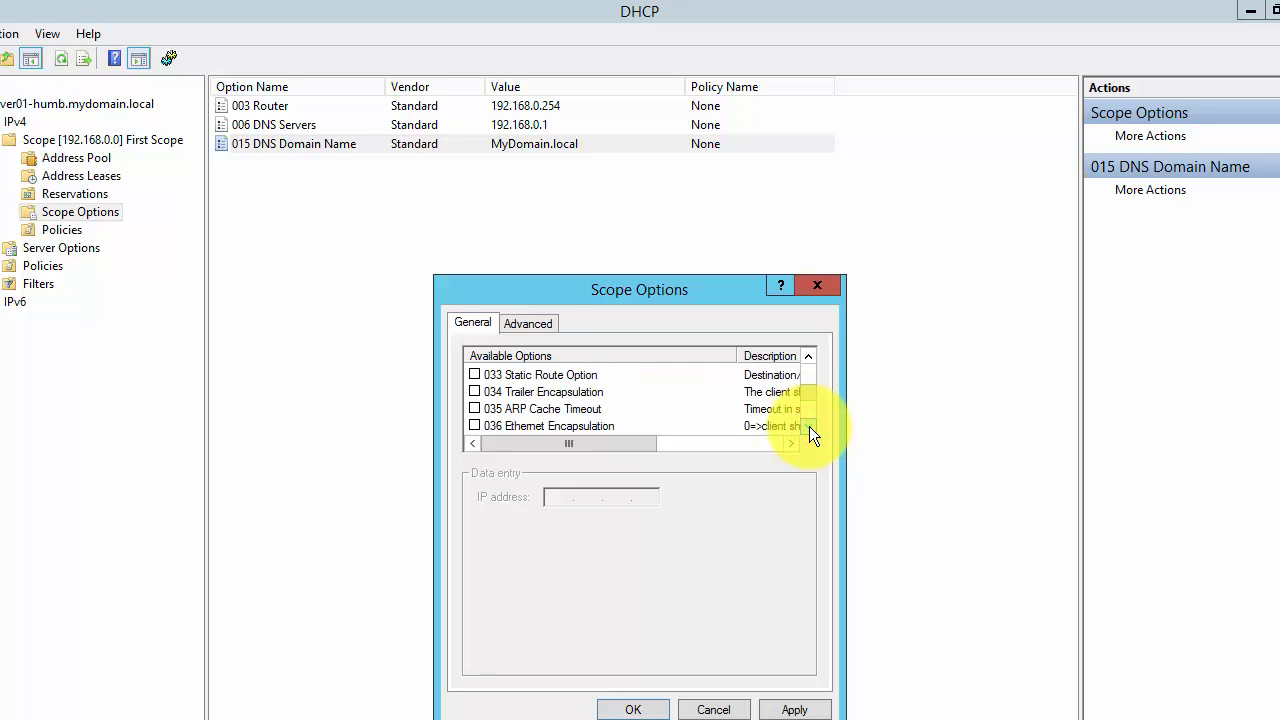
{"action": "left_click", "coordinate": [809, 426]}
{"action": "left_click", "coordinate": [809, 426]}
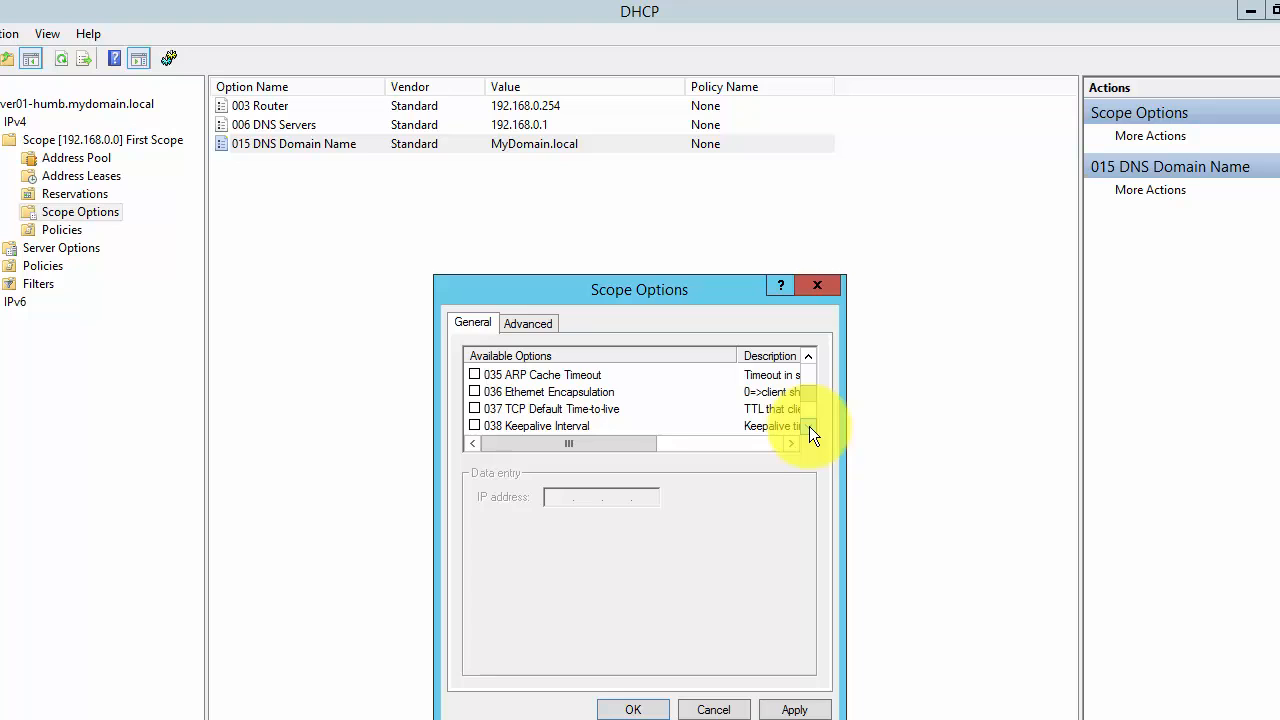
{"action": "left_click", "coordinate": [809, 426]}
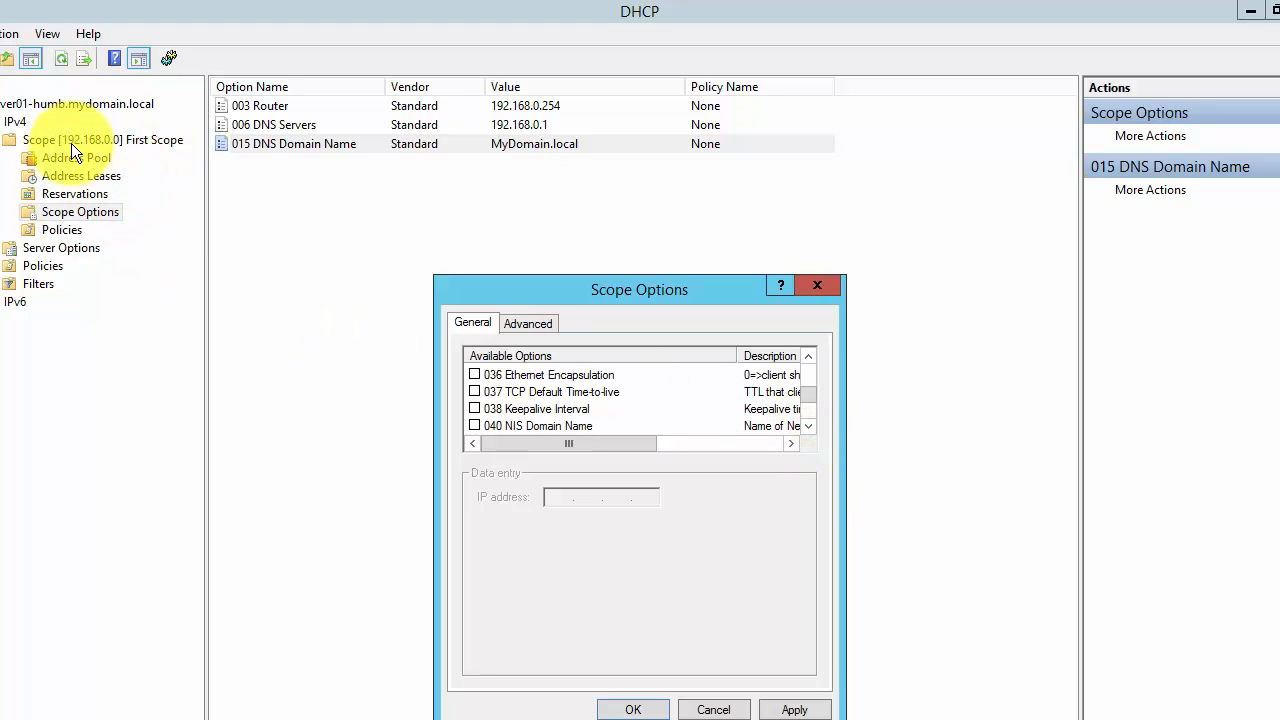
{"action": "left_click", "coordinate": [714, 709]}
Step: Open the DHCP server options configuration and enable 002 Time Offset, 003 Router, 004 Time Server and 005 Name Servers
{"action": "left_click", "coordinate": [62, 248]}
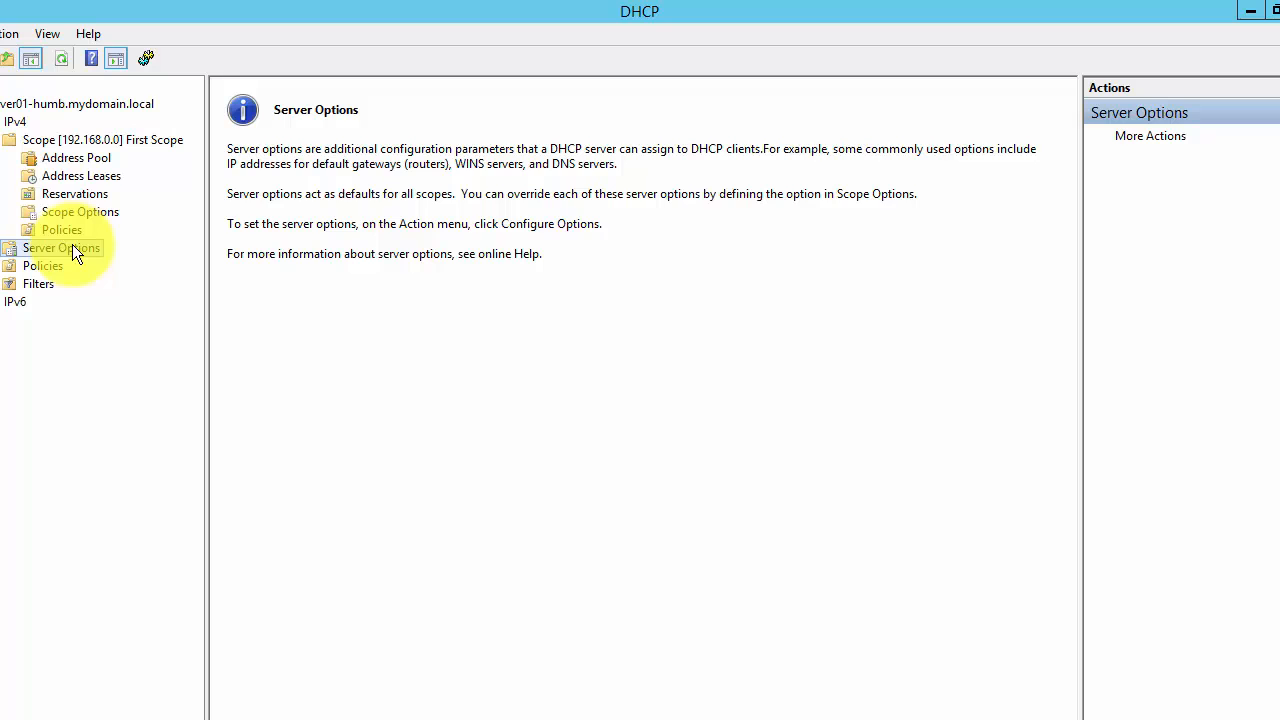
{"action": "right_click", "coordinate": [81, 246]}
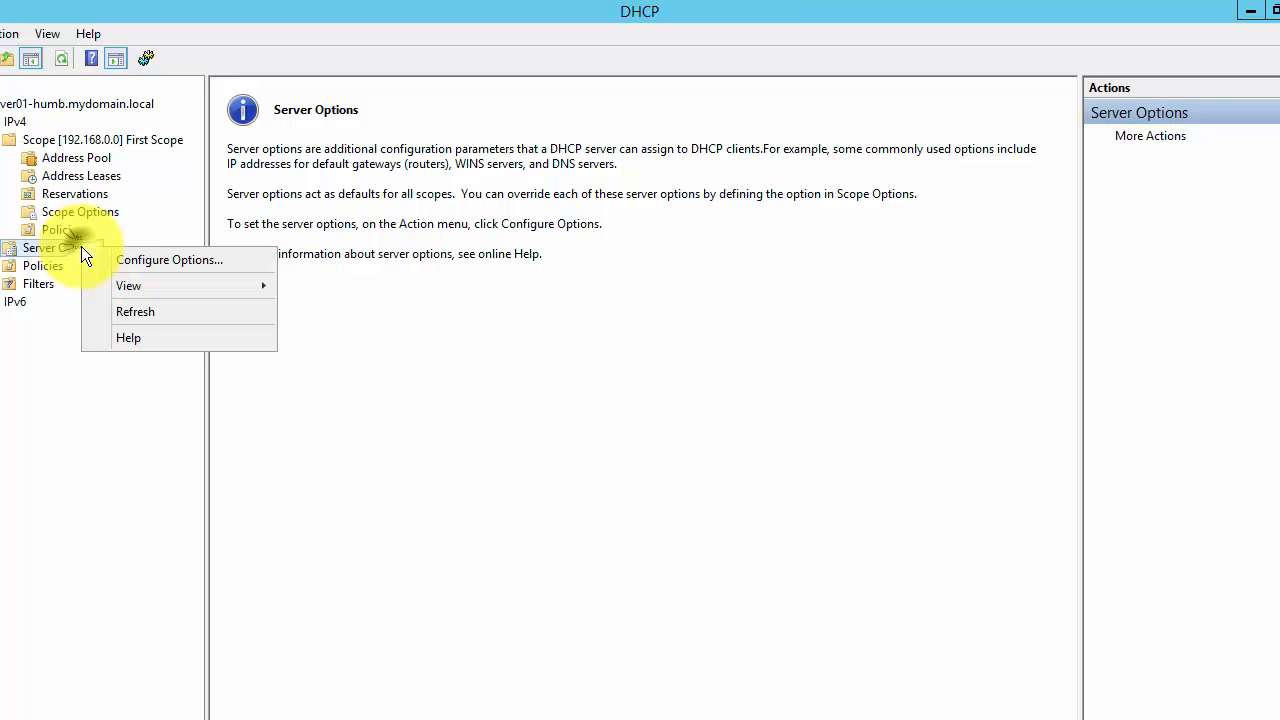
{"action": "left_click", "coordinate": [117, 254]}
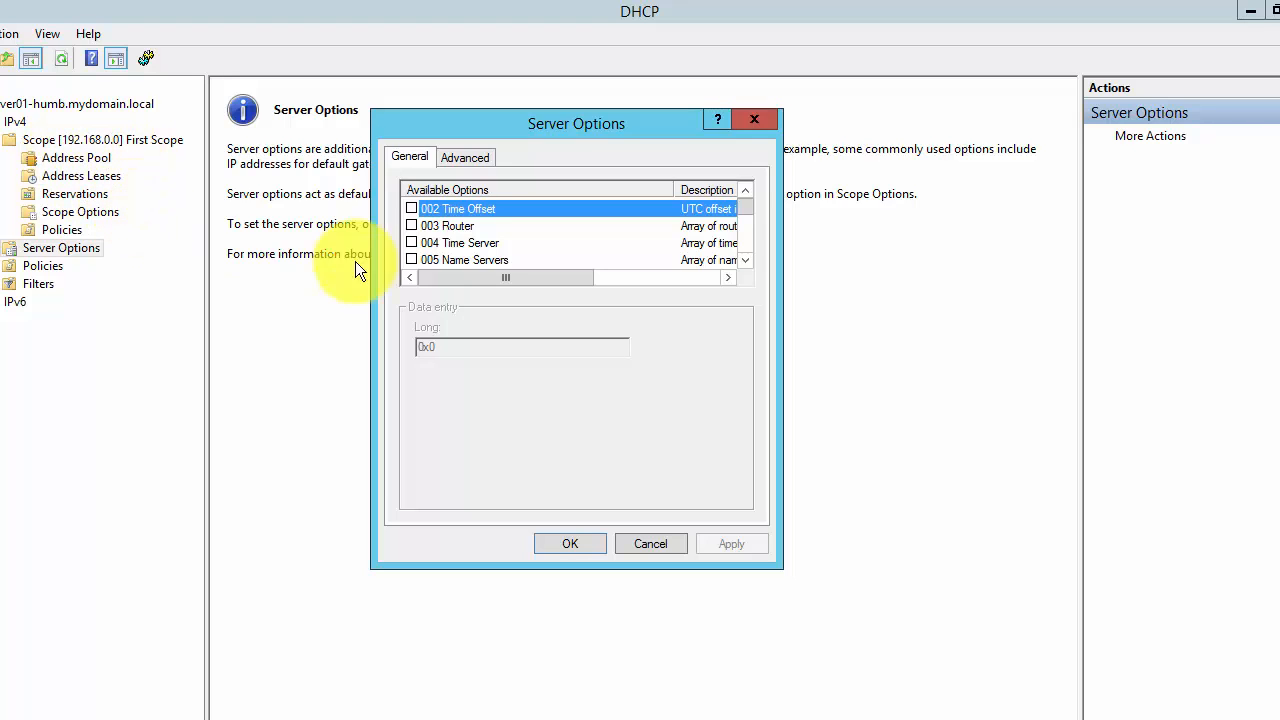
{"action": "left_click", "coordinate": [410, 207]}
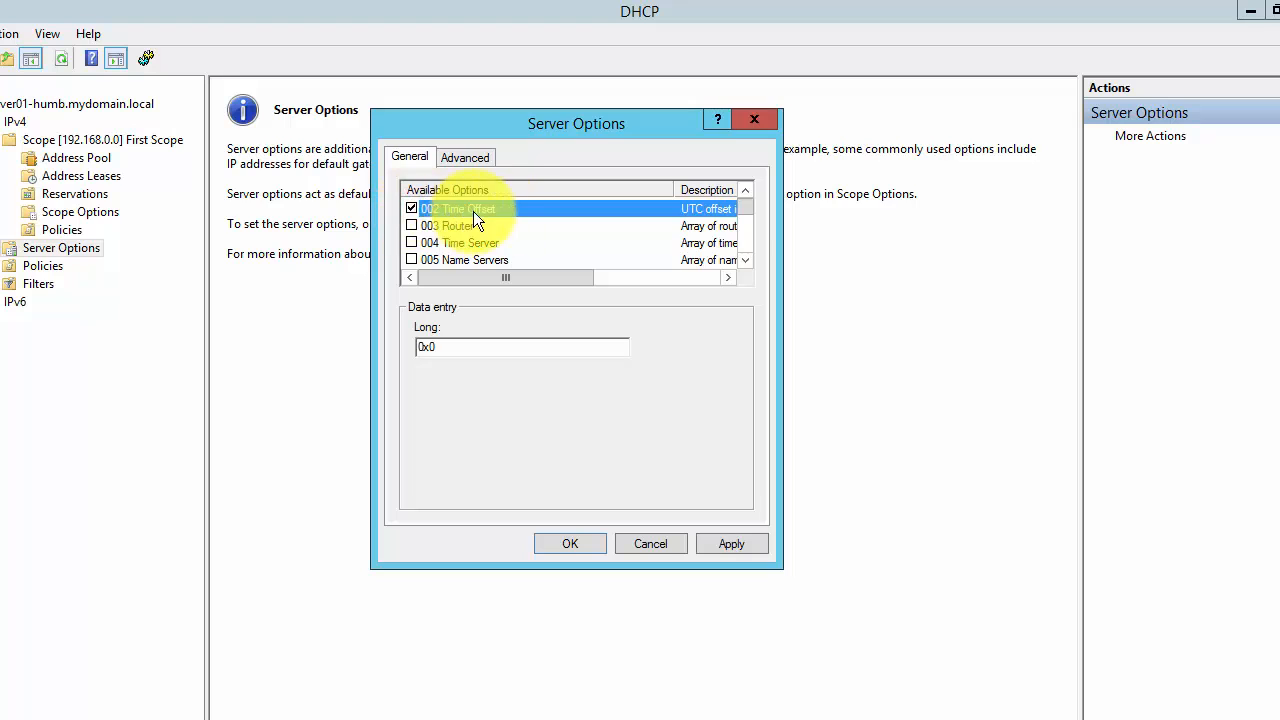
{"action": "left_click", "coordinate": [410, 225]}
{"action": "left_click", "coordinate": [410, 242]}
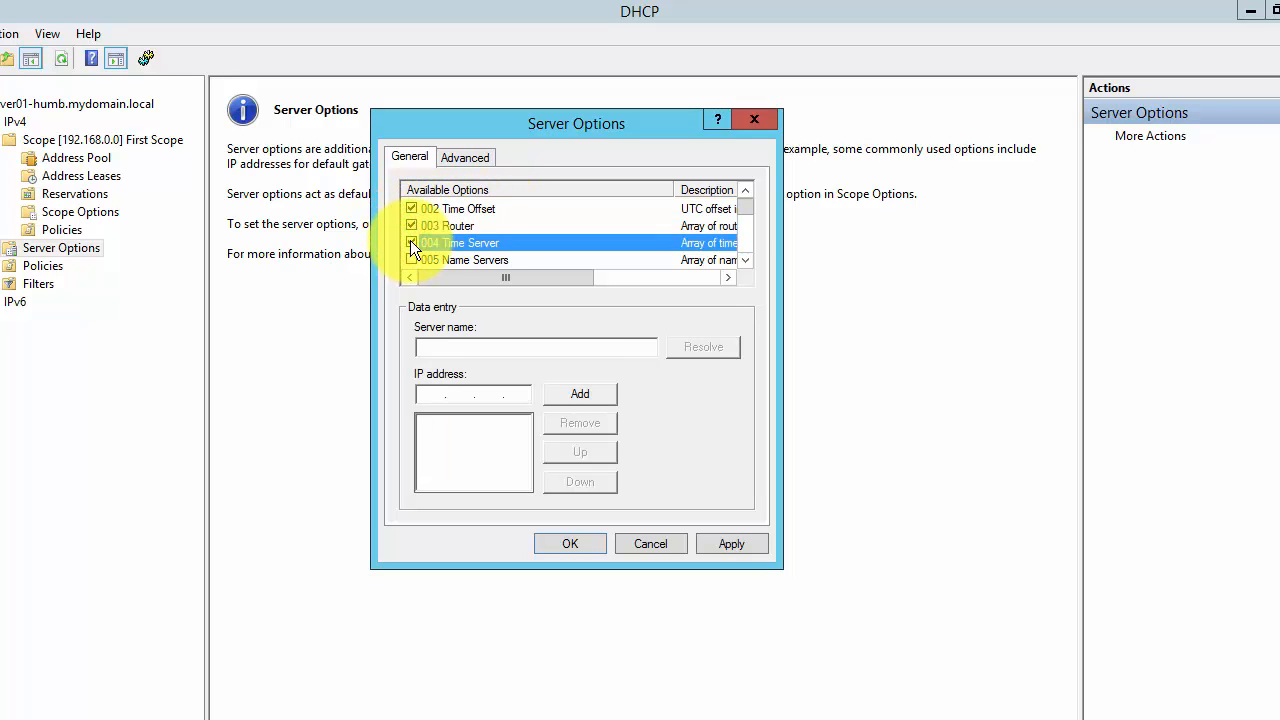
{"action": "left_click", "coordinate": [410, 261]}
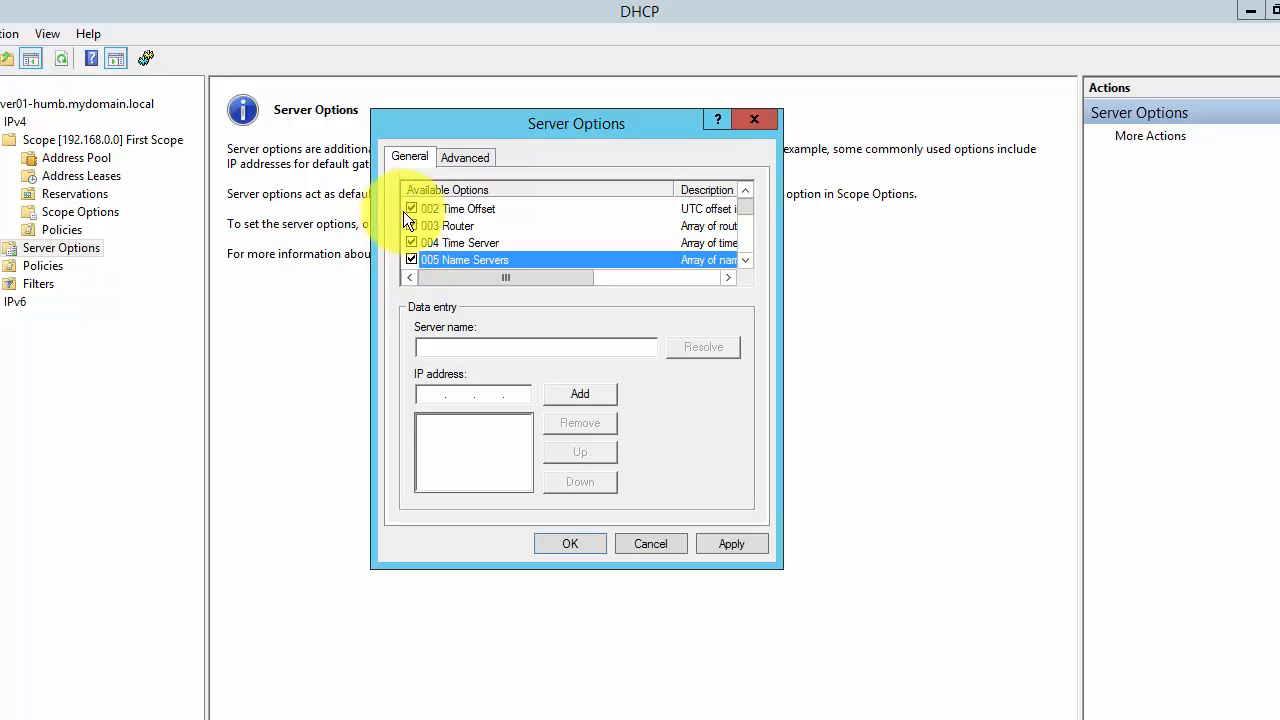
Step: Disable server options 002 through 005 again and cancel the server options configuration
{"action": "left_click", "coordinate": [409, 209]}
{"action": "left_click", "coordinate": [410, 225]}
{"action": "left_click", "coordinate": [411, 242]}
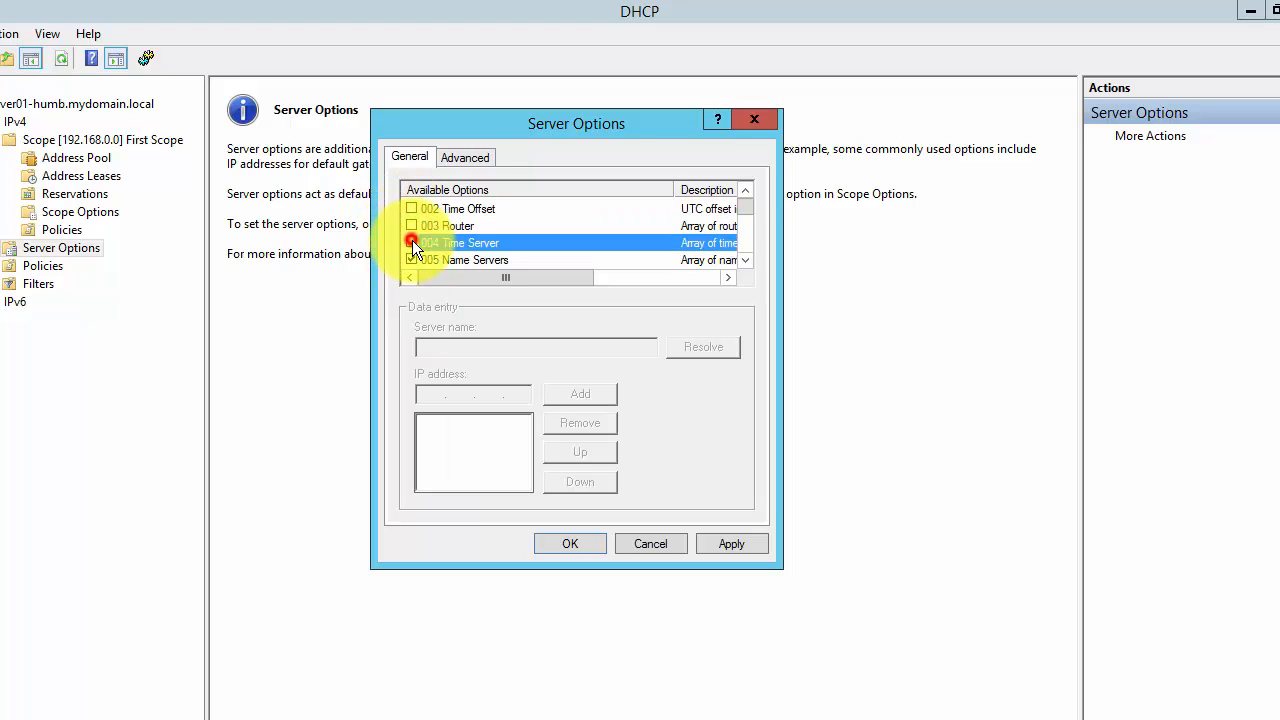
{"action": "left_click", "coordinate": [411, 260]}
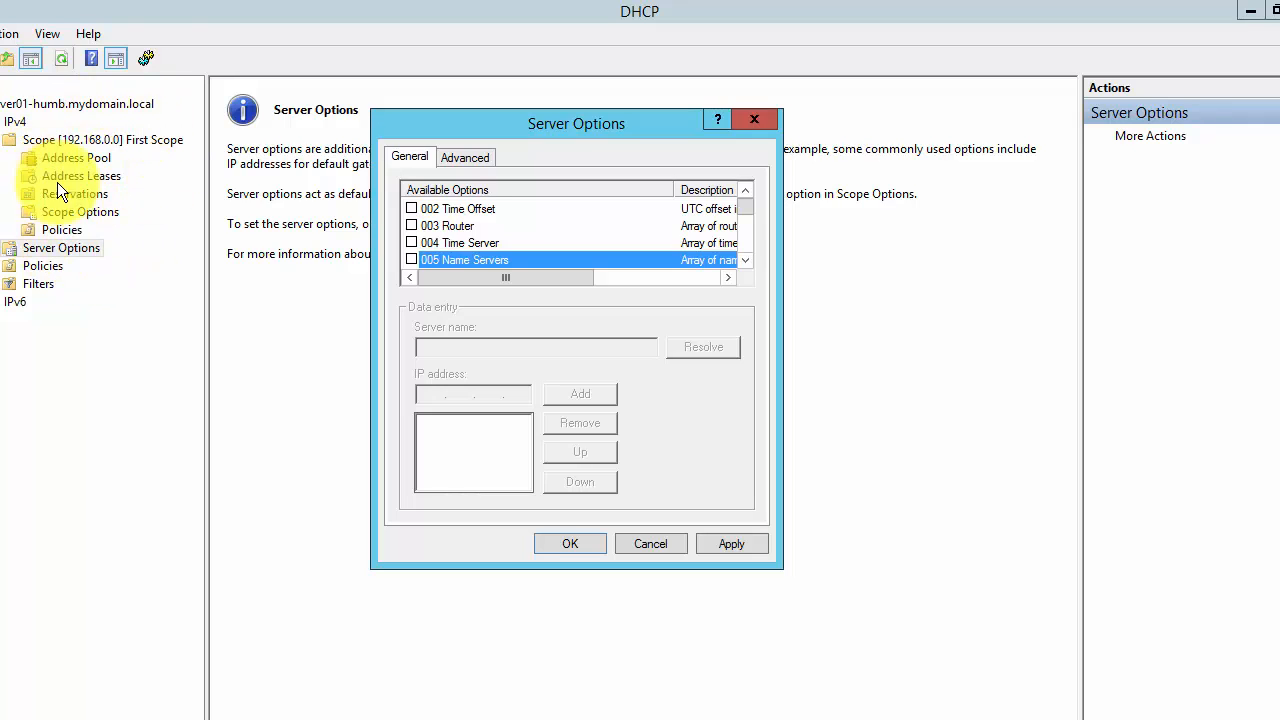
{"action": "left_click", "coordinate": [648, 545]}
Step: View the server-level IPv4 policies and the Allow and Deny filter lists
{"action": "left_click", "coordinate": [56, 267]}
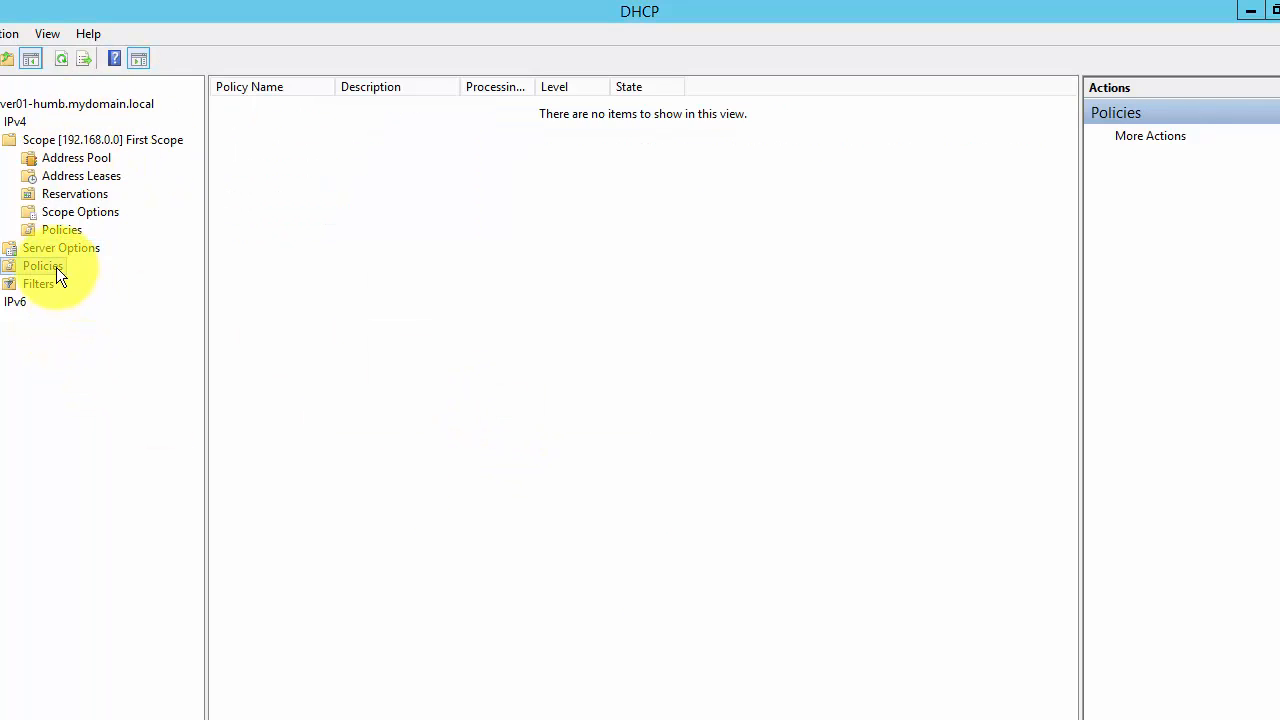
{"action": "left_click", "coordinate": [49, 288]}
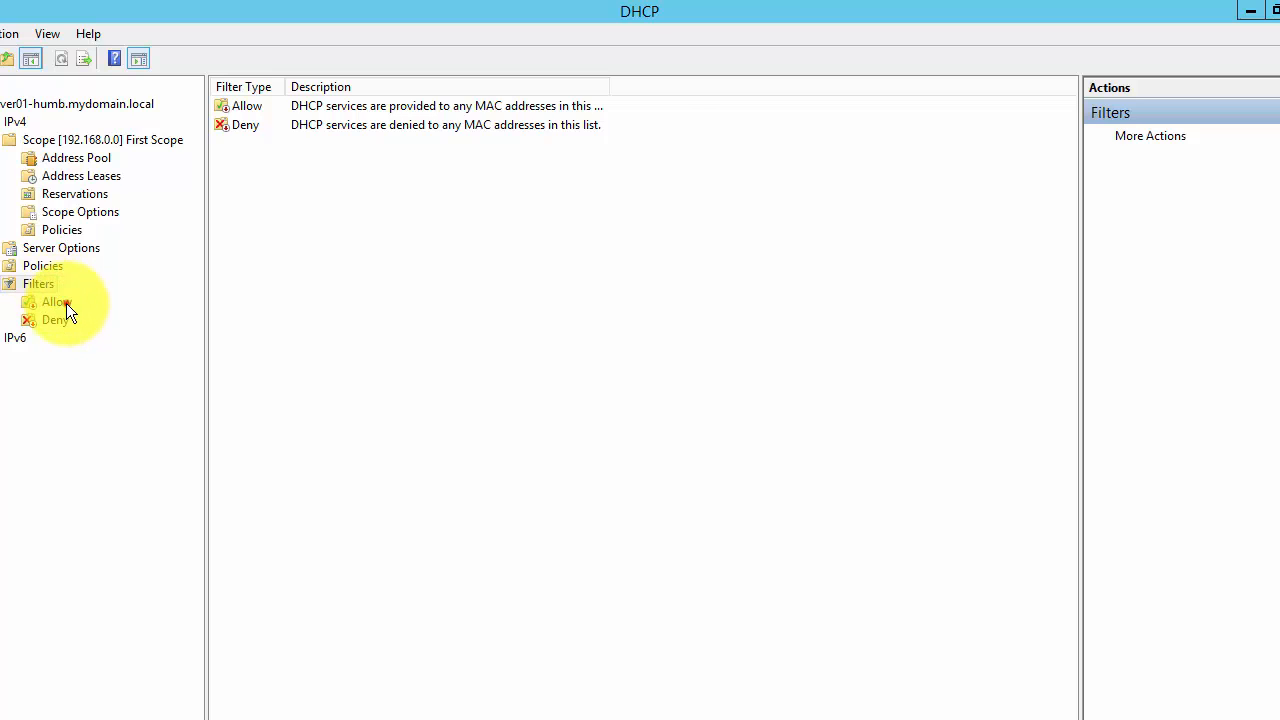
{"action": "left_click", "coordinate": [66, 303]}
{"action": "left_click", "coordinate": [64, 321]}
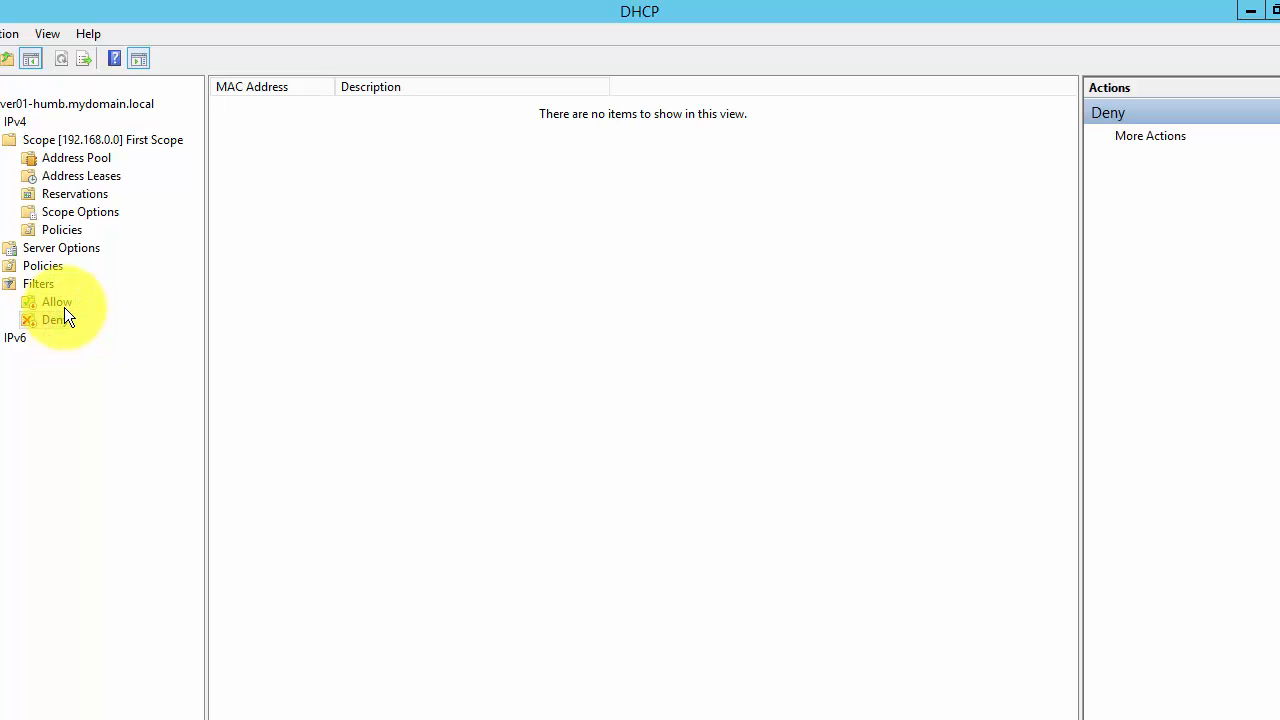
Step: Examine the new filter form for the Allow list and close it without adding a MAC address
{"action": "left_click", "coordinate": [64, 304]}
{"action": "right_click", "coordinate": [64, 304]}
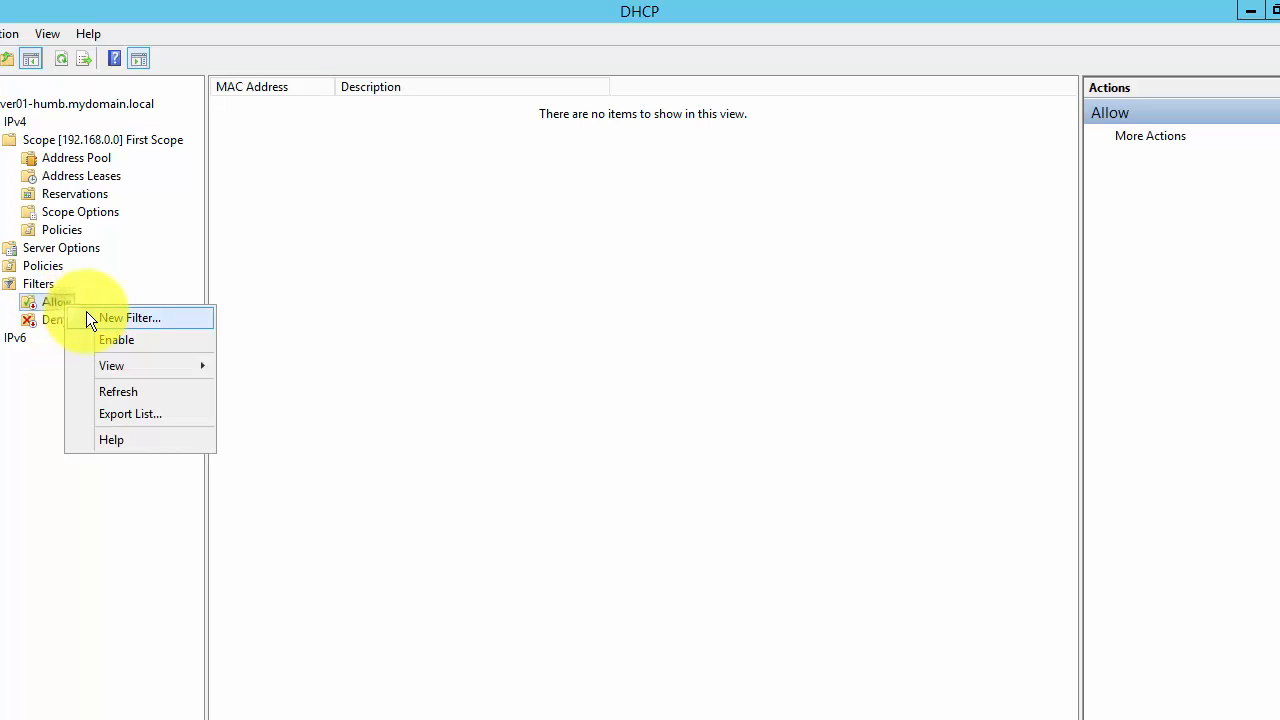
{"action": "left_click", "coordinate": [89, 313]}
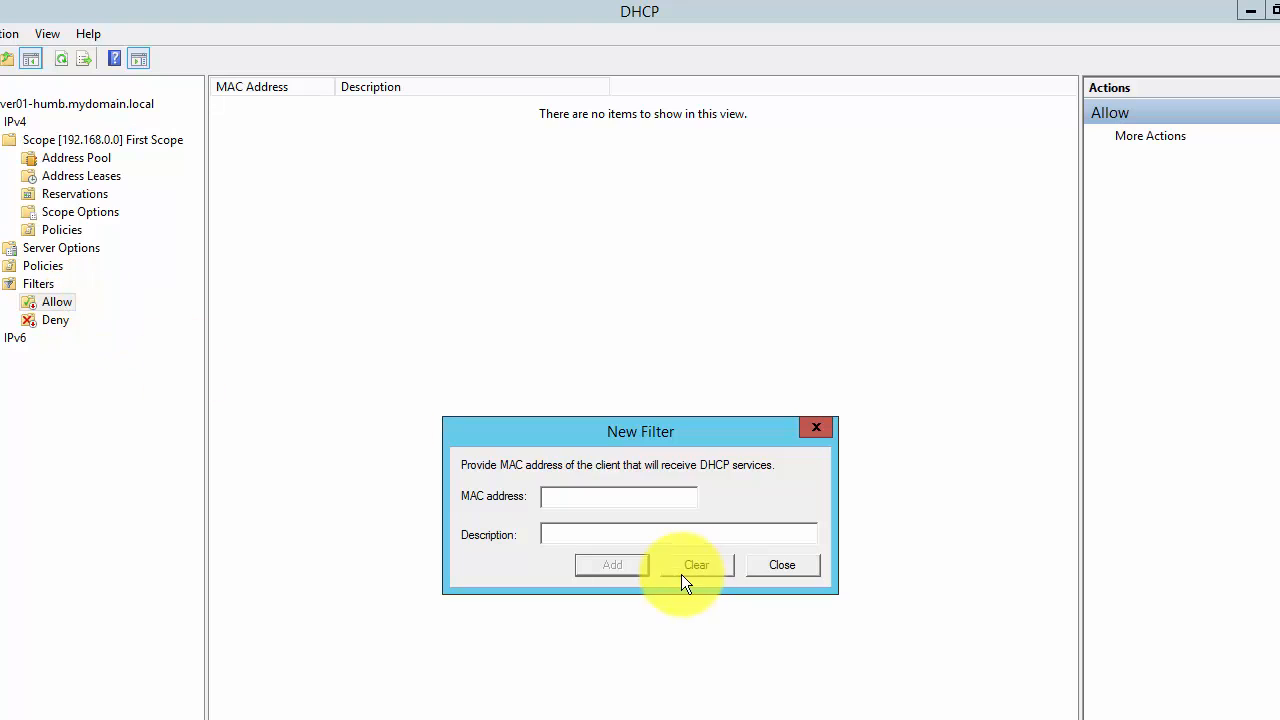
{"action": "left_click", "coordinate": [777, 571]}
Step: Examine the new filter form for the Deny list and close it without adding a MAC address
{"action": "left_click", "coordinate": [48, 322]}
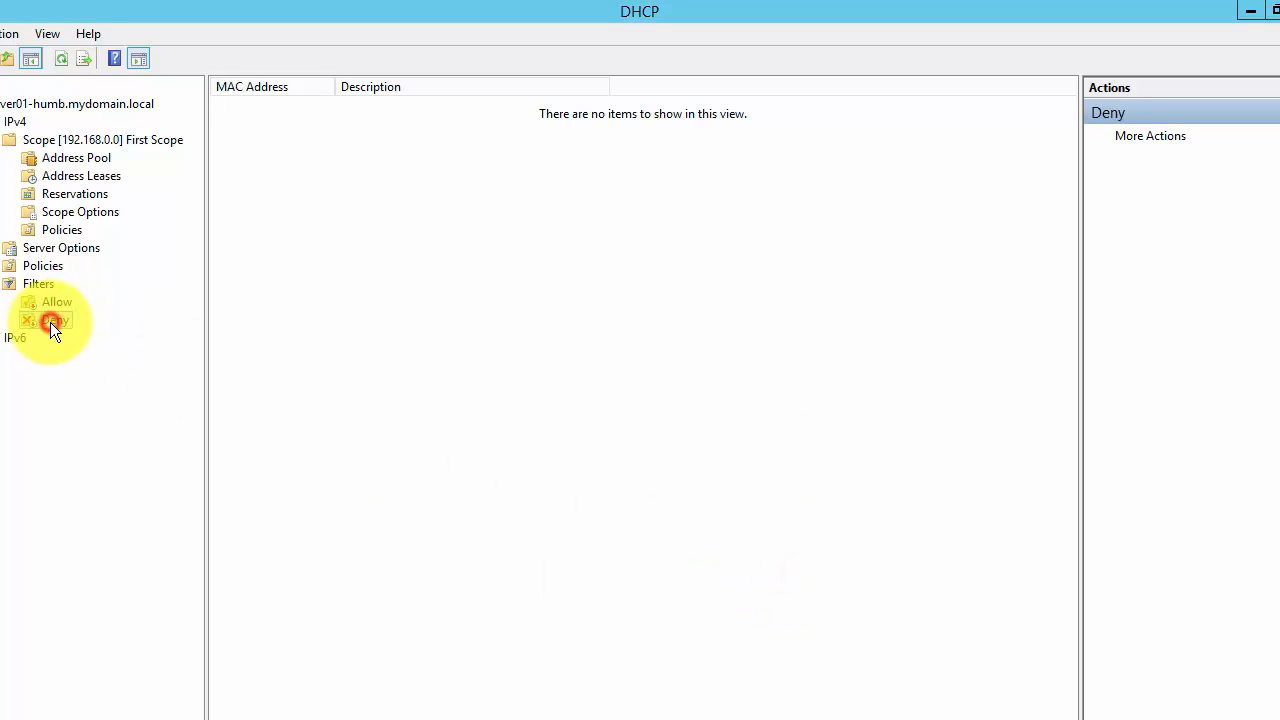
{"action": "right_click", "coordinate": [50, 322]}
{"action": "left_click", "coordinate": [87, 335]}
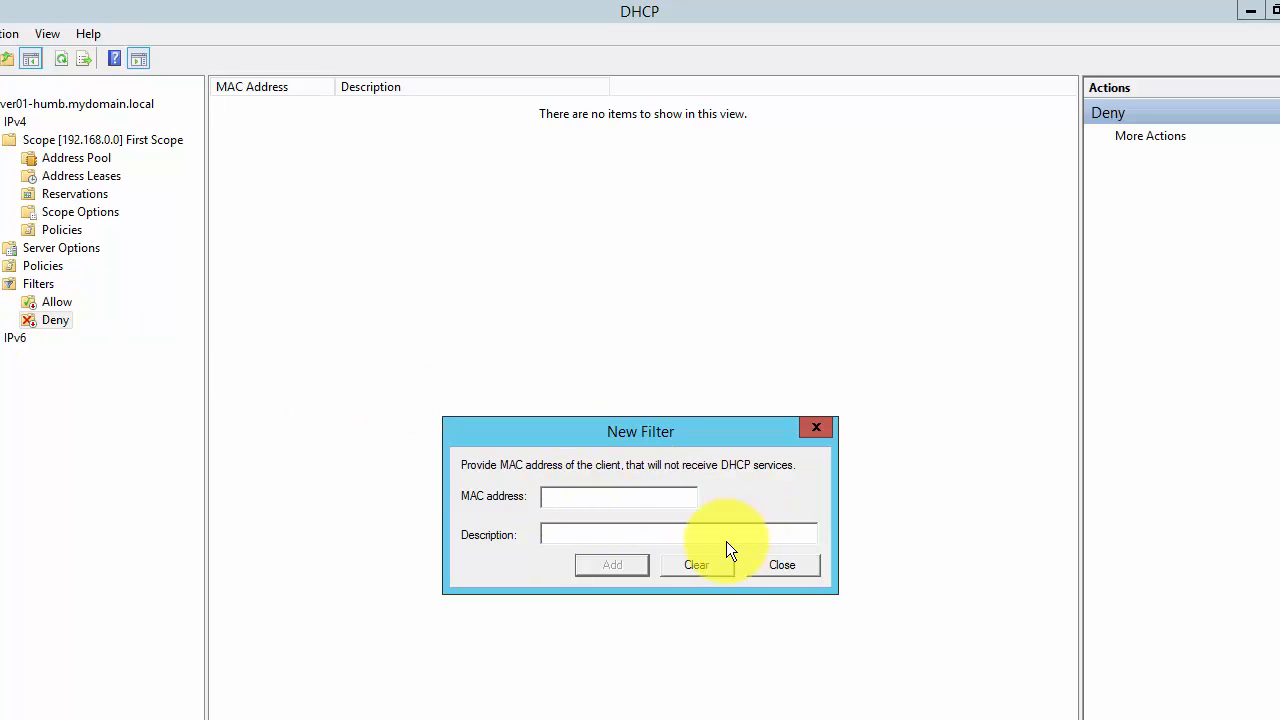
{"action": "left_click", "coordinate": [781, 566]}
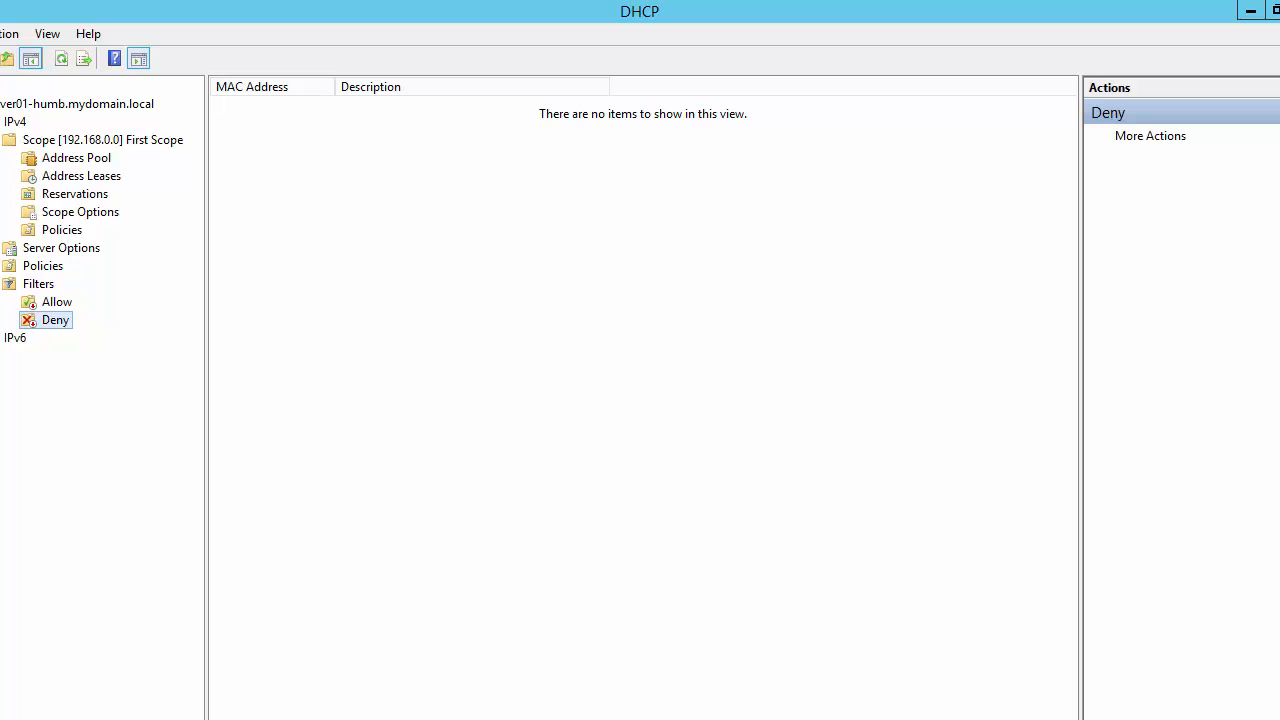
Step: Switch to OneNote and mark the DHCP item in the Day03 list with "(DONE)"
{"action": "left_click", "coordinate": [560, 719]}
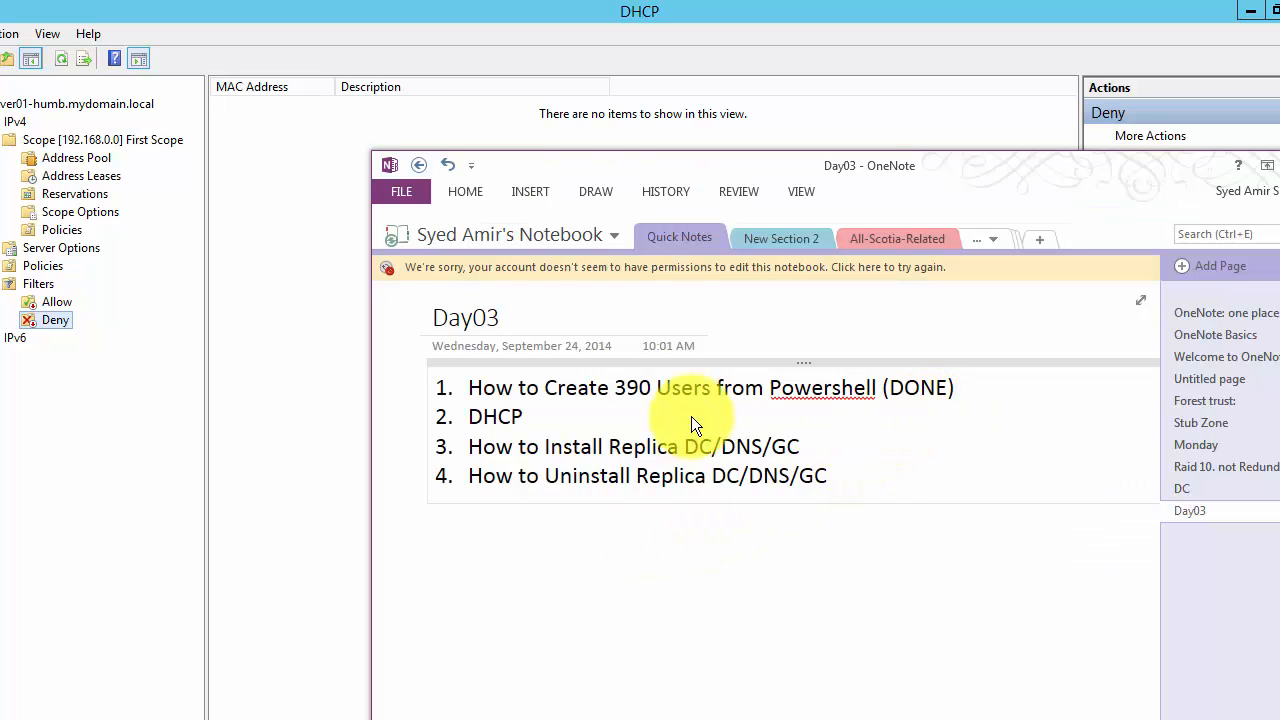
{"action": "left_click", "coordinate": [663, 415]}
{"action": "type", "text": "D"}
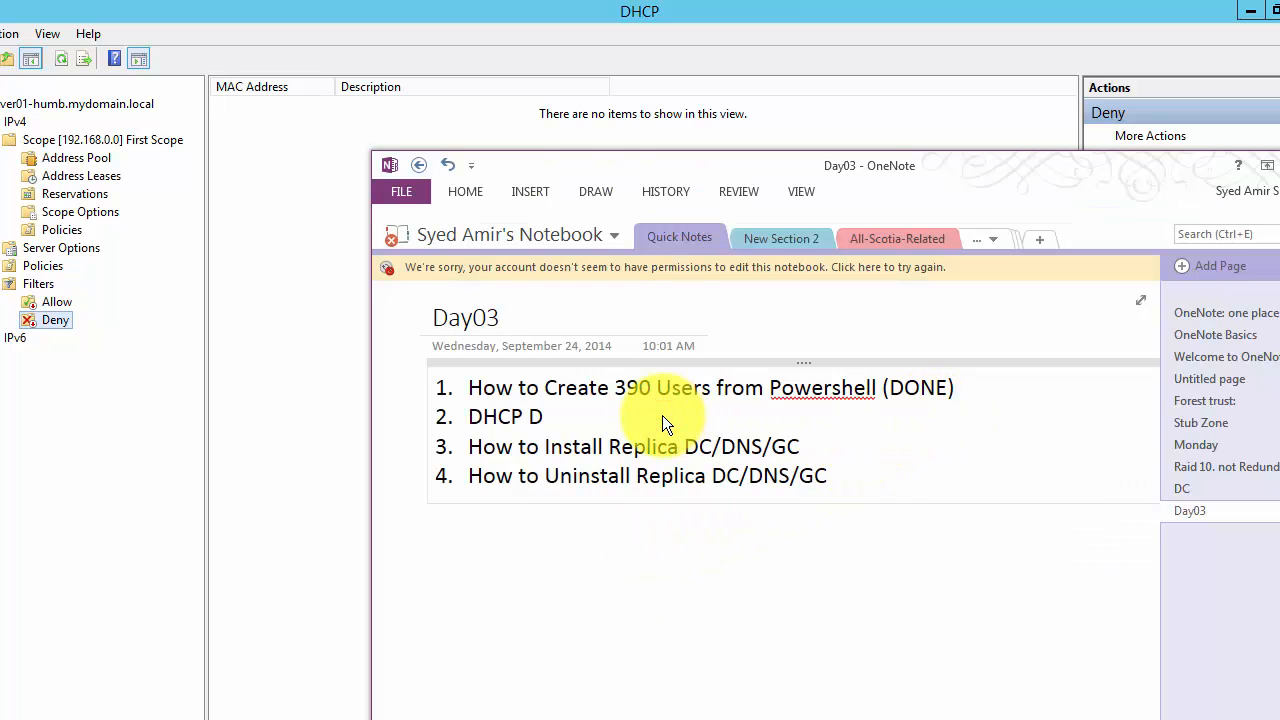
{"action": "type", "text": "ONE)"}
{"action": "key", "text": "Left"}
{"action": "key", "text": "Left"}
{"action": "key", "text": "Left"}
{"action": "key", "text": "Left"}
{"action": "key", "text": "Left"}
{"action": "type", "text": "("}
Step: Add the sub-item "Server02 IP should be changed back to static" under "How to Install Replica DC/DNS/GC" in the Day03 list
{"action": "key", "text": "Down"}
{"action": "key", "text": "Right"}
{"action": "key", "text": "Right"}
{"action": "key", "text": "Right"}
{"action": "key", "text": "Right"}
{"action": "key", "text": "Right"}
{"action": "key", "text": "Right"}
{"action": "key", "text": "Right"}
{"action": "key", "text": "Right"}
{"action": "key", "text": "Right"}
{"action": "key", "text": "Right"}
{"action": "key", "text": "Right"}
{"action": "key", "text": "Right"}
{"action": "key", "text": "Right"}
{"action": "key", "text": "Right"}
{"action": "key", "text": "Right"}
{"action": "key", "text": "Right"}
{"action": "key", "text": "Right"}
{"action": "key", "text": "Right"}
{"action": "key", "text": "Right"}
{"action": "key", "text": "Right"}
{"action": "key", "text": "Right"}
{"action": "key", "text": "Right"}
{"action": "key", "text": "Right"}
{"action": "key", "text": "Right"}
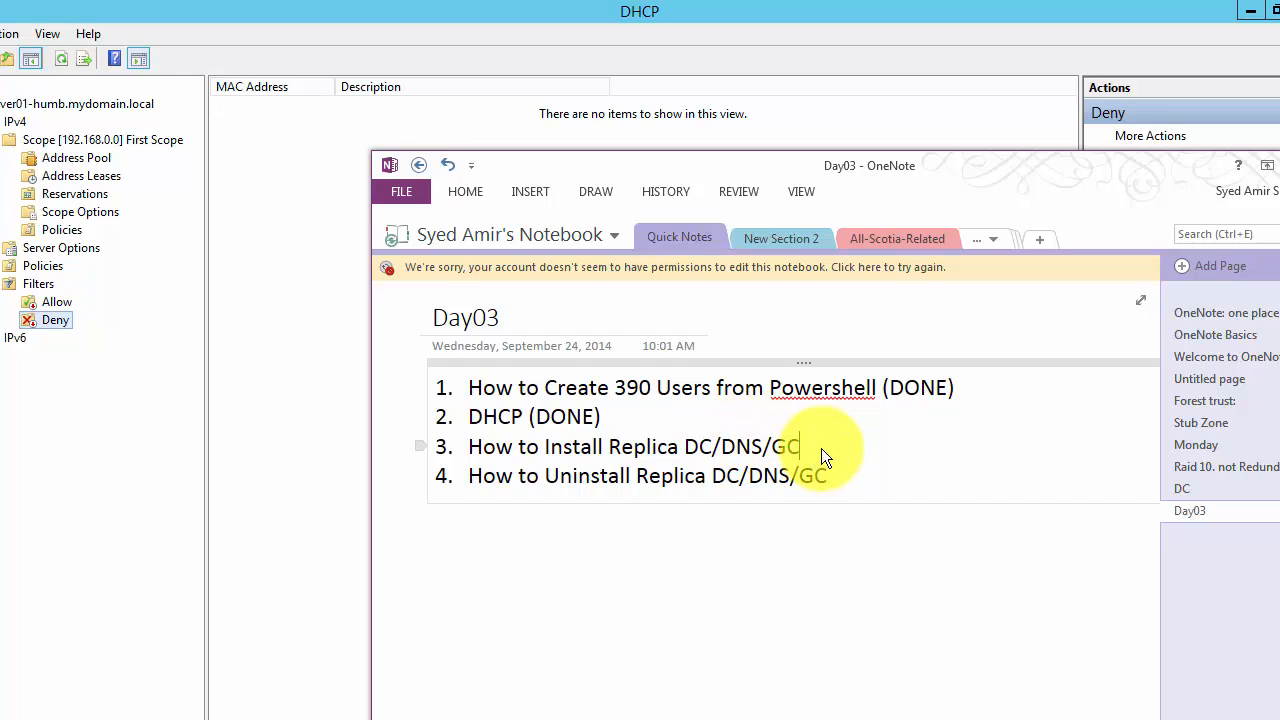
{"action": "key", "text": "Return"}
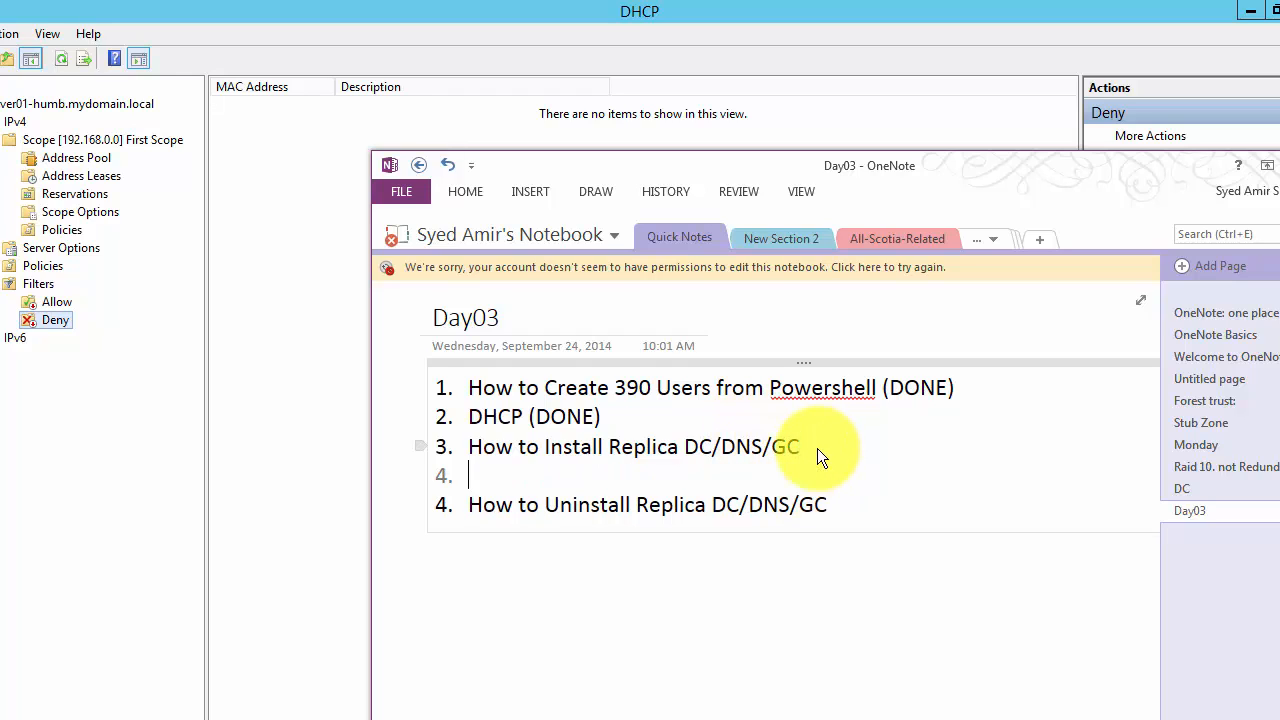
{"action": "key", "text": "Tab"}
{"action": "type", "text": "Server02"}
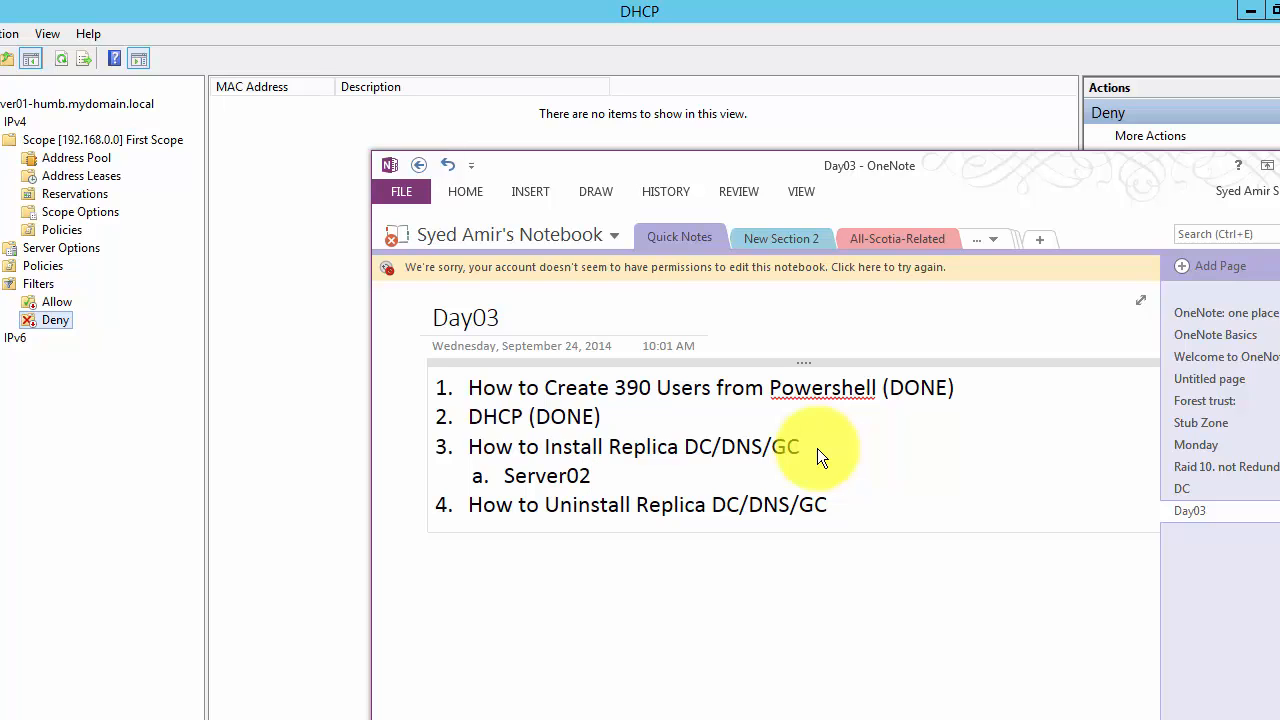
{"action": "type", "text": " IP should be "}
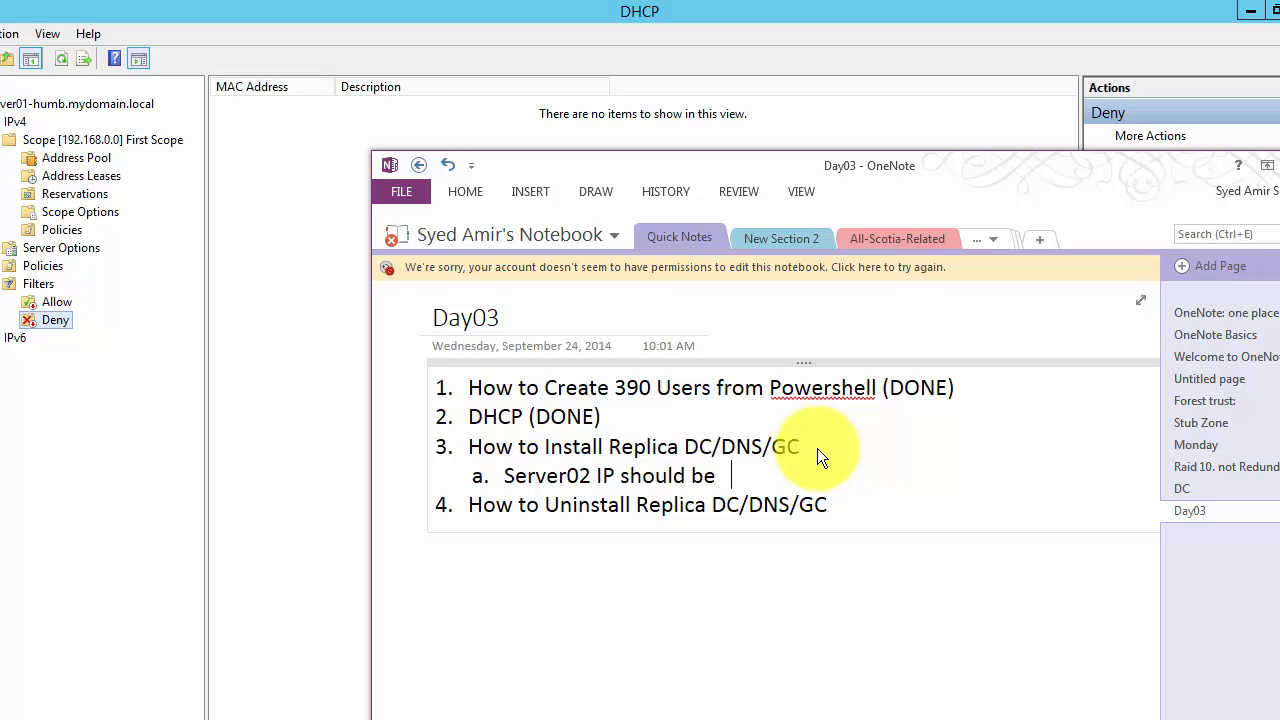
{"action": "type", "text": "changed back to "}
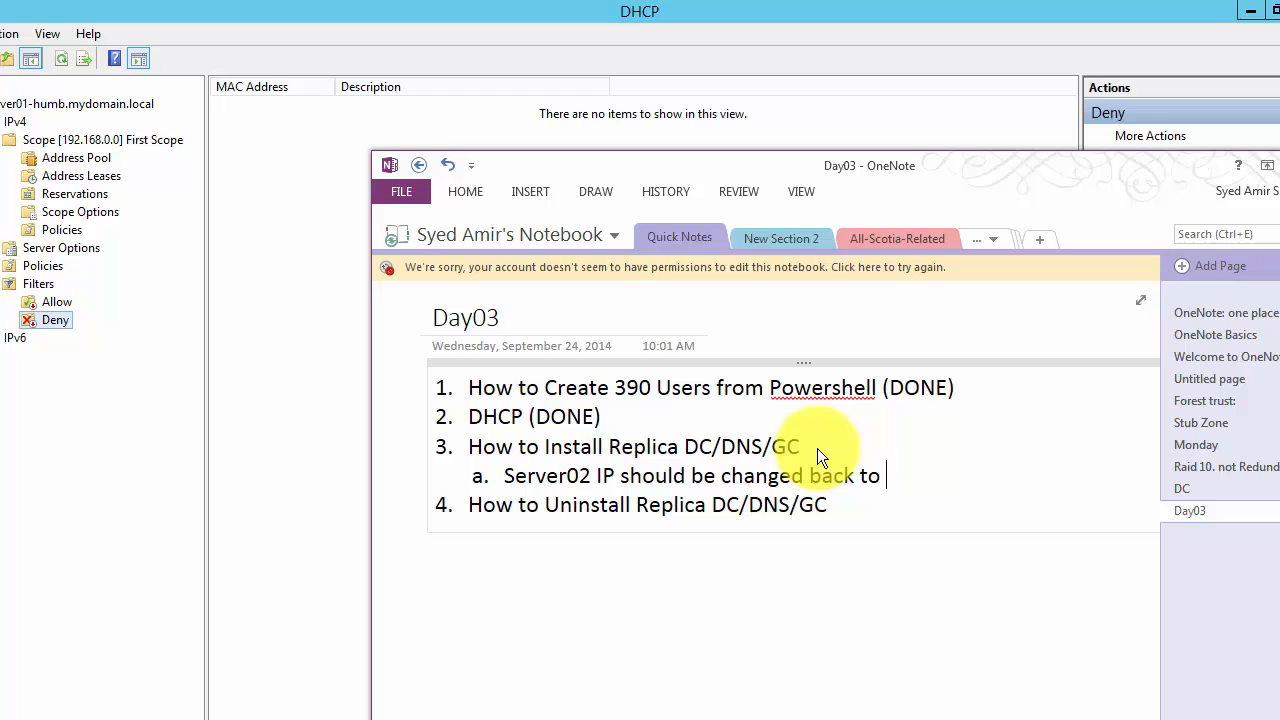
{"action": "type", "text": "static"}
{"action": "key", "text": "Return"}
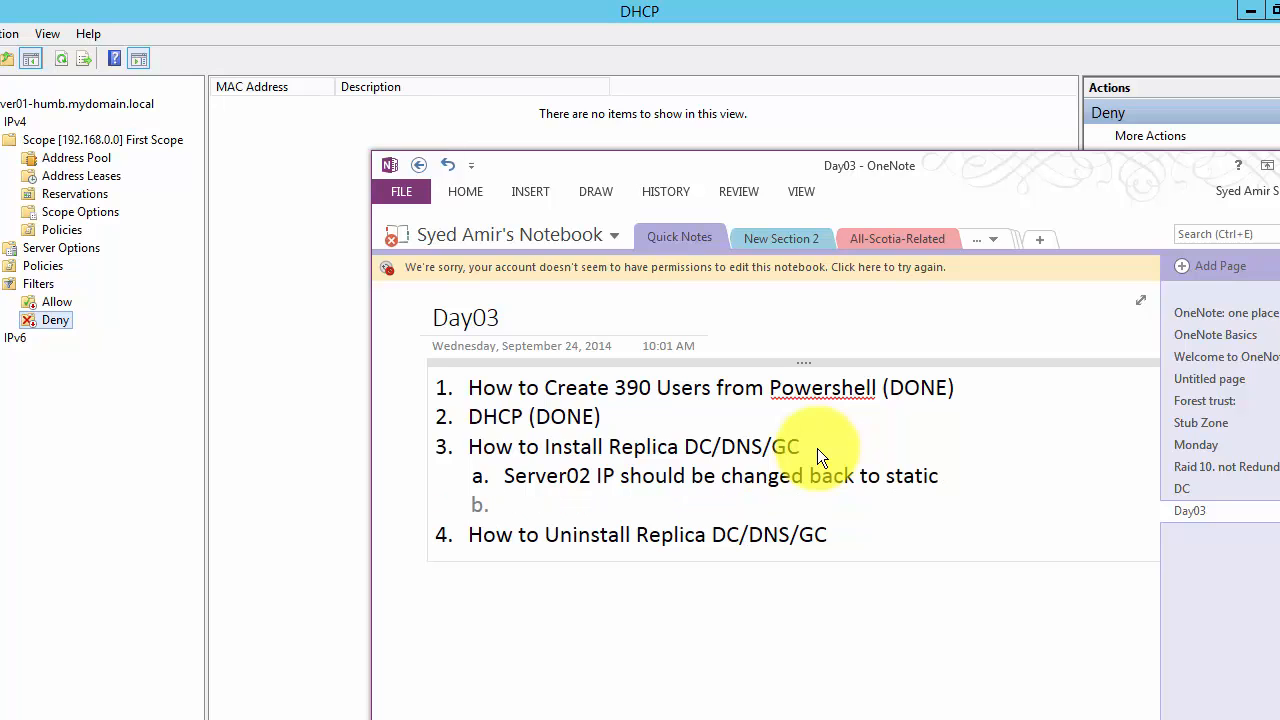
Step: Add a second sub-item reading "Check the DNS if it has the dynamic IP mapped to the Server02"
{"action": "type", "text": "Check the DNS"}
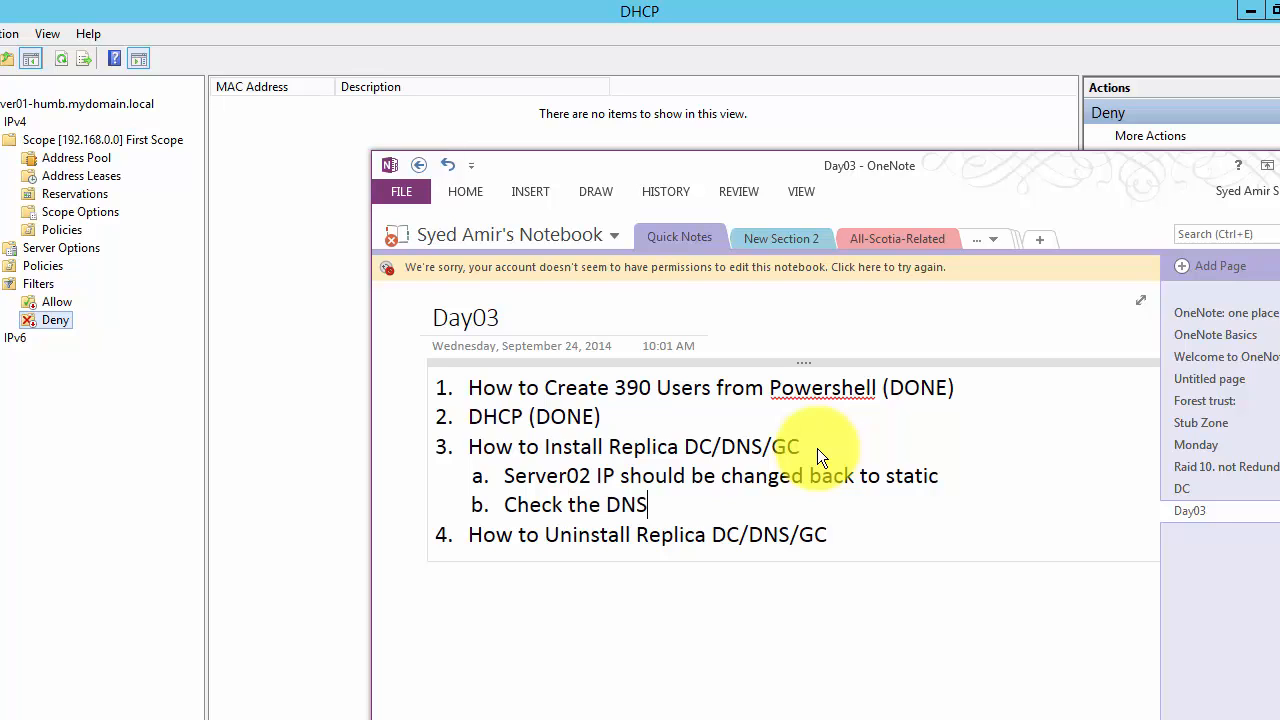
{"action": "type", "text": " if it h"}
{"action": "key", "text": "BackSpace"}
{"action": "type", "text": "as the"}
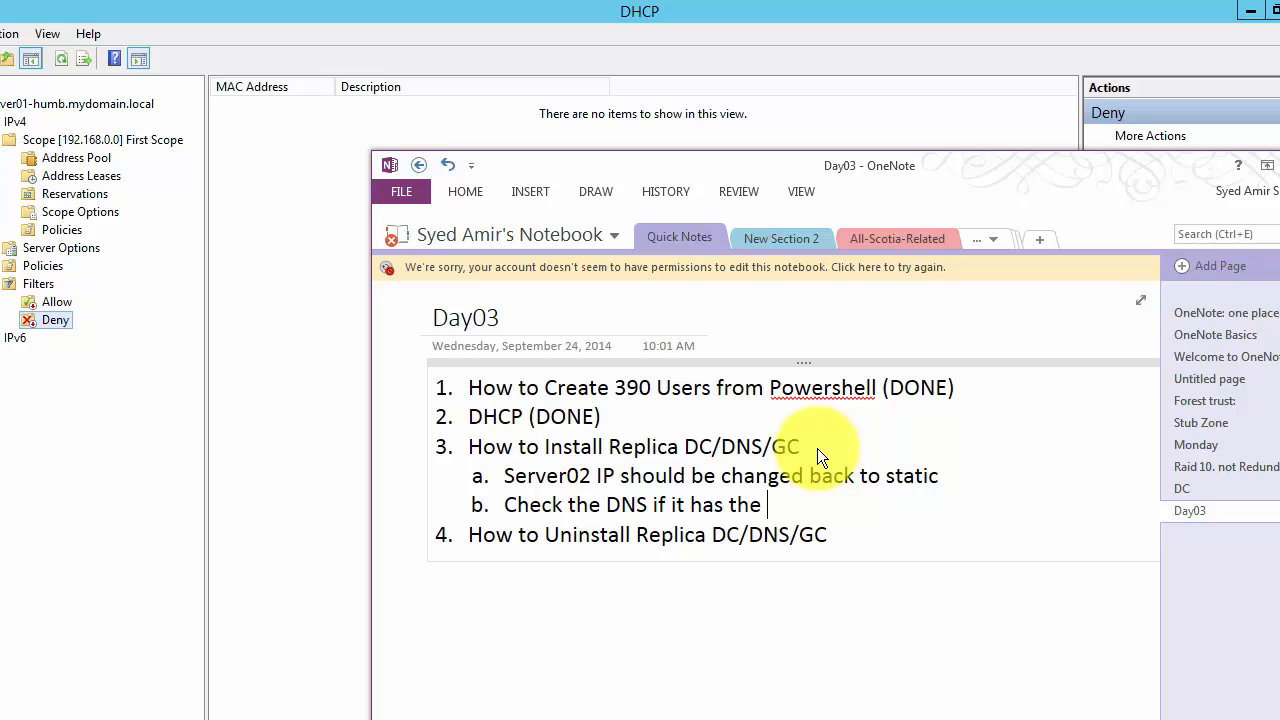
{"action": "type", "text": " dynamic IP"}
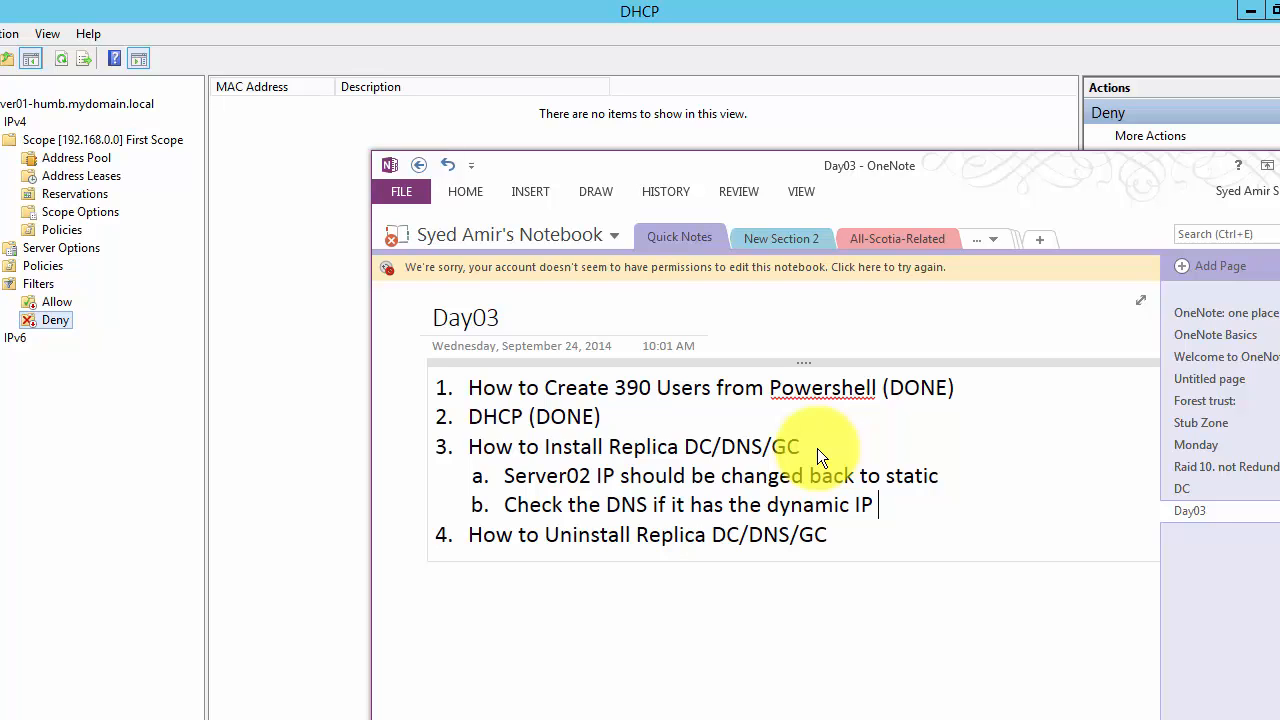
{"action": "key", "text": "Tab"}
{"action": "type", "text": "mapped to"}
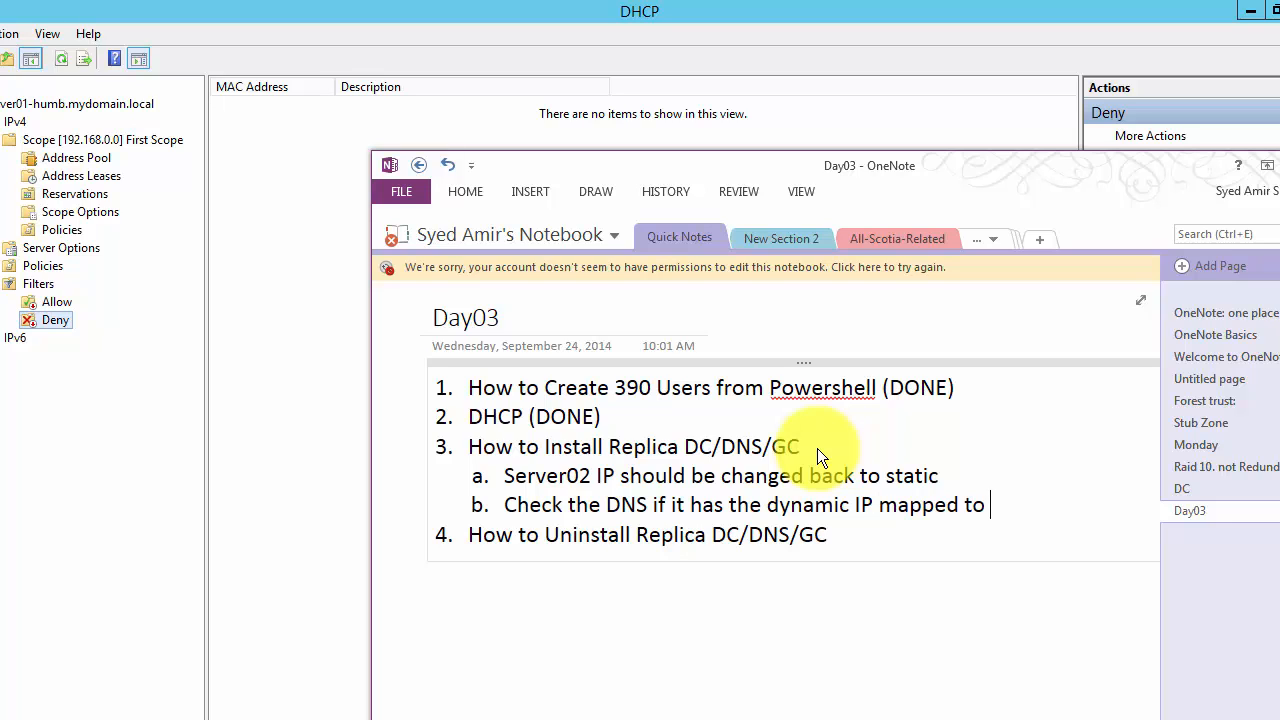
{"action": "type", "text": " the Serv"}
{"action": "key", "text": "BackSpace"}
{"action": "type", "text": "er02"}
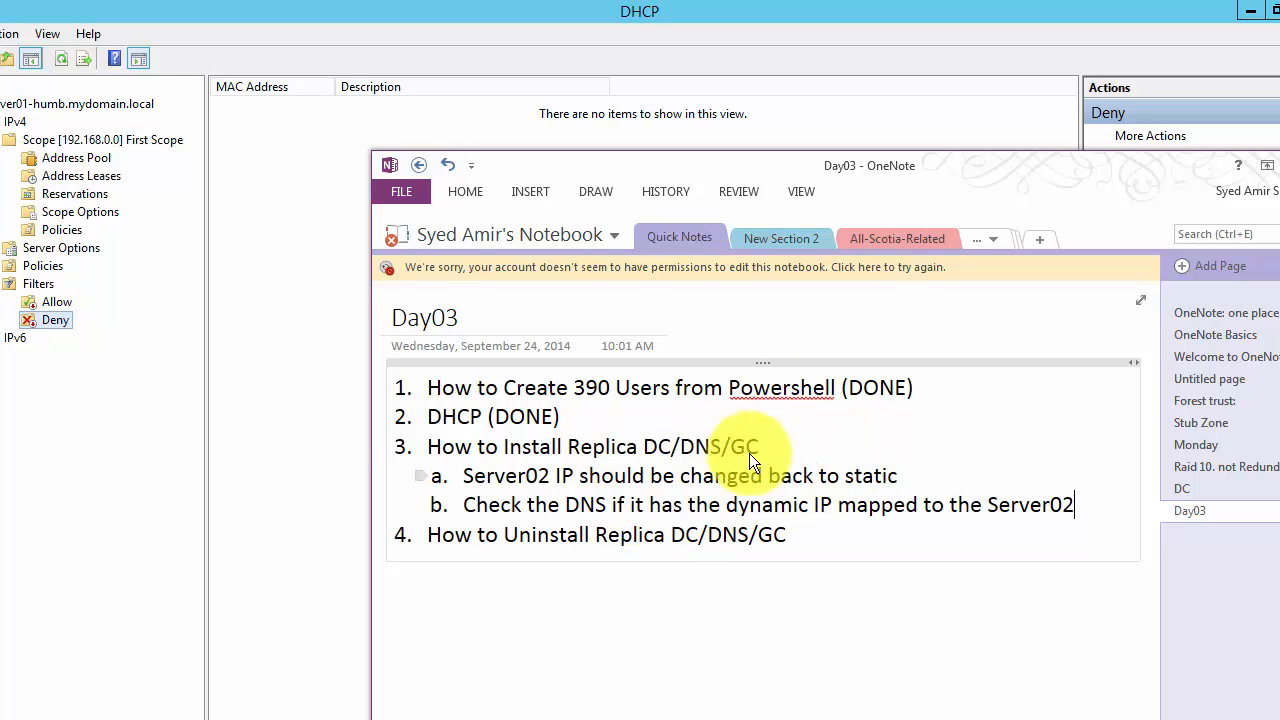
{"action": "left_click", "coordinate": [1072, 505]}
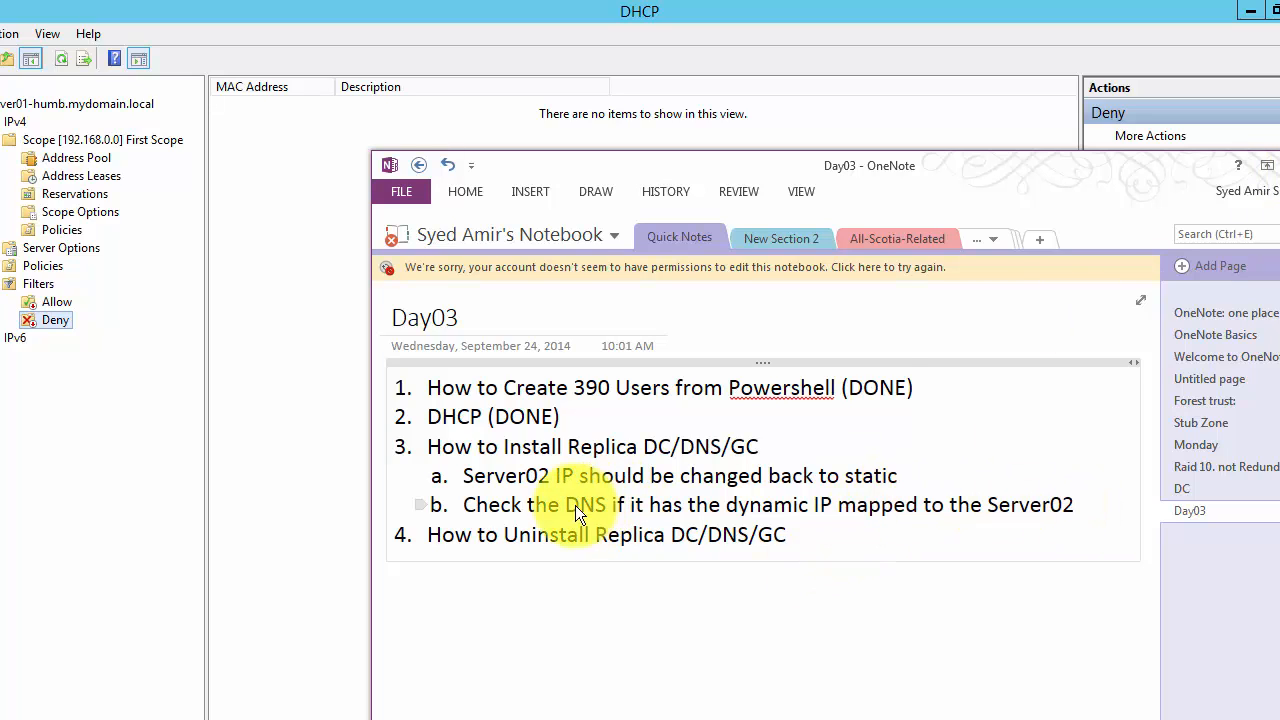
{"action": "left_click_drag", "start_coordinate": [568, 505], "coordinate": [870, 505]}
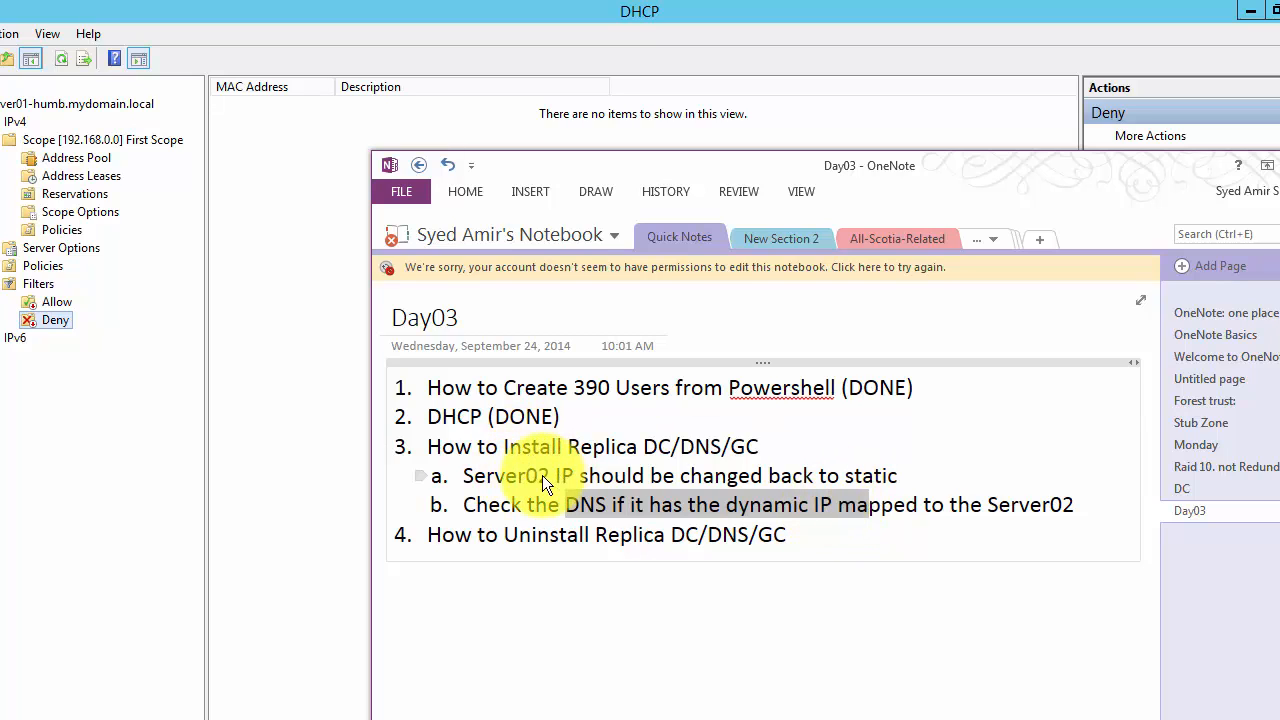
{"action": "left_click_drag", "start_coordinate": [553, 476], "coordinate": [679, 474]}
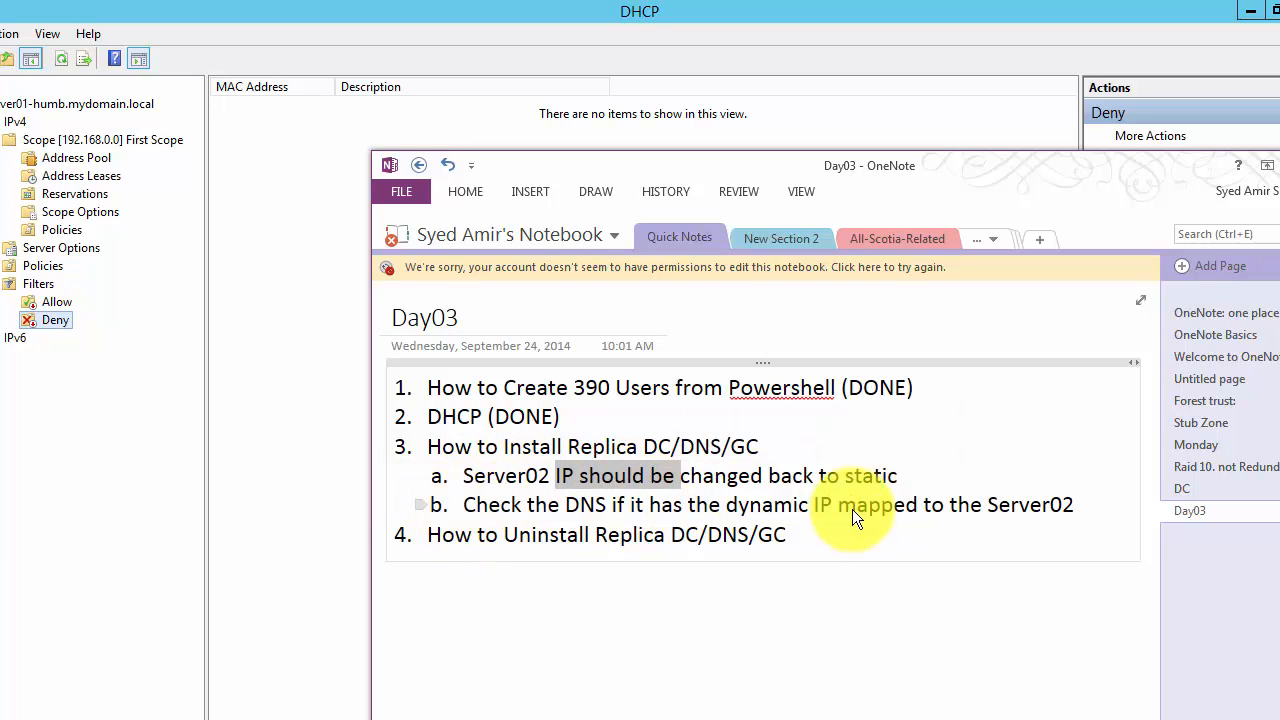
Step: Switch to the Server02 machine and unlock its session with the account password
{"action": "left_click", "coordinate": [138, 0]}
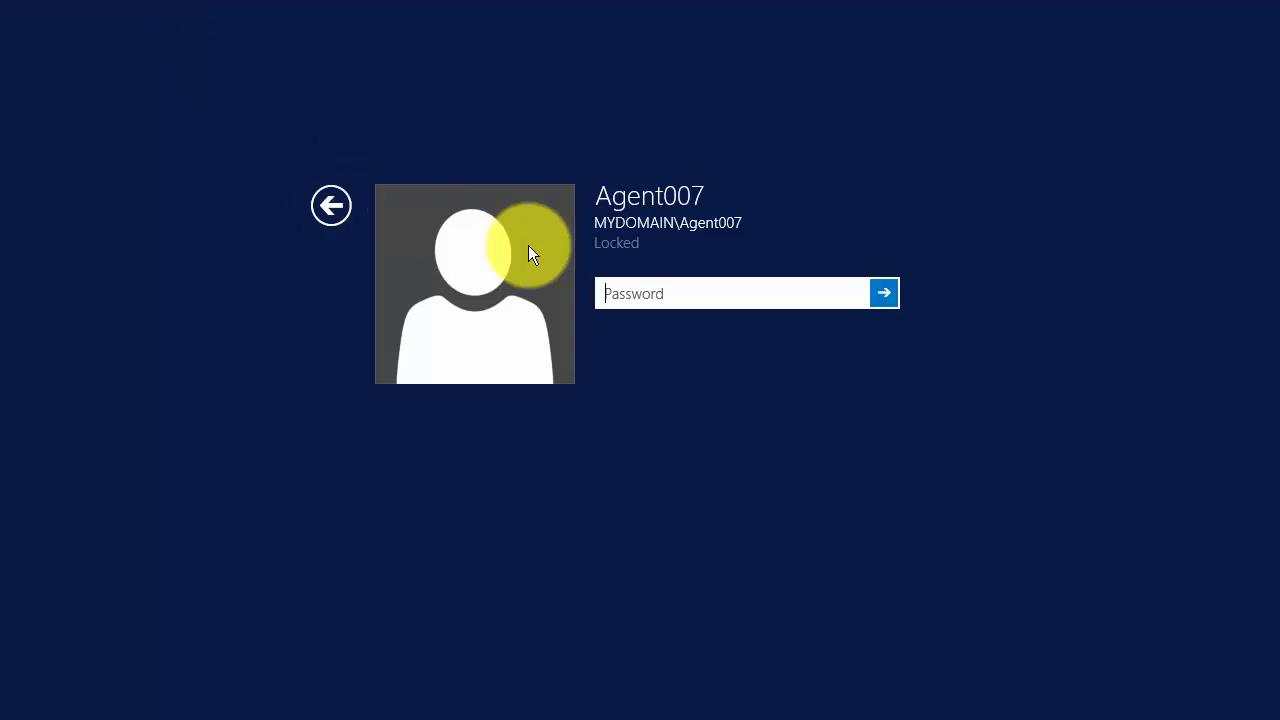
{"action": "left_click", "coordinate": [647, 295]}
{"action": "type", "text": "*"}
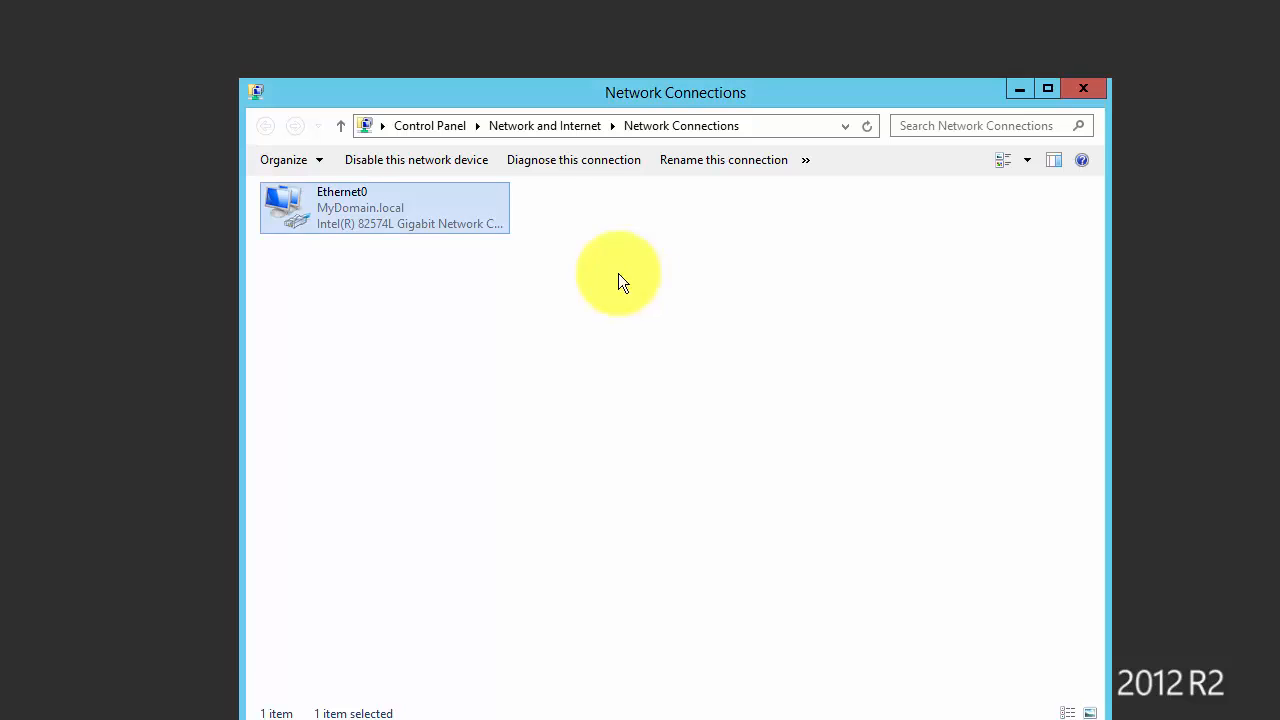
Step: Give Ethernet0 on Server02 the static IPv4 address 192.168.0.2 with subnet mask 255.255.255.0 and default gateway 192.168.0.254
{"action": "double_click", "coordinate": [340, 222]}
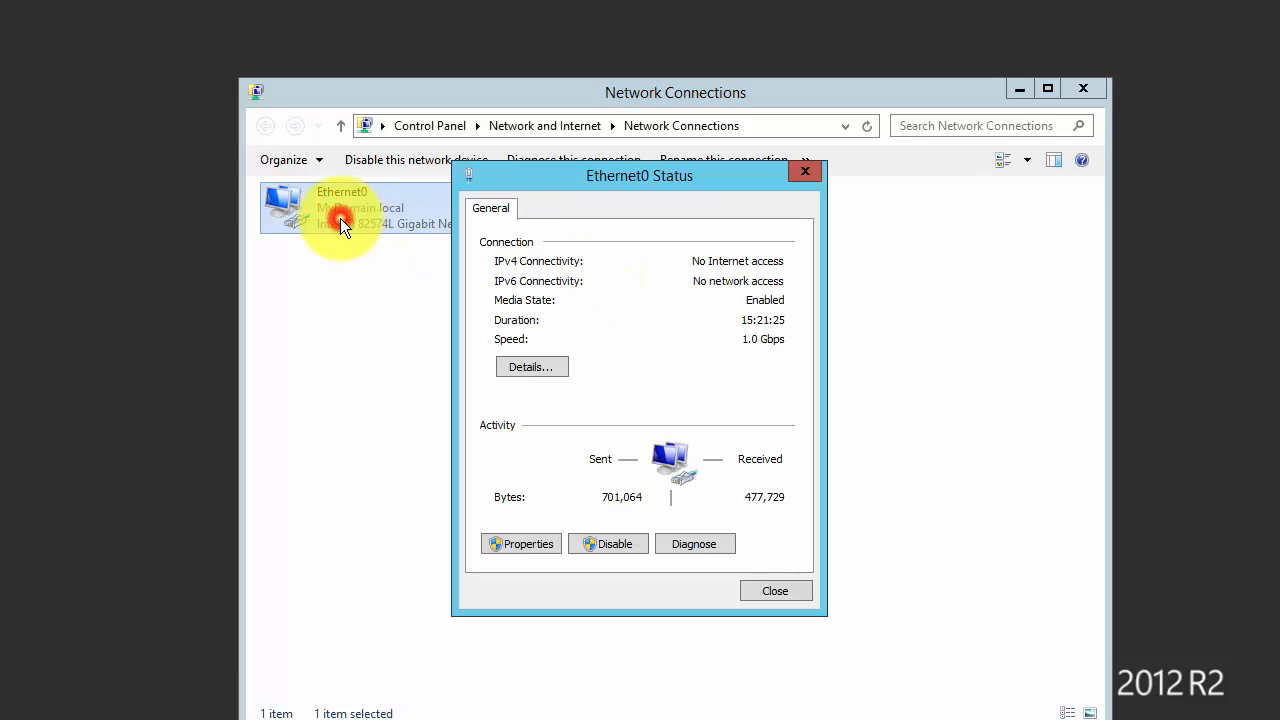
{"action": "left_click", "coordinate": [526, 546]}
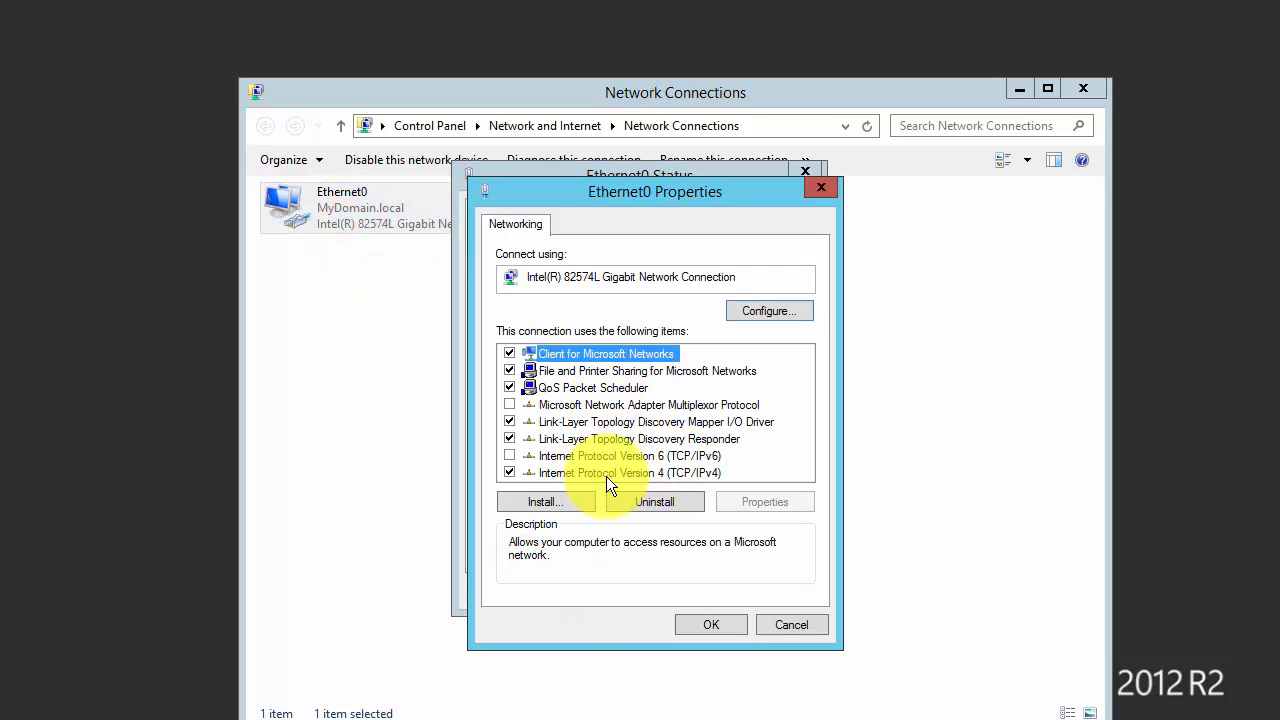
{"action": "double_click", "coordinate": [624, 470]}
{"action": "left_click", "coordinate": [577, 409]}
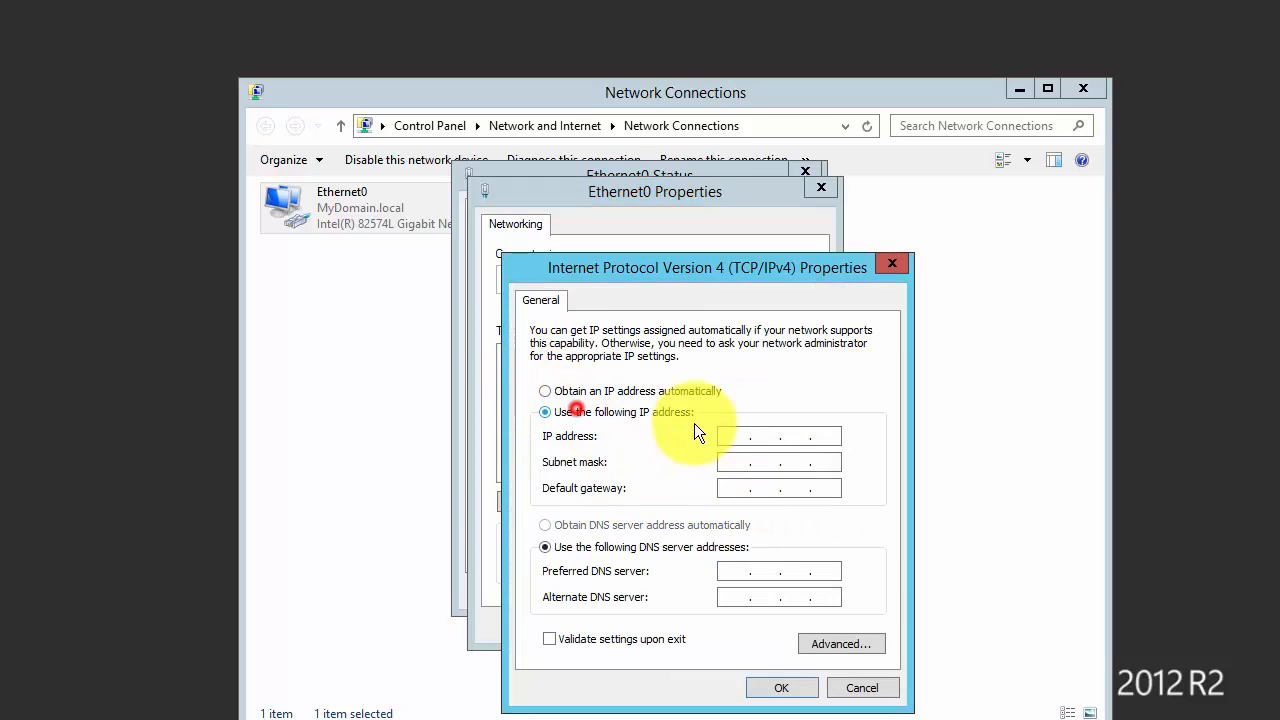
{"action": "left_click", "coordinate": [731, 436]}
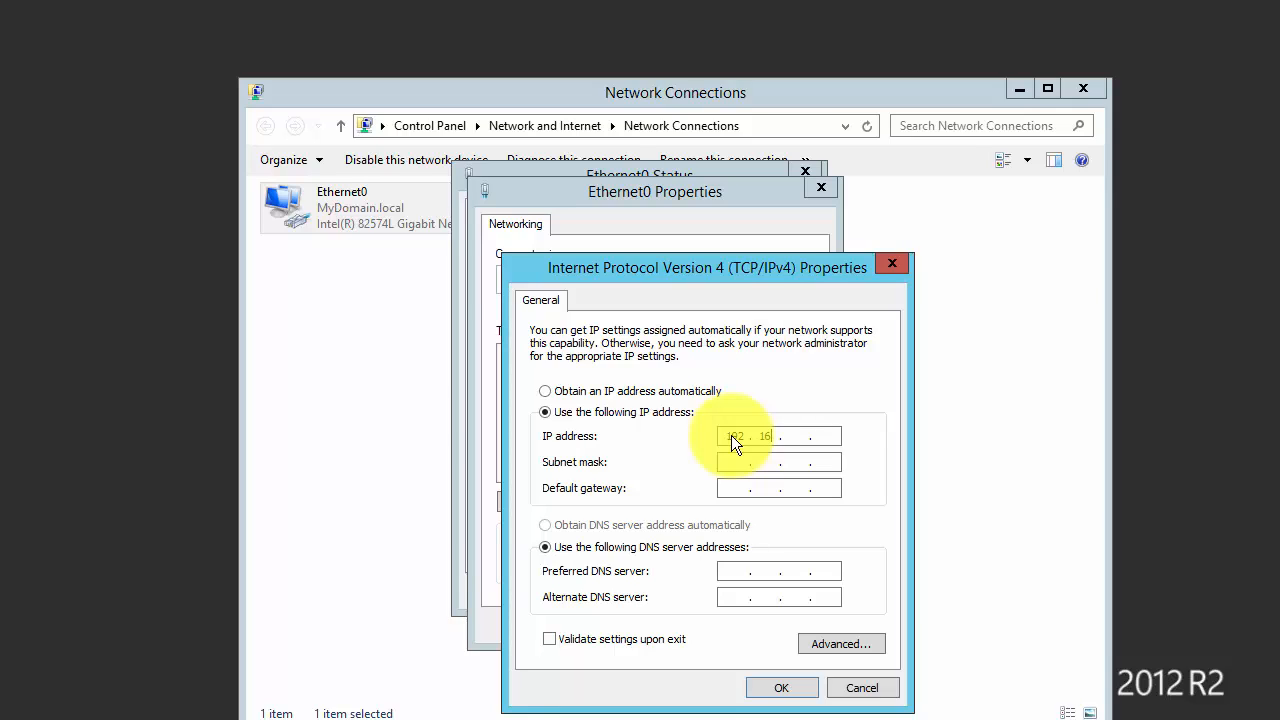
{"action": "type", "text": "0.2"}
{"action": "key", "text": "Tab"}
{"action": "type", "text": "192.168.0.254"}
Step: Set Ethernet0's preferred DNS server to 192.168.0.1, apply the IPv4 settings and close the connection's dialogs
{"action": "key", "text": "Tab"}
{"action": "key", "text": "Tab"}
{"action": "type", "text": "192168"}
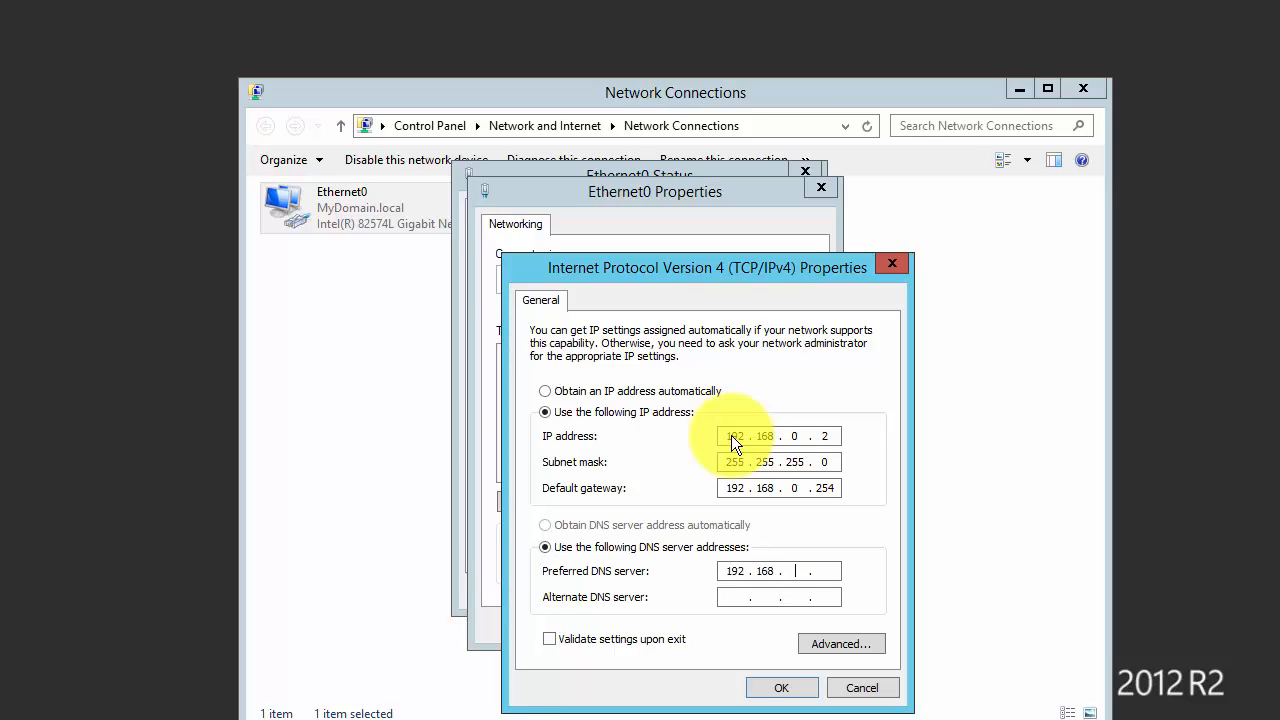
{"action": "type", "text": "0"}
{"action": "type", "text": "1"}
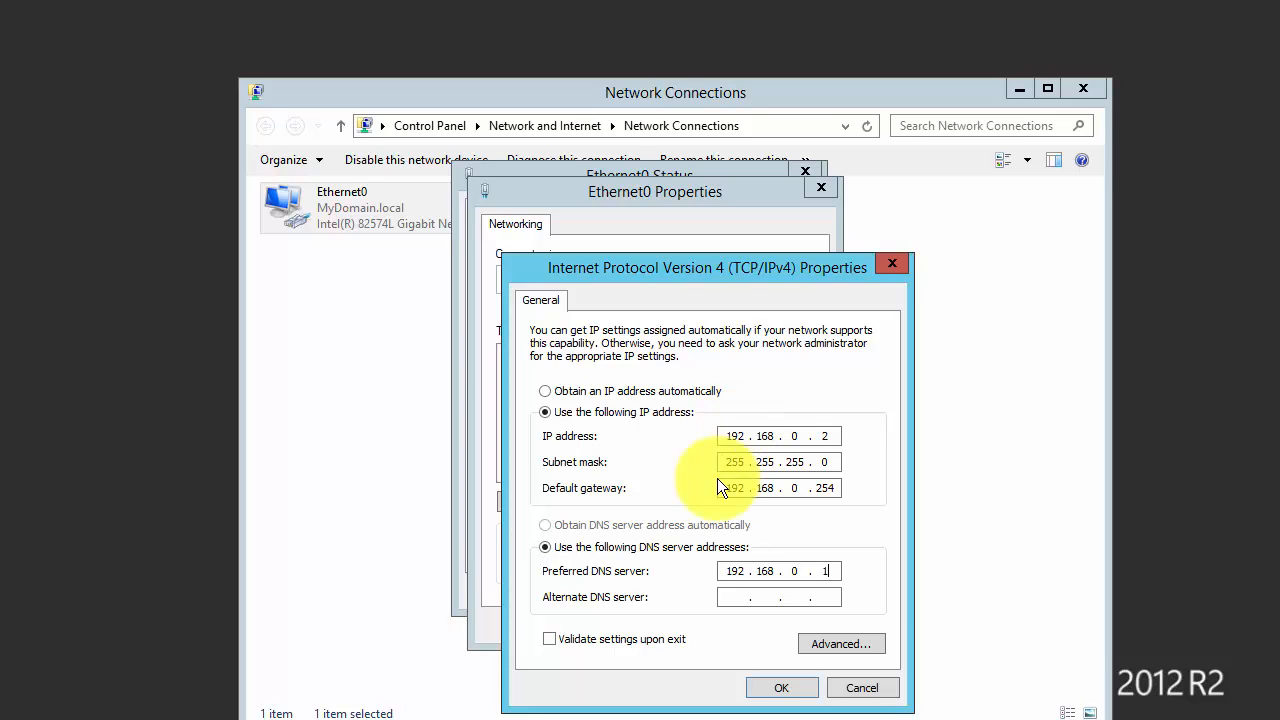
{"action": "left_click", "coordinate": [765, 688]}
{"action": "left_click", "coordinate": [722, 631]}
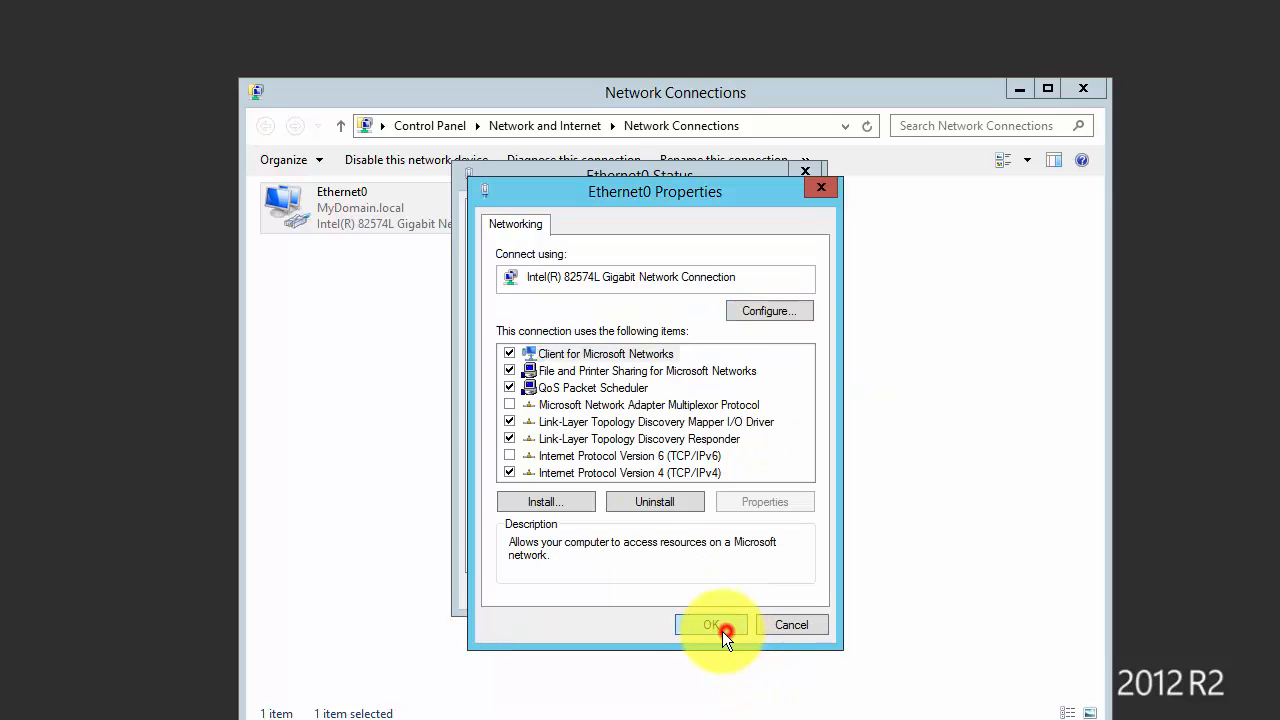
{"action": "left_click", "coordinate": [772, 594]}
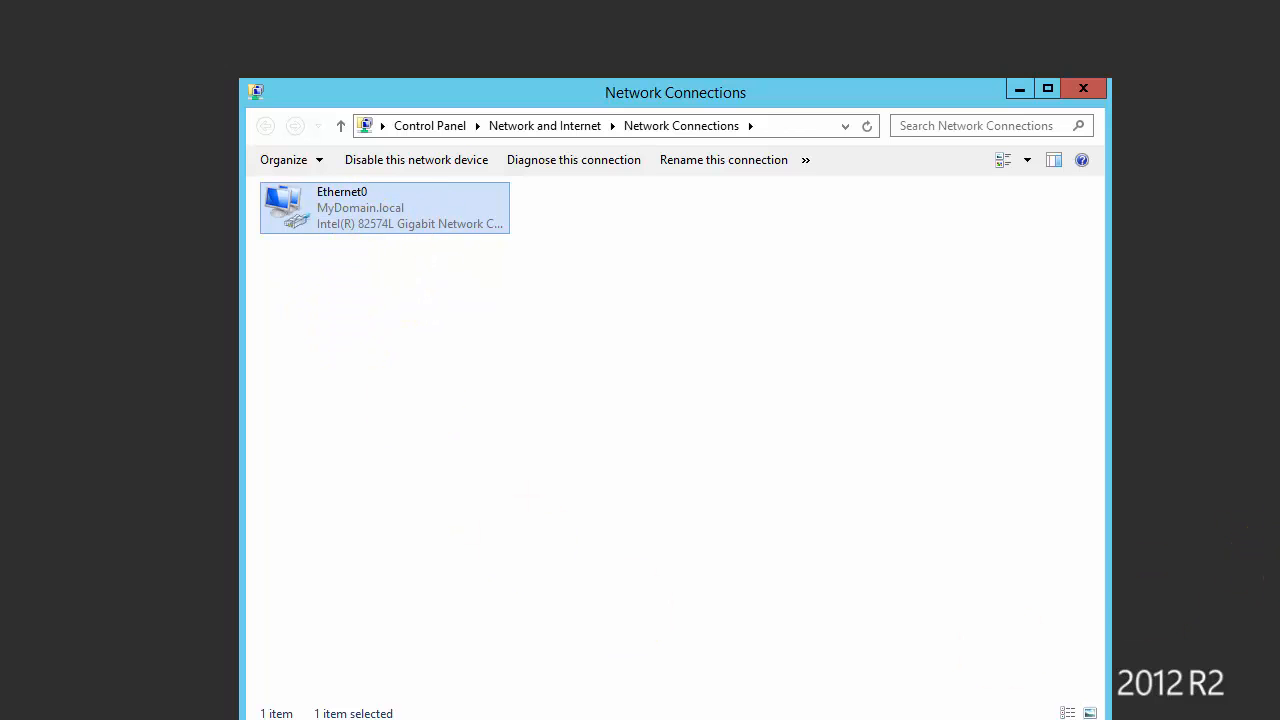
Step: Flush the DNS resolver cache from the administrator Command Prompt with ipconfig /flushdns
{"action": "mouse_move", "coordinate": [266, 719]}
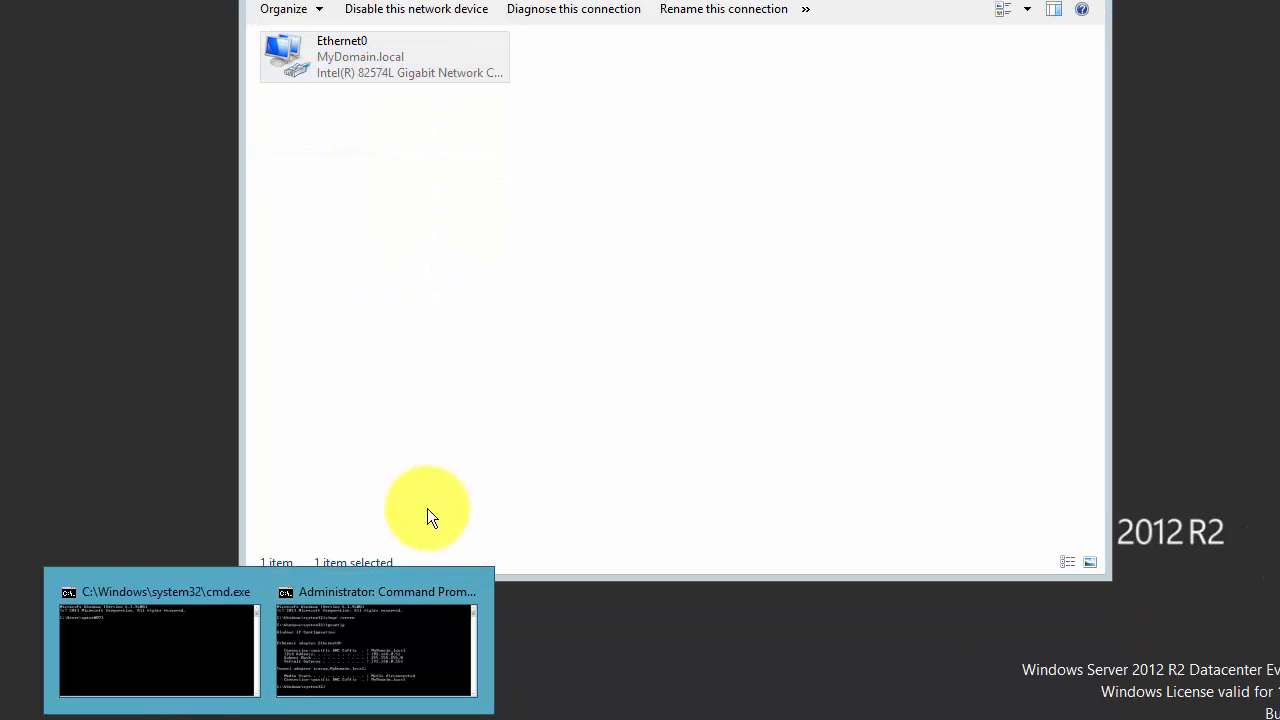
{"action": "left_click", "coordinate": [376, 640]}
{"action": "left_click", "coordinate": [476, 222]}
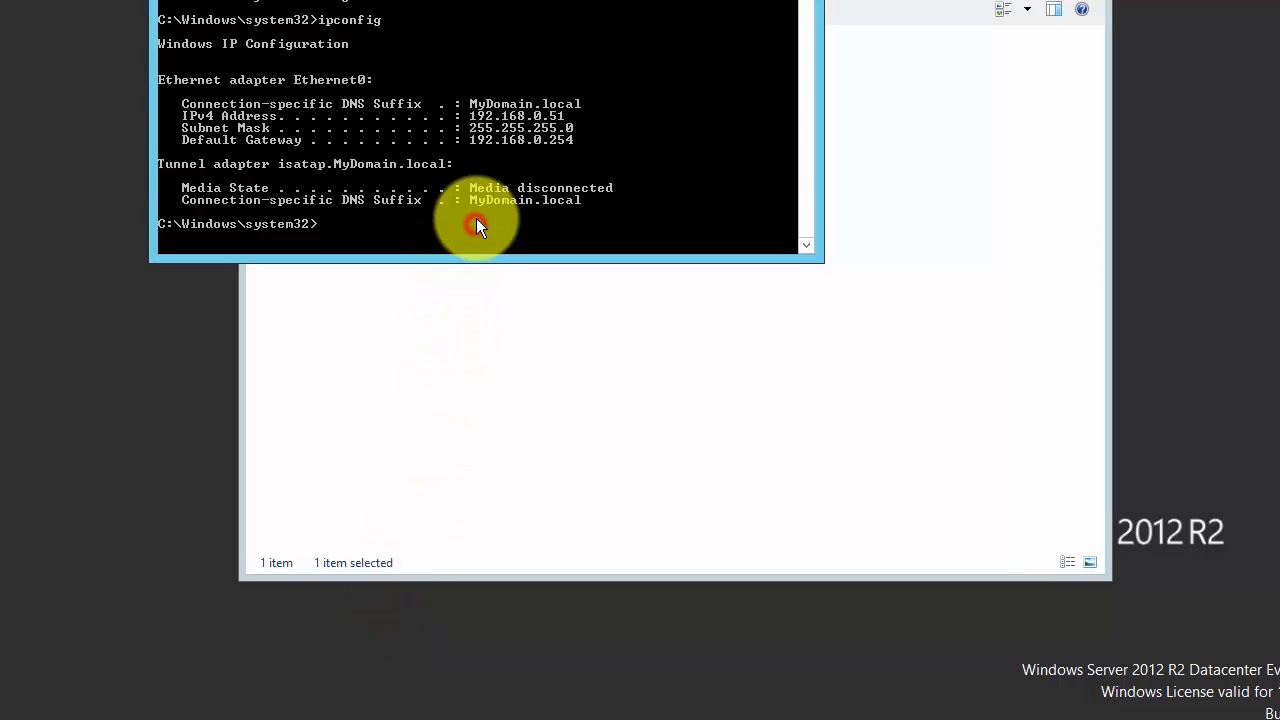
{"action": "type", "text": "ipconfig /fl"}
{"action": "type", "text": "ushdns"}
{"action": "key", "text": "Return"}
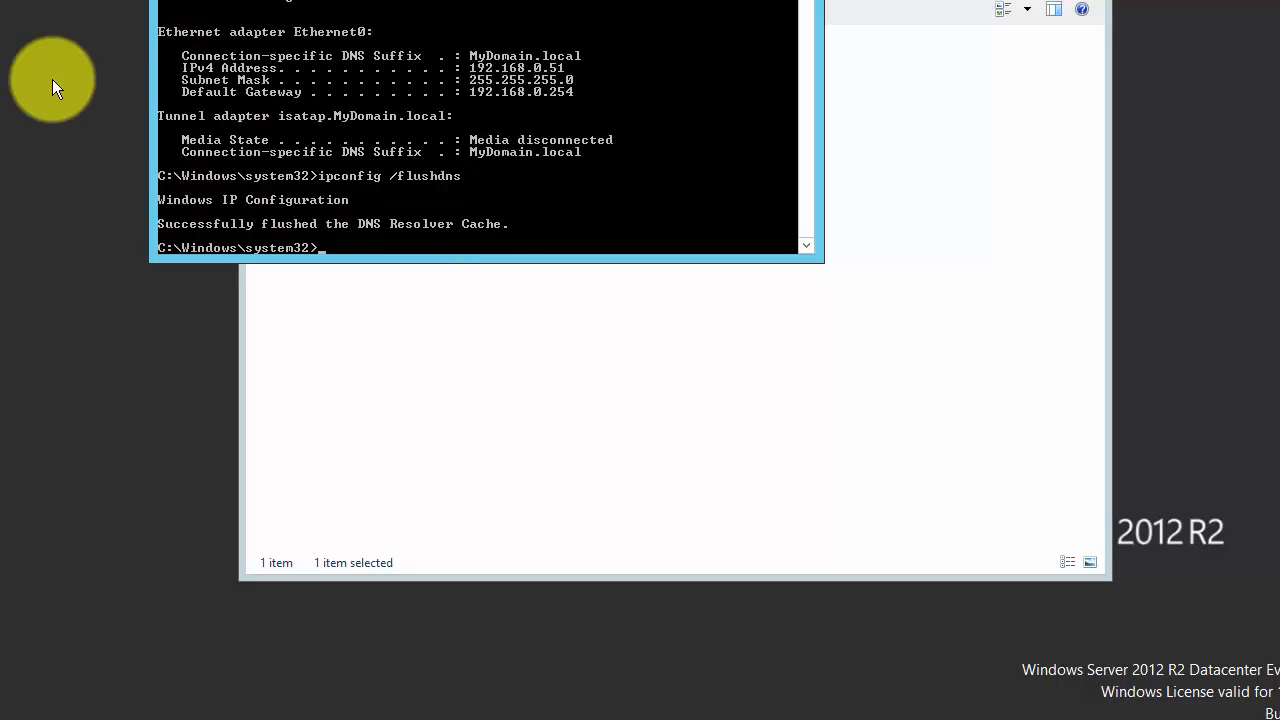
Step: Register Server02's DNS records with ipconfig /registerdns and display the IP configuration with ipconfig
{"action": "key", "text": "Up"}
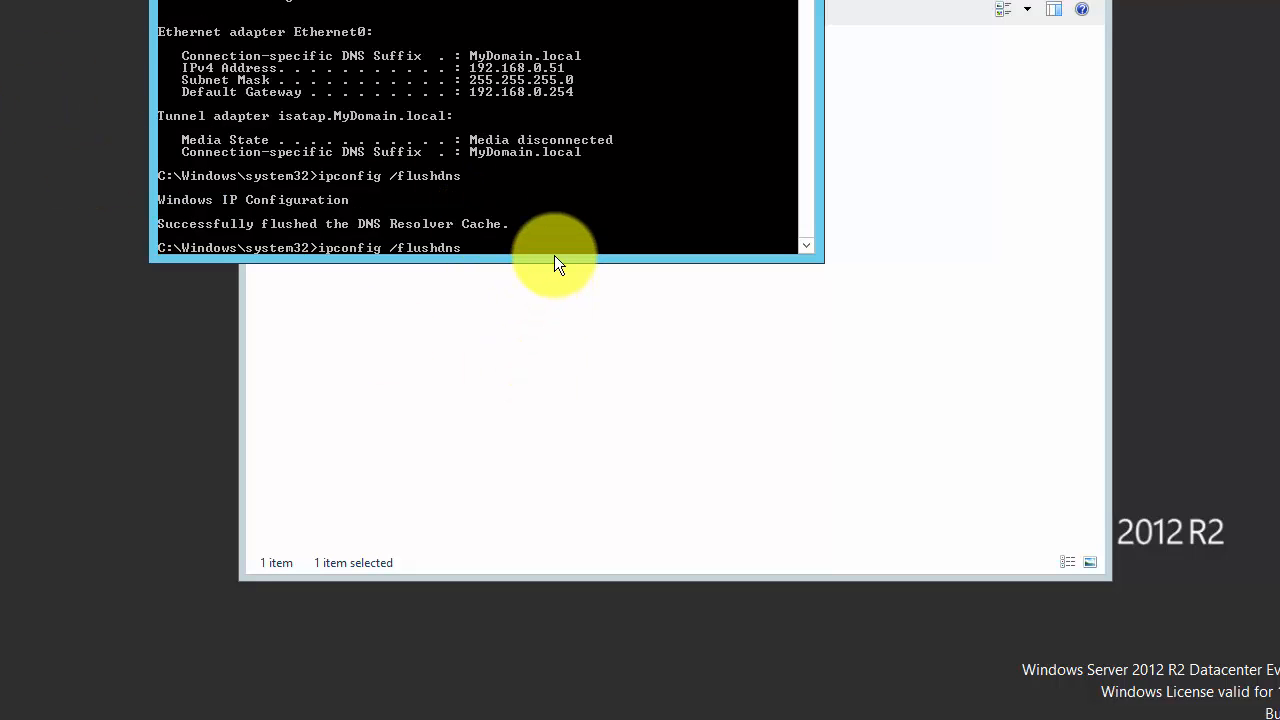
{"action": "key", "text": "BackSpace"}
{"action": "key", "text": "BackSpace"}
{"action": "key", "text": "BackSpace"}
{"action": "key", "text": "BackSpace"}
{"action": "key", "text": "BackSpace"}
{"action": "key", "text": "BackSpace"}
{"action": "key", "text": "BackSpace"}
{"action": "key", "text": "BackSpace"}
{"action": "type", "text": "registerdns"}
{"action": "key", "text": "Return"}
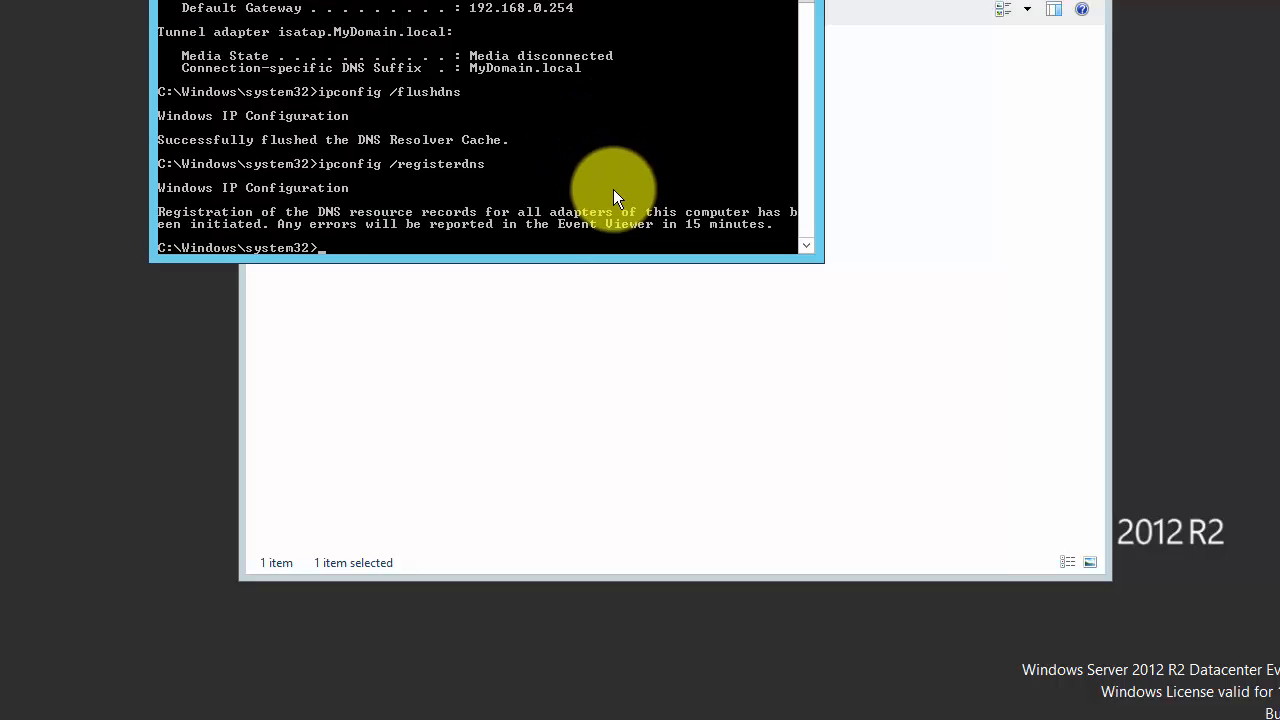
{"action": "type", "text": "ipconfig"}
{"action": "key", "text": "Return"}
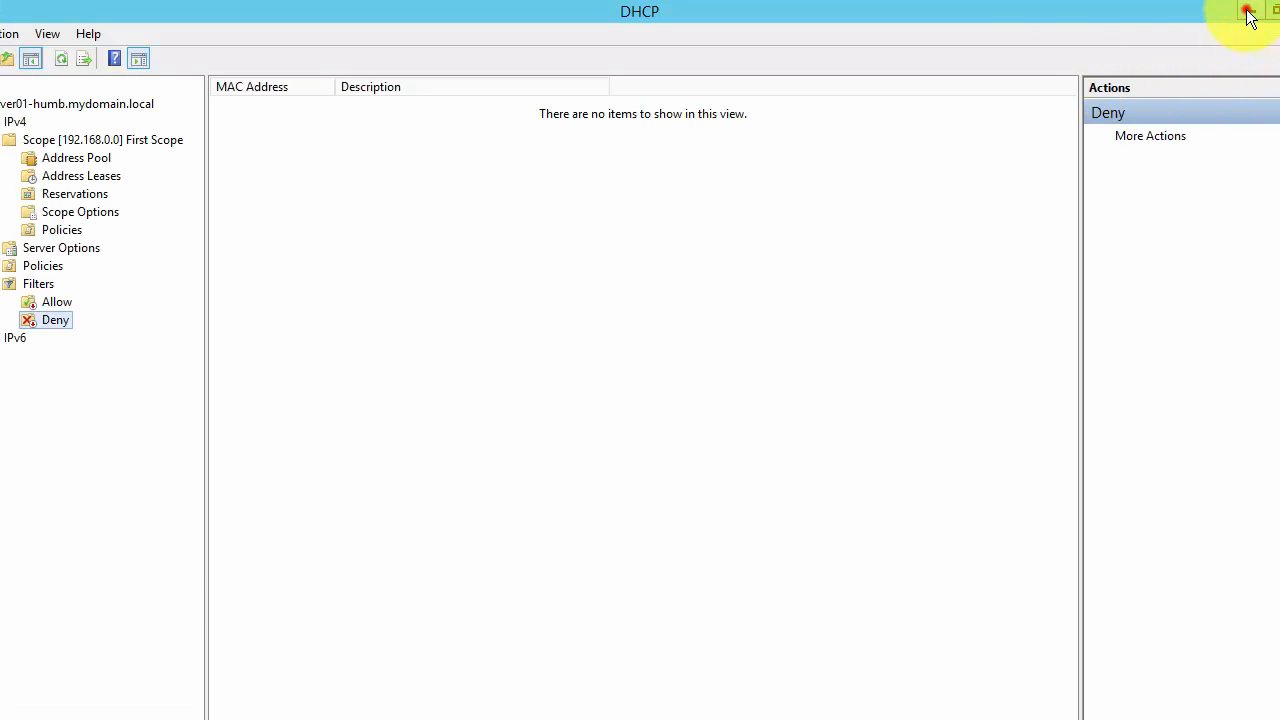
Step: Switch to Server01 and check the server02-Humb host record in DNS Manager's MyDomain.local forward lookup zone
{"action": "left_click", "coordinate": [1247, 12]}
{"action": "left_click", "coordinate": [1192, 56]}
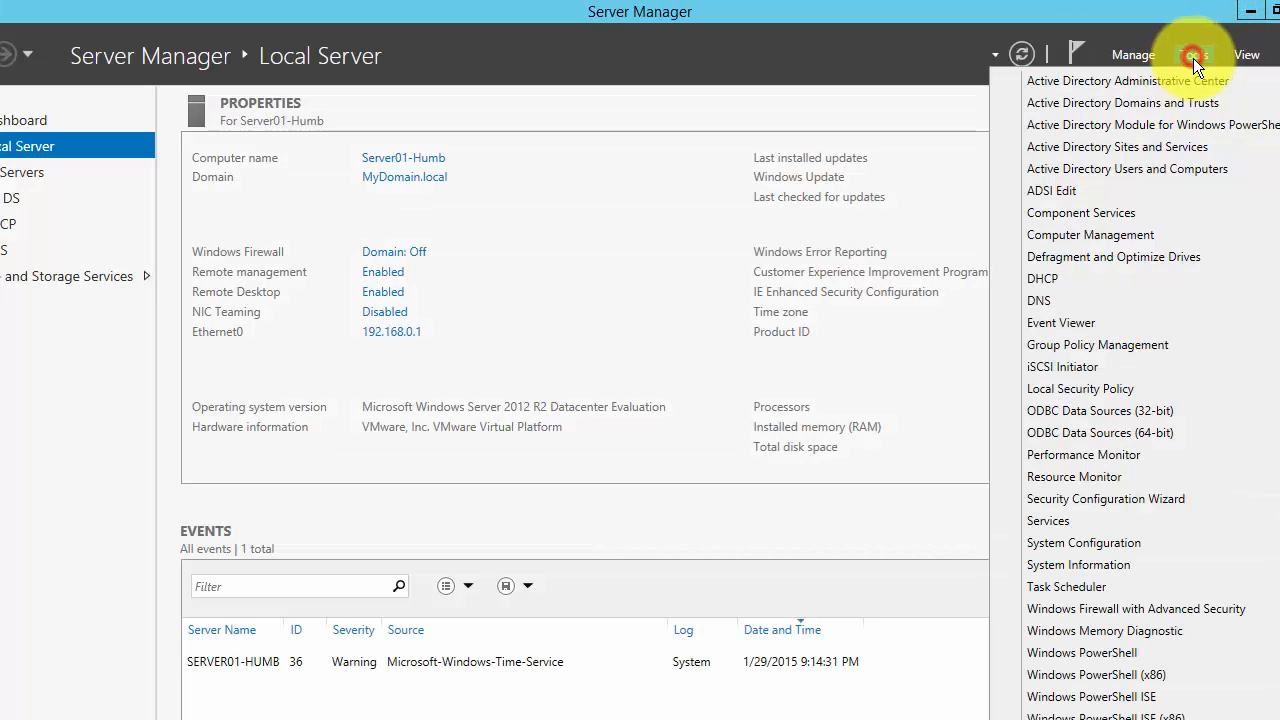
{"action": "left_click", "coordinate": [1080, 302]}
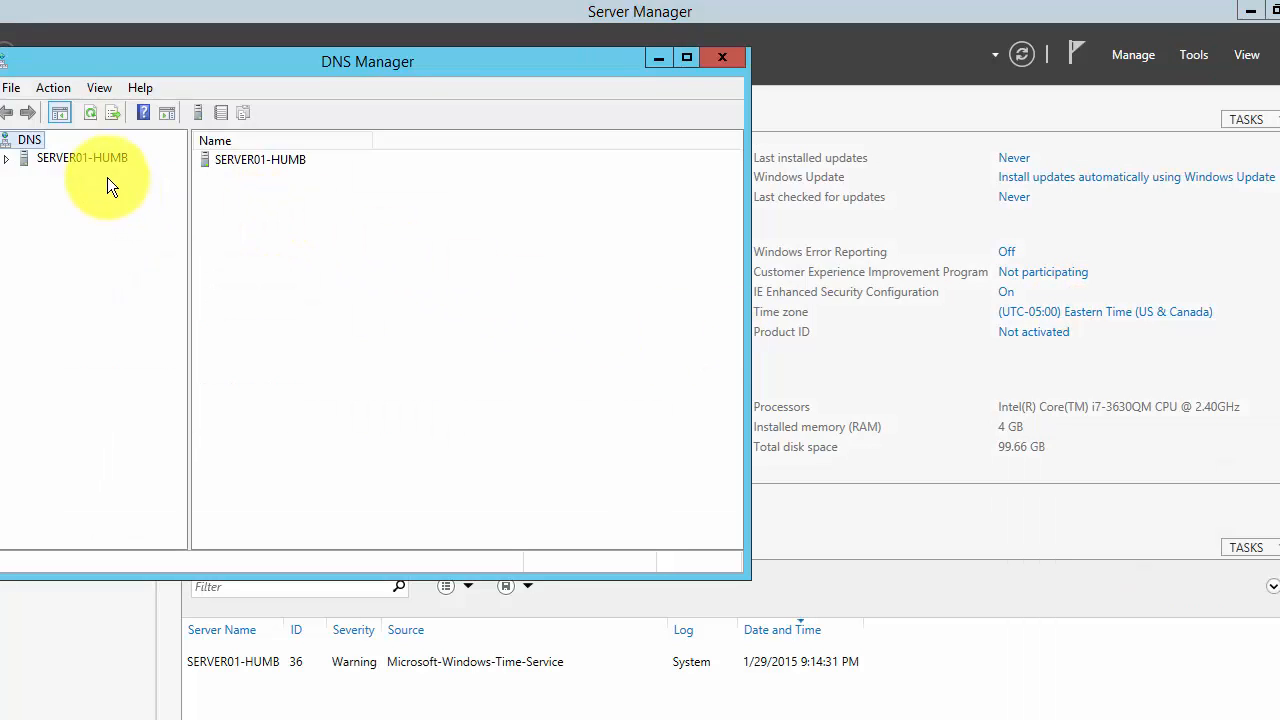
{"action": "double_click", "coordinate": [99, 157]}
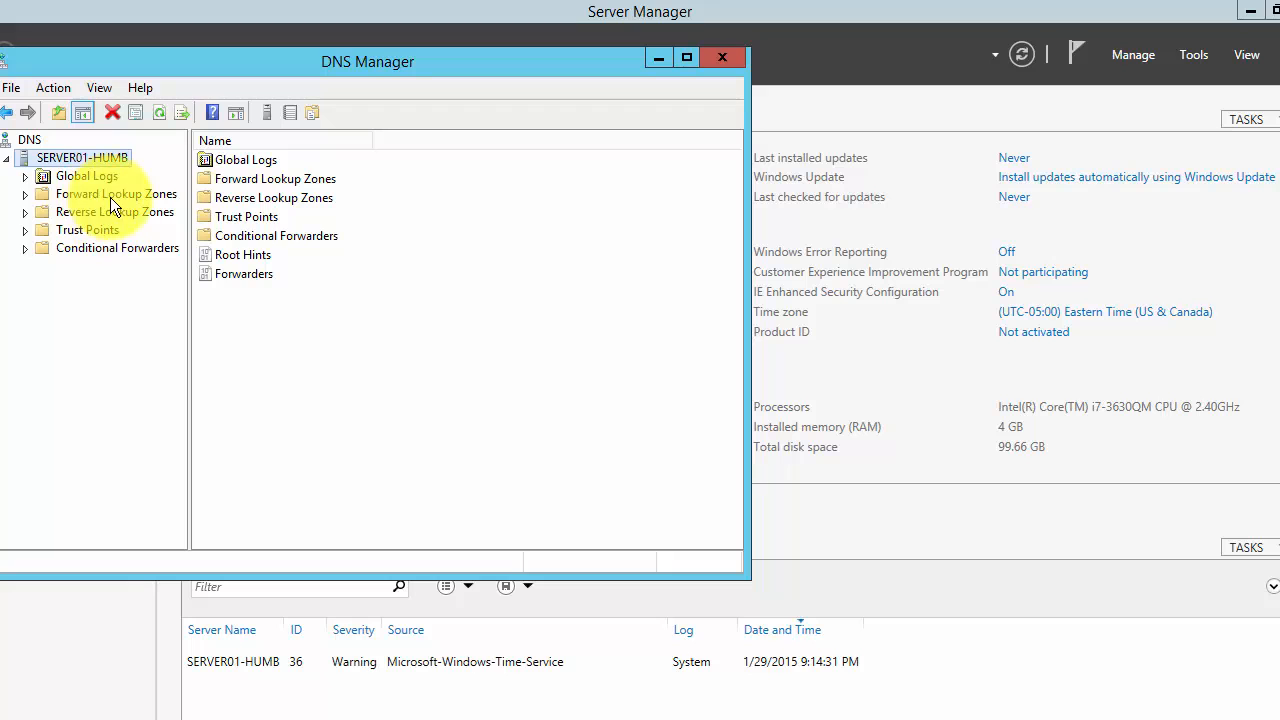
{"action": "double_click", "coordinate": [103, 195]}
{"action": "left_click", "coordinate": [107, 229]}
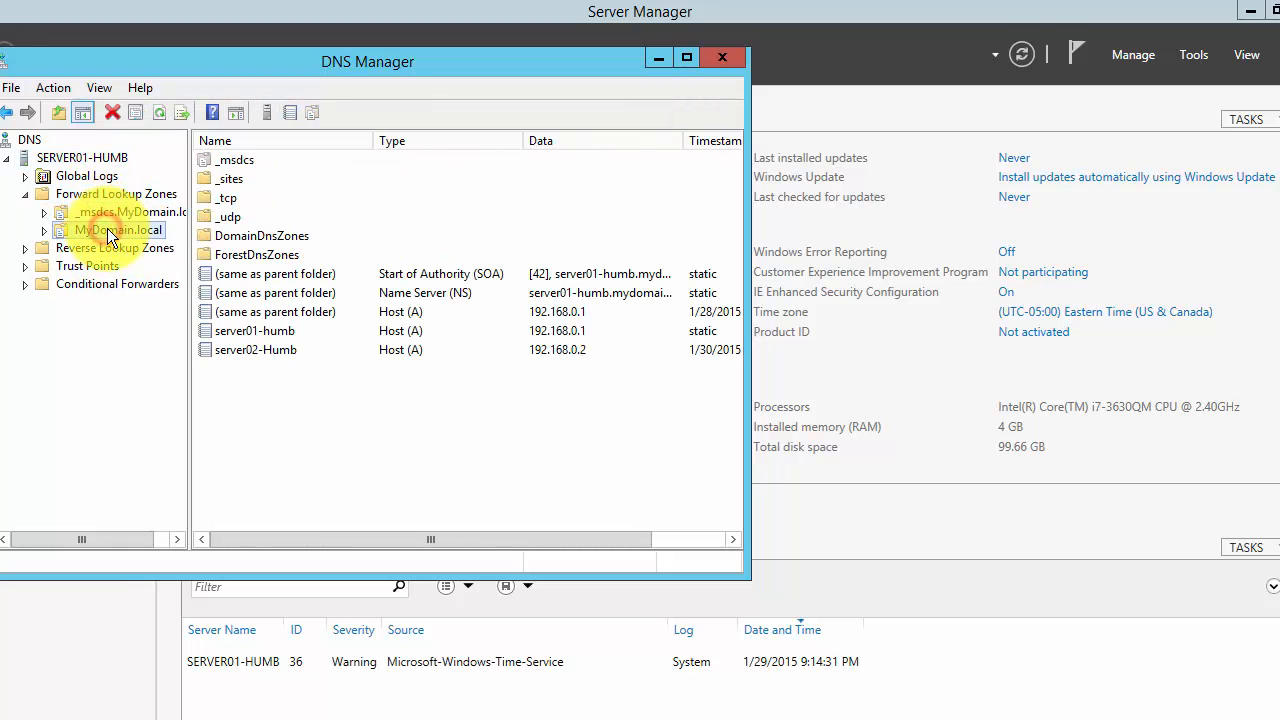
{"action": "left_click", "coordinate": [242, 350]}
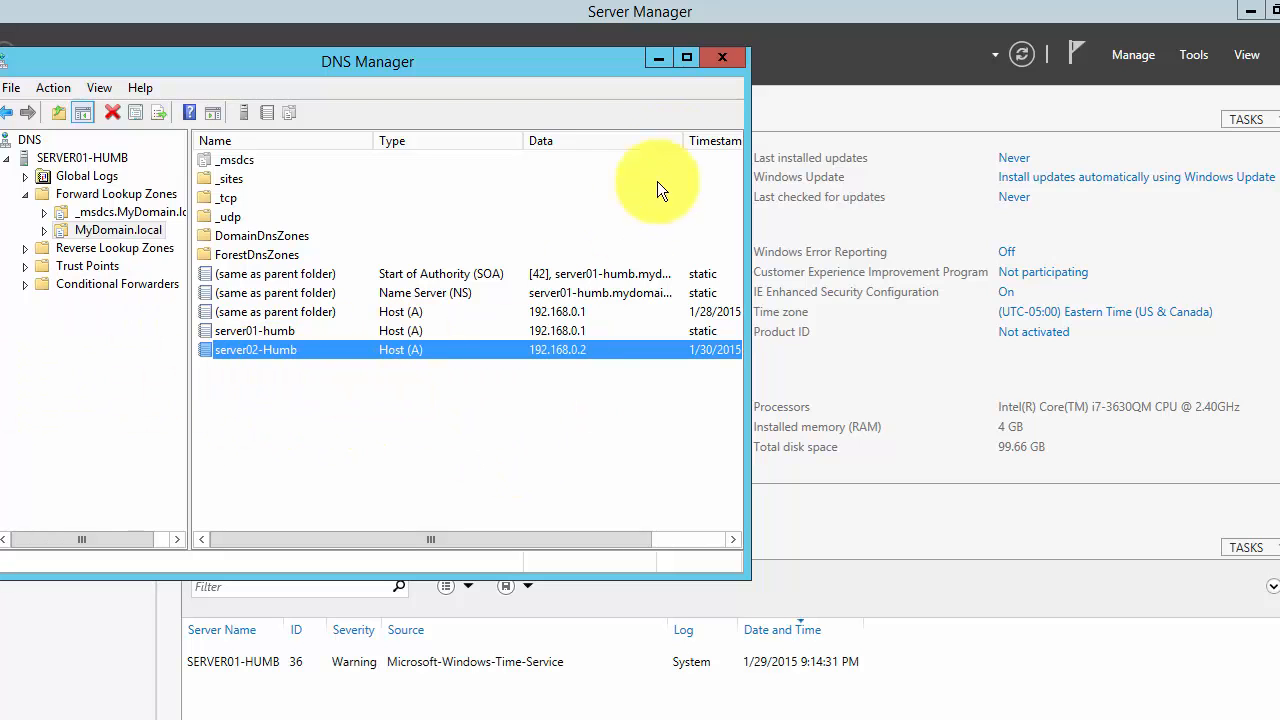
Step: Switch to the Day03 OneNote page and add the sub-item "Install the ADDS" under How to Install Replica DC/DNS/GC
{"action": "left_click", "coordinate": [656, 60]}
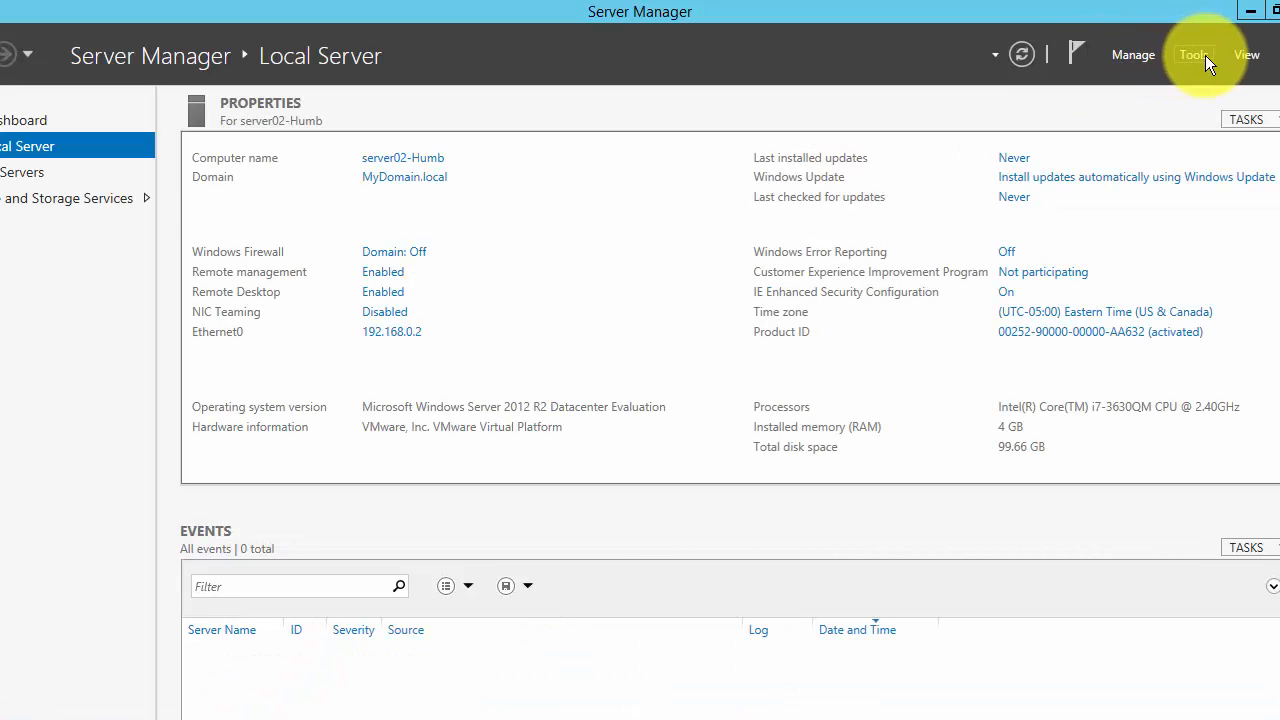
{"action": "key", "text": "alt+Tab"}
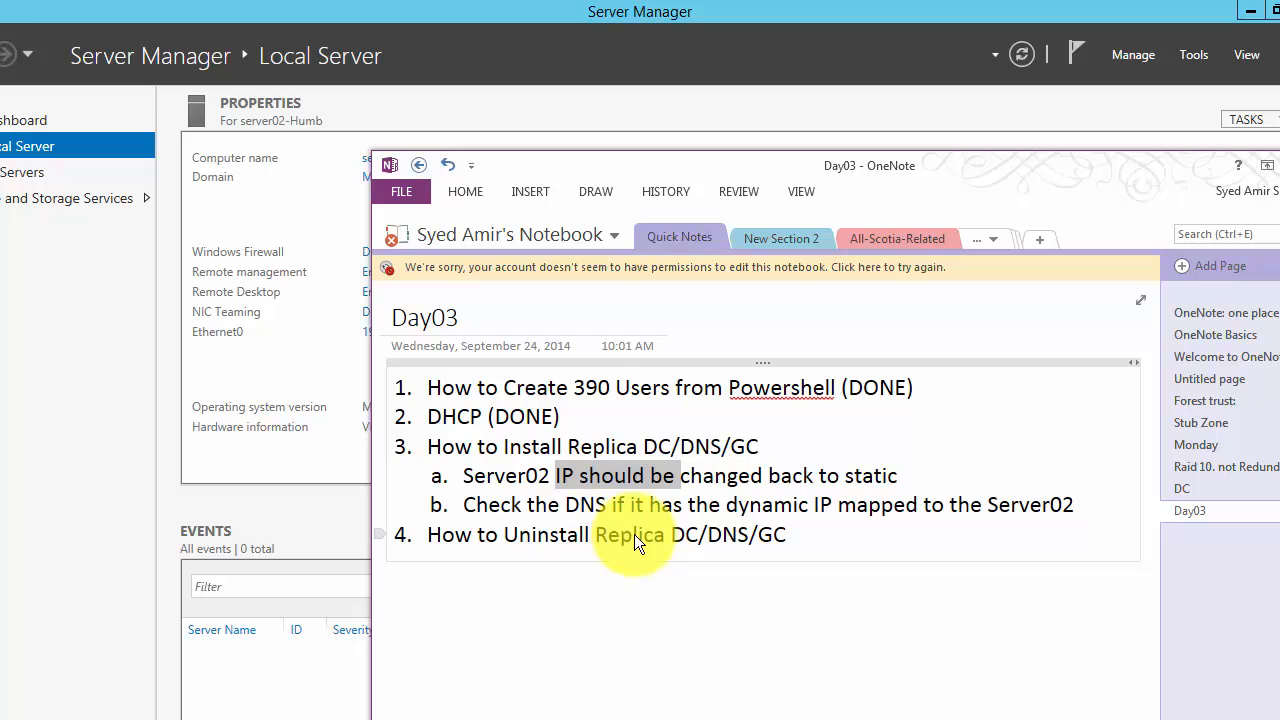
{"action": "left_click", "coordinate": [1090, 507]}
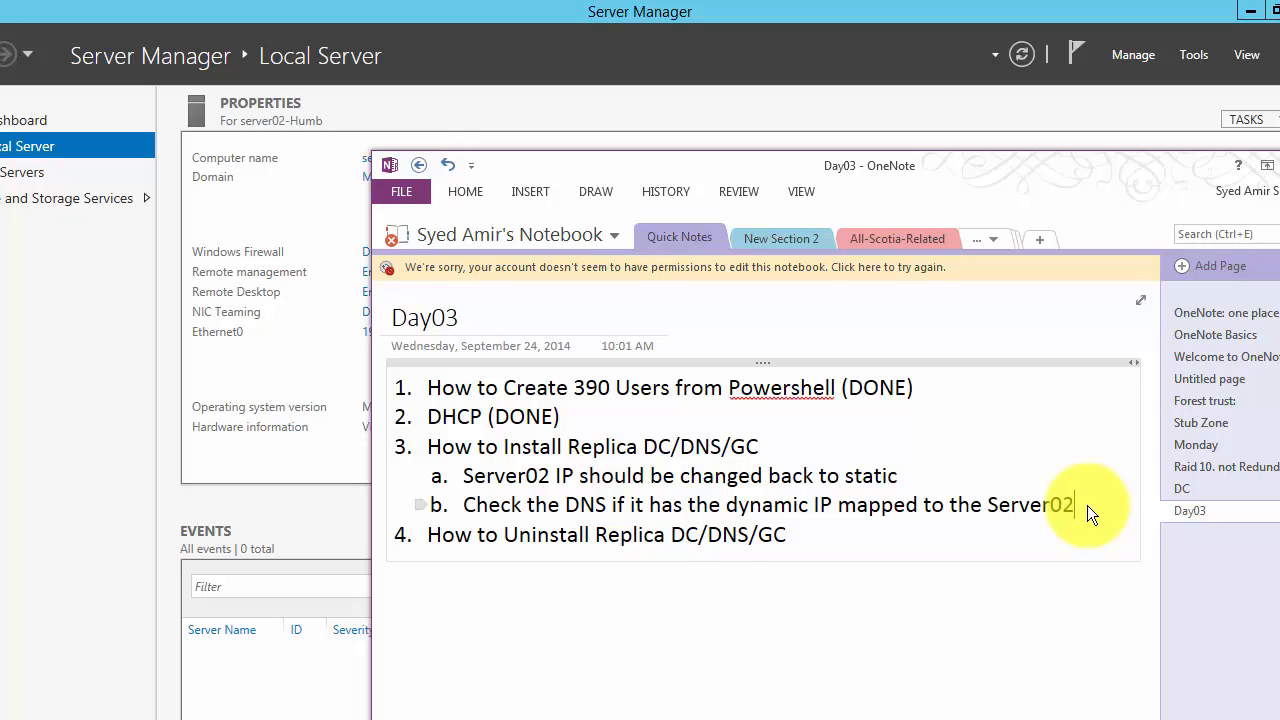
{"action": "key", "text": "Return"}
{"action": "type", "text": "Inst"}
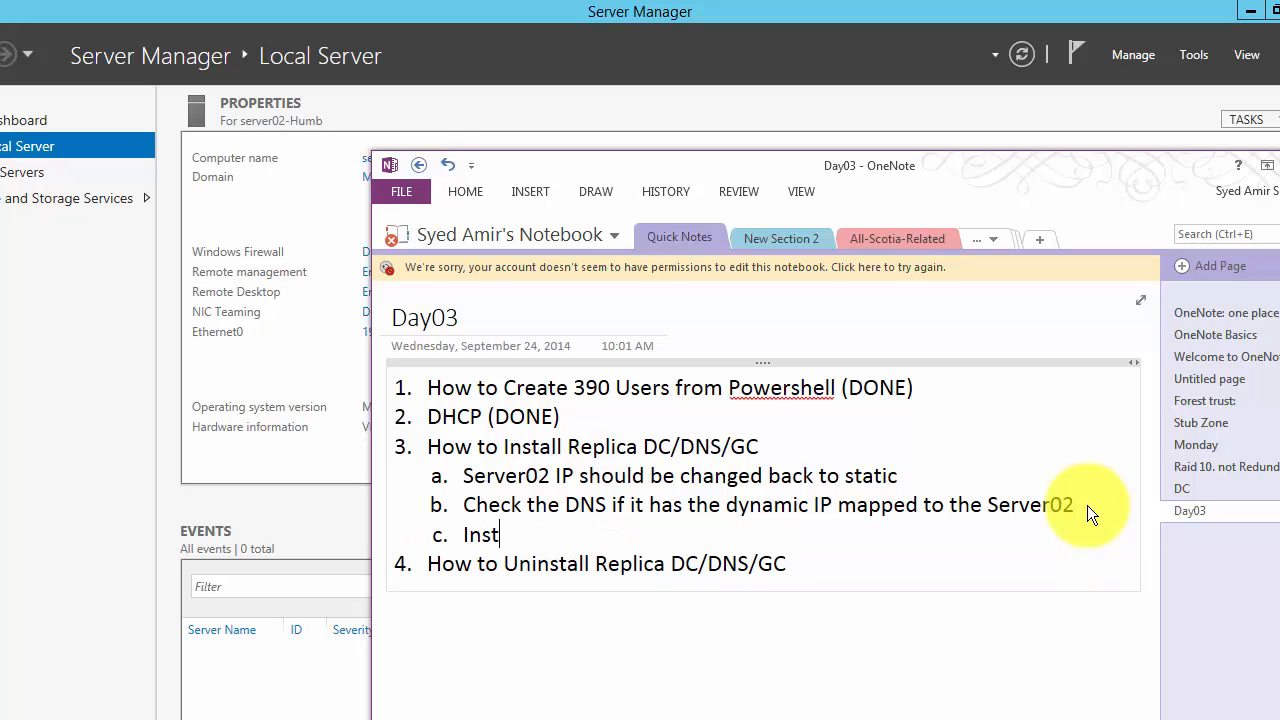
{"action": "type", "text": "all the AD"}
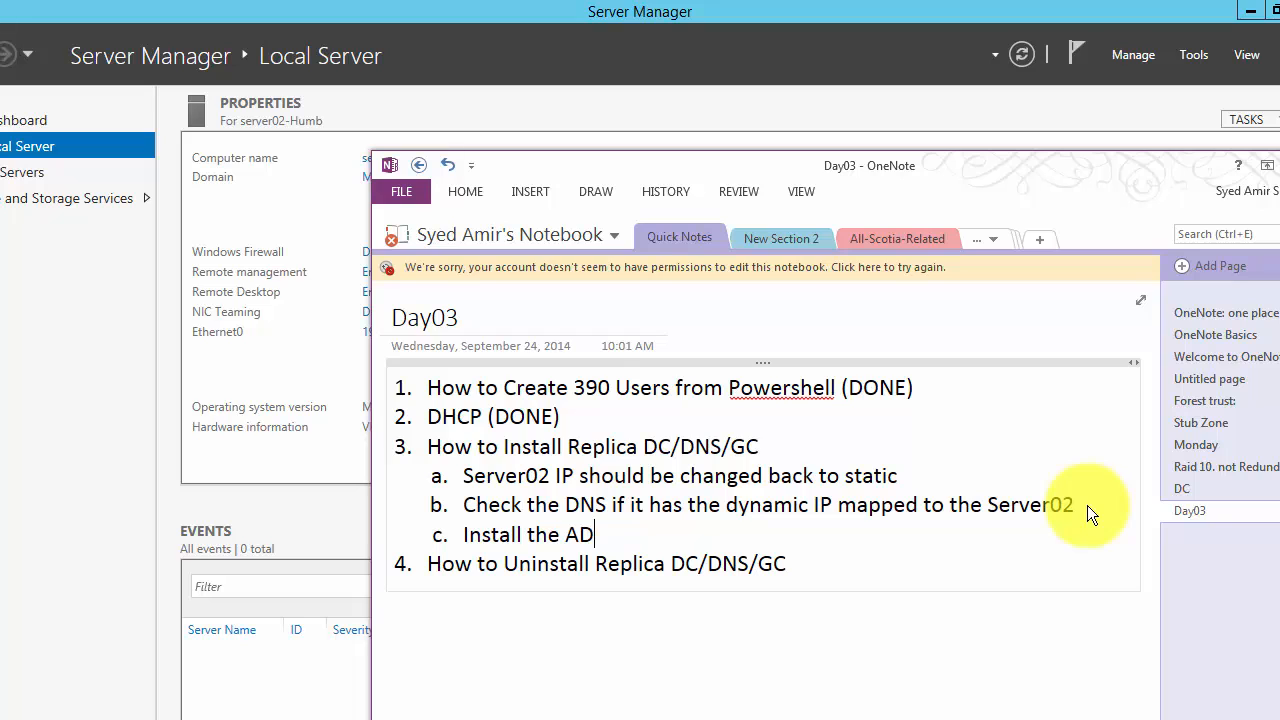
{"action": "type", "text": "DS"}
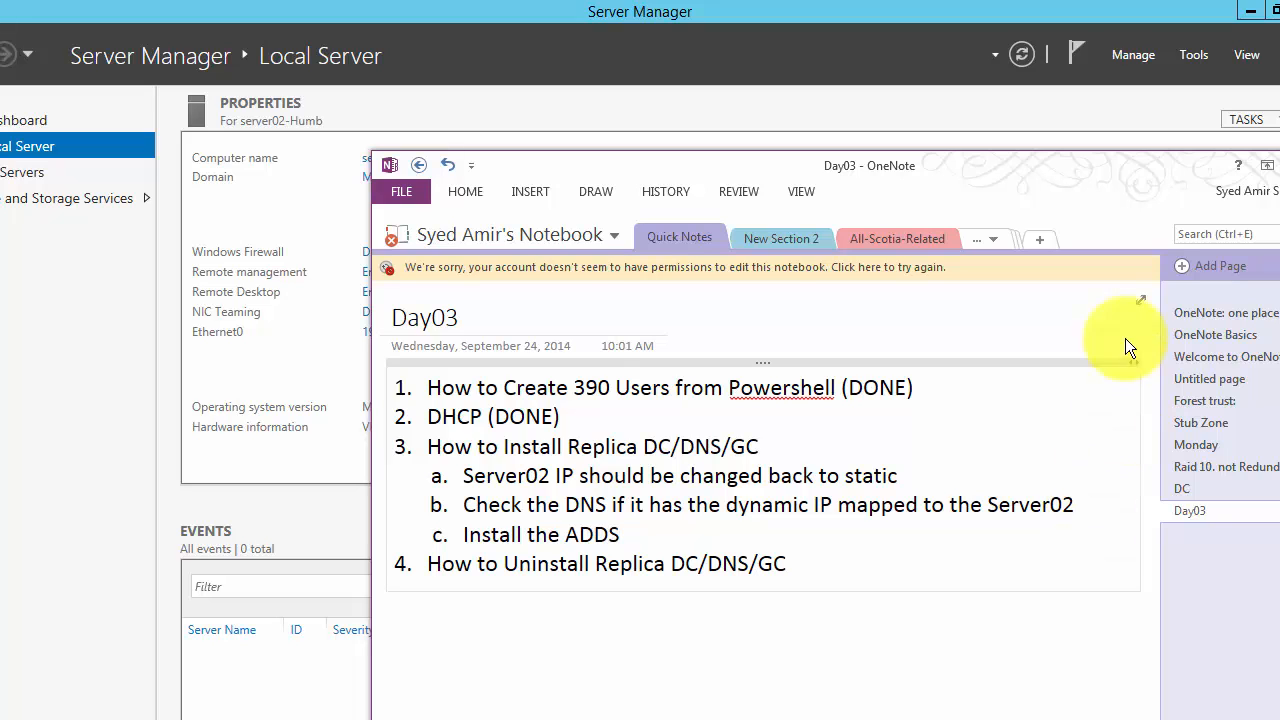
Step: Start adding roles and features from Server02's dashboard, choosing a role-based installation on server02-Humb from the server pool
{"action": "left_click", "coordinate": [1192, 56]}
{"action": "left_click", "coordinate": [1192, 56]}
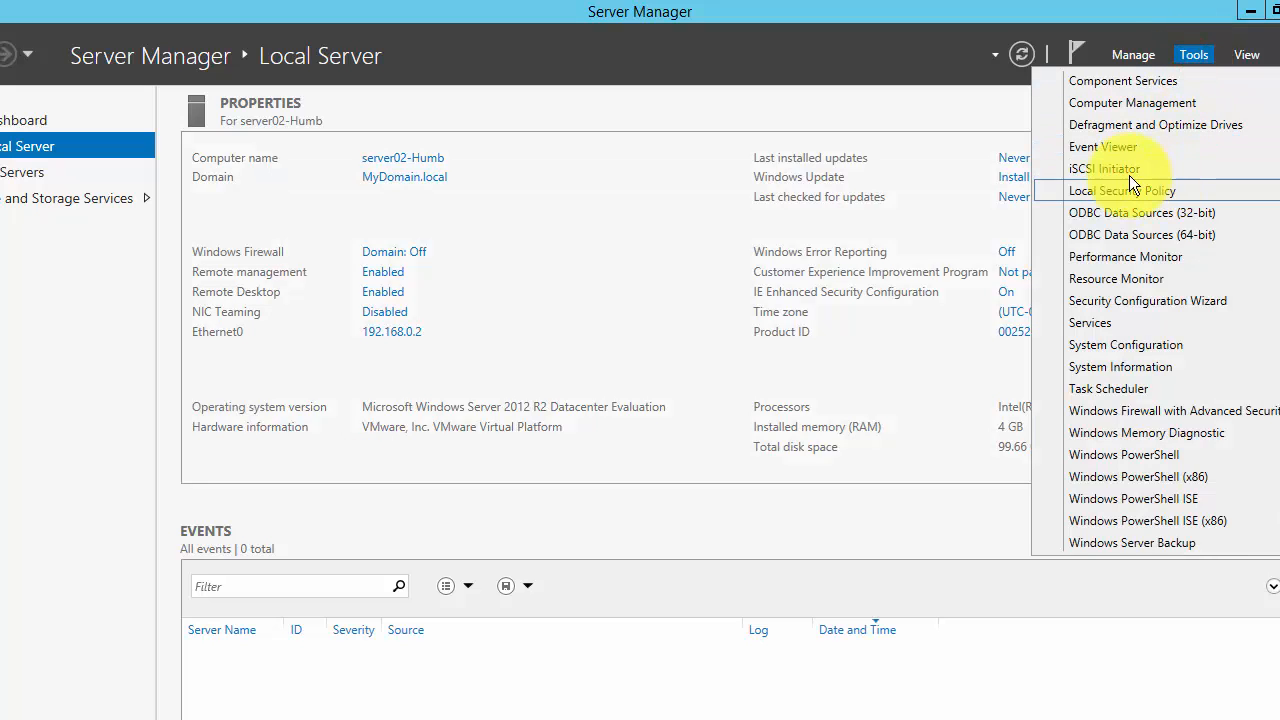
{"action": "left_click", "coordinate": [26, 121]}
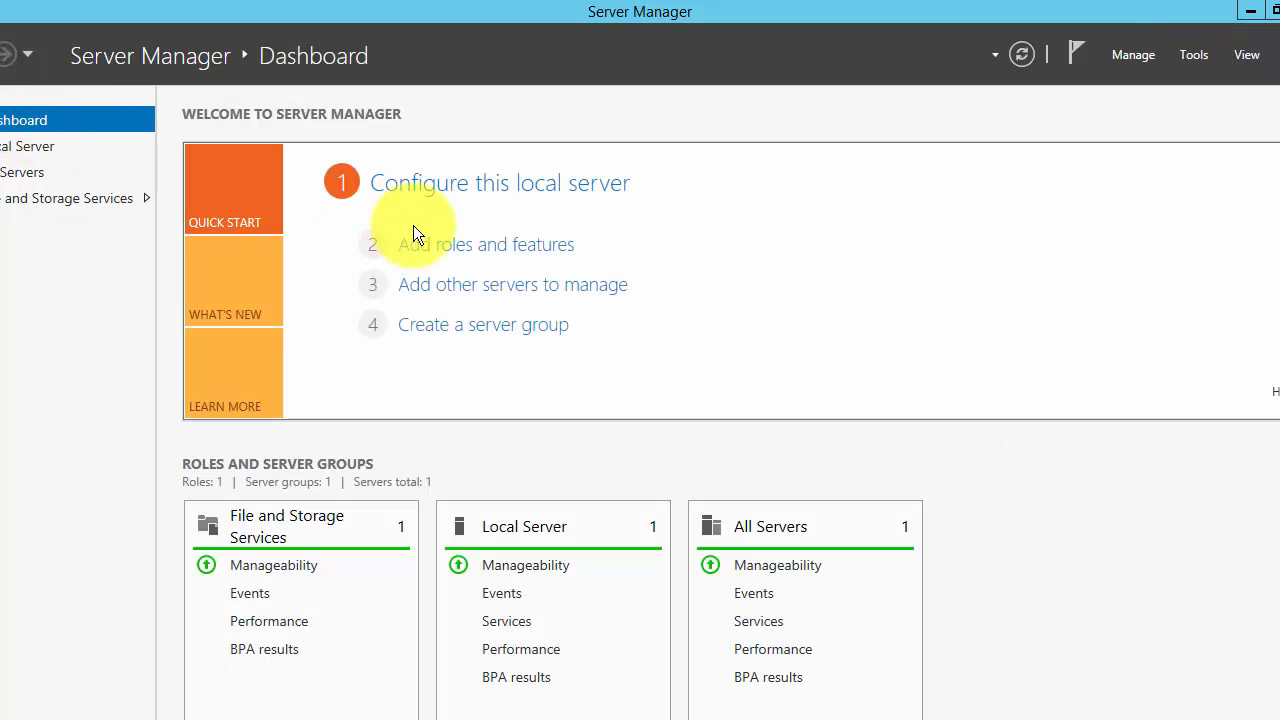
{"action": "left_click", "coordinate": [460, 245]}
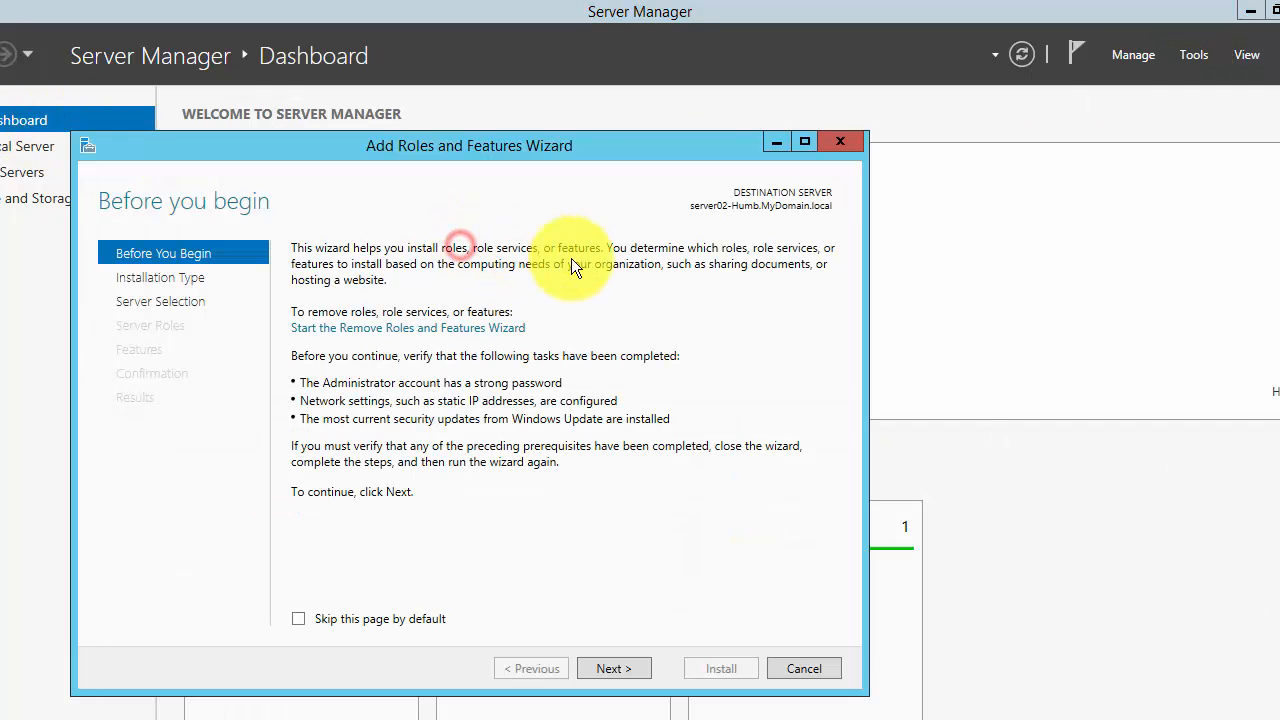
{"action": "left_click", "coordinate": [616, 672]}
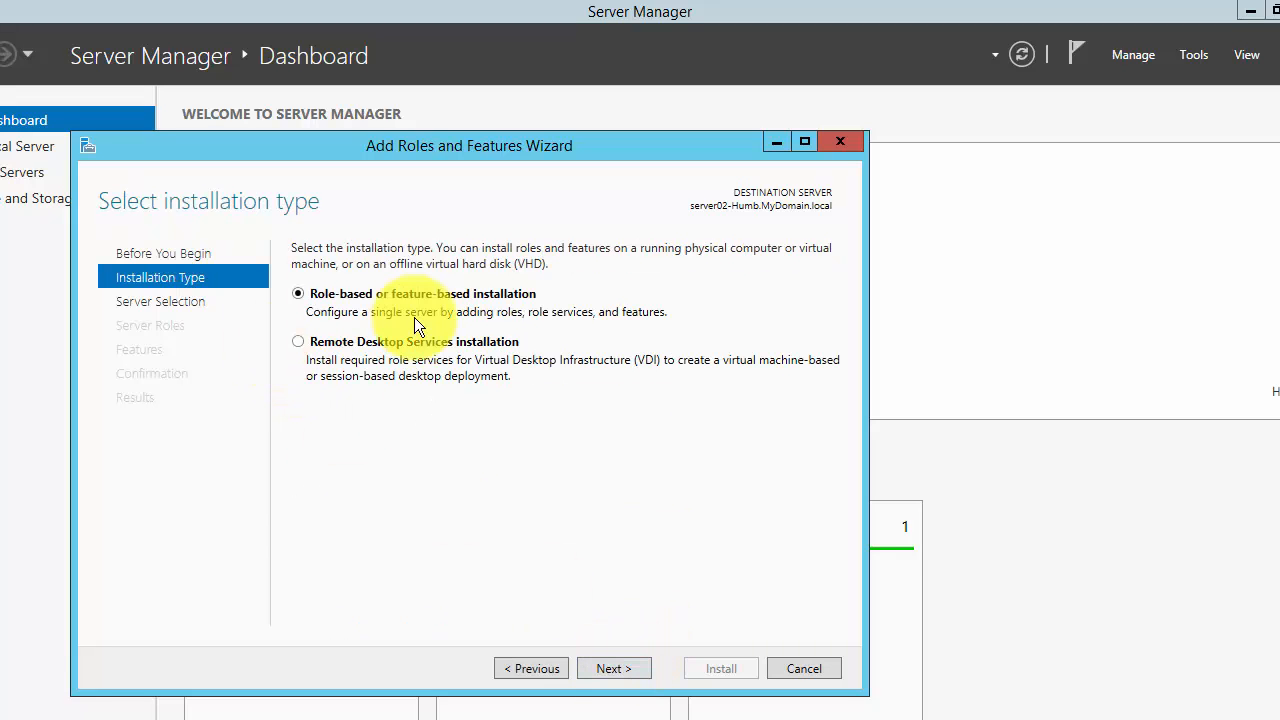
{"action": "left_click", "coordinate": [603, 667]}
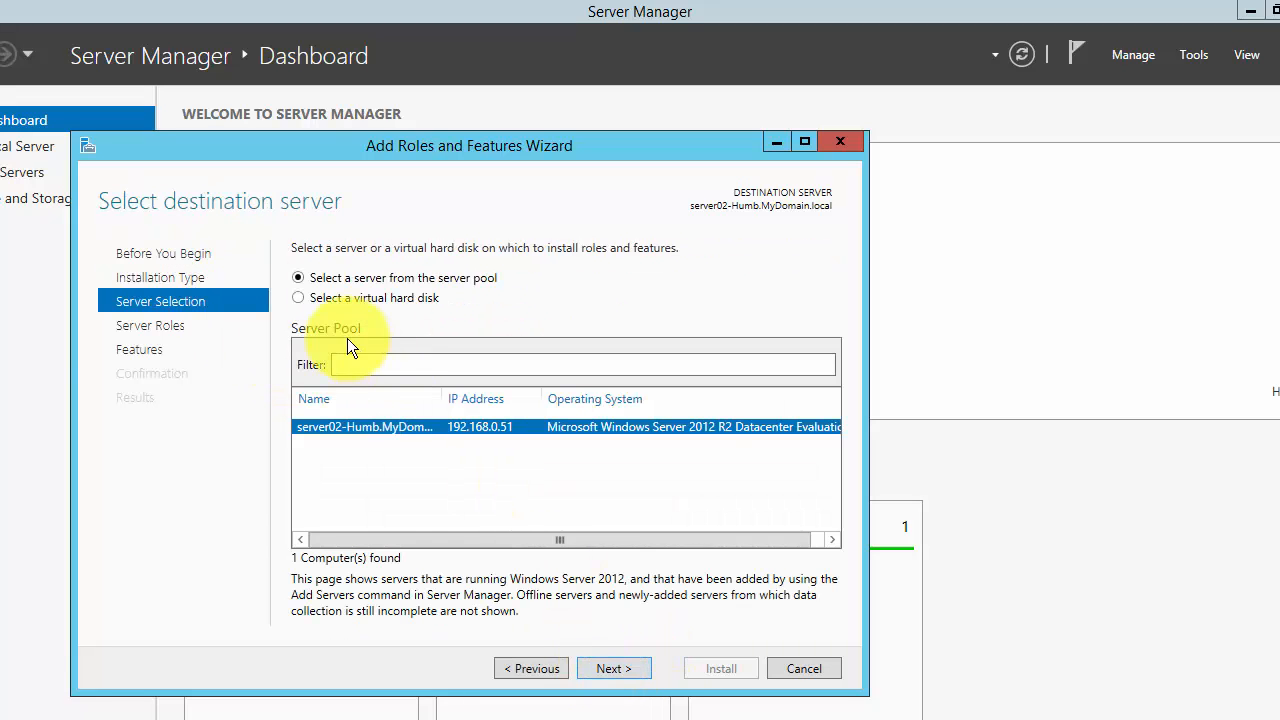
{"action": "left_click", "coordinate": [630, 672]}
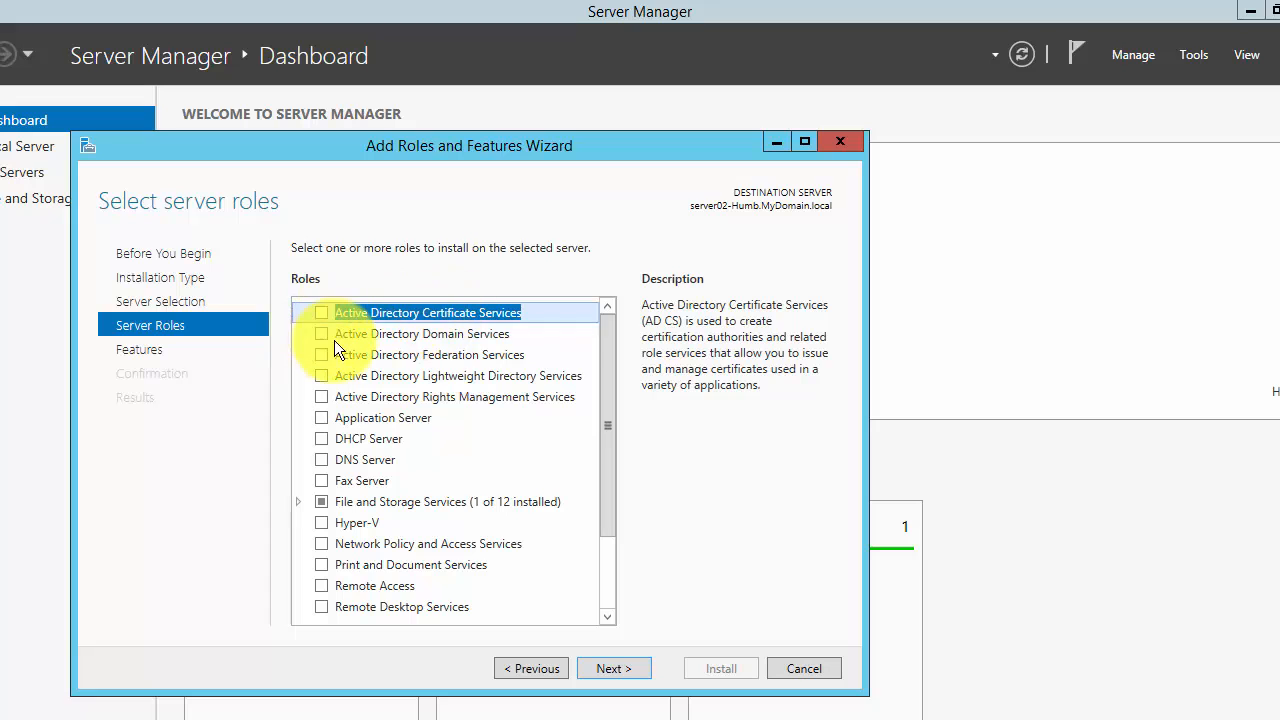
Step: Select the Active Directory Domain Services role with its required features and management tools, and proceed to the installation confirmation
{"action": "left_click", "coordinate": [320, 335]}
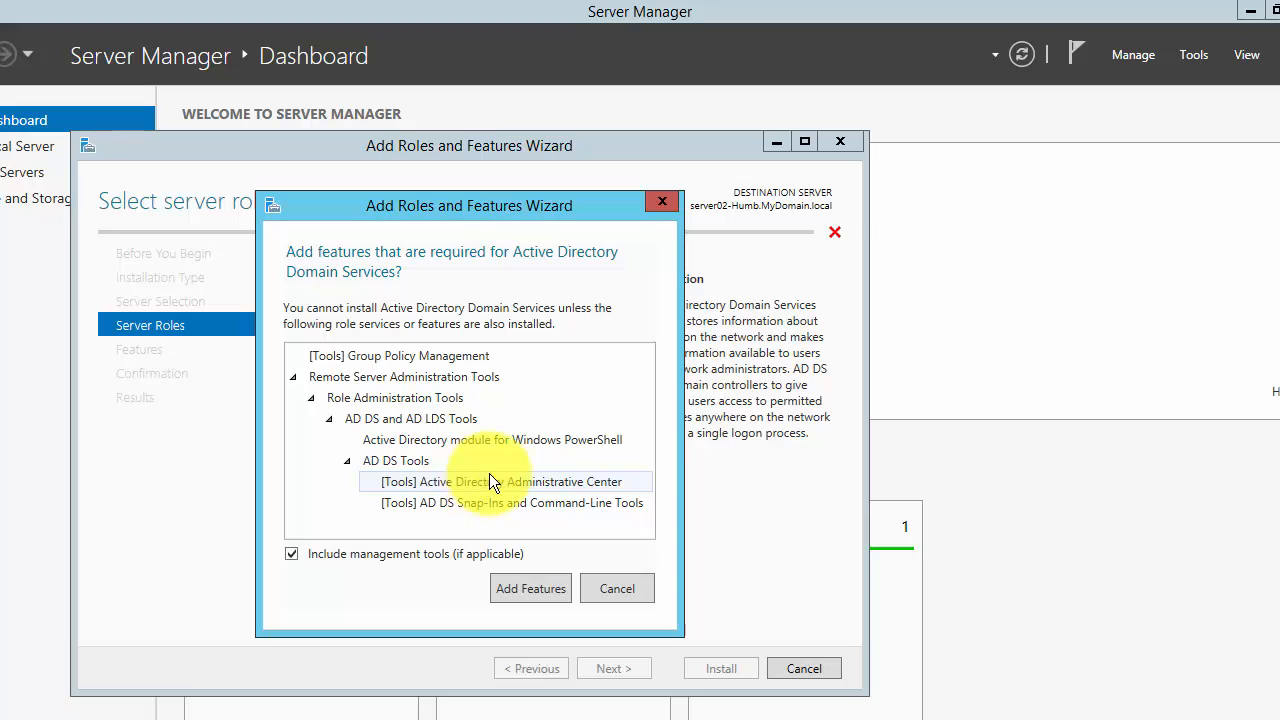
{"action": "left_click", "coordinate": [530, 589]}
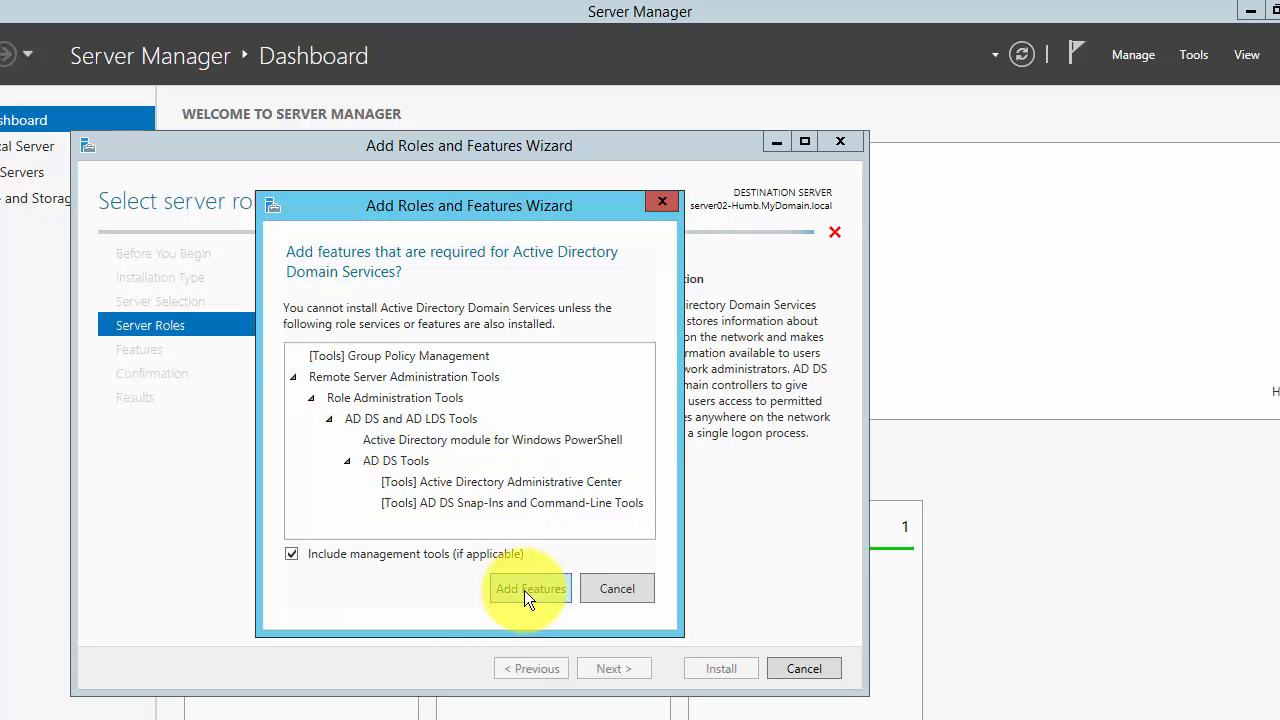
{"action": "left_click", "coordinate": [611, 672]}
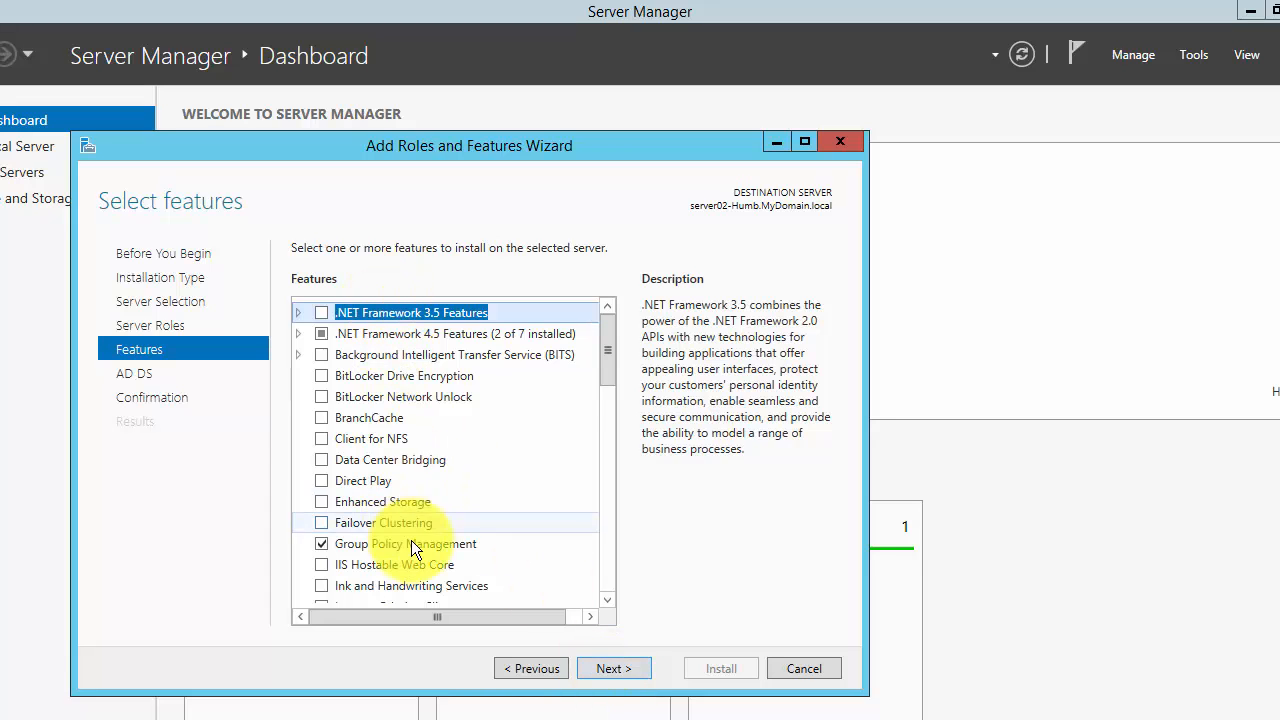
{"action": "left_click", "coordinate": [614, 670]}
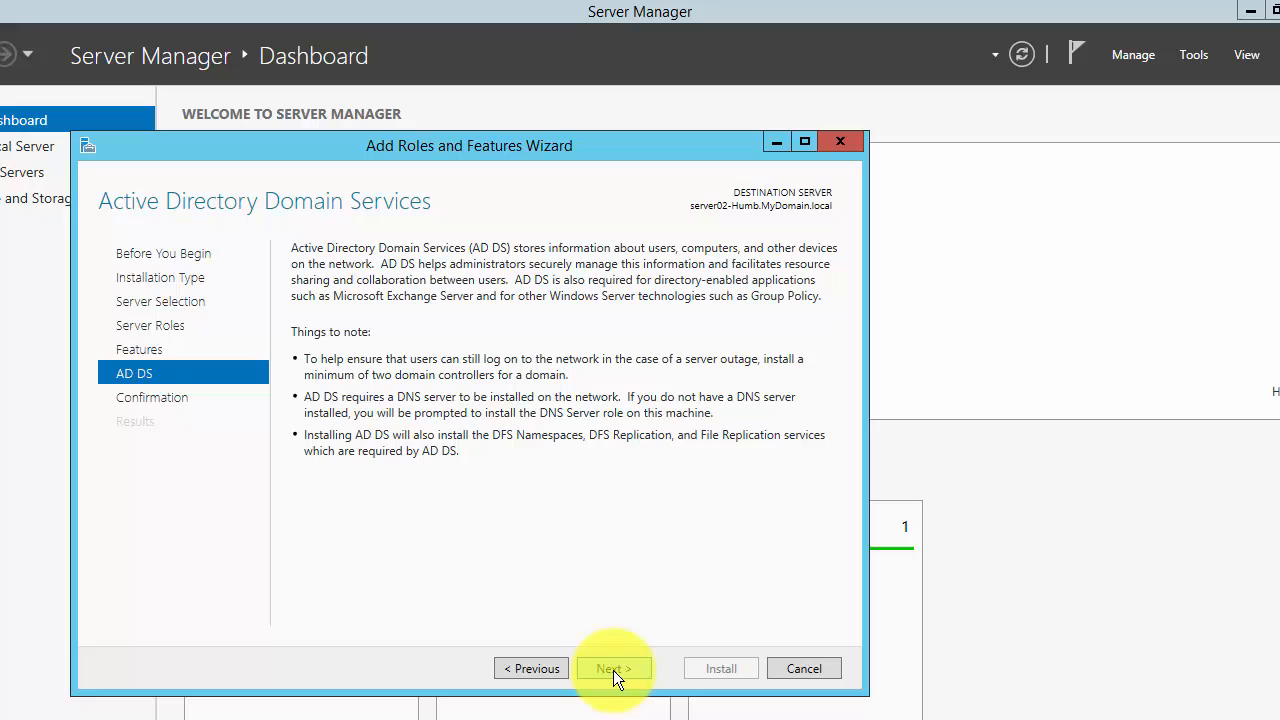
{"action": "left_click", "coordinate": [613, 669]}
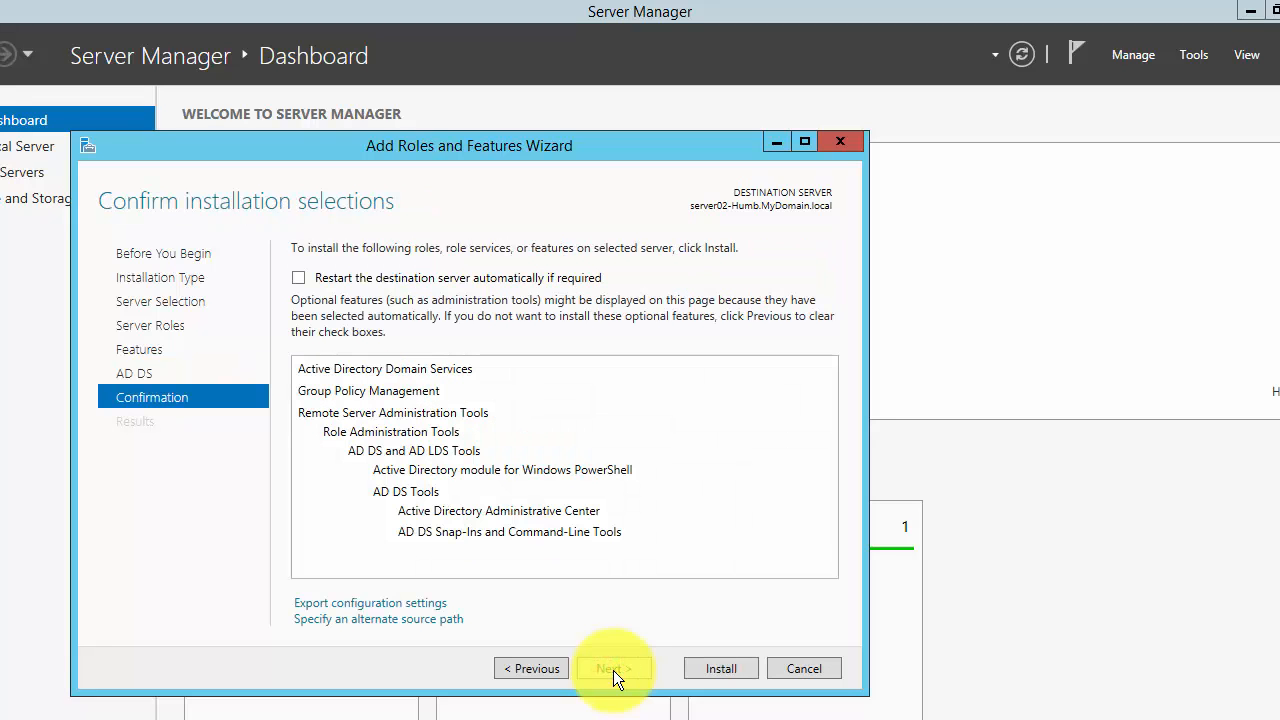
Step: Allow automatic restarts of the destination server, install the selected role and features, and close the wizard
{"action": "left_click", "coordinate": [298, 277]}
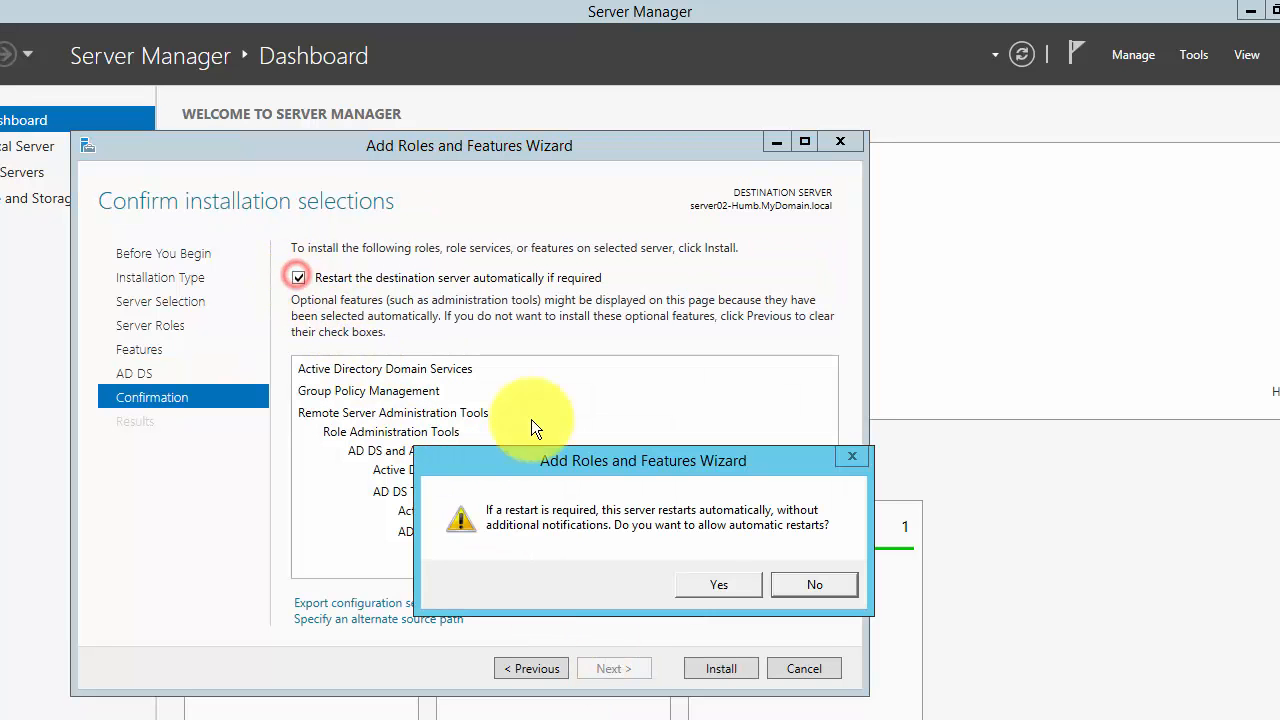
{"action": "left_click", "coordinate": [700, 584]}
{"action": "left_click", "coordinate": [724, 669]}
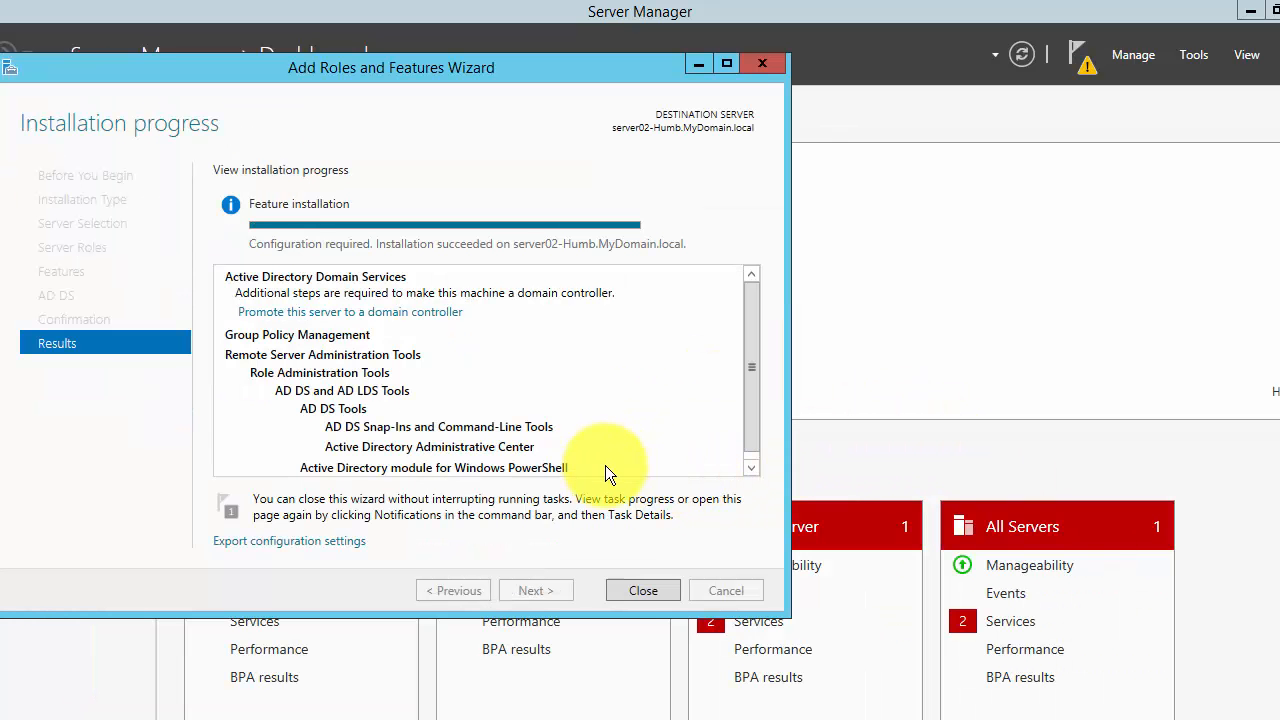
{"action": "left_click", "coordinate": [640, 591]}
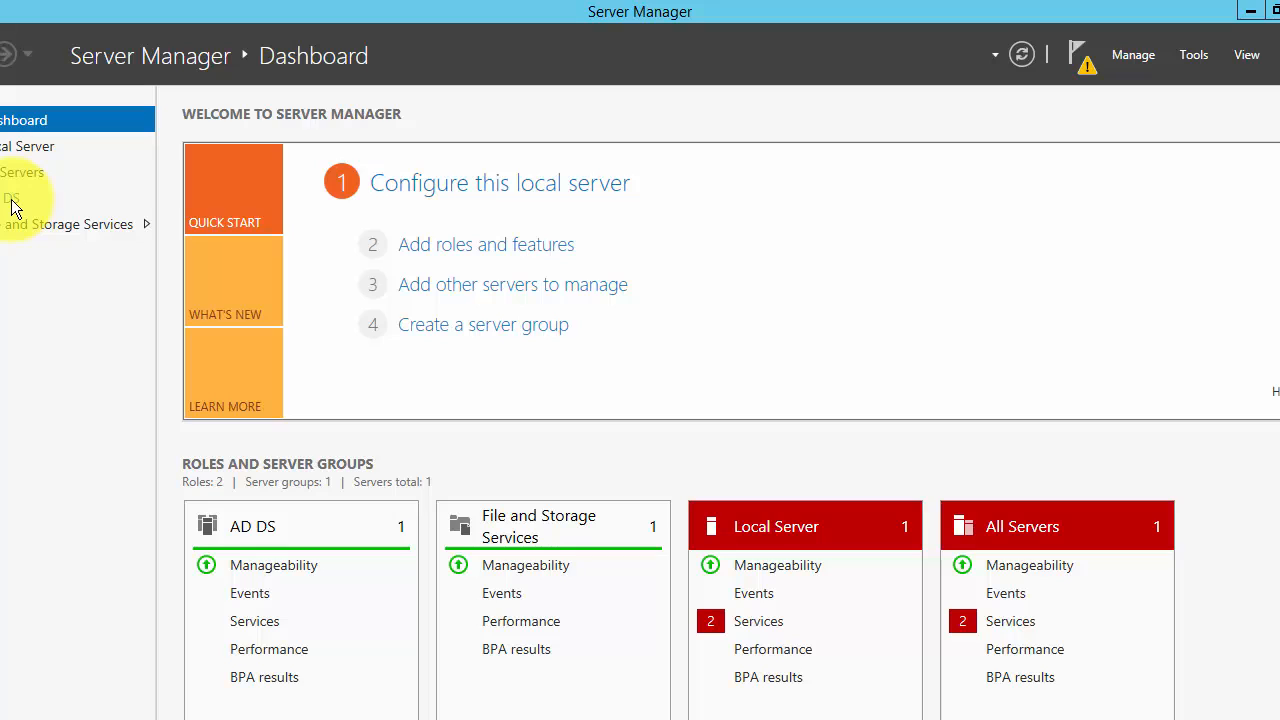
Step: Start promoting the server to a domain controller, adding it to the existing domain MyDomain.local with the current user's credentials
{"action": "left_click", "coordinate": [1080, 57]}
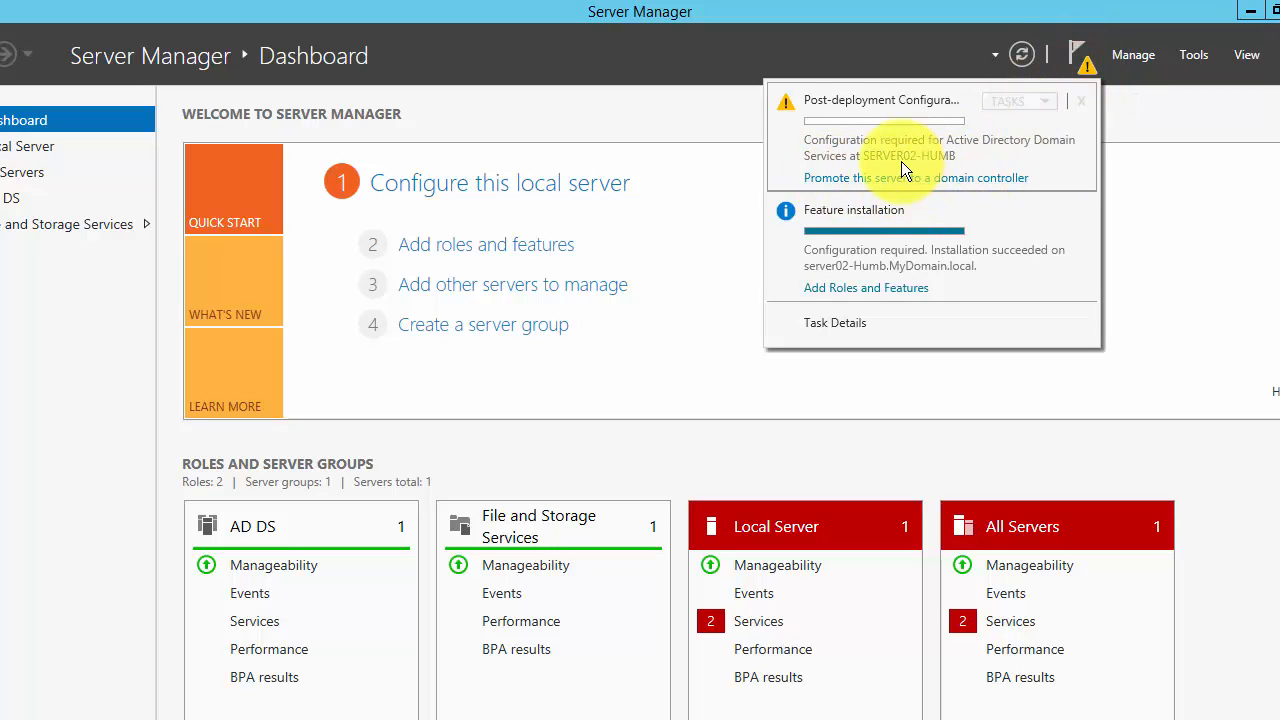
{"action": "left_click", "coordinate": [924, 178]}
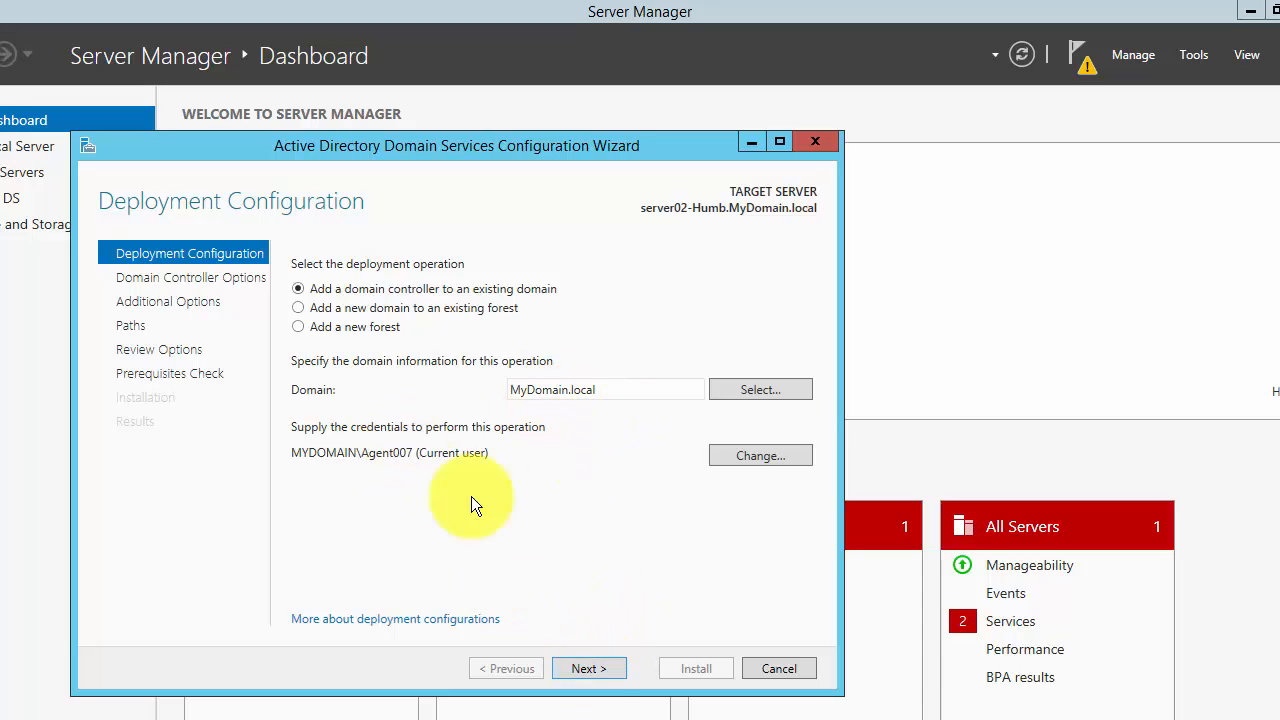
{"action": "left_click", "coordinate": [588, 667]}
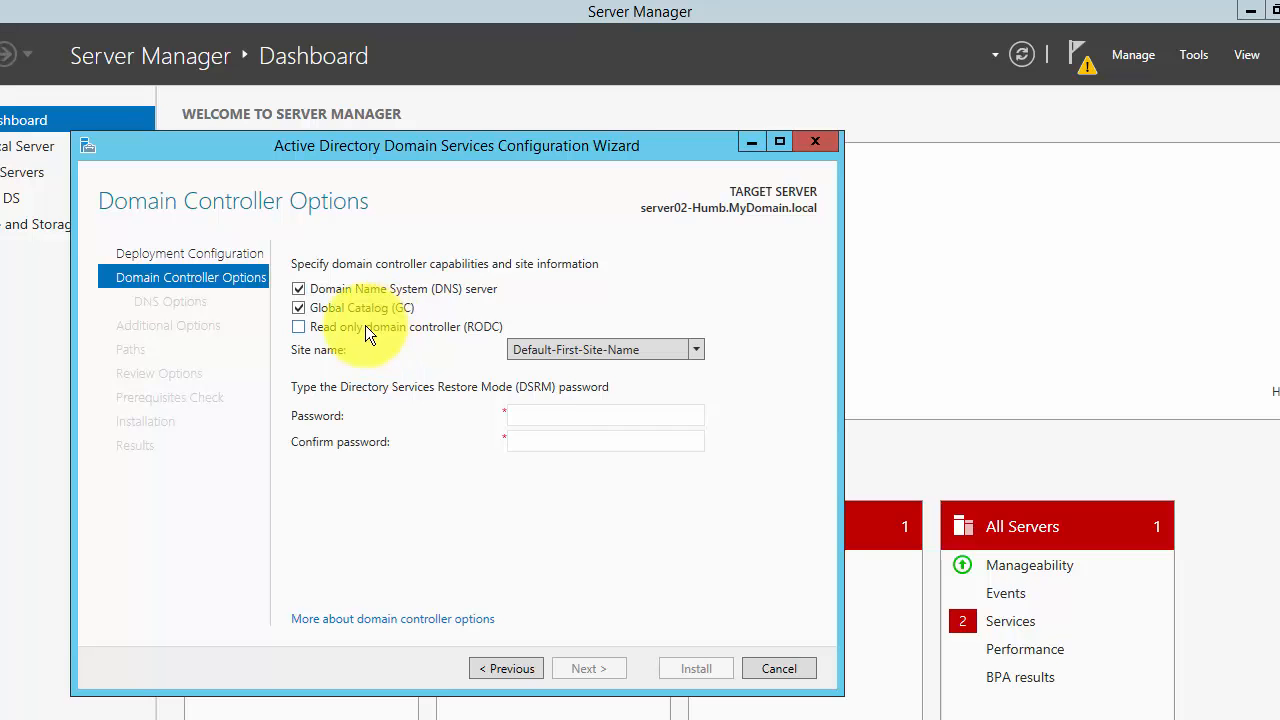
Step: Disable Global Catalog (GC) for the new domain controller, and enter and confirm the Directory Services Restore Mode password
{"action": "left_click", "coordinate": [294, 311]}
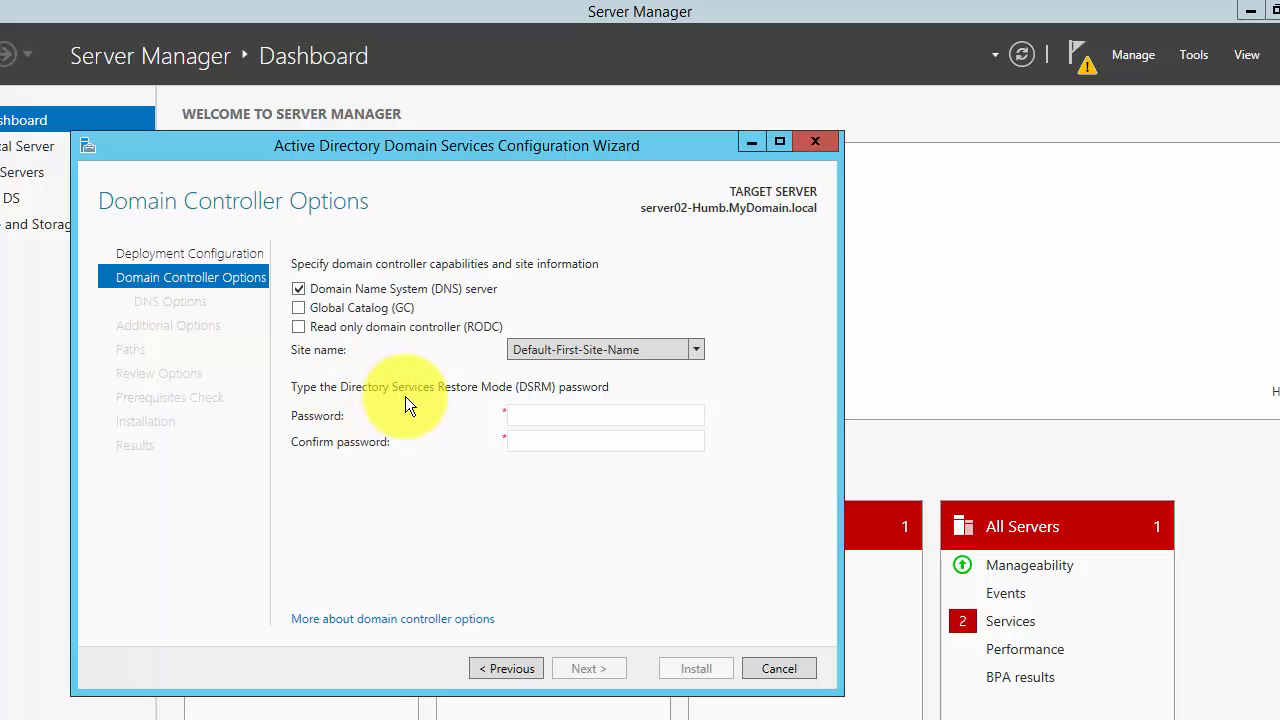
{"action": "left_click", "coordinate": [549, 418]}
{"action": "type", "text": "•••"}
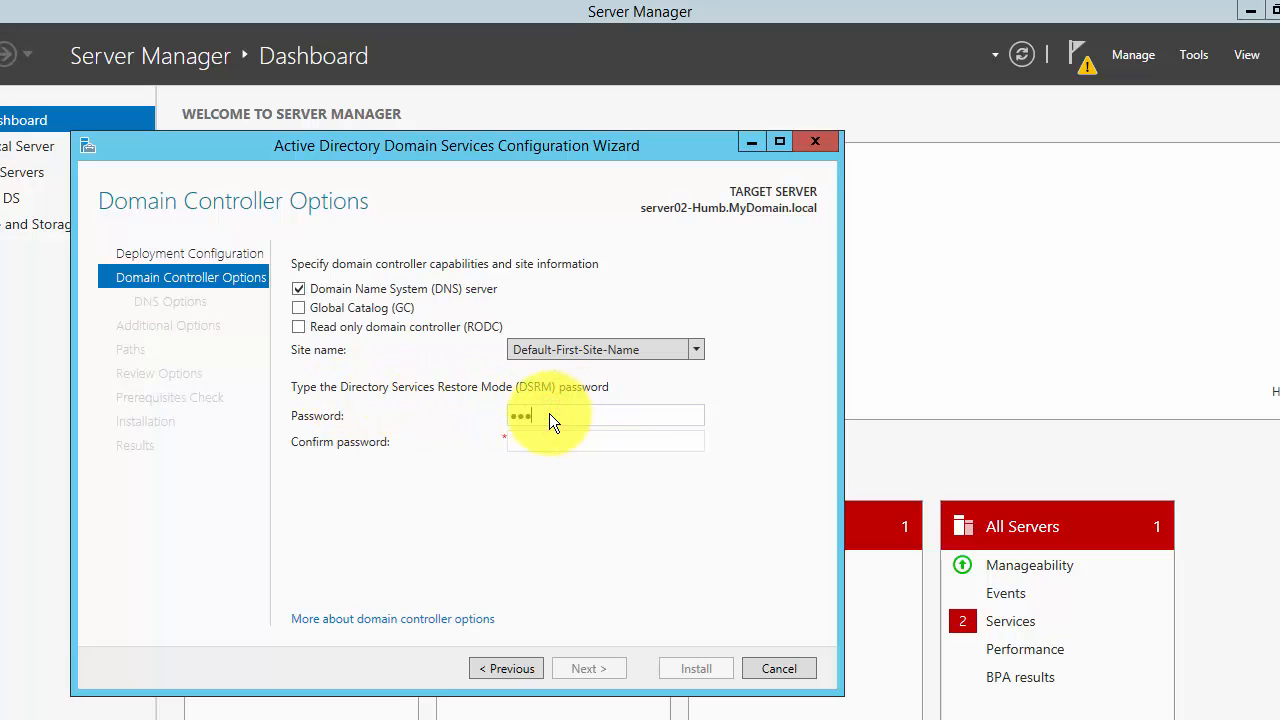
{"action": "type", "text": "••••••"}
{"action": "key", "text": "Tab"}
{"action": "type", "text": "•••••••••"}
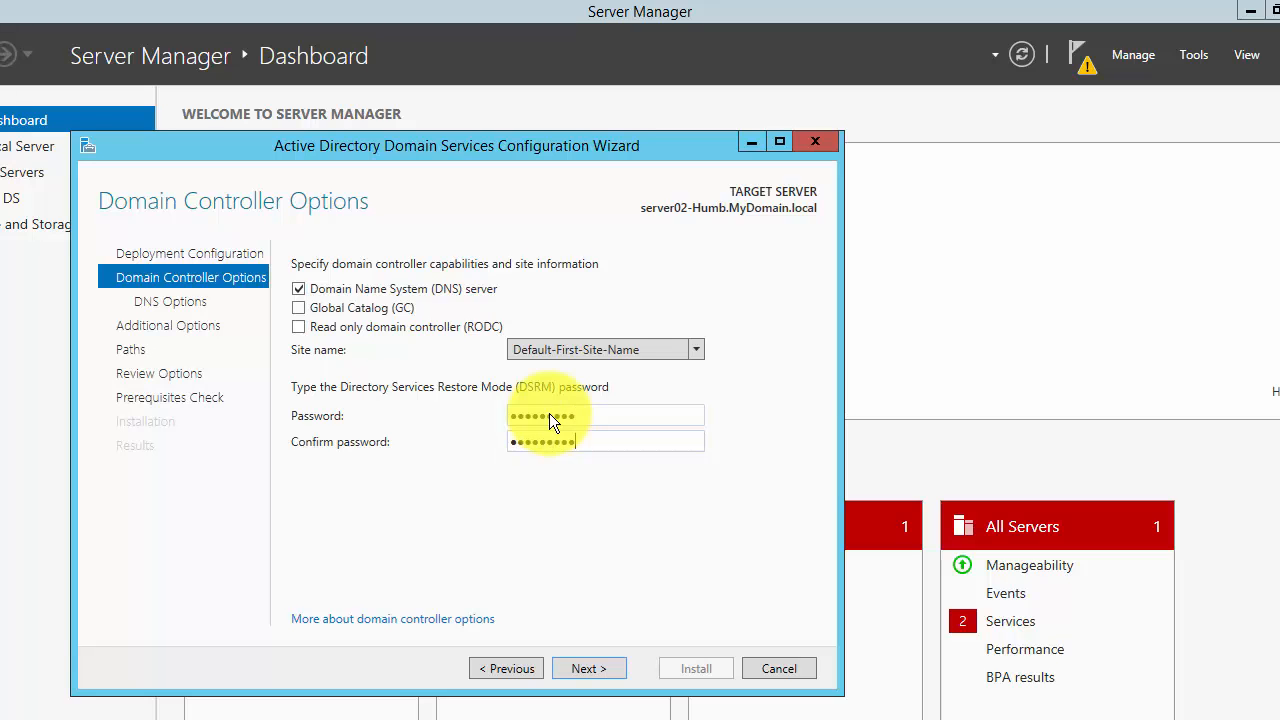
Step: Keep Default-First-Site-Name as the site and proceed past the DNS delegation options to the additional options
{"action": "left_click", "coordinate": [697, 349]}
{"action": "left_click", "coordinate": [697, 352]}
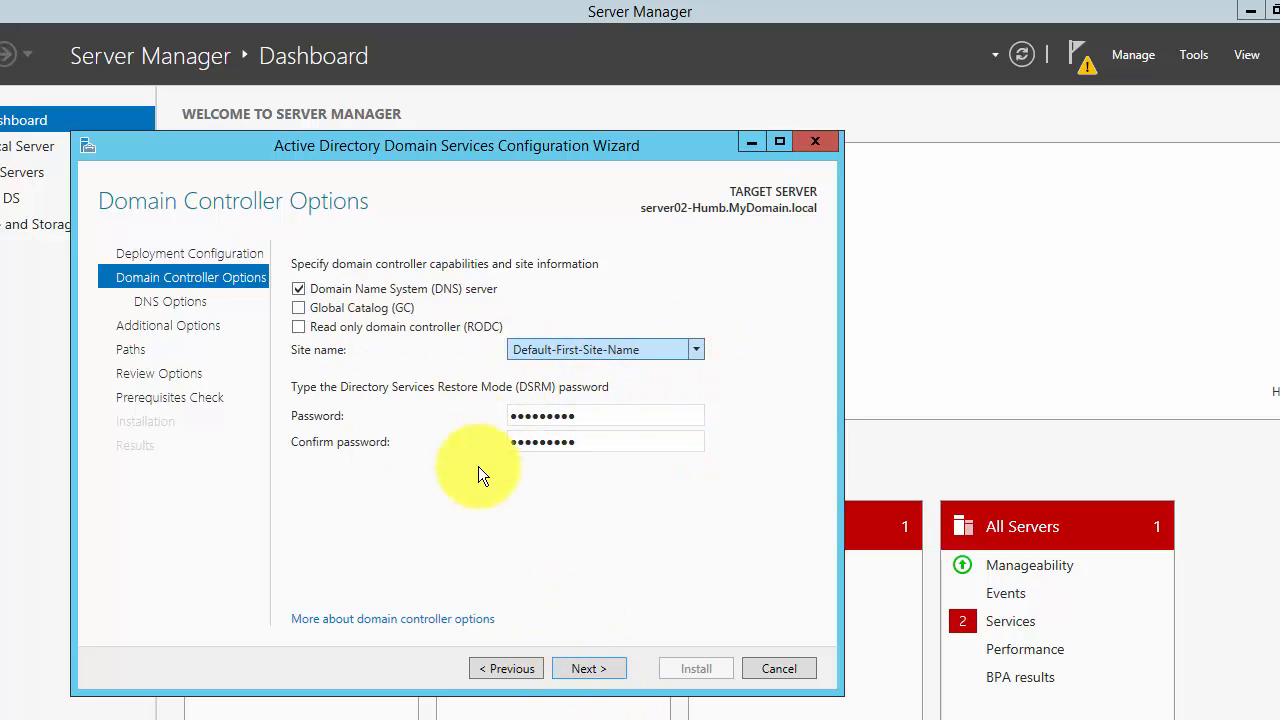
{"action": "left_click", "coordinate": [583, 672]}
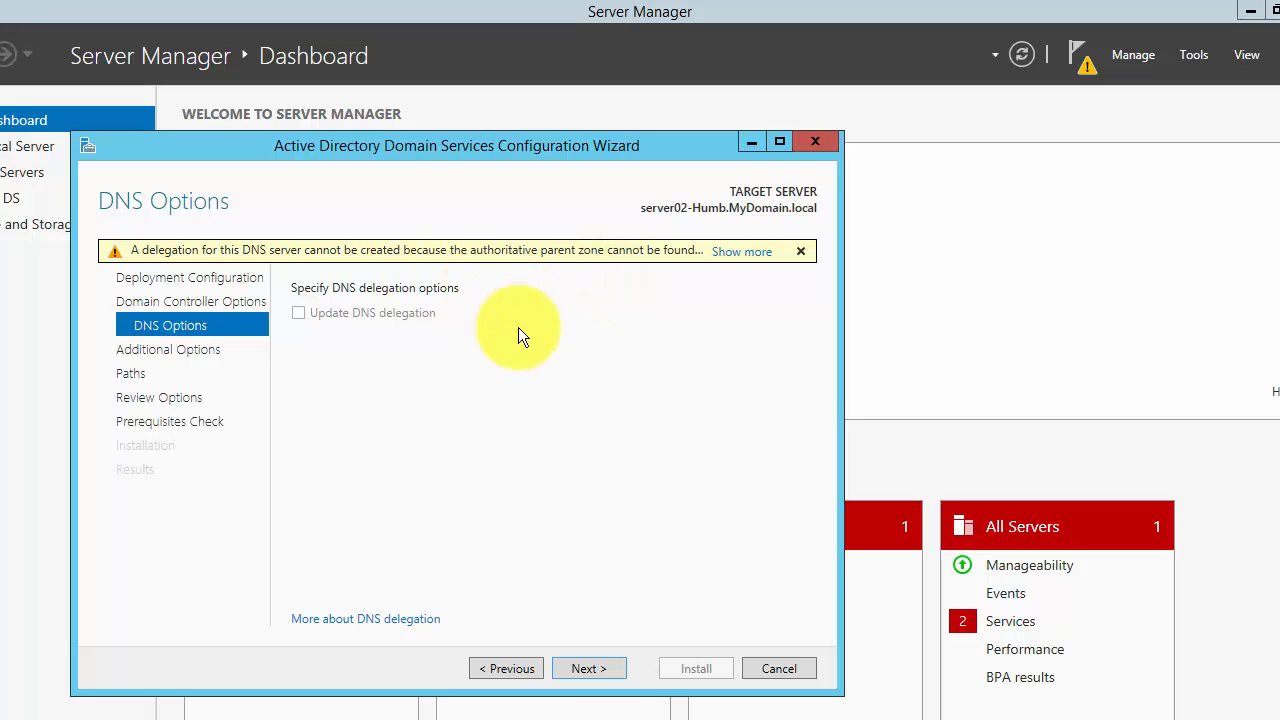
{"action": "left_click", "coordinate": [582, 665]}
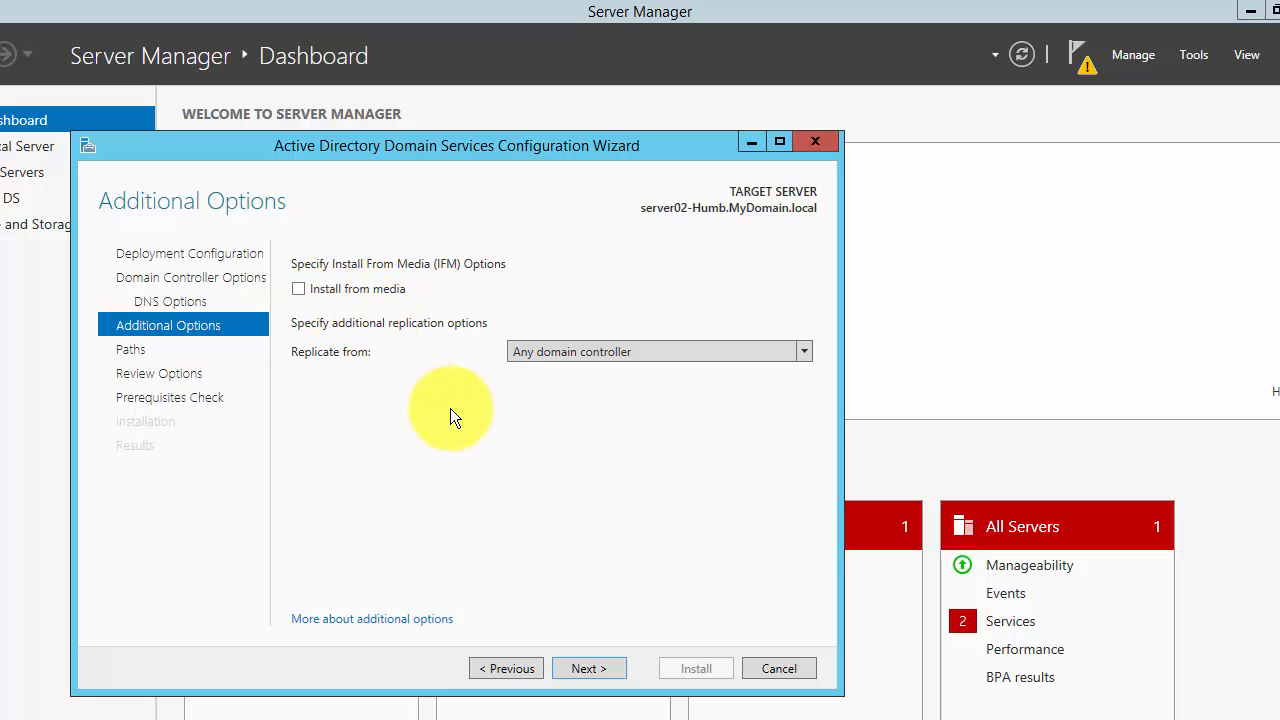
Step: Review the available replication sources for the new domain controller, leaving Any domain controller selected
{"action": "left_click", "coordinate": [596, 354]}
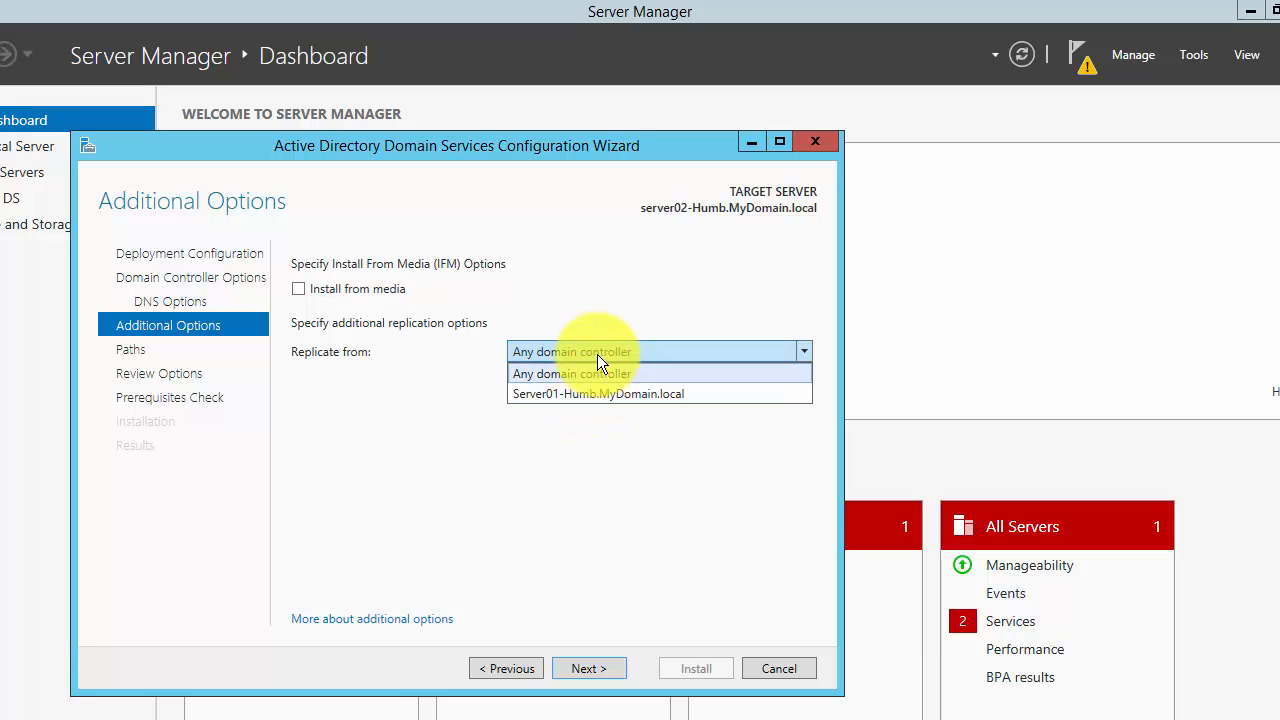
{"action": "left_click", "coordinate": [597, 354]}
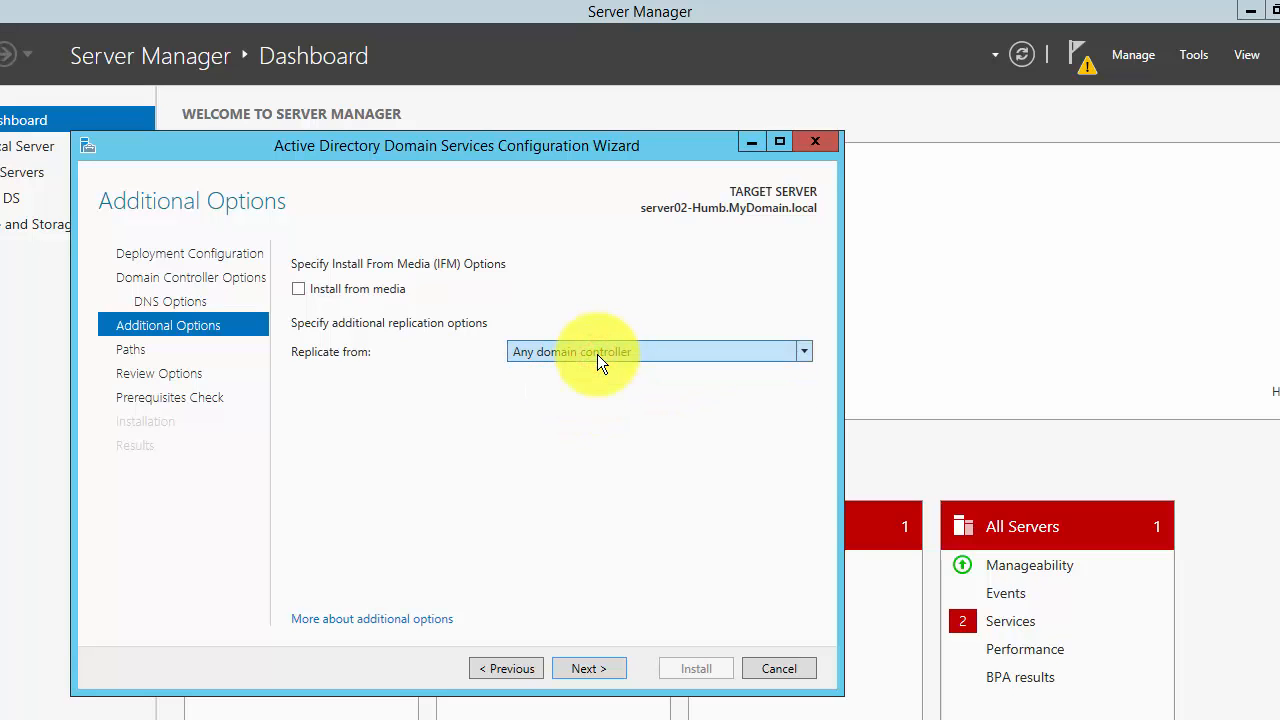
{"action": "left_click", "coordinate": [597, 354]}
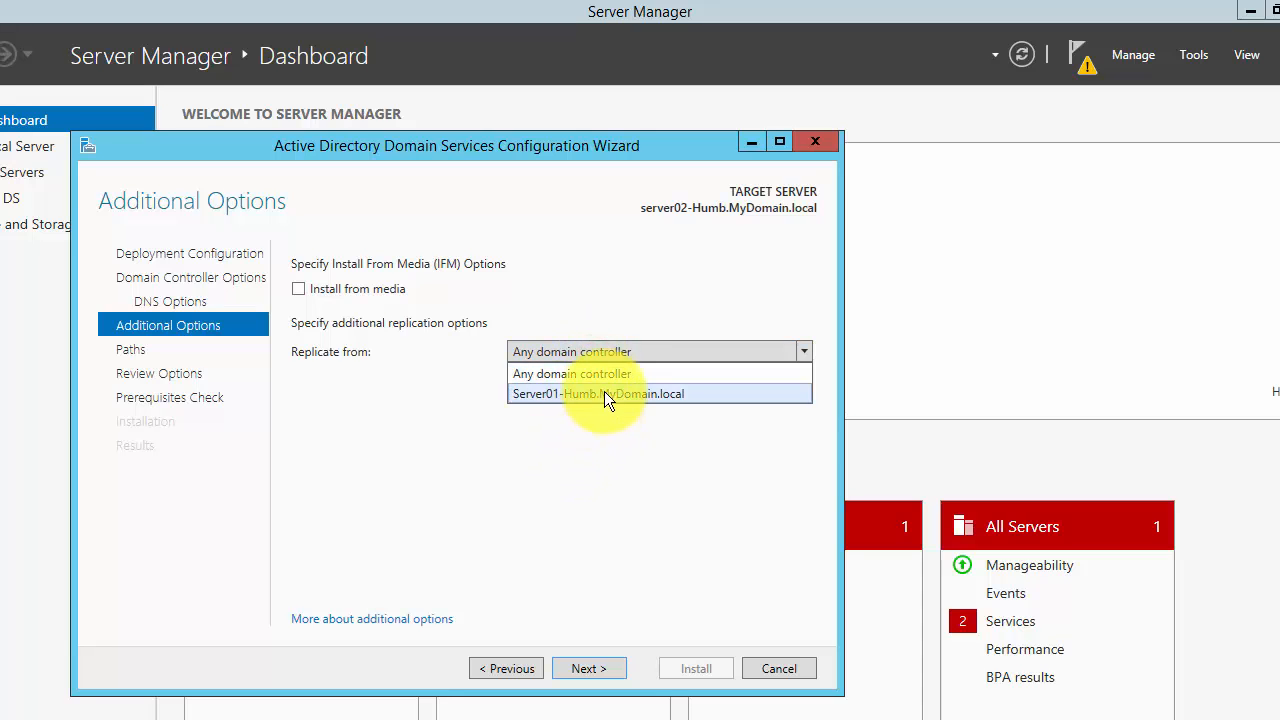
{"action": "left_click", "coordinate": [578, 286]}
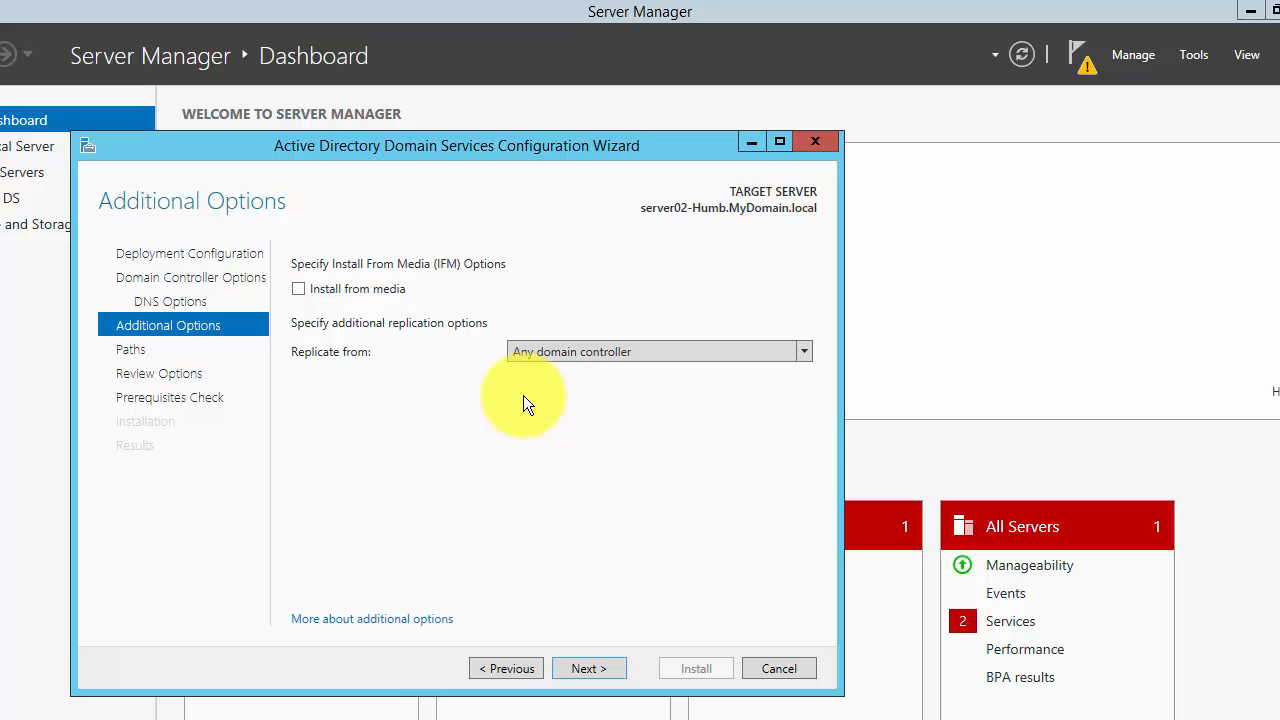
{"action": "left_click", "coordinate": [543, 355]}
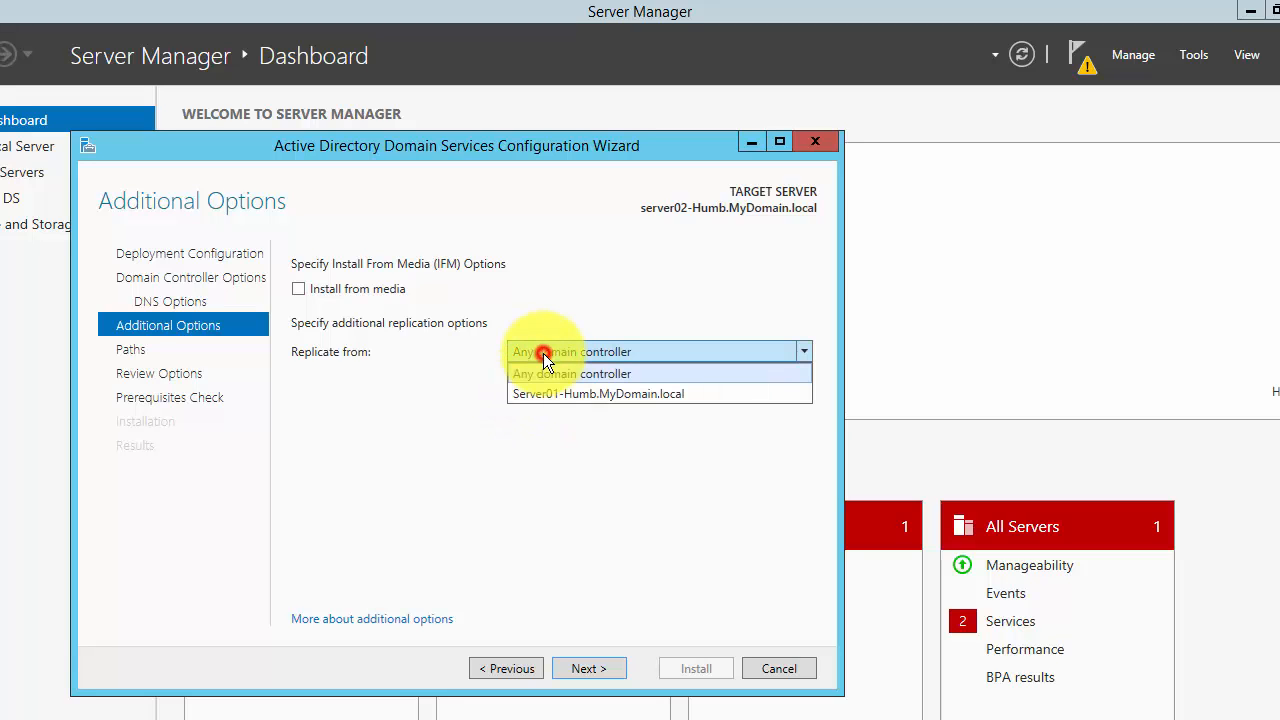
{"action": "left_click", "coordinate": [475, 432]}
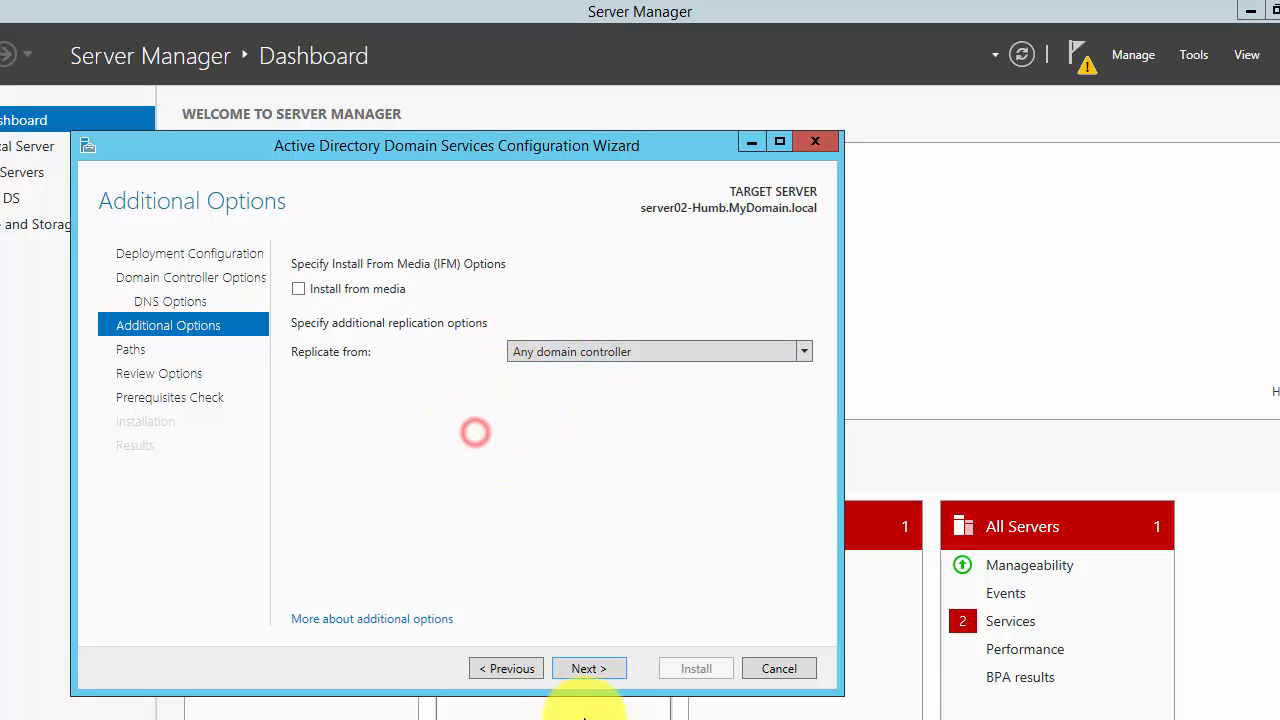
Step: Keep the default database, log files and SYSVOL folders, and view the PowerShell deployment script for the reviewed options
{"action": "left_click", "coordinate": [585, 668]}
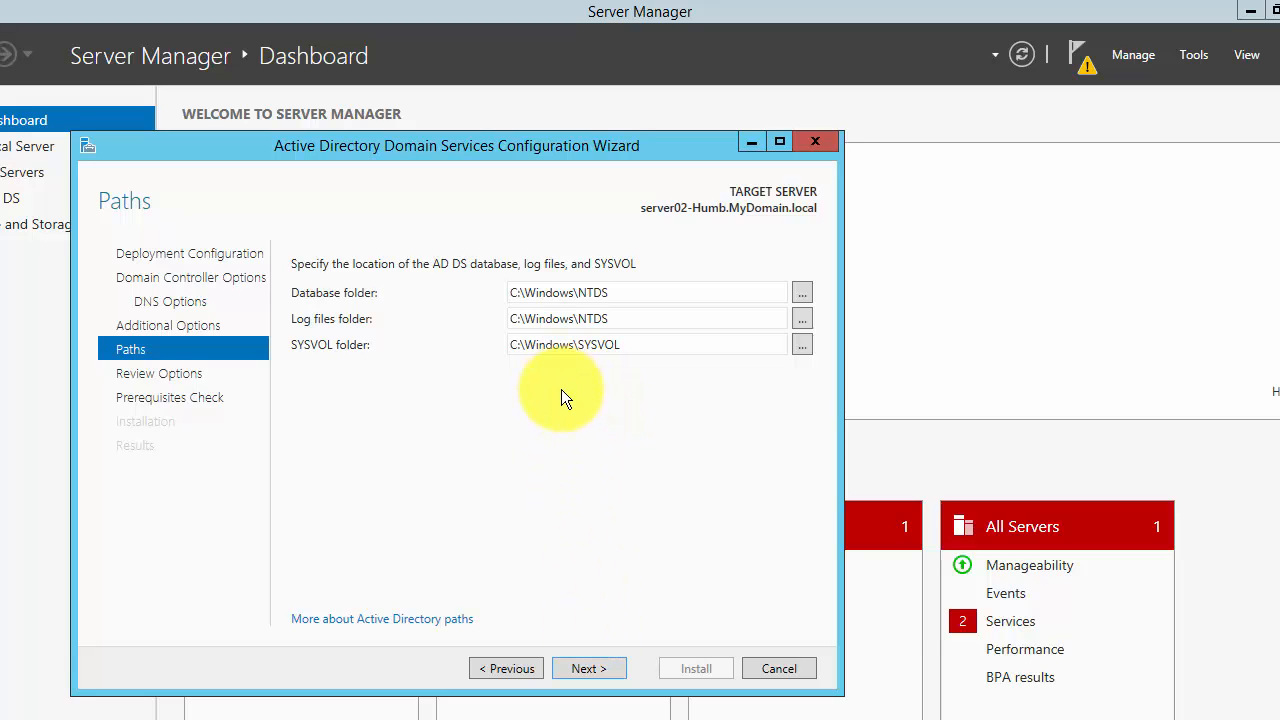
{"action": "left_click", "coordinate": [591, 669]}
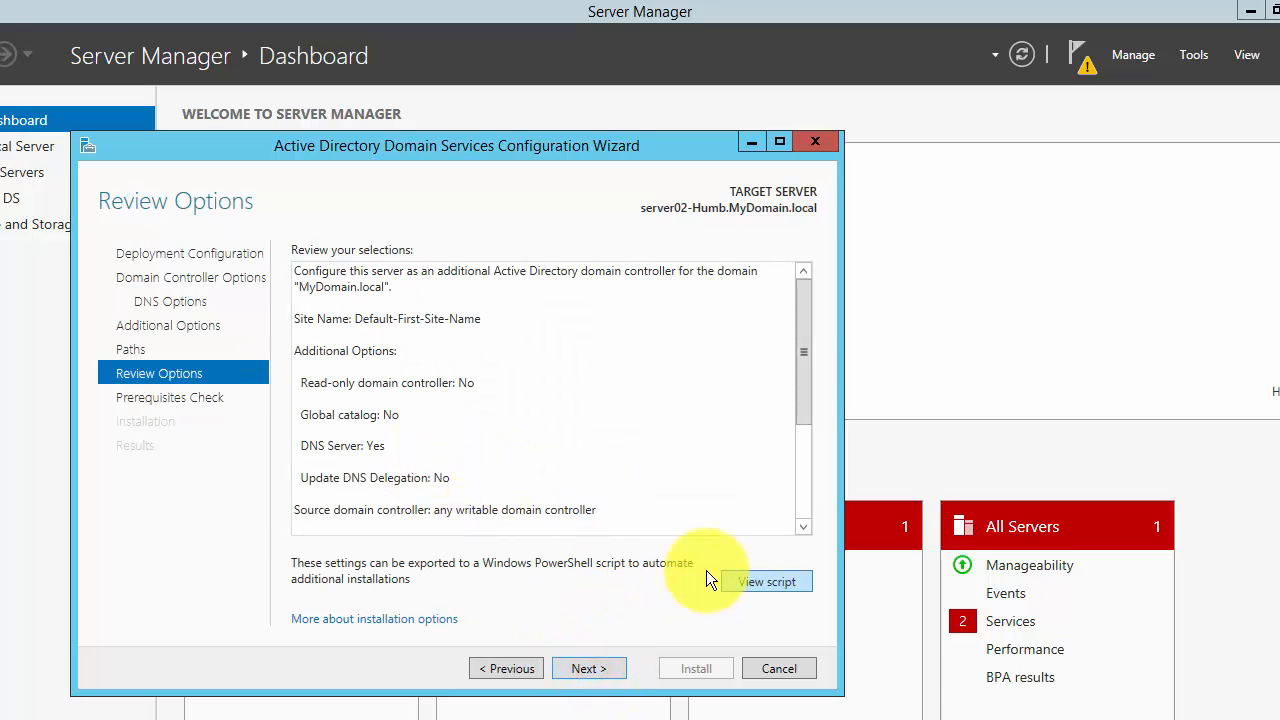
{"action": "left_click", "coordinate": [748, 586]}
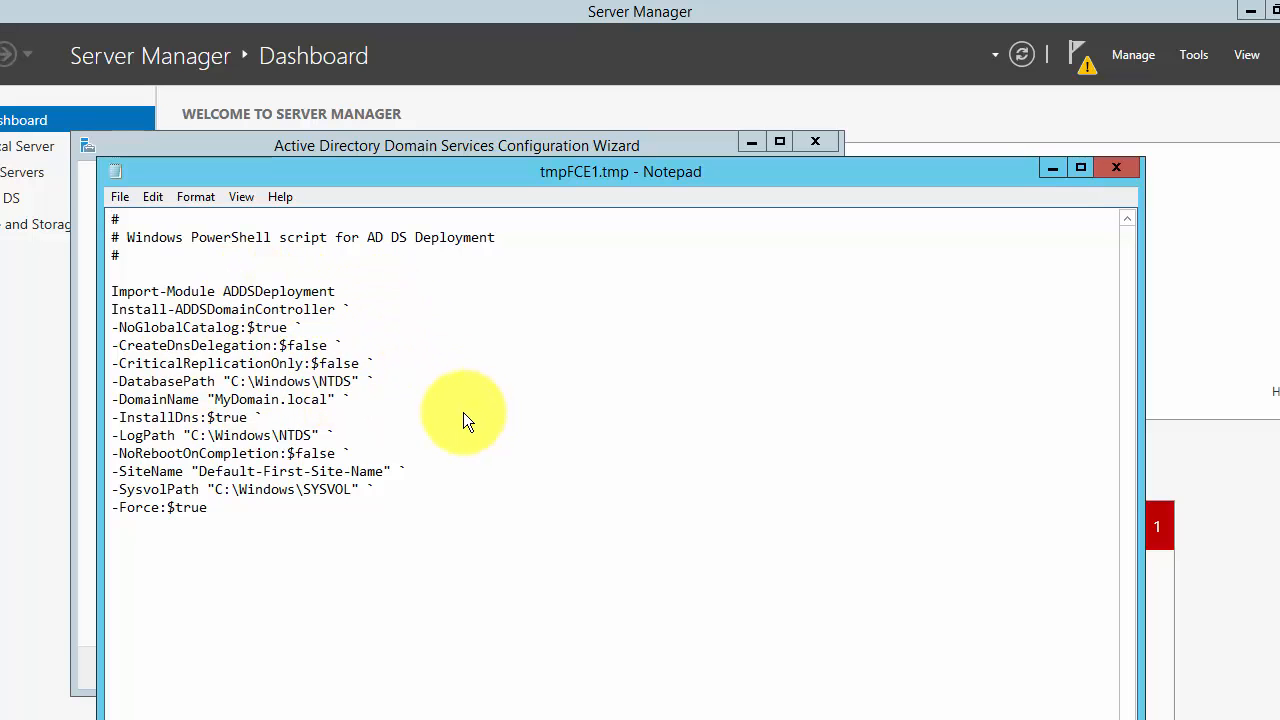
{"action": "left_click", "coordinate": [1119, 172]}
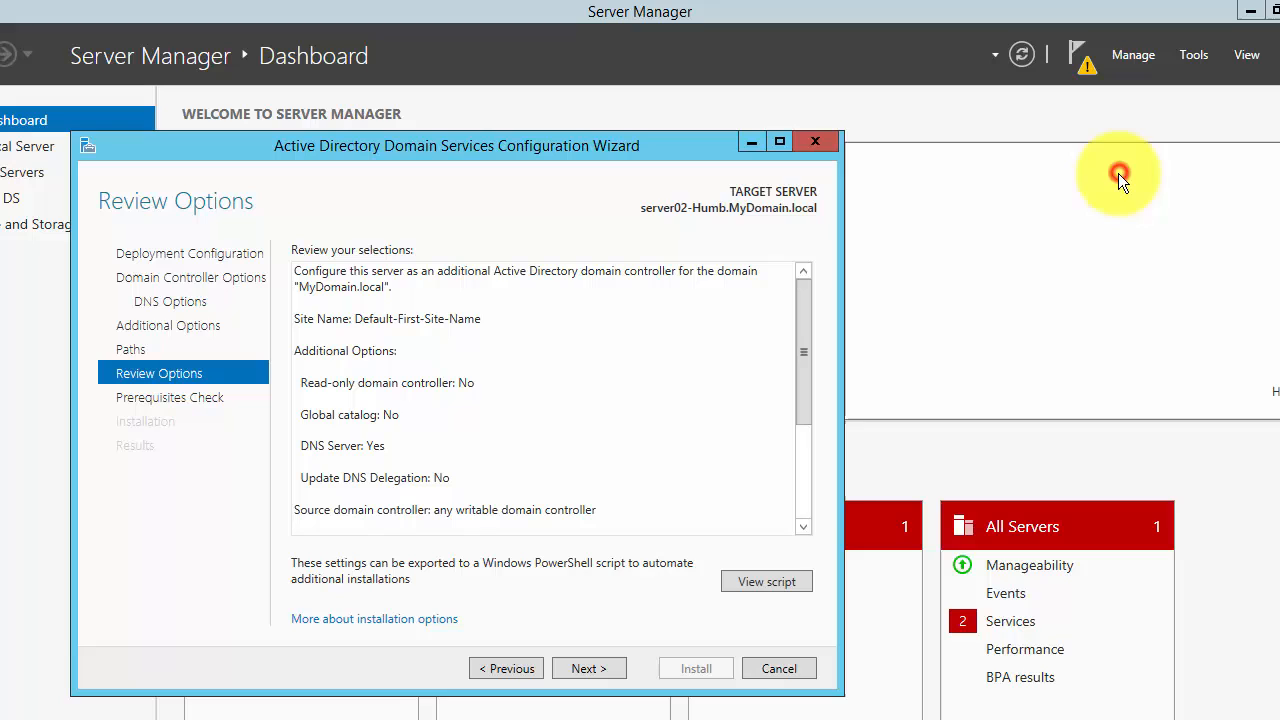
Step: Run the prerequisites check, read through all its results, and start the domain controller installation
{"action": "left_click", "coordinate": [589, 669]}
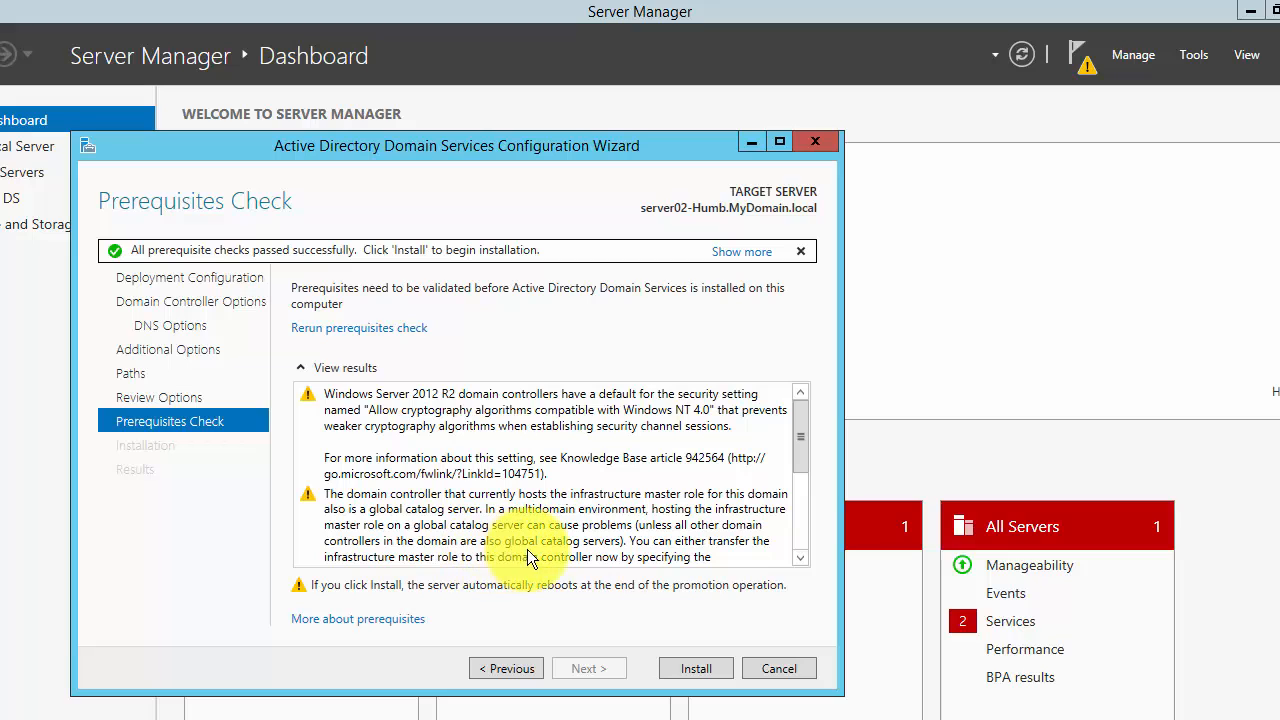
{"action": "left_click", "coordinate": [802, 559]}
{"action": "left_click", "coordinate": [802, 559]}
{"action": "left_click", "coordinate": [802, 559]}
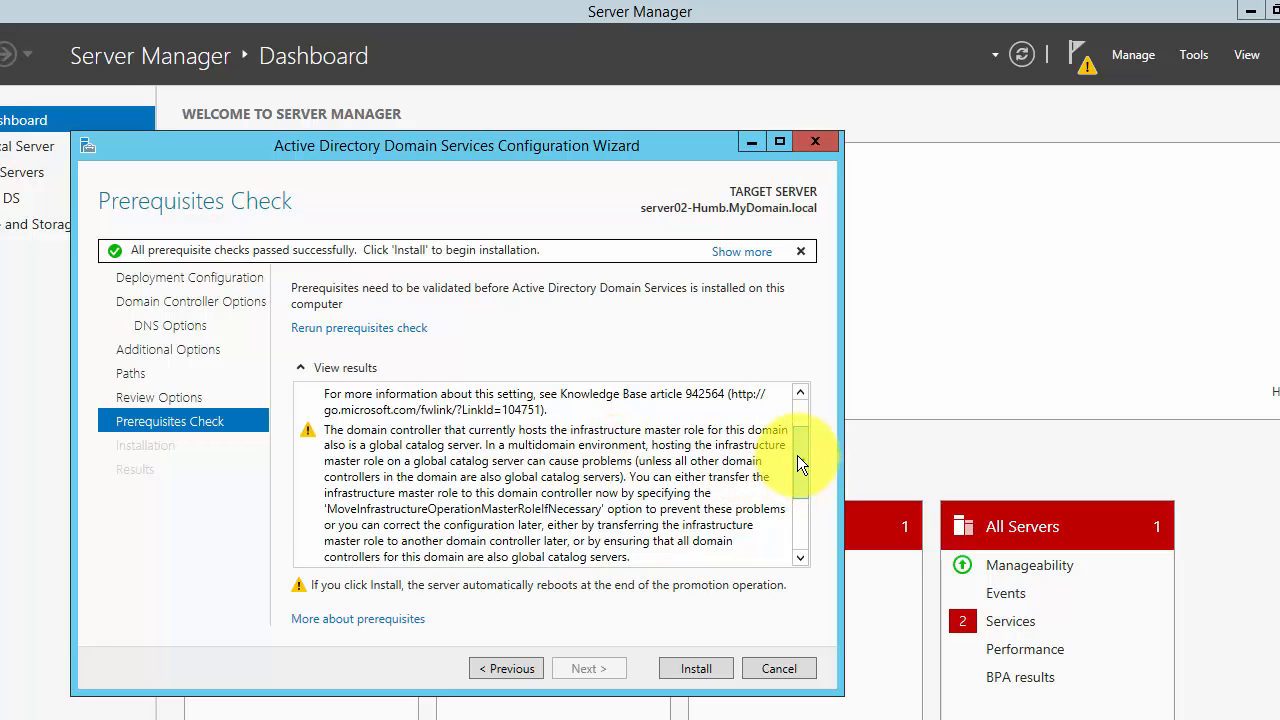
{"action": "left_click_drag", "start_coordinate": [797, 463], "coordinate": [802, 533]}
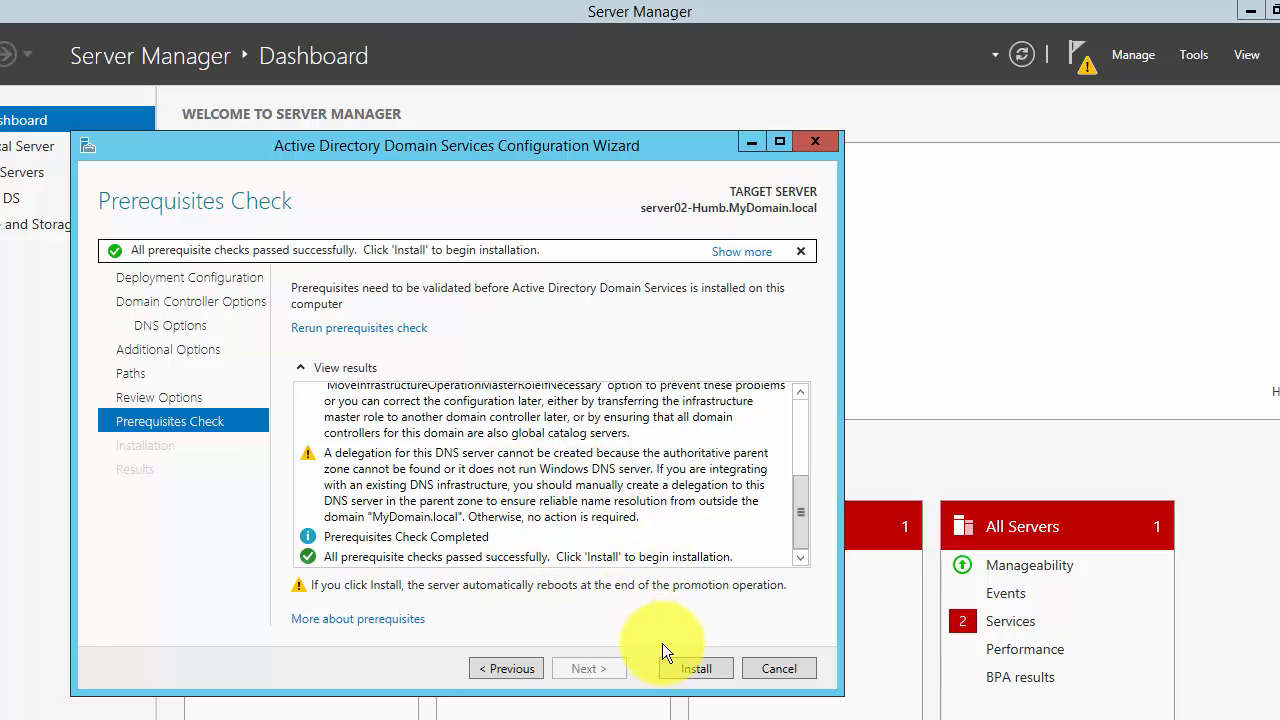
{"action": "left_click", "coordinate": [695, 672]}
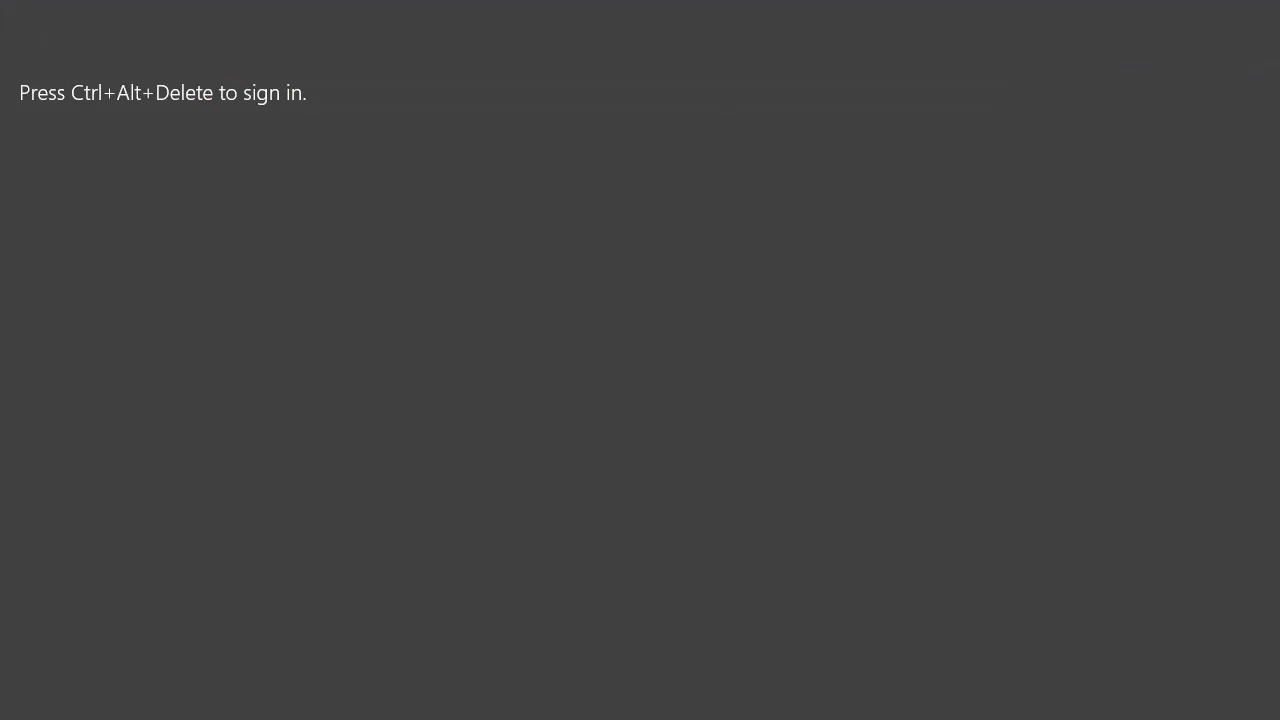
Step: Sign in to the restarted server with the MYDOMAIN account by entering the account password
{"action": "left_click", "coordinate": [390, 217]}
{"action": "key", "text": "ctrl+alt+Delete"}
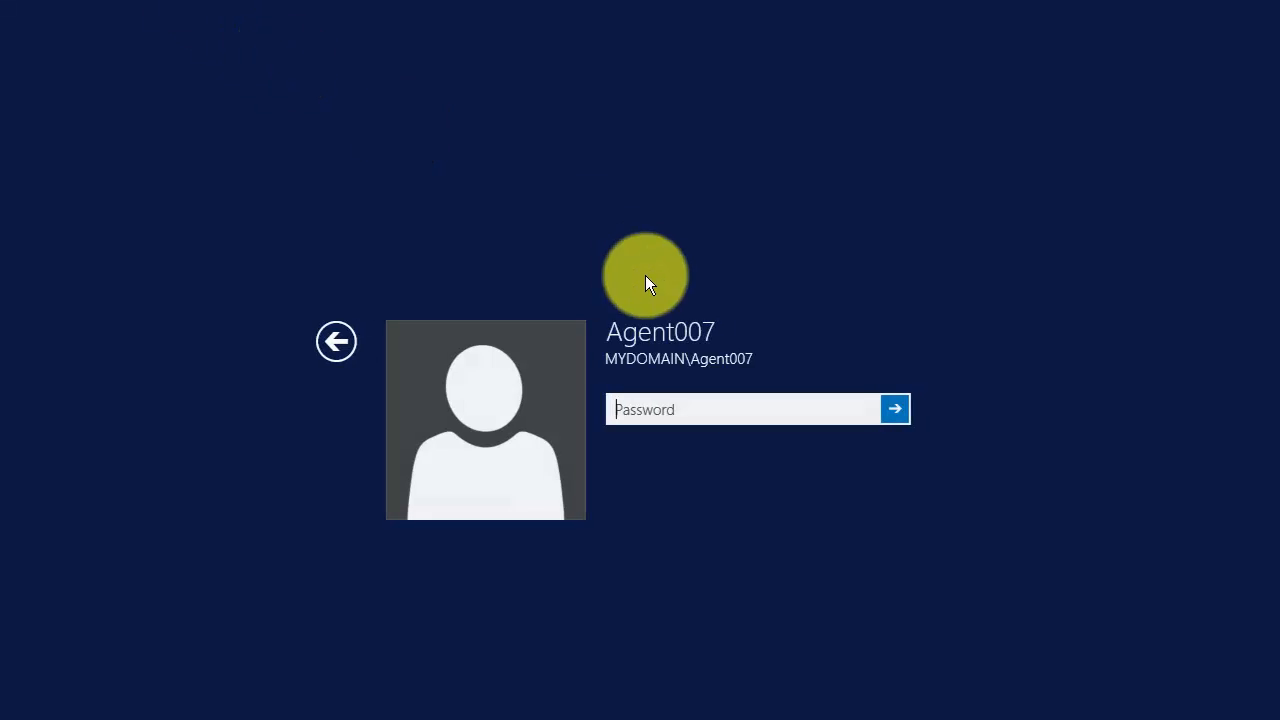
{"action": "left_click", "coordinate": [641, 412]}
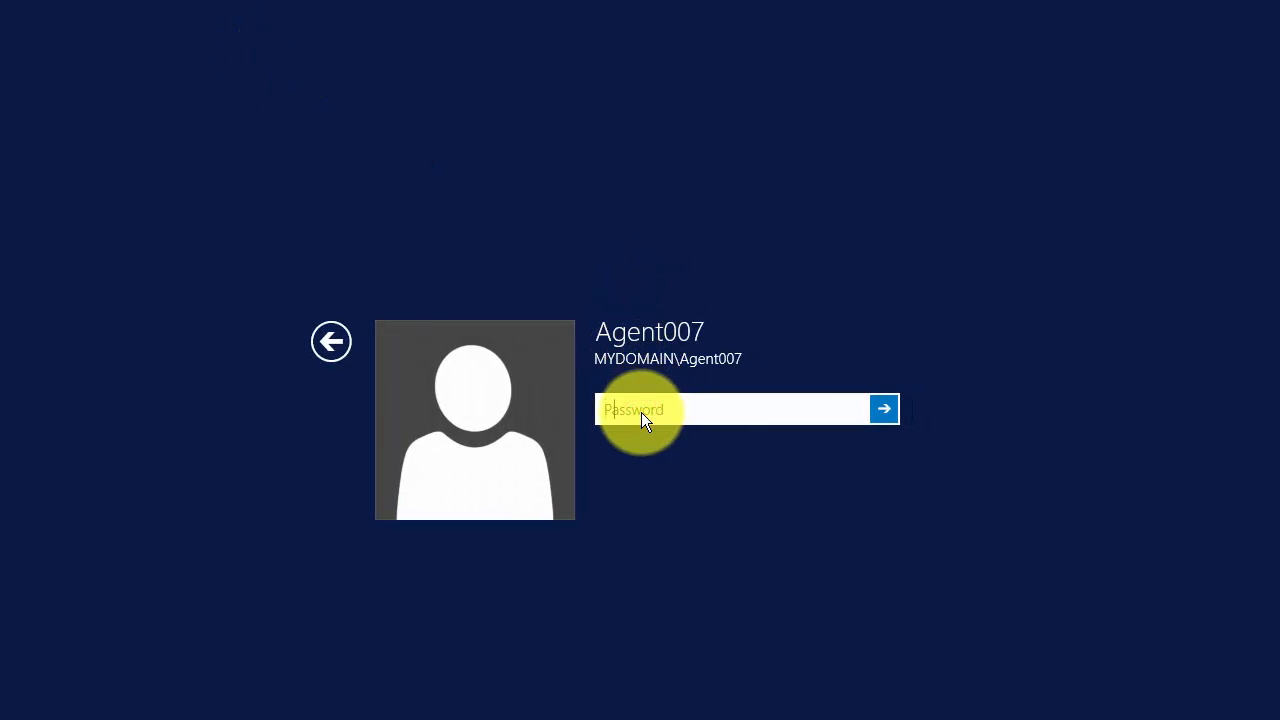
{"action": "type", "text": "••••••••"}
{"action": "key", "text": "Return"}
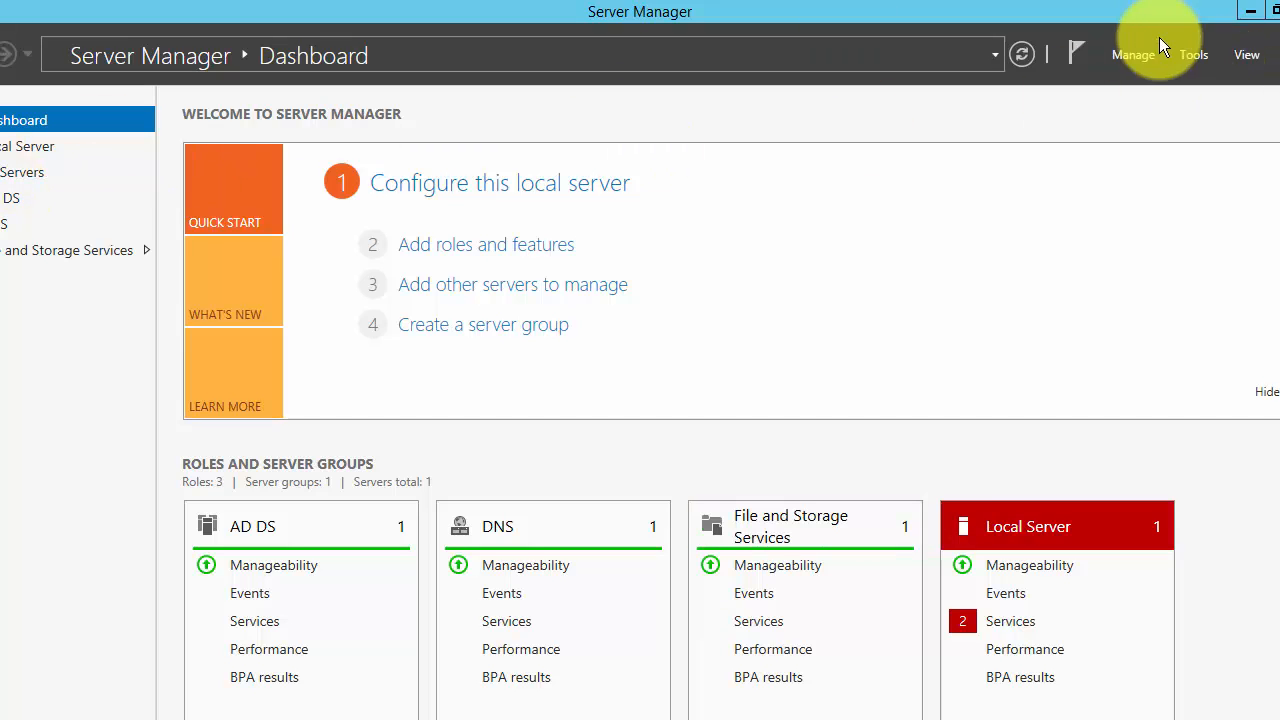
Step: Browse to C:\Windows in File Explorer, locate the NTDS folder, and try to open it
{"action": "left_click", "coordinate": [1198, 58]}
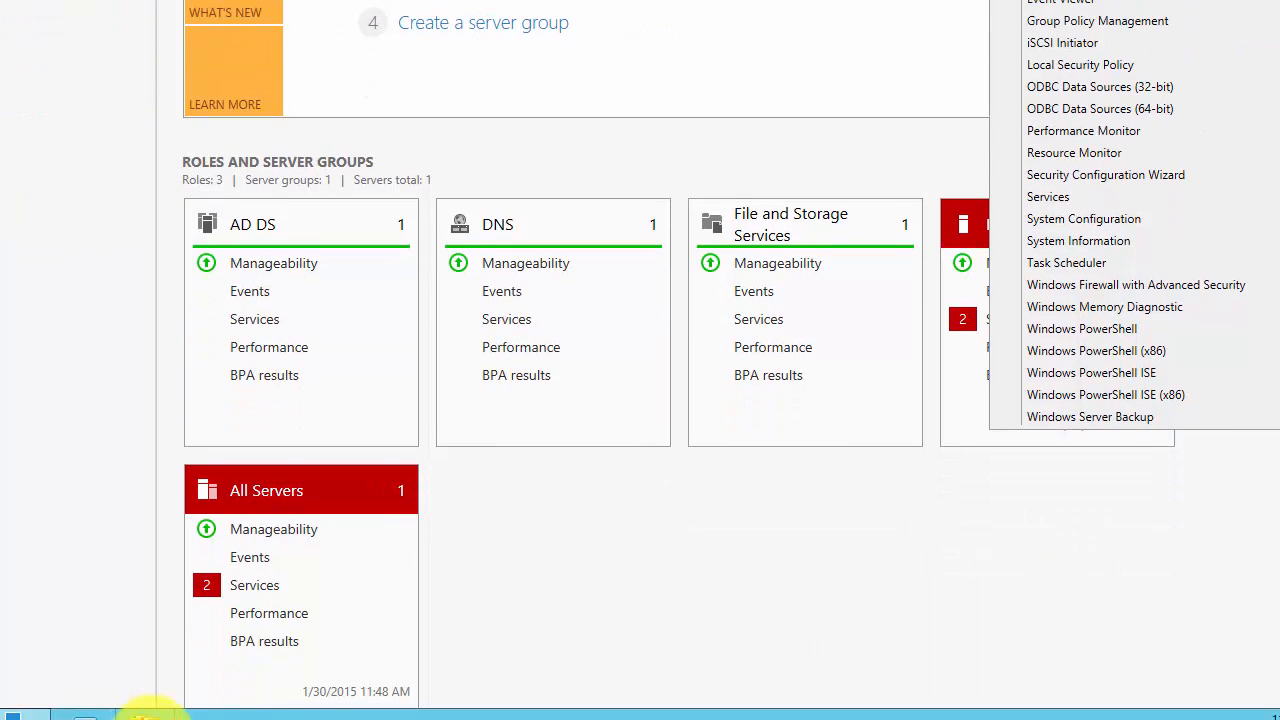
{"action": "left_click", "coordinate": [145, 713]}
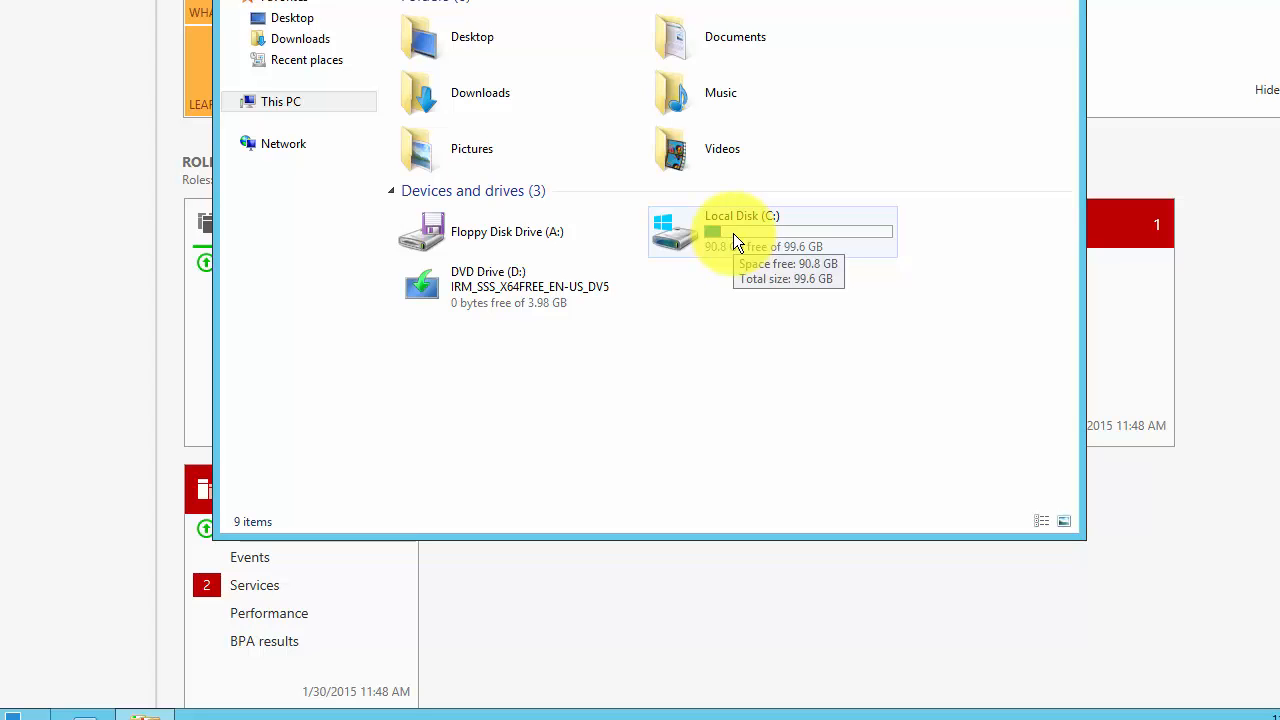
{"action": "double_click", "coordinate": [734, 238]}
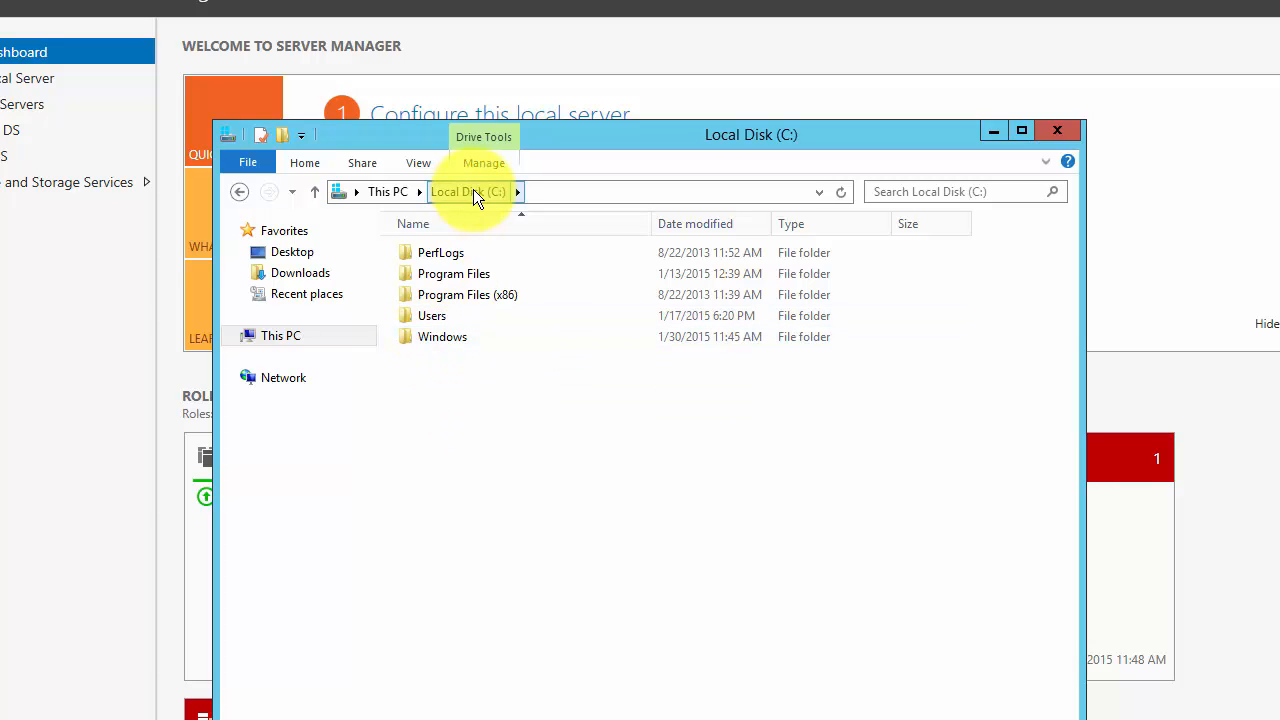
{"action": "double_click", "coordinate": [429, 339]}
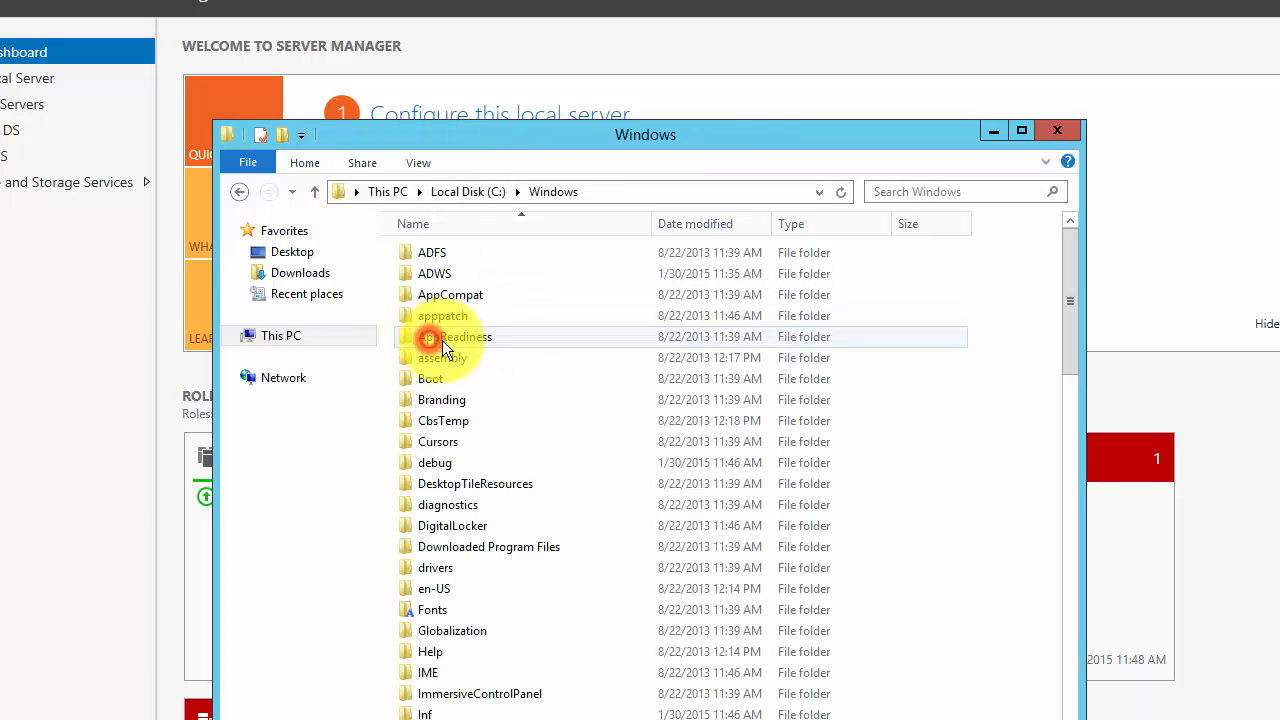
{"action": "left_click", "coordinate": [449, 399]}
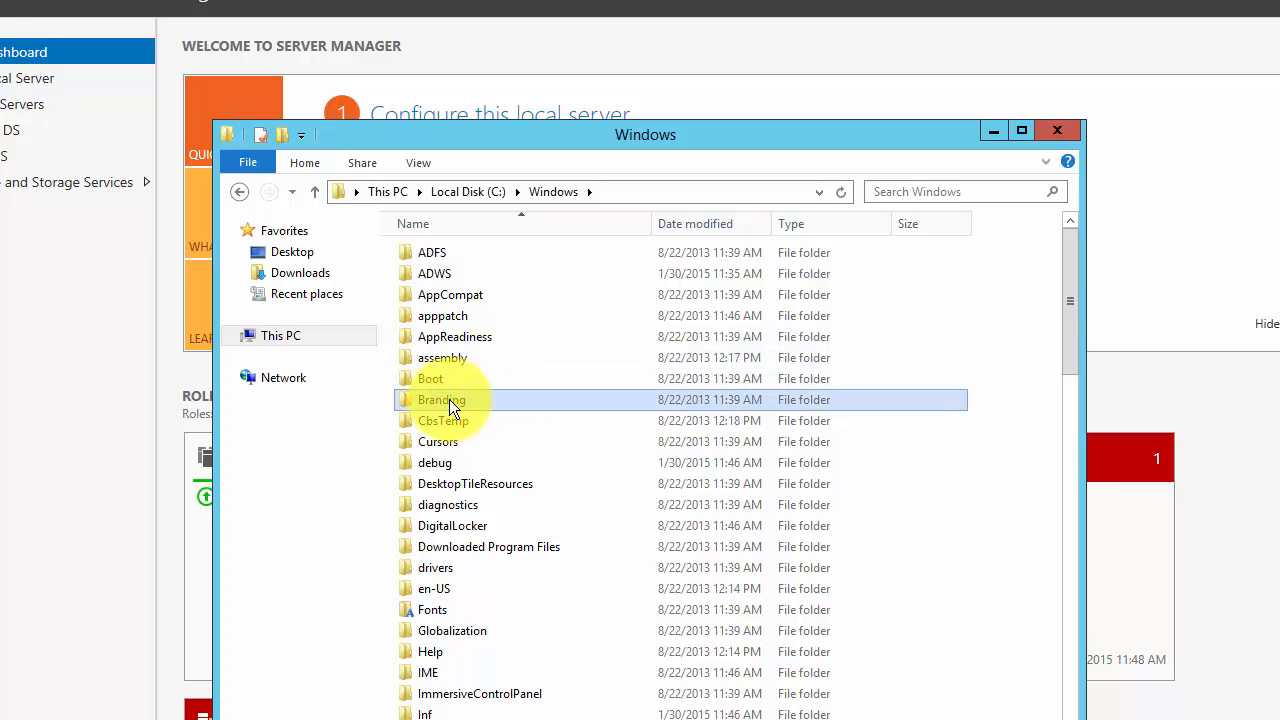
{"action": "scroll", "coordinate": [451, 396], "scroll_direction": "down", "scroll_amount": 10}
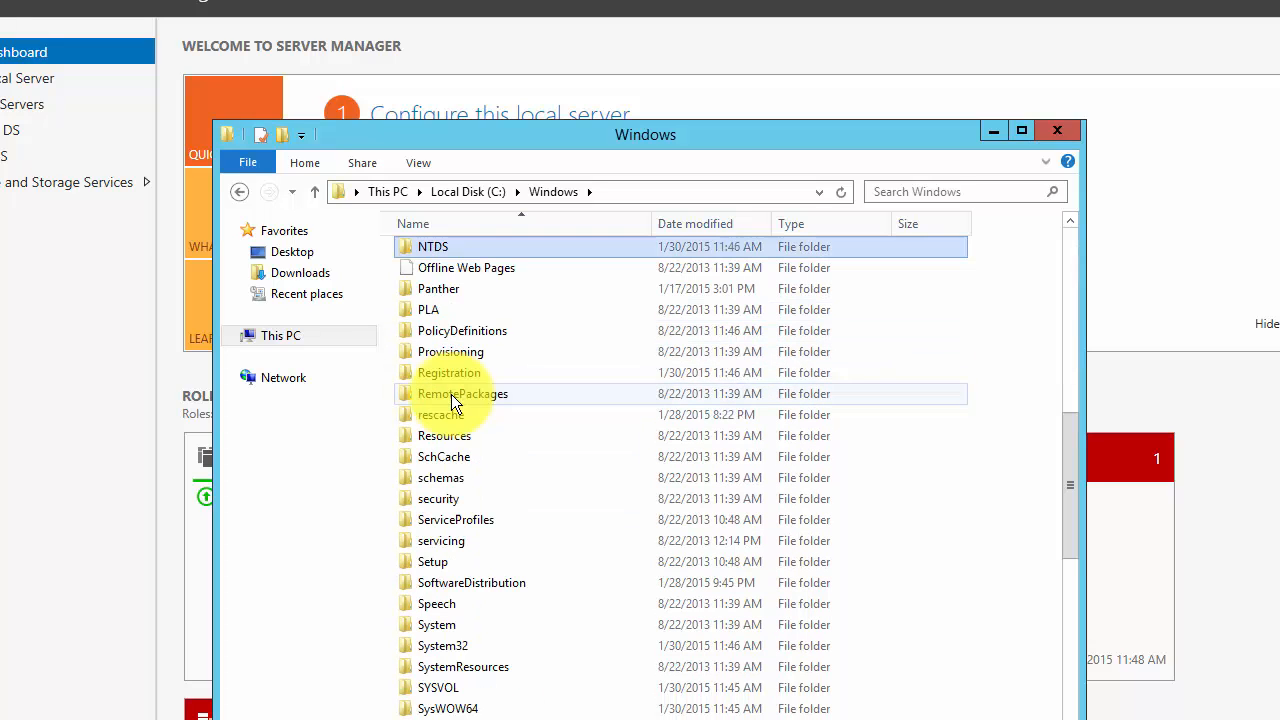
{"action": "left_click", "coordinate": [437, 246]}
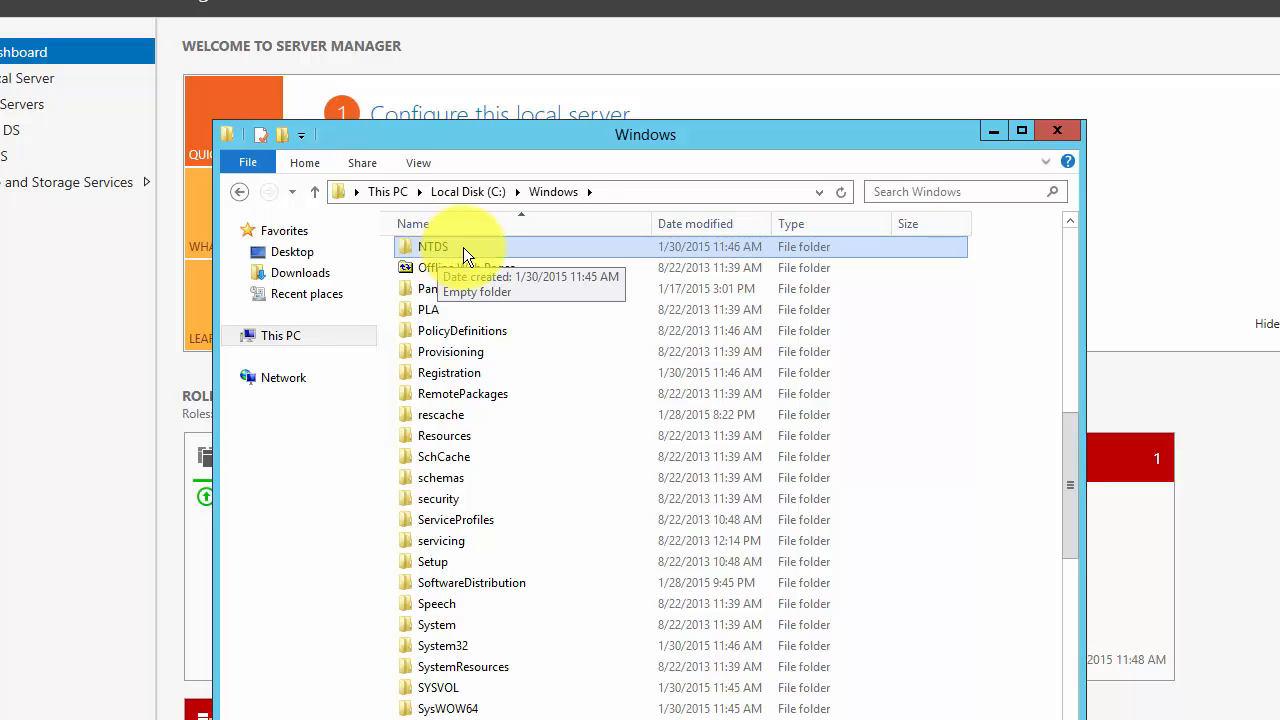
{"action": "double_click", "coordinate": [438, 246]}
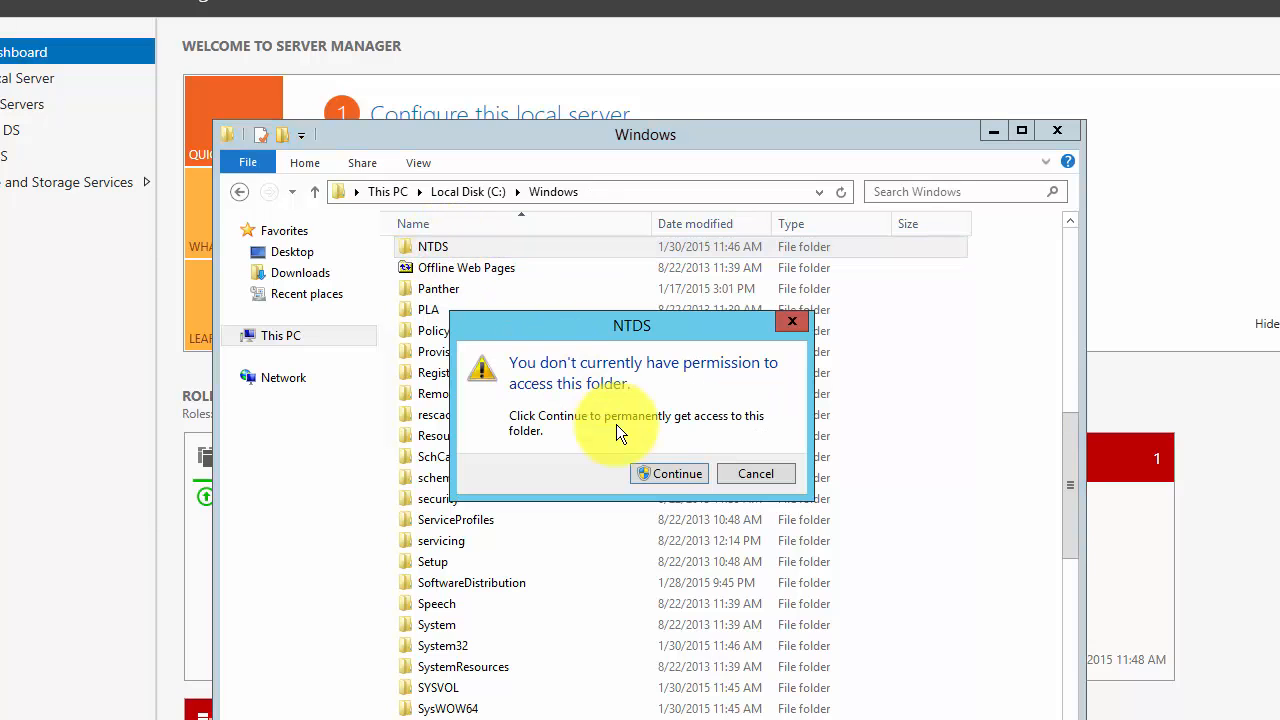
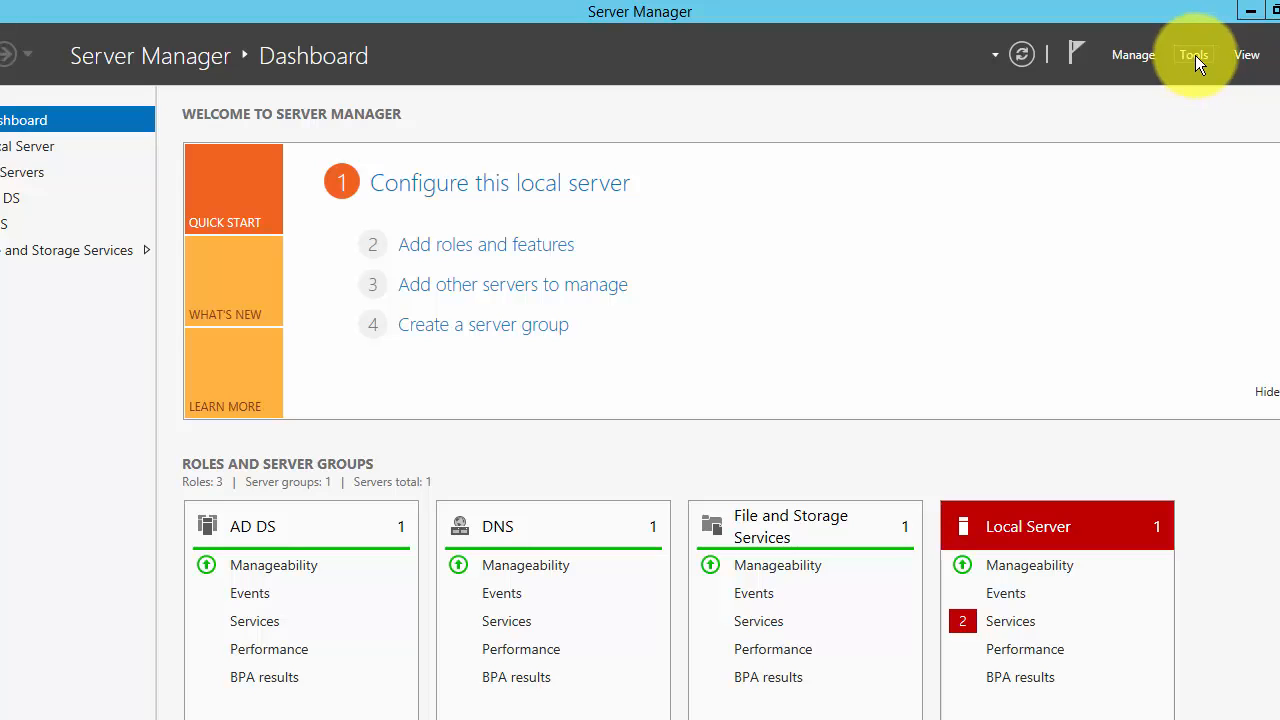
Step: Open Active Directory Sites and Services from Server Manager, widen its console tree, and maximize the window
{"action": "left_click", "coordinate": [1195, 55]}
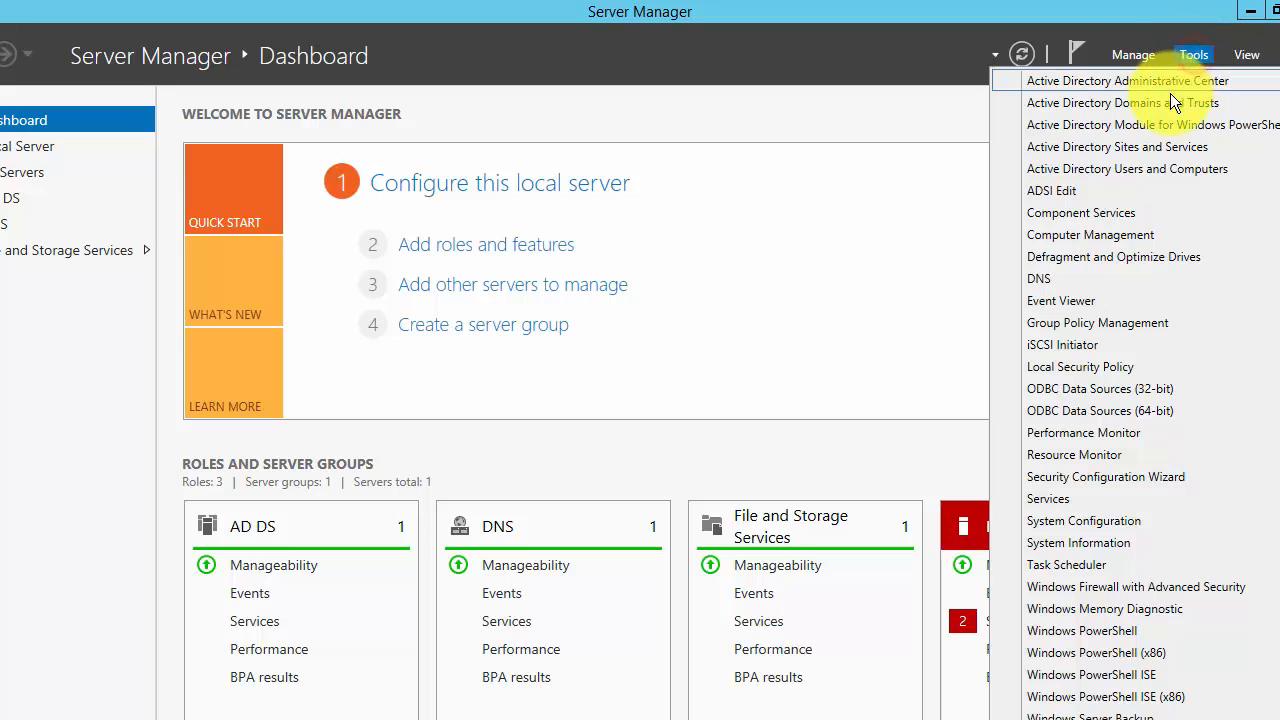
{"action": "left_click", "coordinate": [1155, 148]}
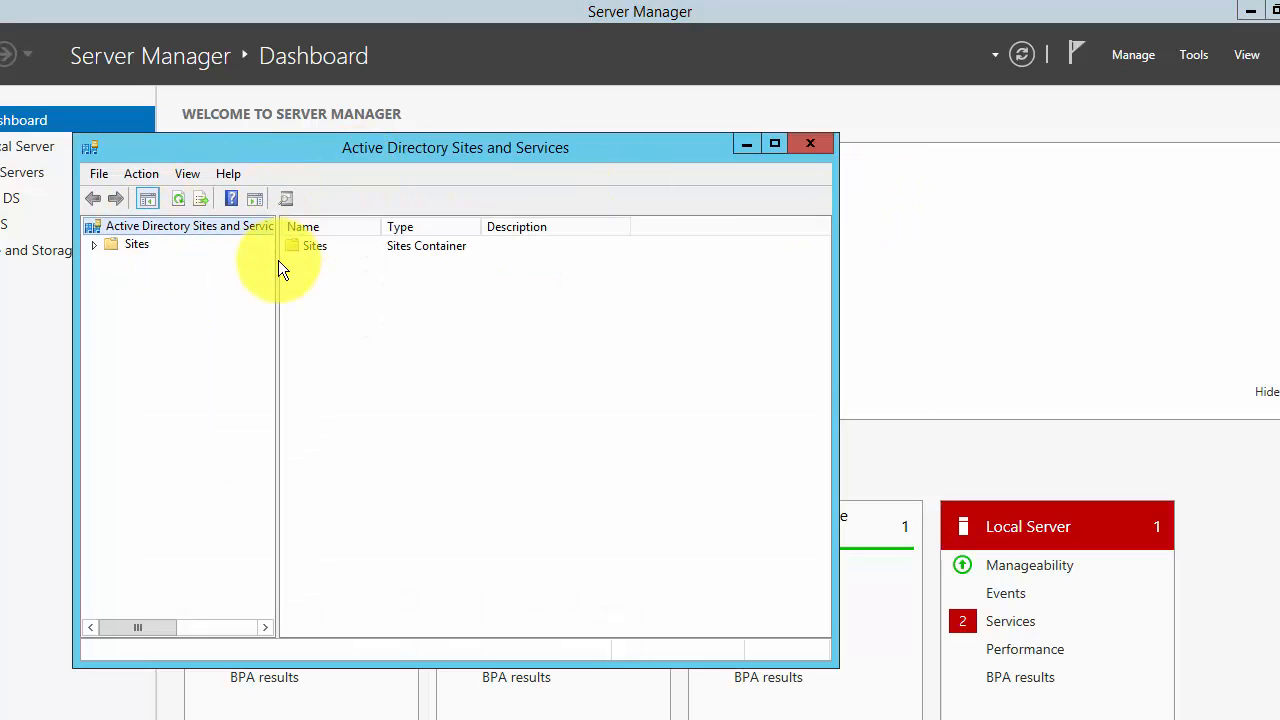
{"action": "left_click_drag", "start_coordinate": [278, 260], "coordinate": [430, 290]}
{"action": "double_click", "coordinate": [393, 147]}
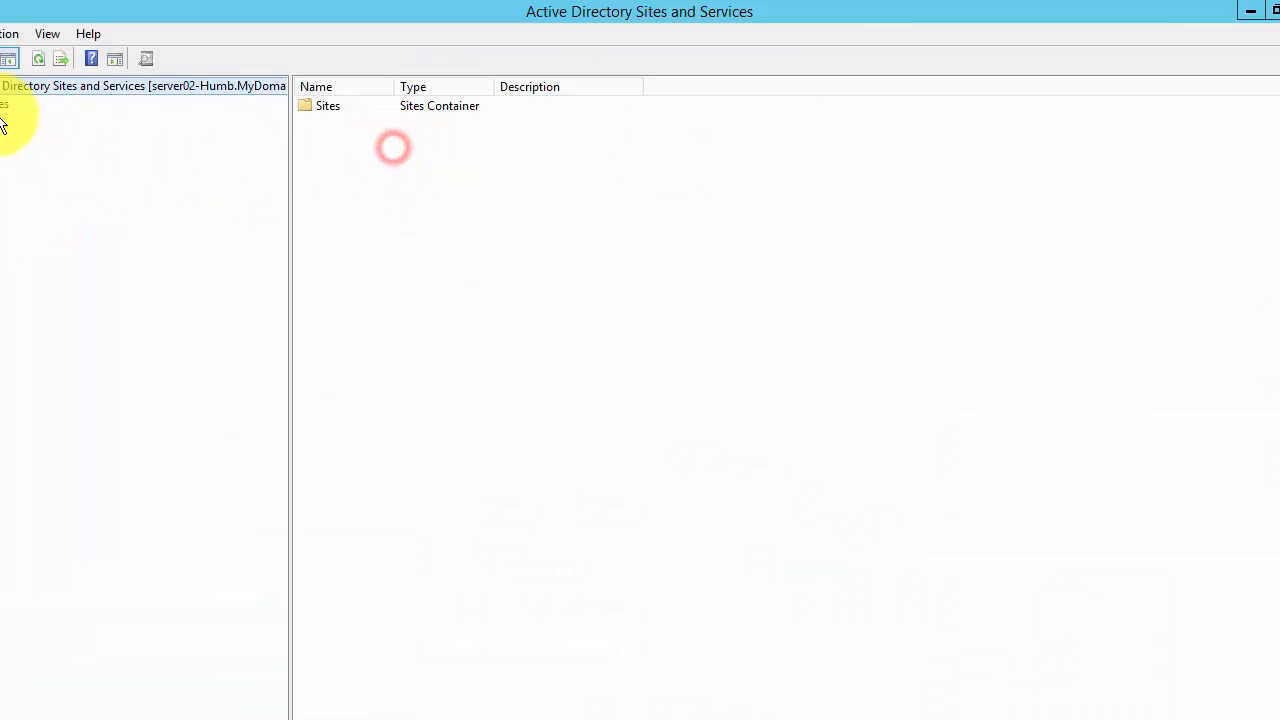
Step: Expand Sites, Default-First-Site-Name and Servers down to the NTDS Settings of SERVER01-HUMB and SERVER02-HUMB
{"action": "left_click", "coordinate": [4, 104]}
{"action": "double_click", "coordinate": [4, 104]}
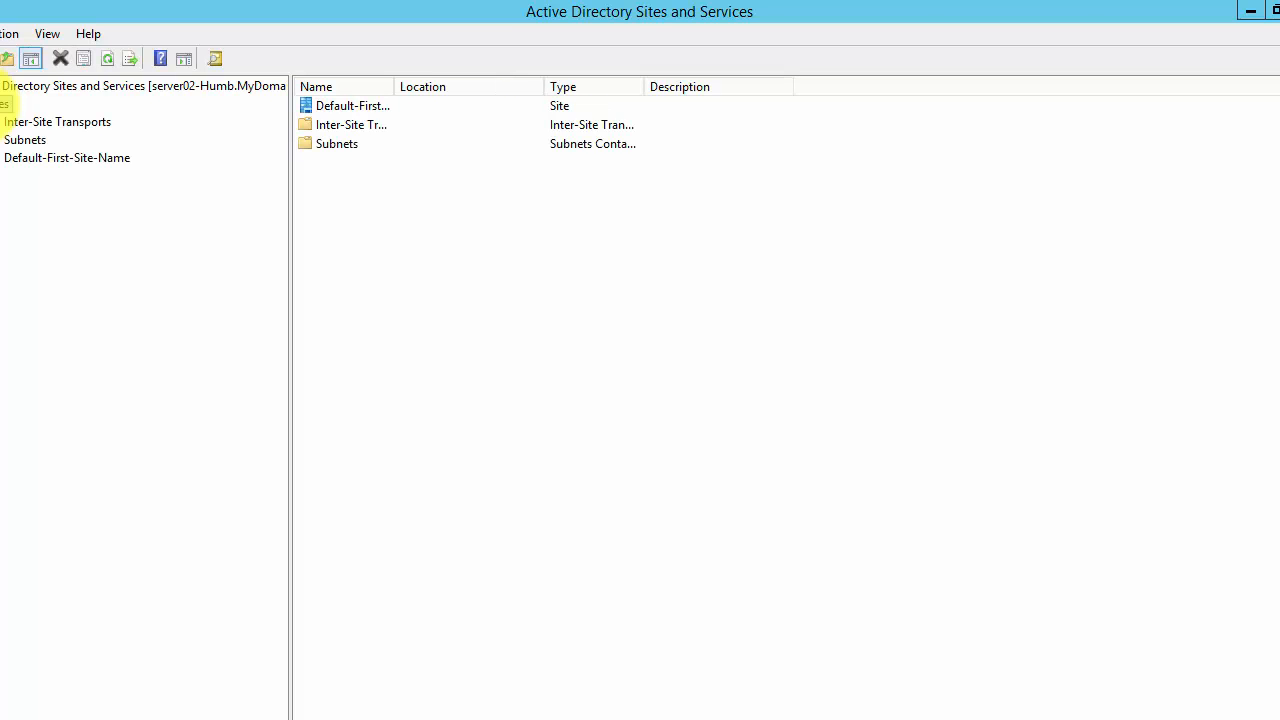
{"action": "left_click", "coordinate": [14, 160]}
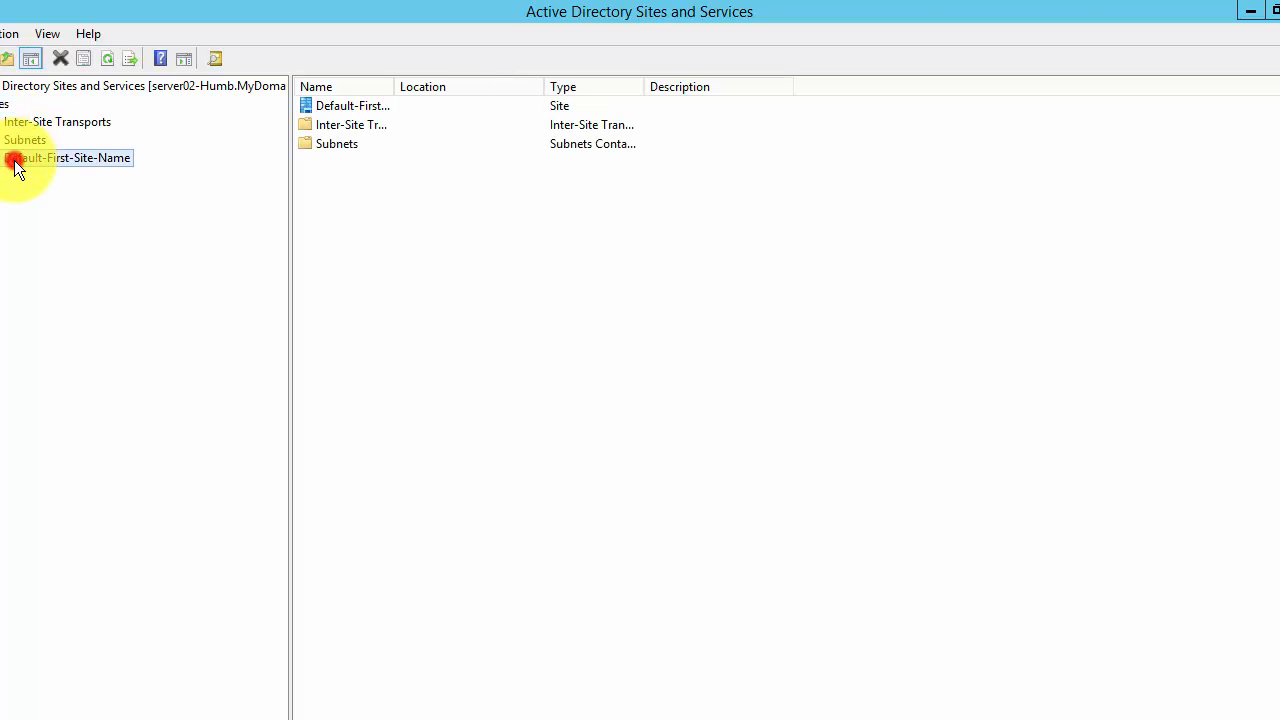
{"action": "double_click", "coordinate": [12, 160]}
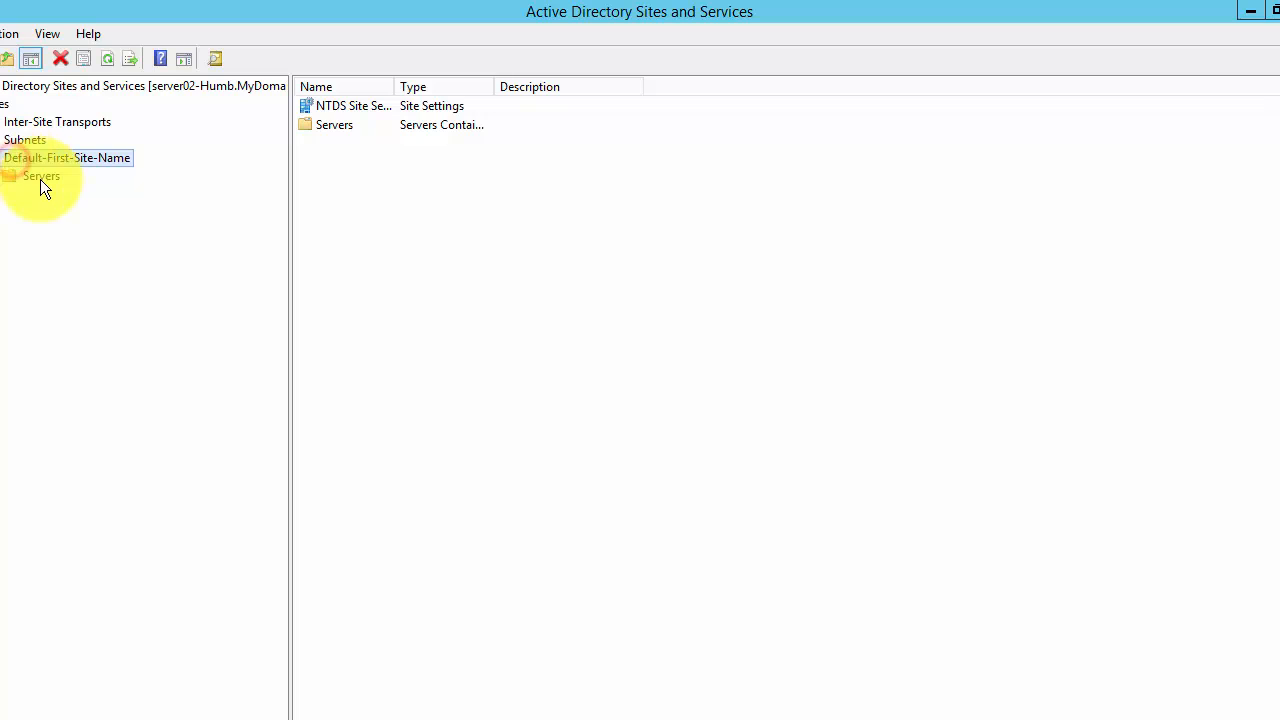
{"action": "left_click", "coordinate": [40, 178]}
{"action": "double_click", "coordinate": [40, 180]}
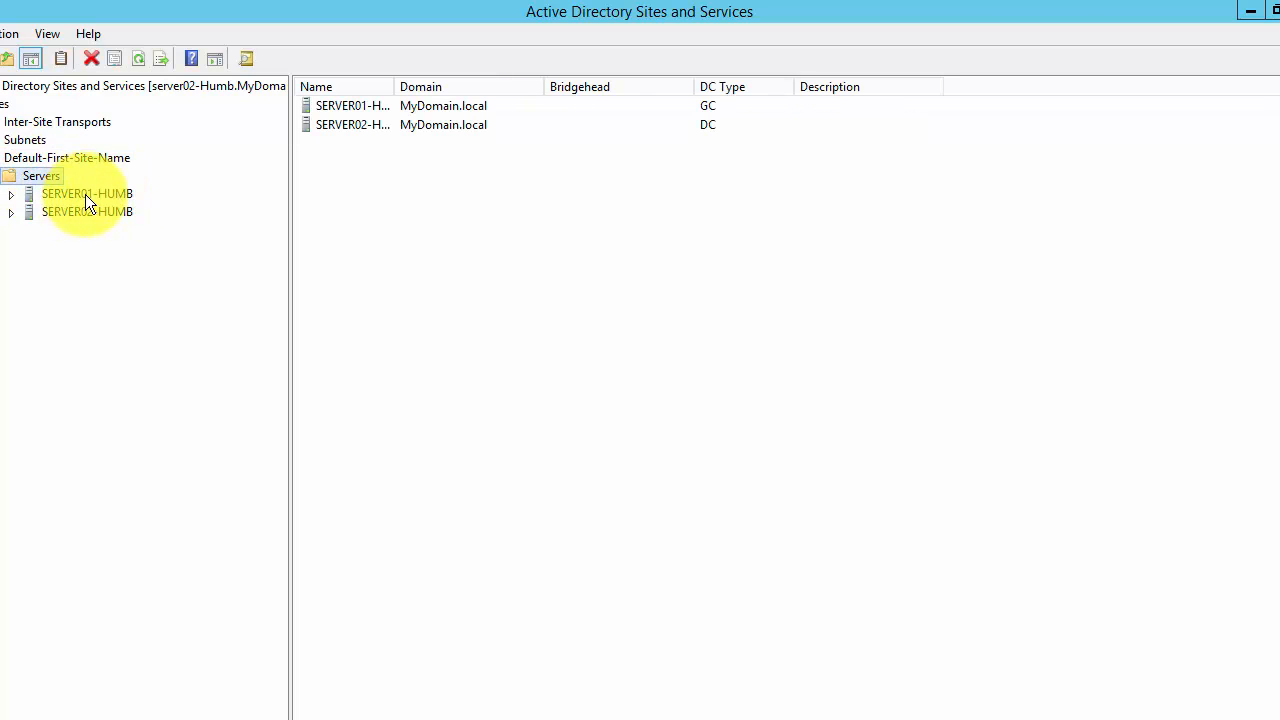
{"action": "left_click", "coordinate": [85, 196]}
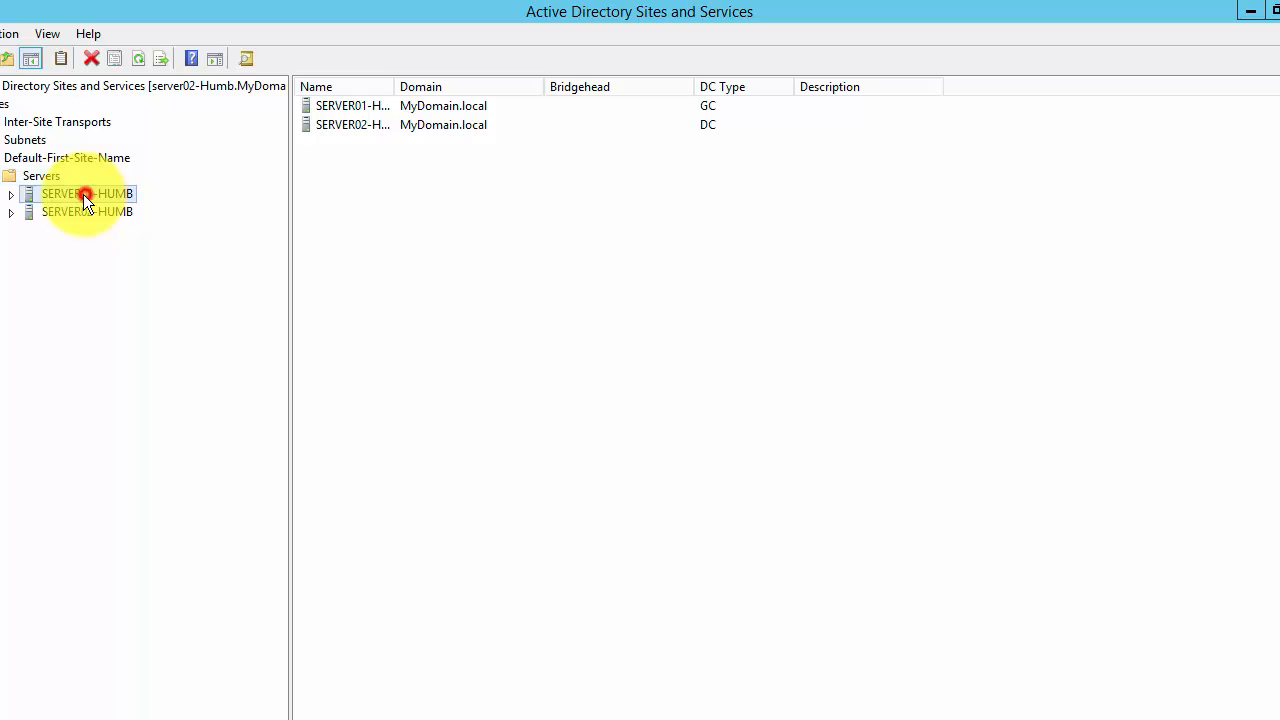
{"action": "left_click", "coordinate": [13, 195]}
{"action": "left_click", "coordinate": [11, 230]}
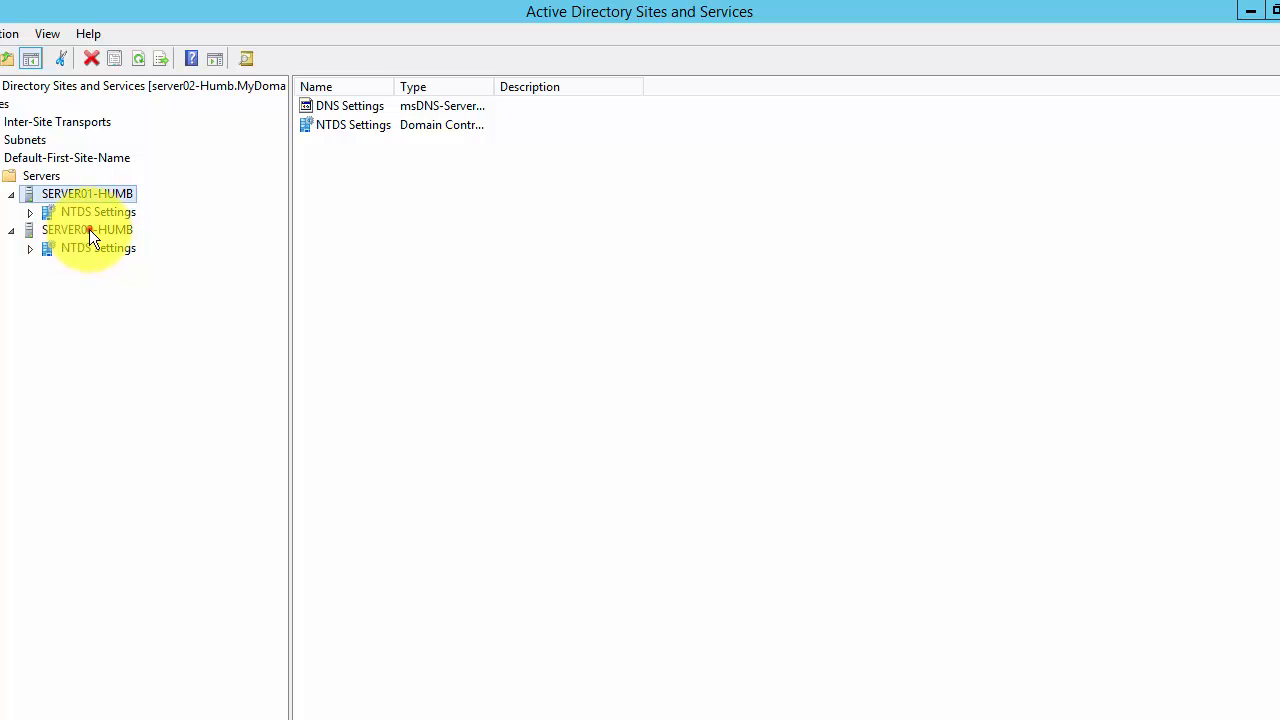
Step: Enable Global Catalog in the NTDS Settings properties of SERVER02-HUMB and apply the change
{"action": "left_click", "coordinate": [88, 230]}
{"action": "left_click", "coordinate": [95, 249]}
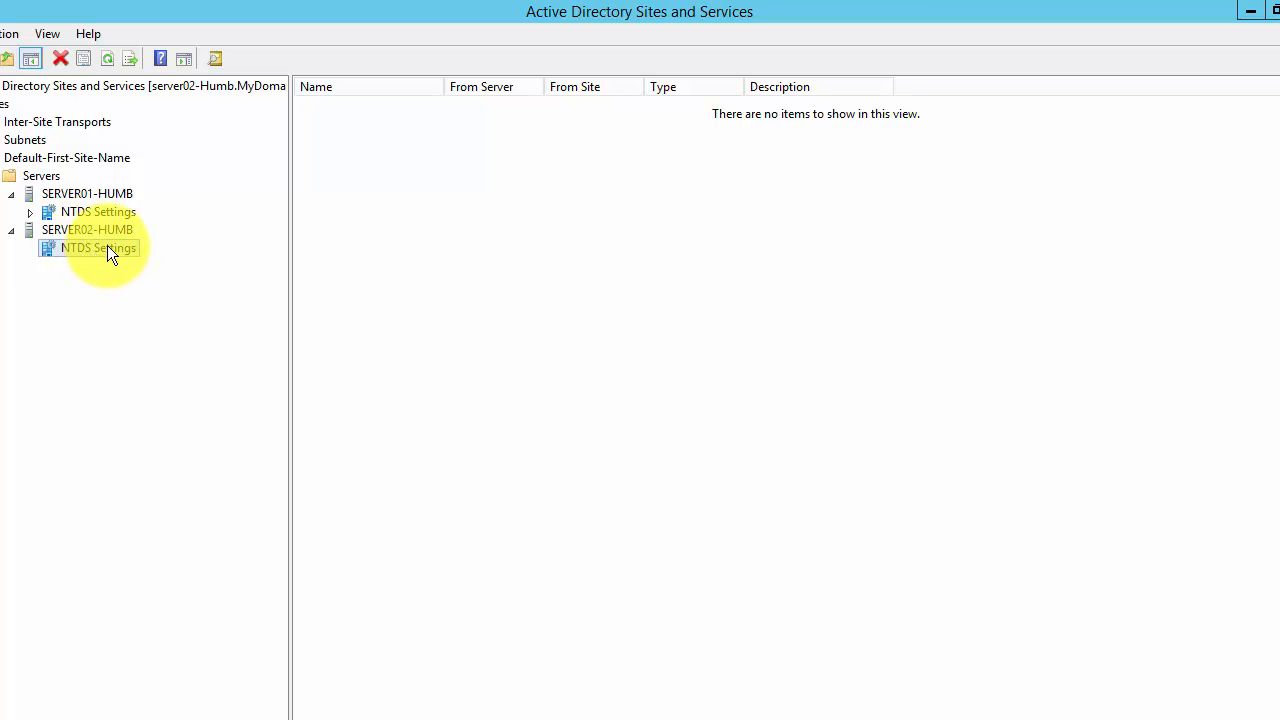
{"action": "right_click", "coordinate": [125, 248]}
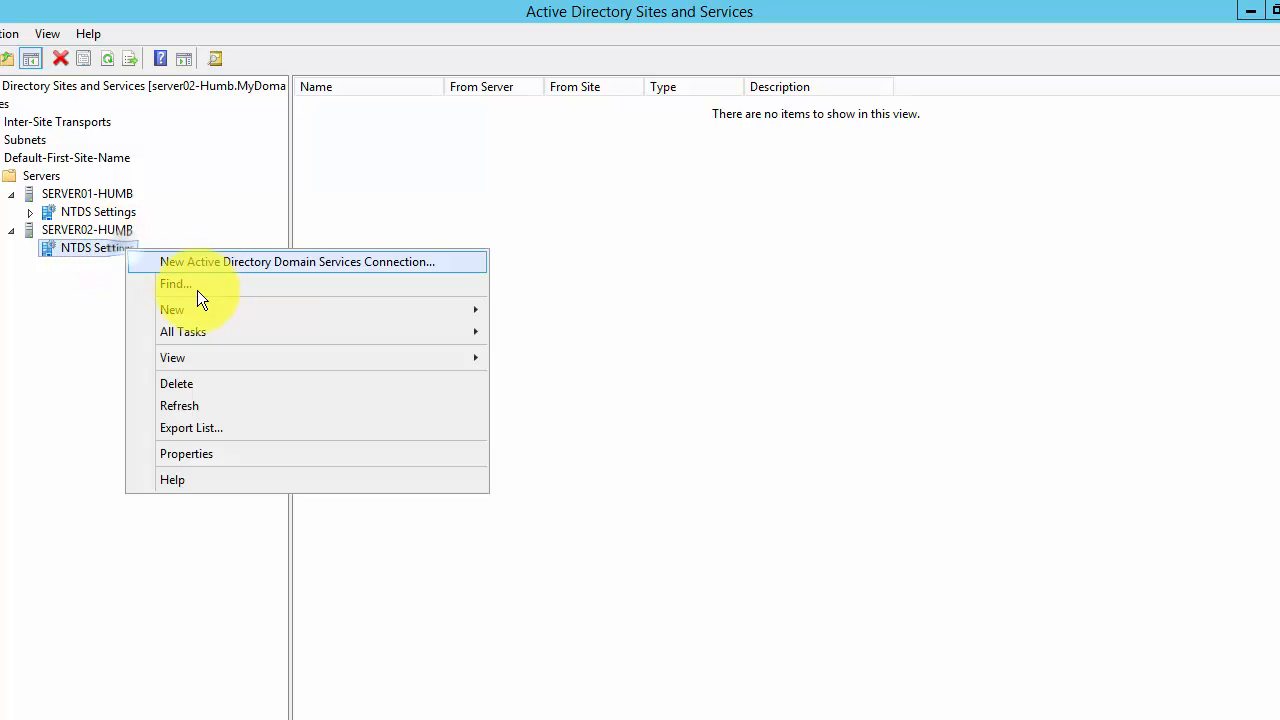
{"action": "left_click", "coordinate": [273, 456]}
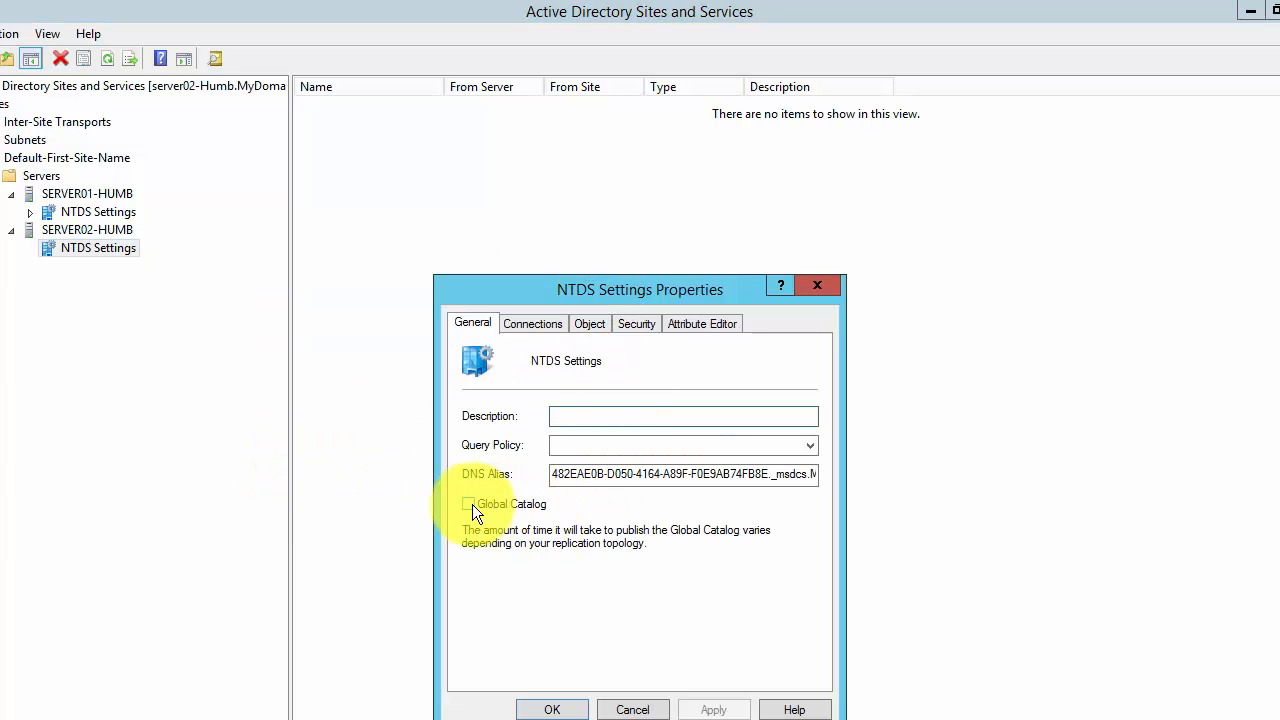
{"action": "left_click", "coordinate": [494, 506]}
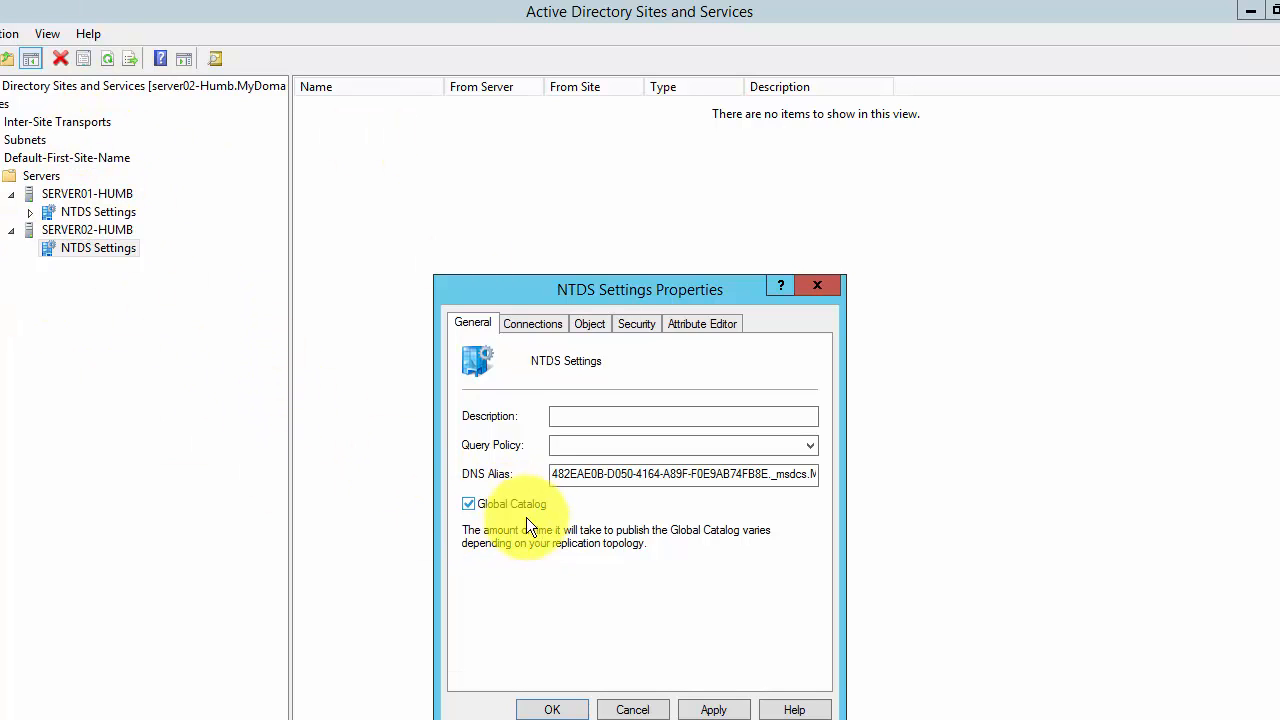
{"action": "left_click", "coordinate": [708, 709]}
{"action": "left_click", "coordinate": [548, 707]}
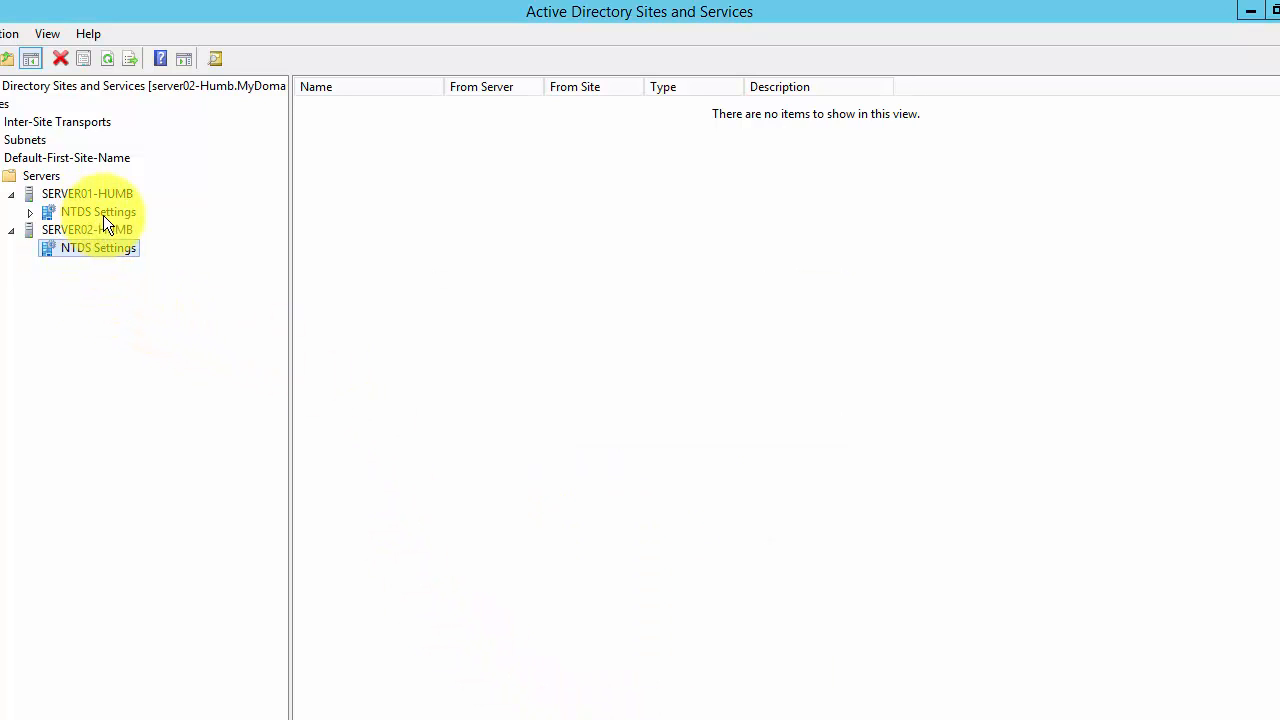
Step: Refresh the NTDS Settings of SERVER01-HUMB and SERVER02-HUMB, and widen the Name and From Server columns of the connection list
{"action": "left_click", "coordinate": [103, 214]}
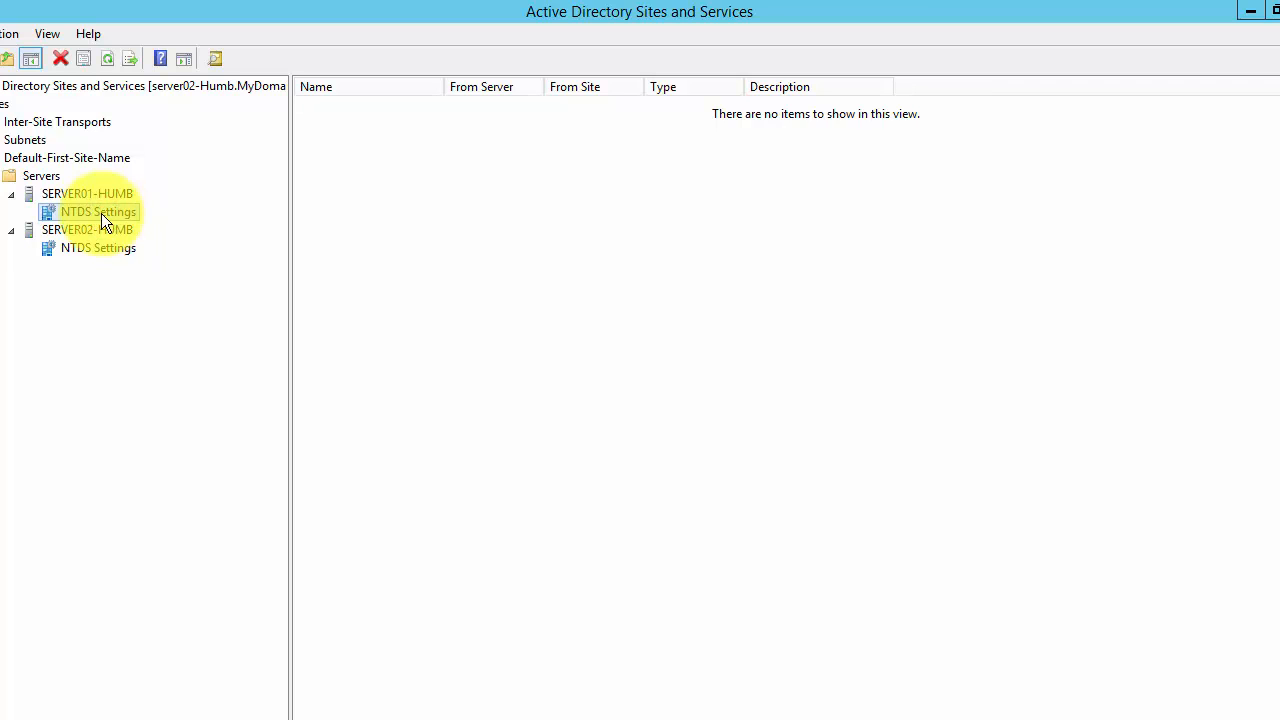
{"action": "left_click", "coordinate": [108, 247]}
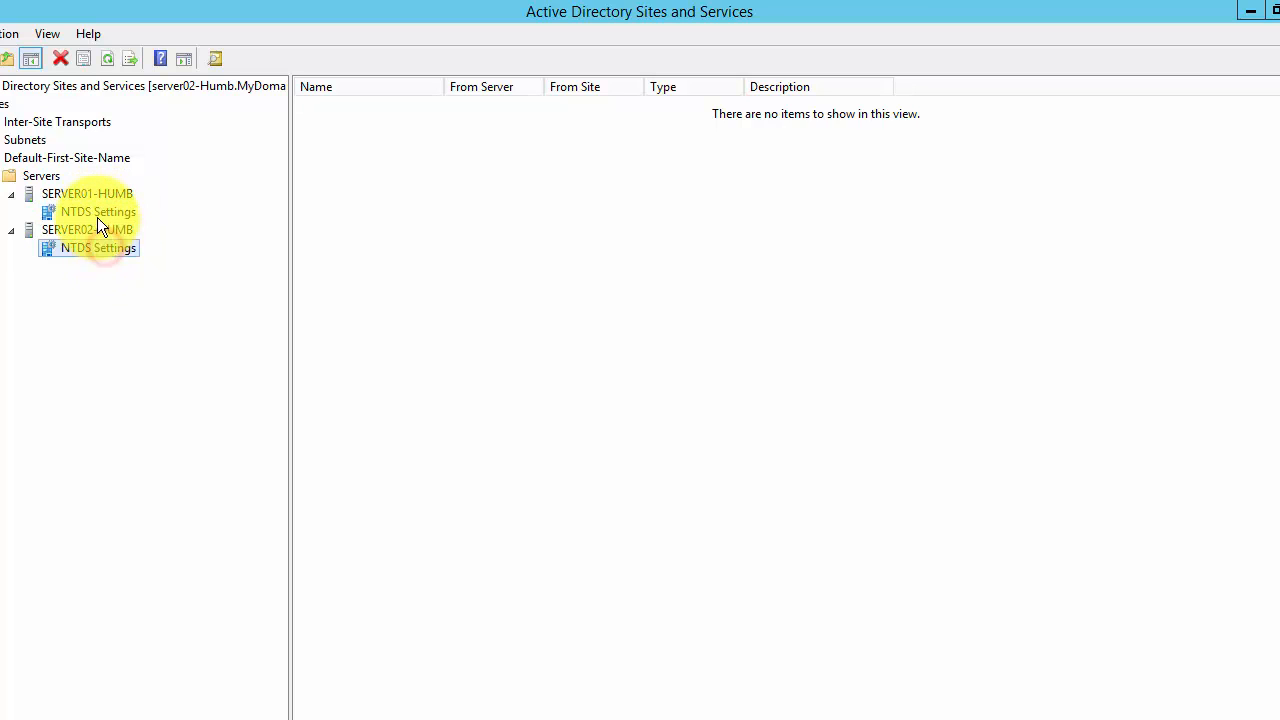
{"action": "right_click", "coordinate": [97, 212]}
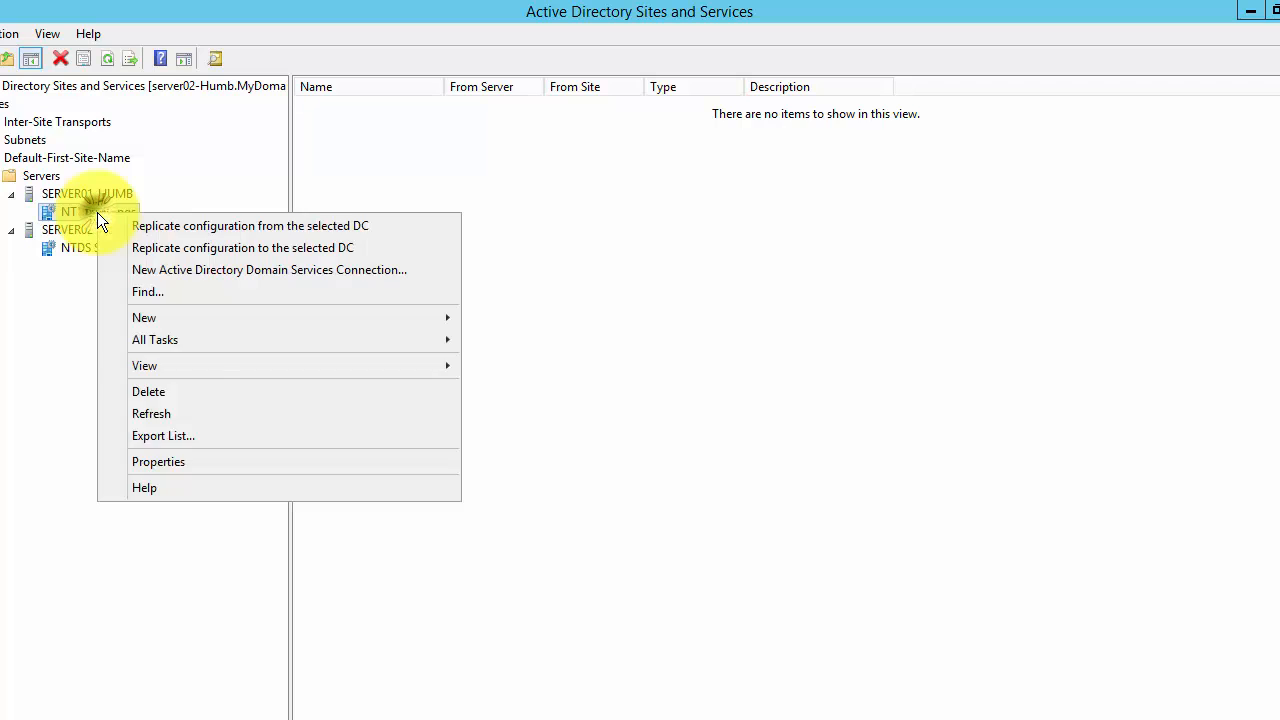
{"action": "left_click", "coordinate": [188, 415]}
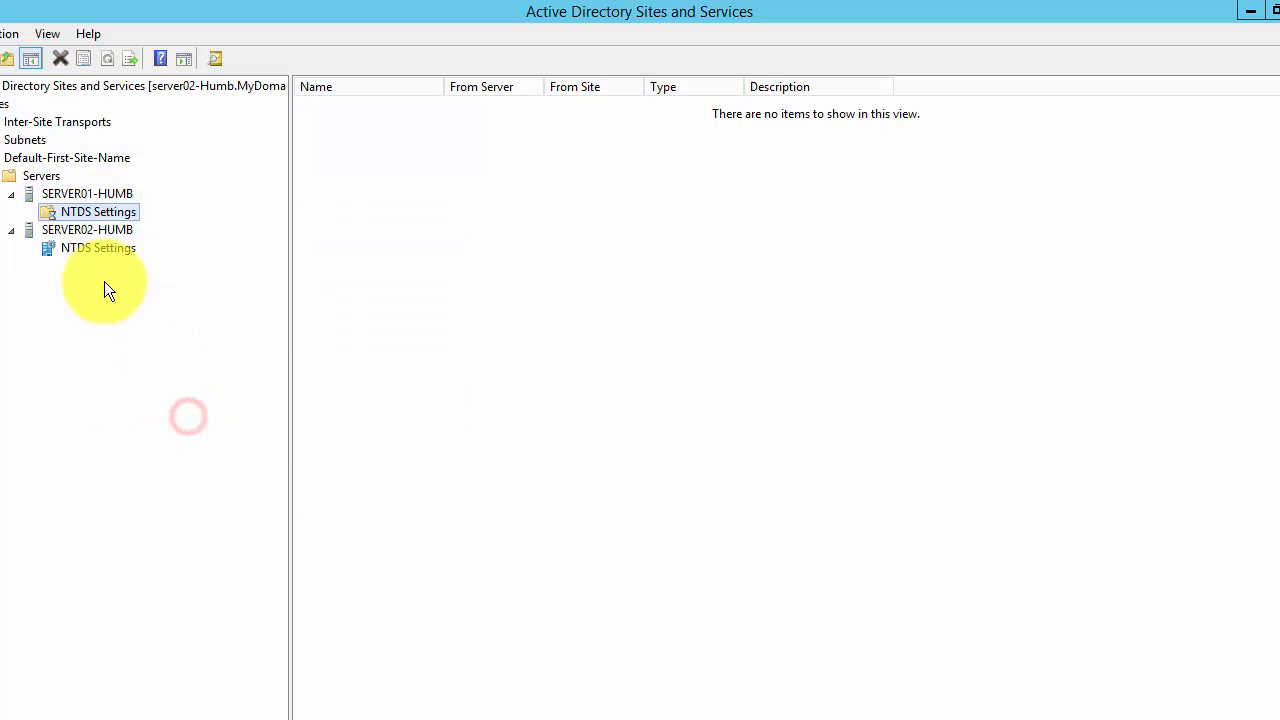
{"action": "right_click", "coordinate": [100, 248]}
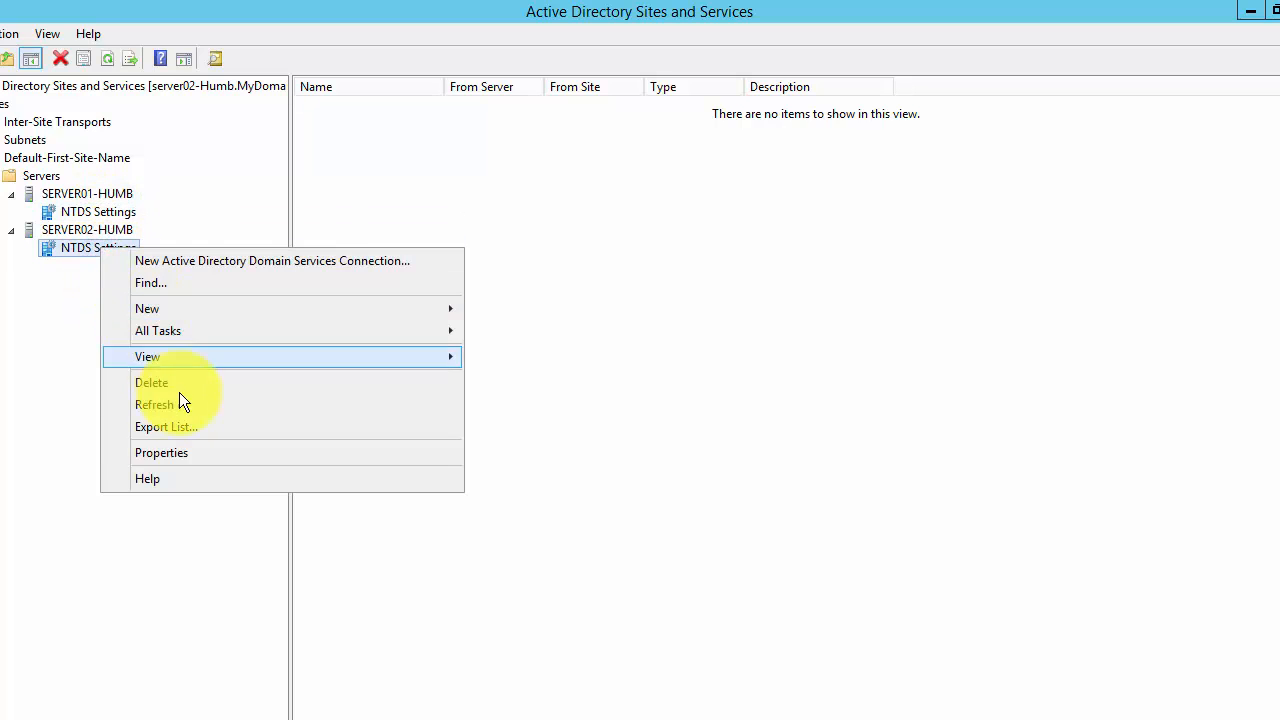
{"action": "left_click", "coordinate": [181, 403]}
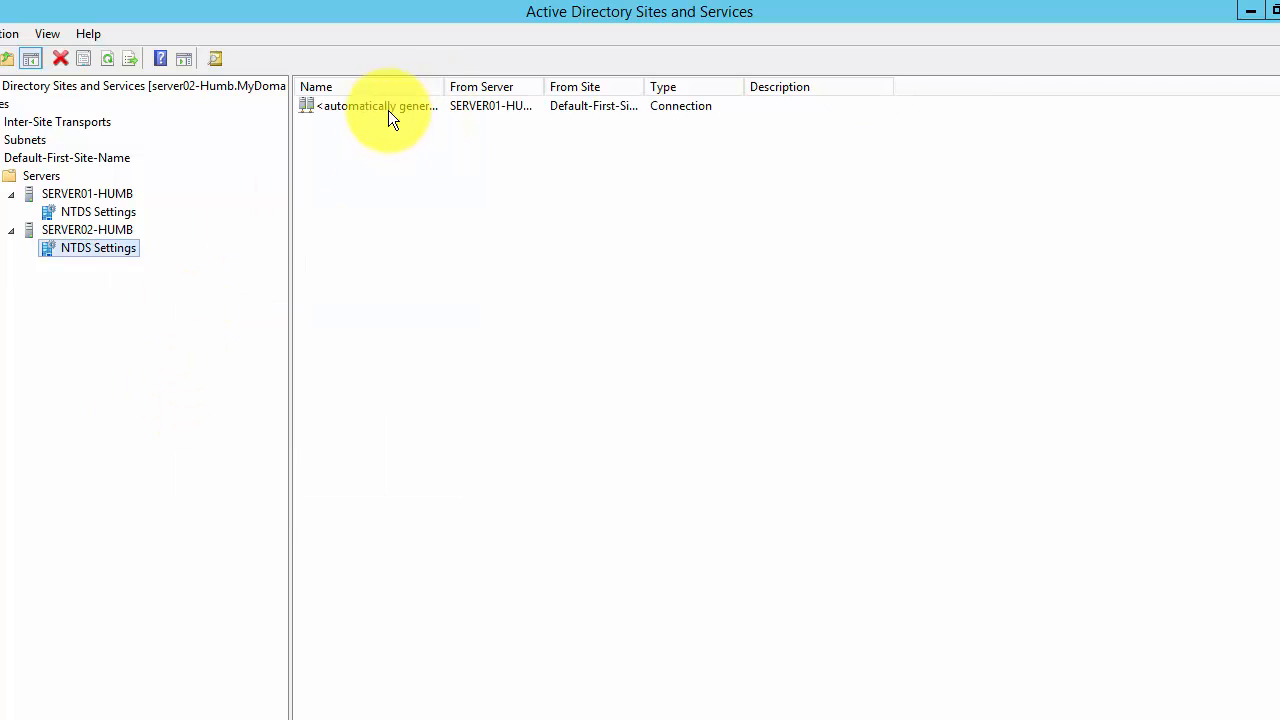
{"action": "left_click_drag", "start_coordinate": [450, 89], "coordinate": [547, 89]}
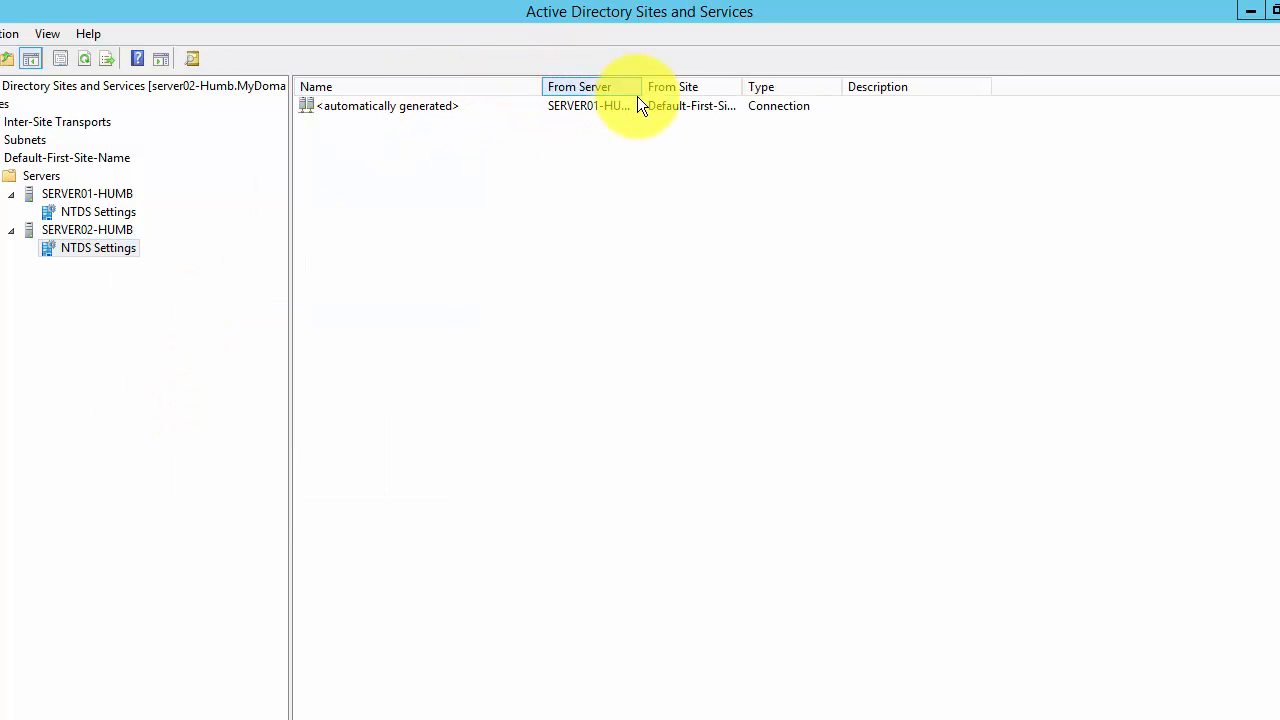
{"action": "left_click_drag", "start_coordinate": [642, 87], "coordinate": [722, 87]}
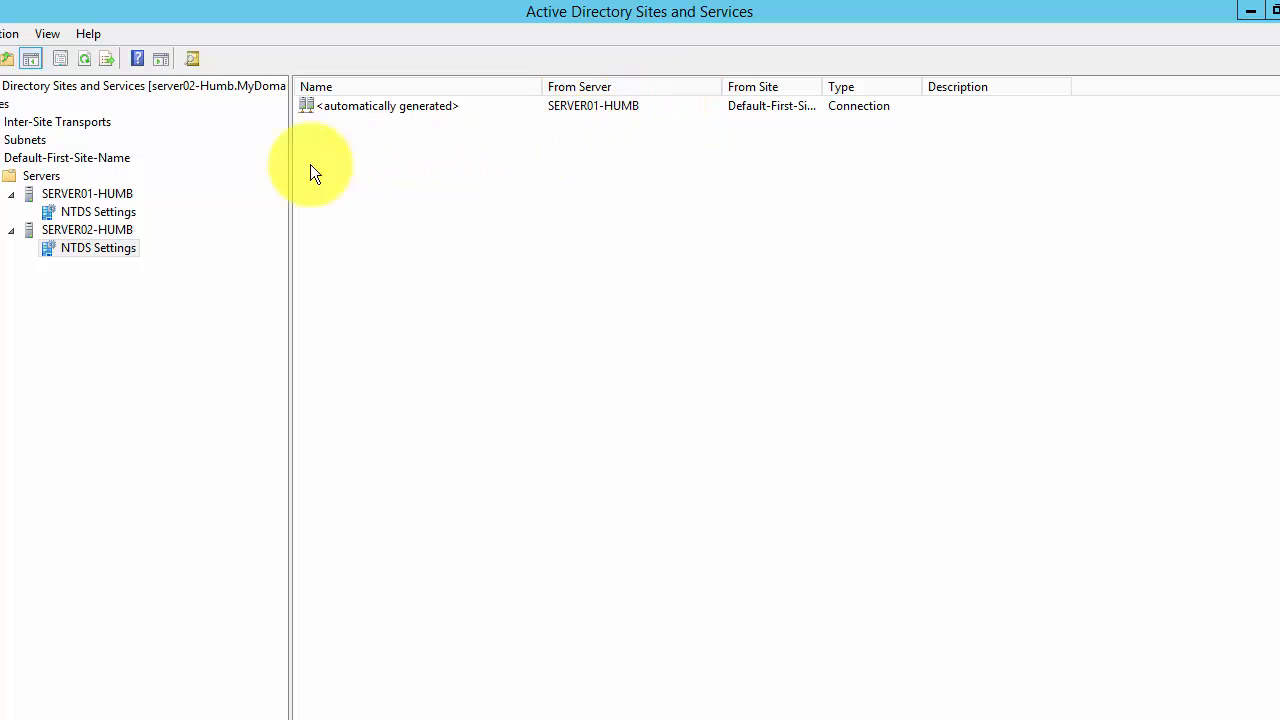
{"action": "right_click", "coordinate": [441, 106]}
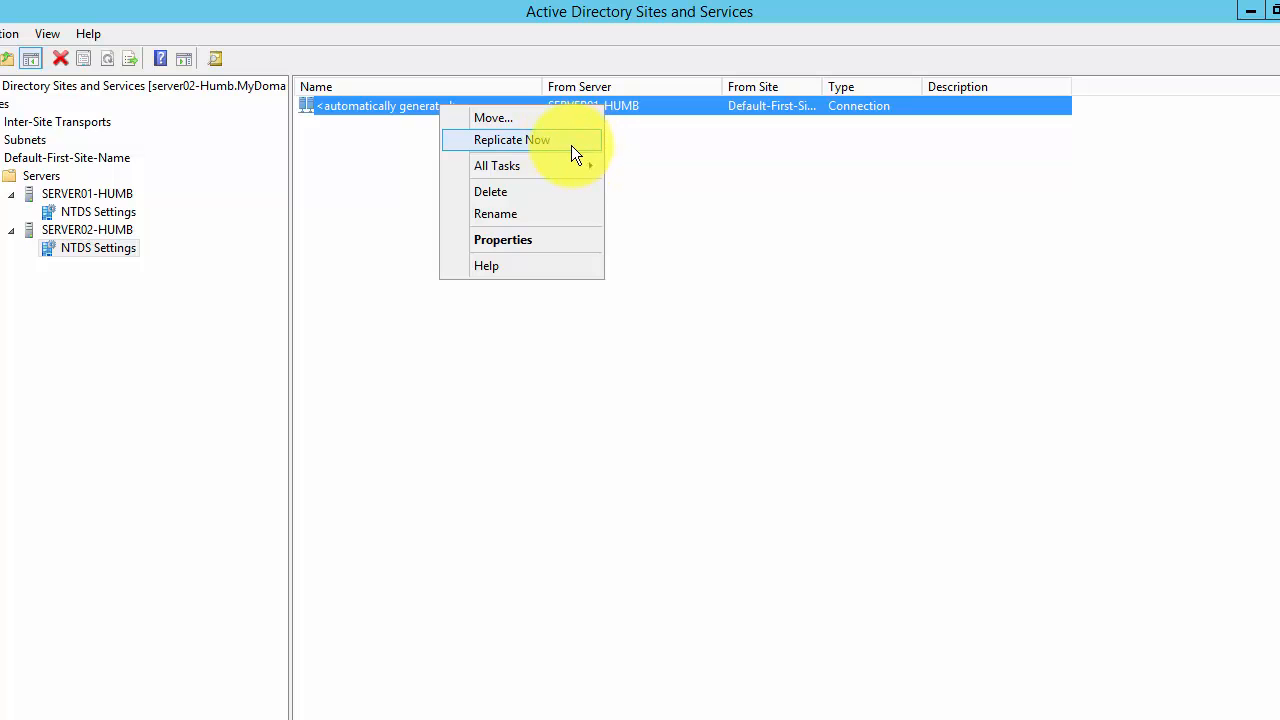
{"action": "left_click", "coordinate": [386, 171]}
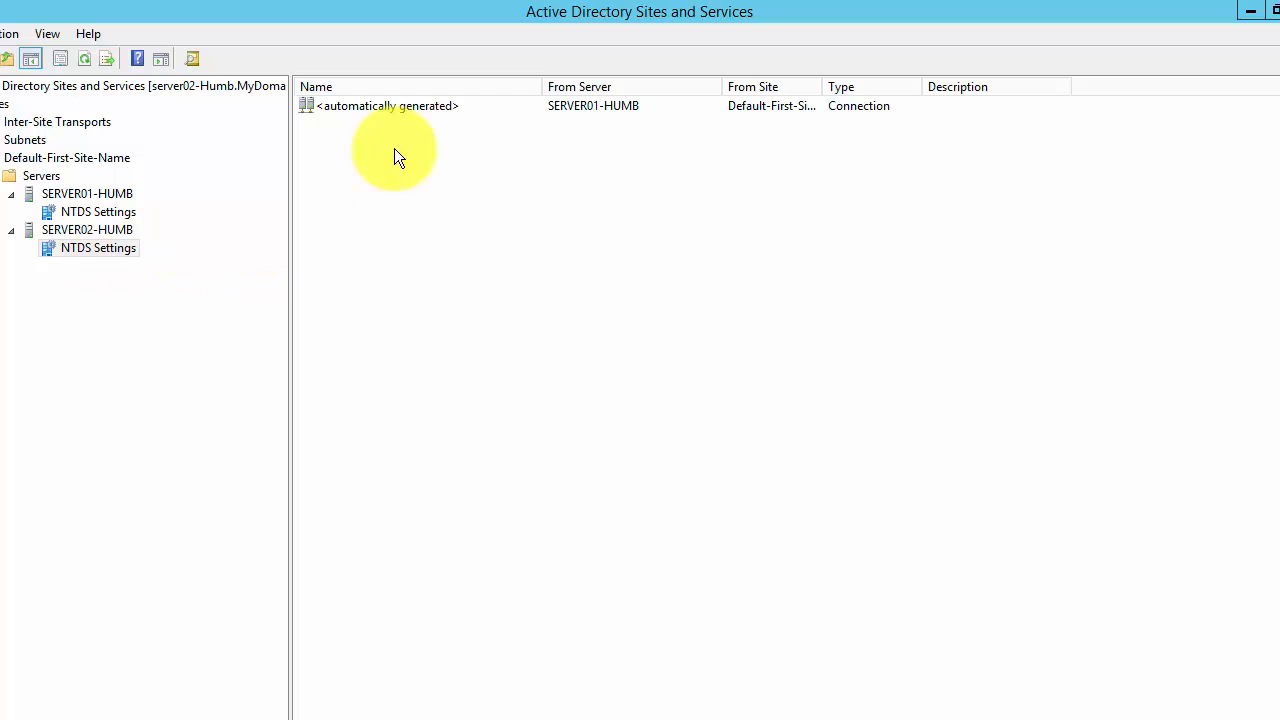
{"action": "right_click", "coordinate": [453, 108]}
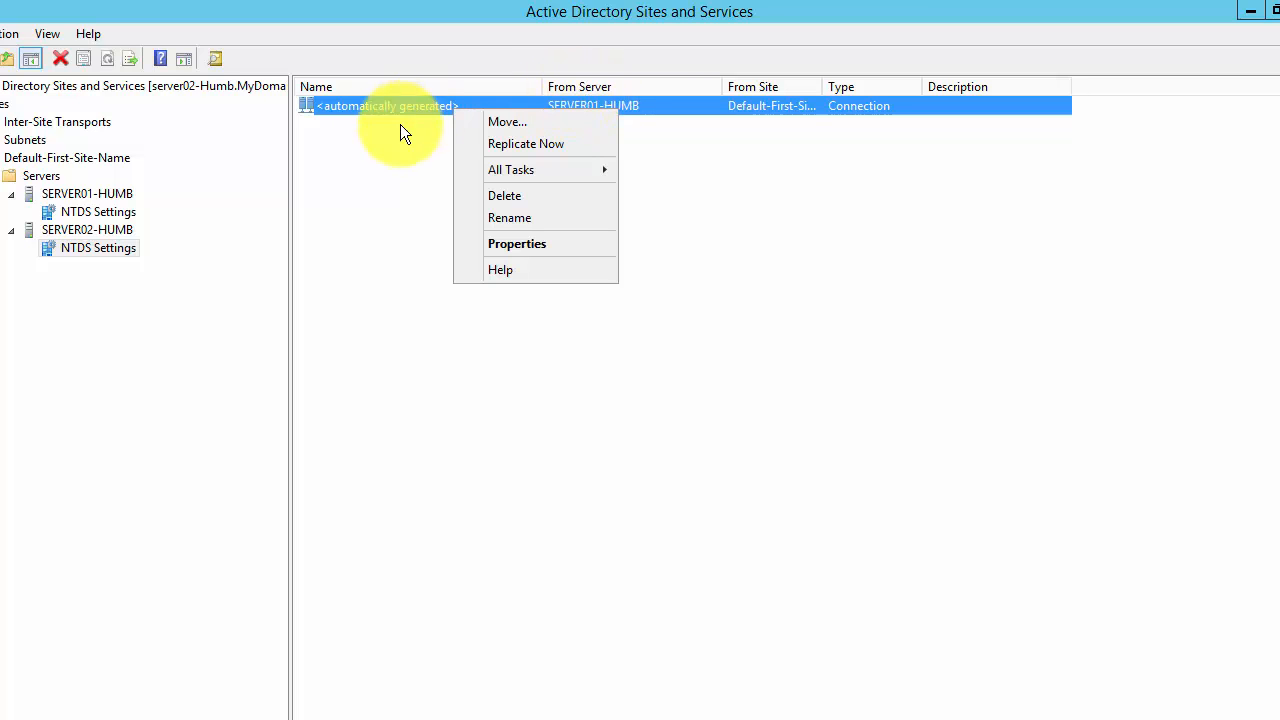
{"action": "left_click", "coordinate": [367, 138]}
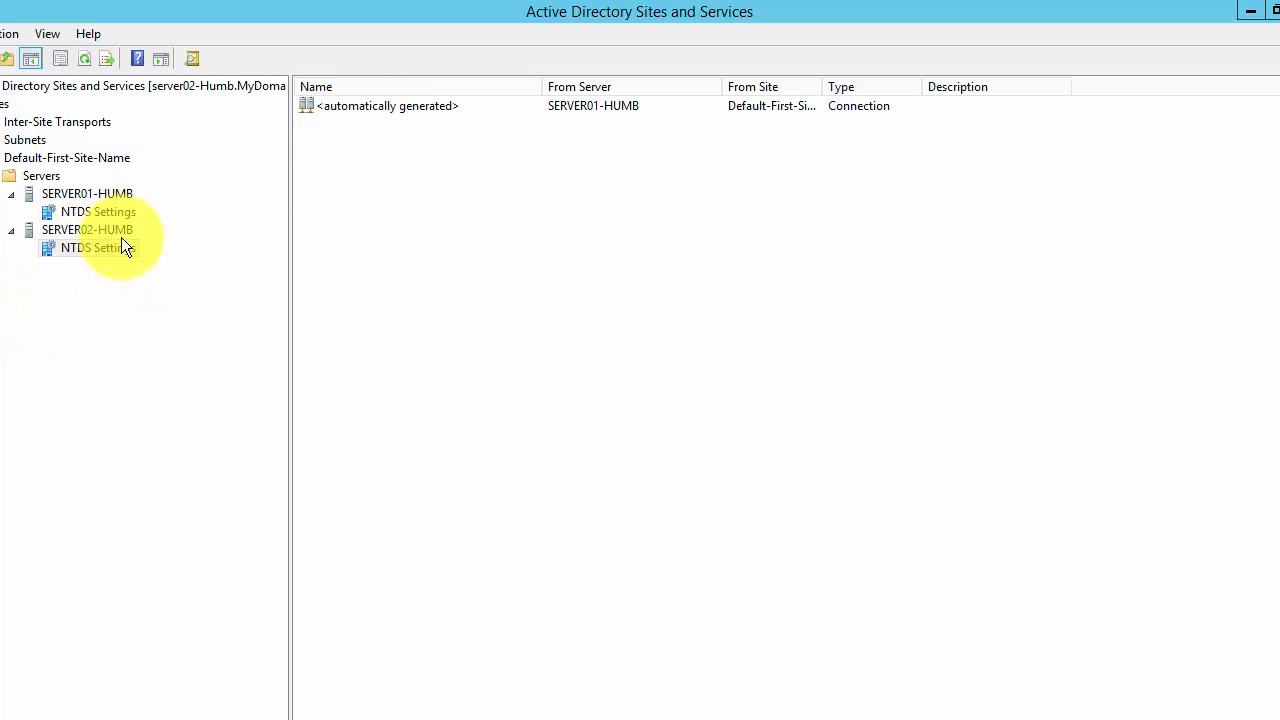
{"action": "right_click", "coordinate": [346, 110]}
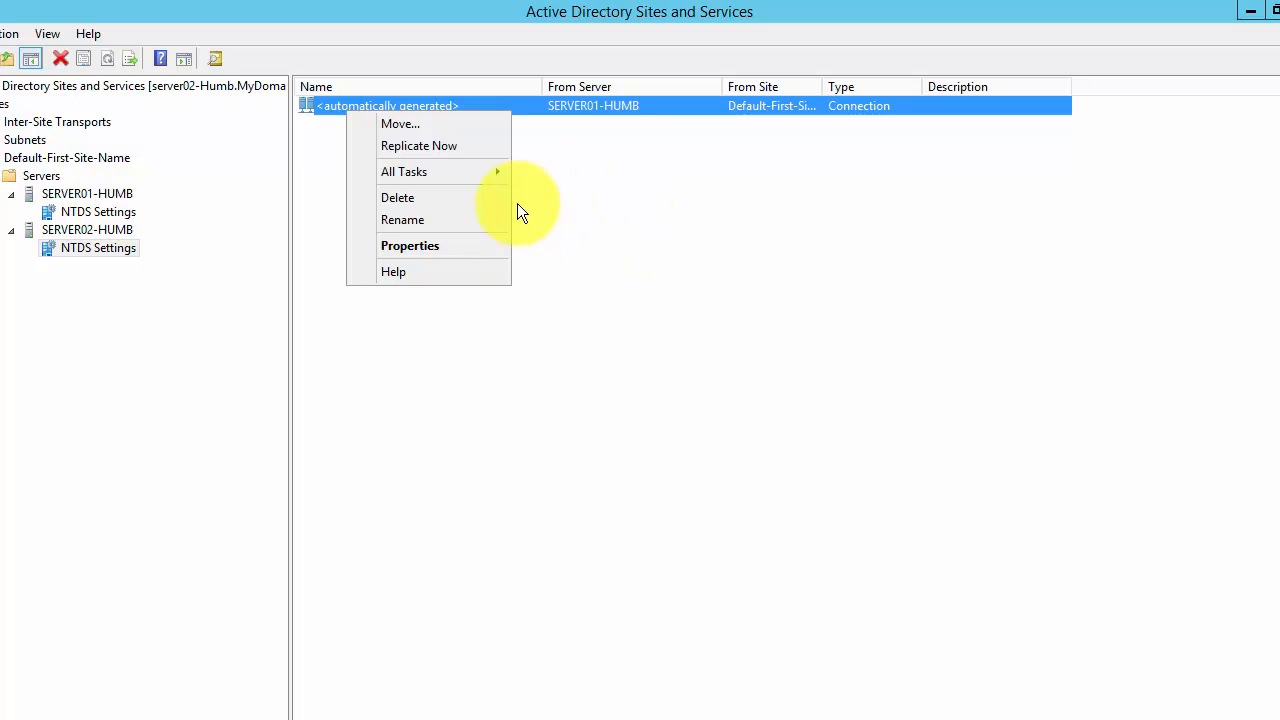
{"action": "left_click", "coordinate": [409, 348]}
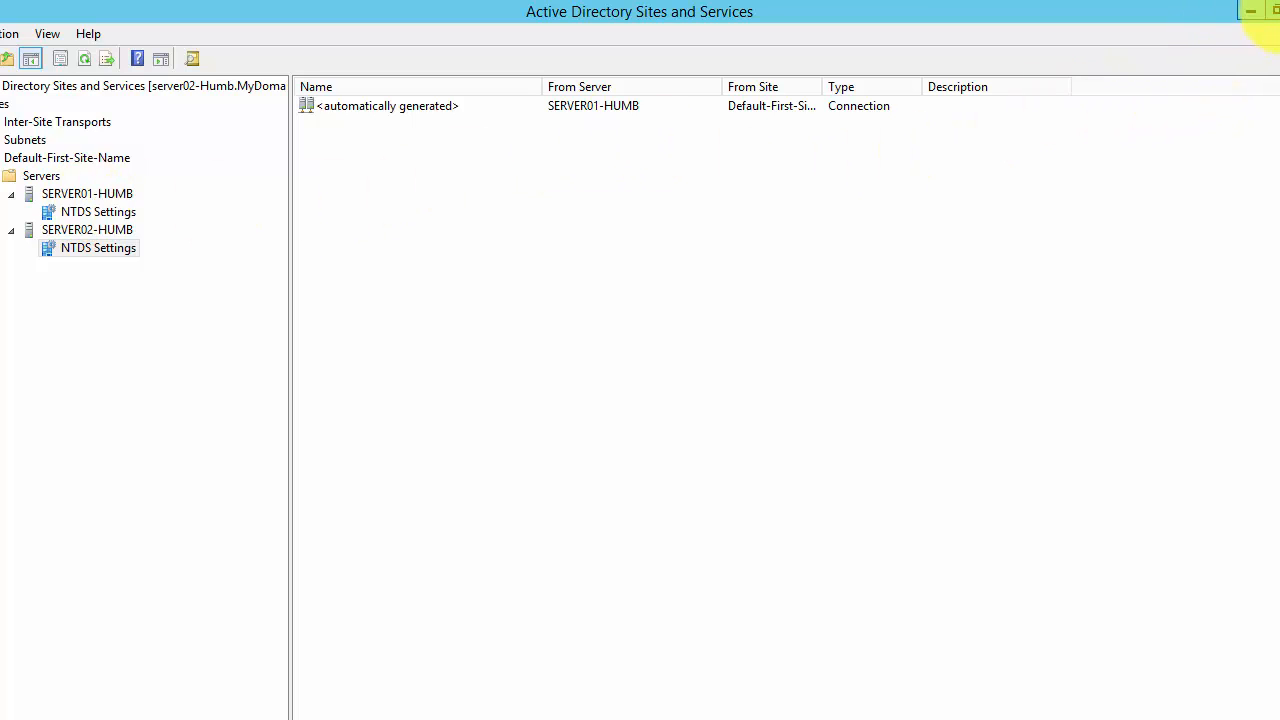
Step: Switch to the Day03 notes in OneNote and append "(DONE)" to the "How to Install Replica DC/DNS/GC" item
{"action": "left_click", "coordinate": [1251, 13]}
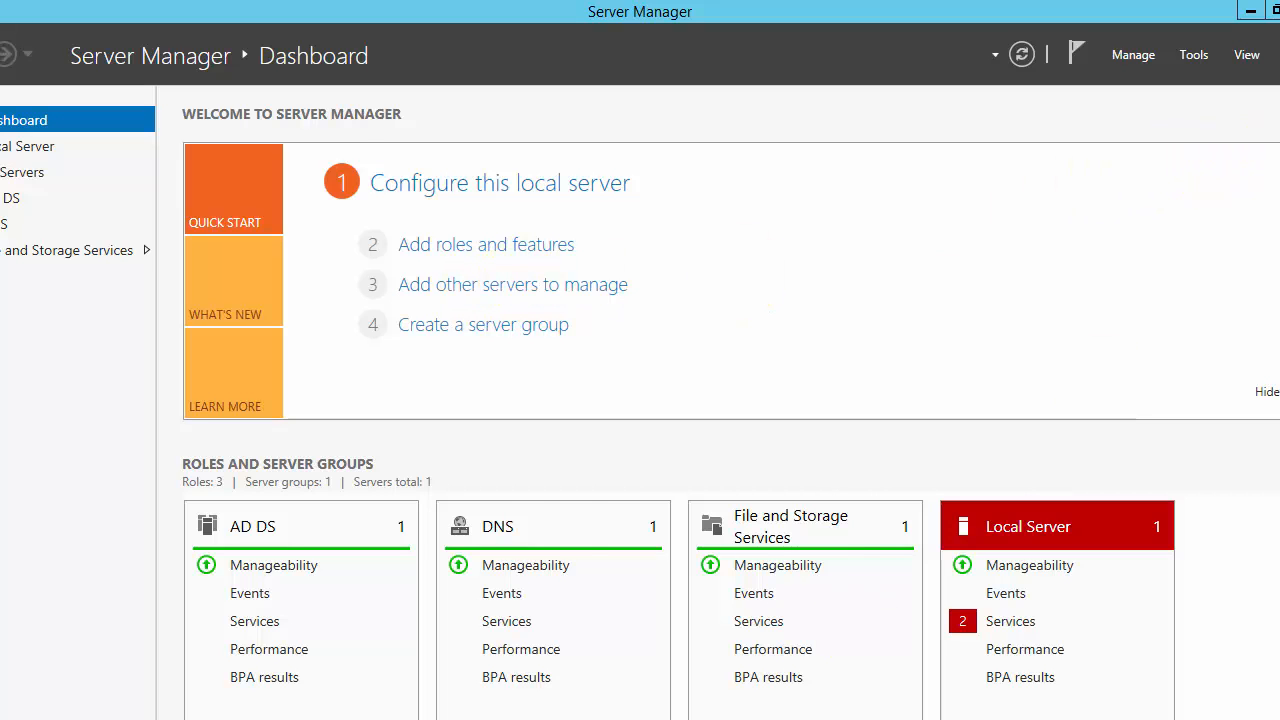
{"action": "left_click", "coordinate": [579, 717]}
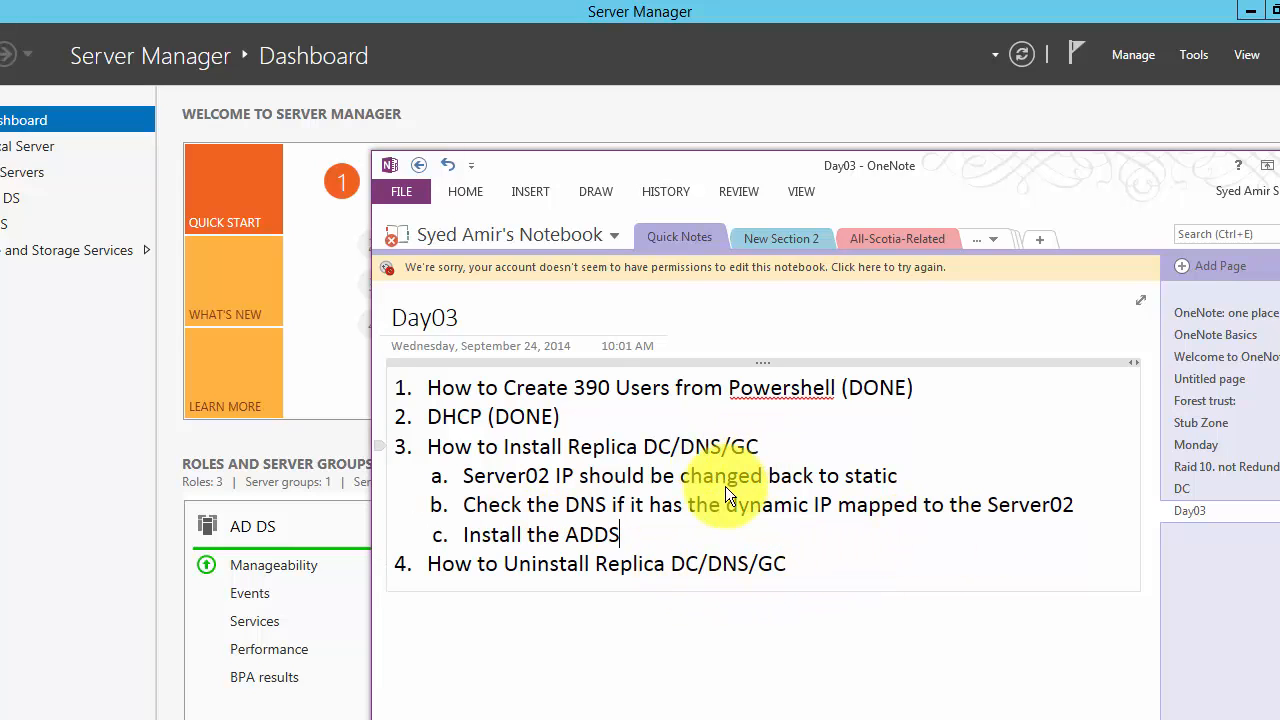
{"action": "left_click", "coordinate": [914, 446]}
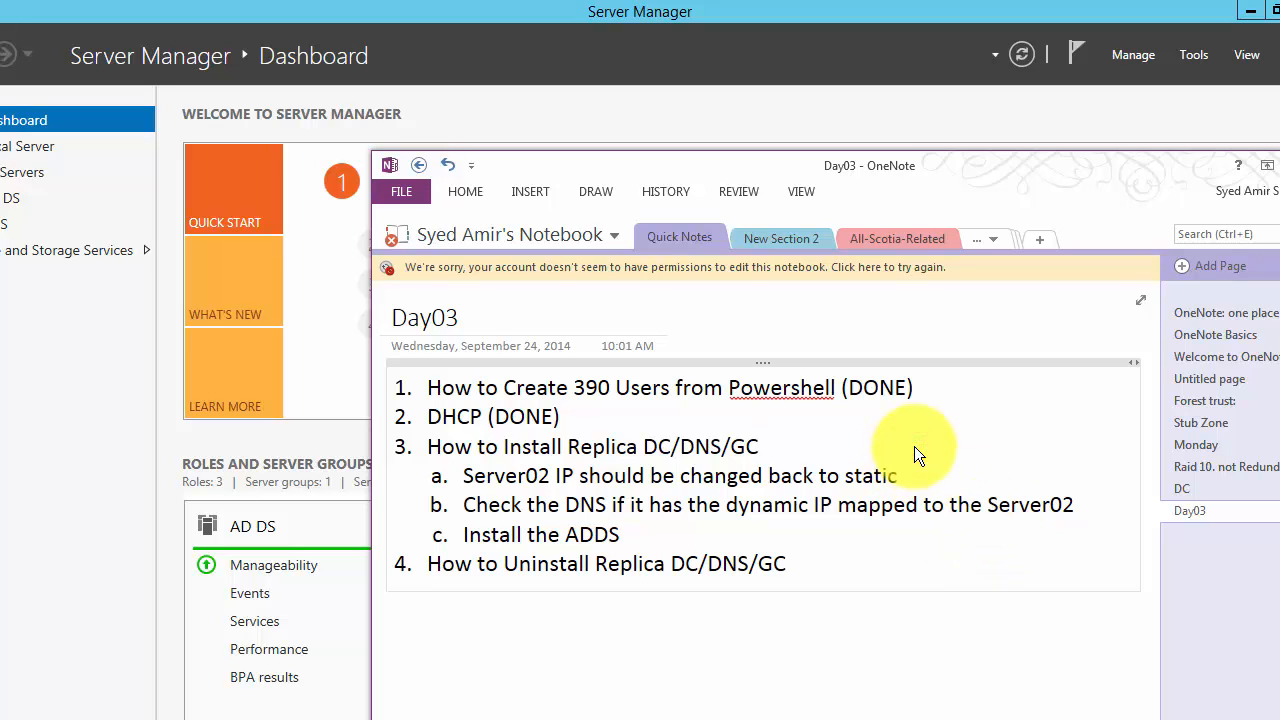
{"action": "type", "text": "(DONE)"}
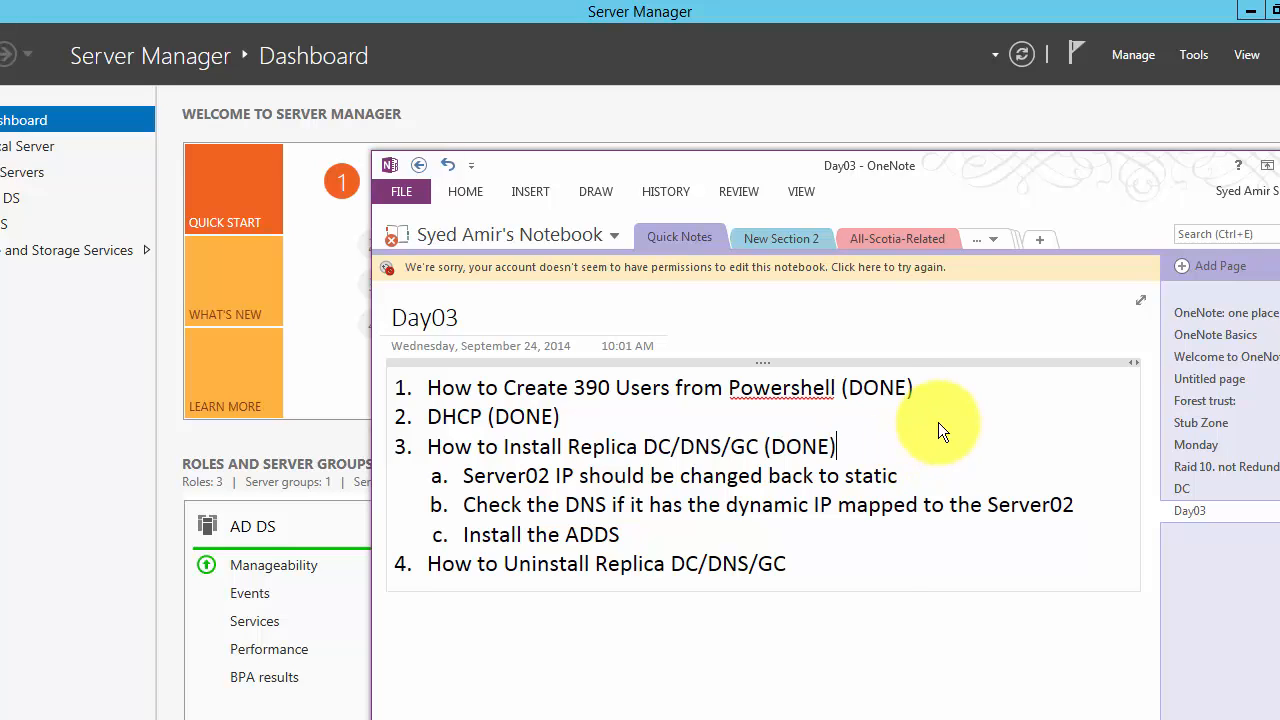
{"action": "left_click", "coordinate": [817, 569]}
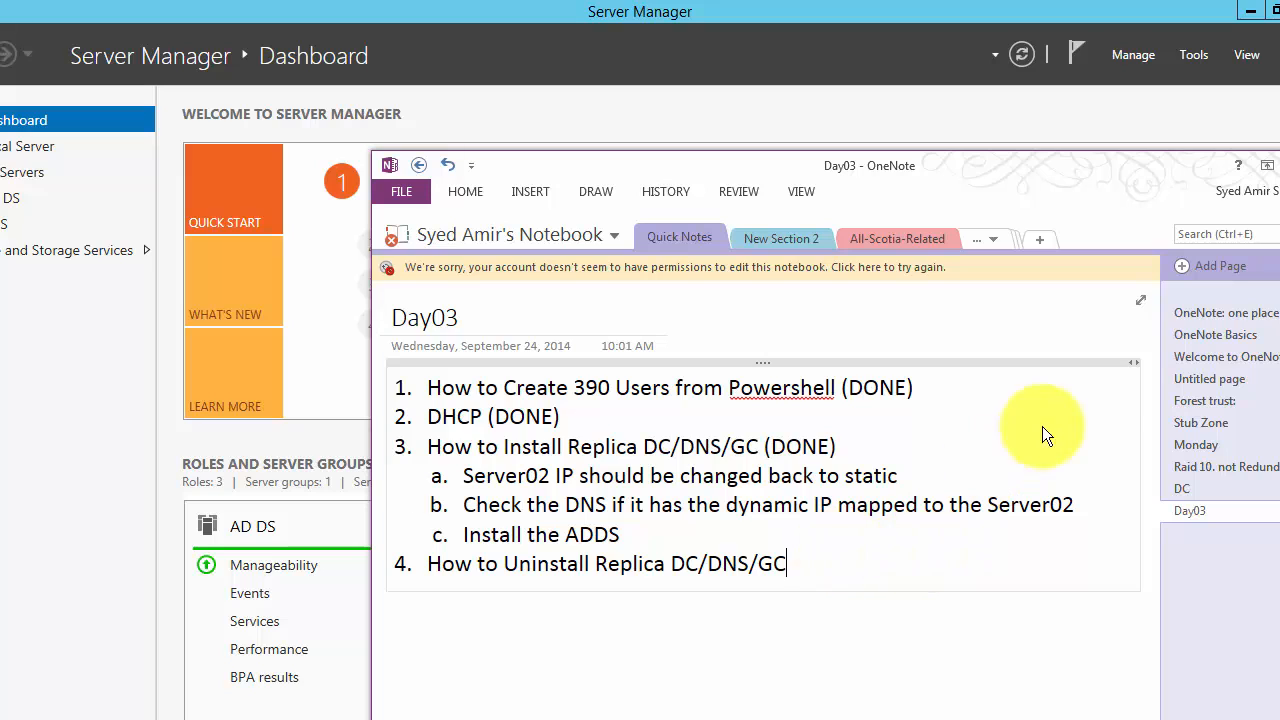
{"action": "left_click", "coordinate": [1270, 164]}
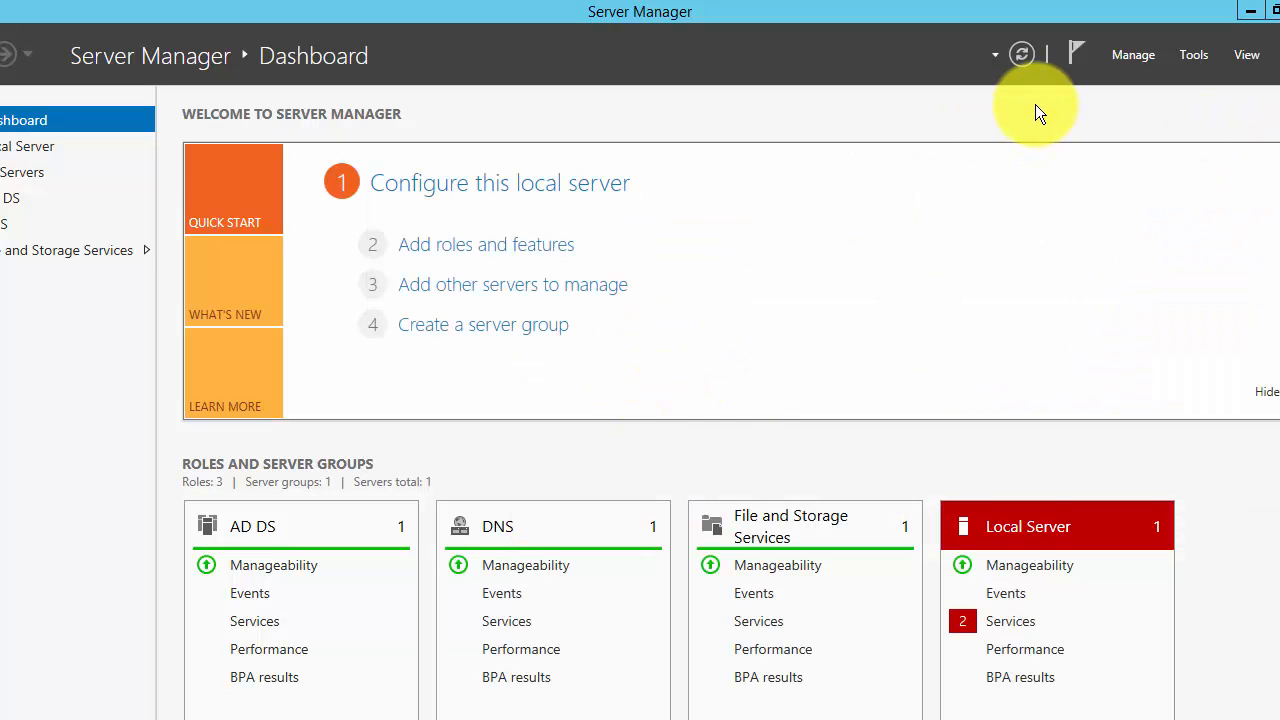
{"action": "left_click", "coordinate": [1190, 56]}
{"action": "left_click", "coordinate": [1146, 57]}
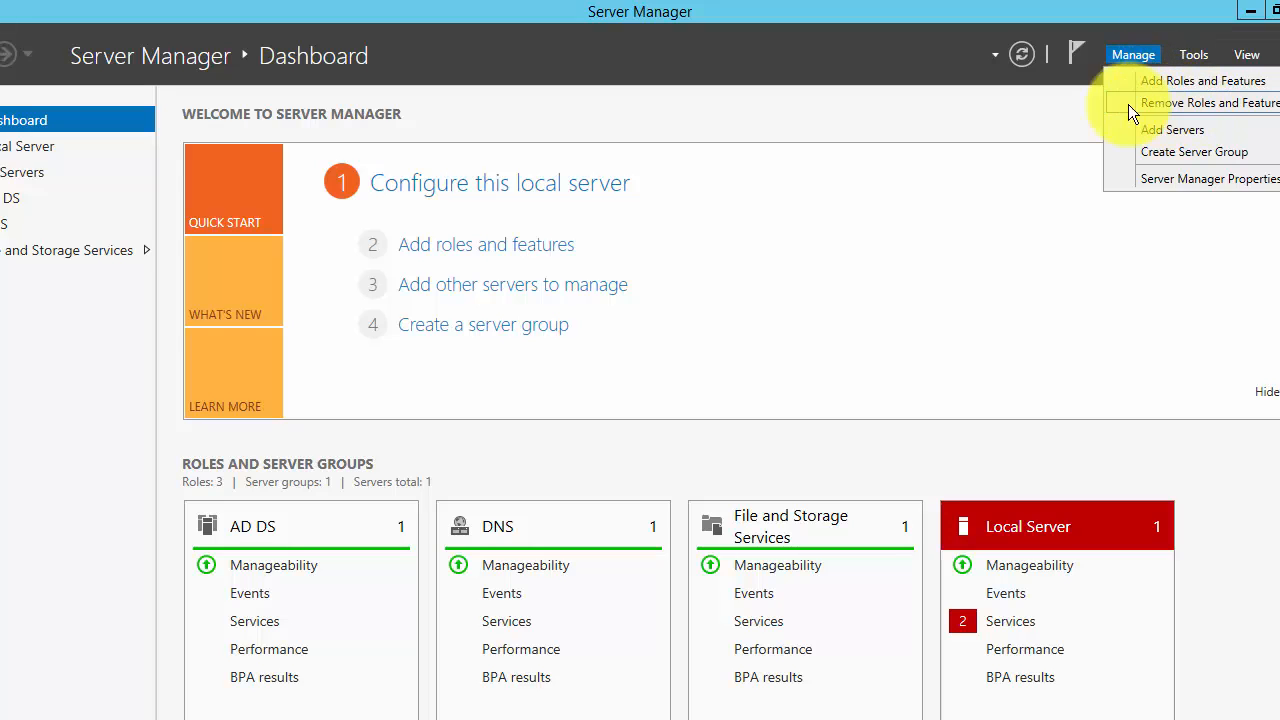
{"action": "left_click", "coordinate": [928, 125]}
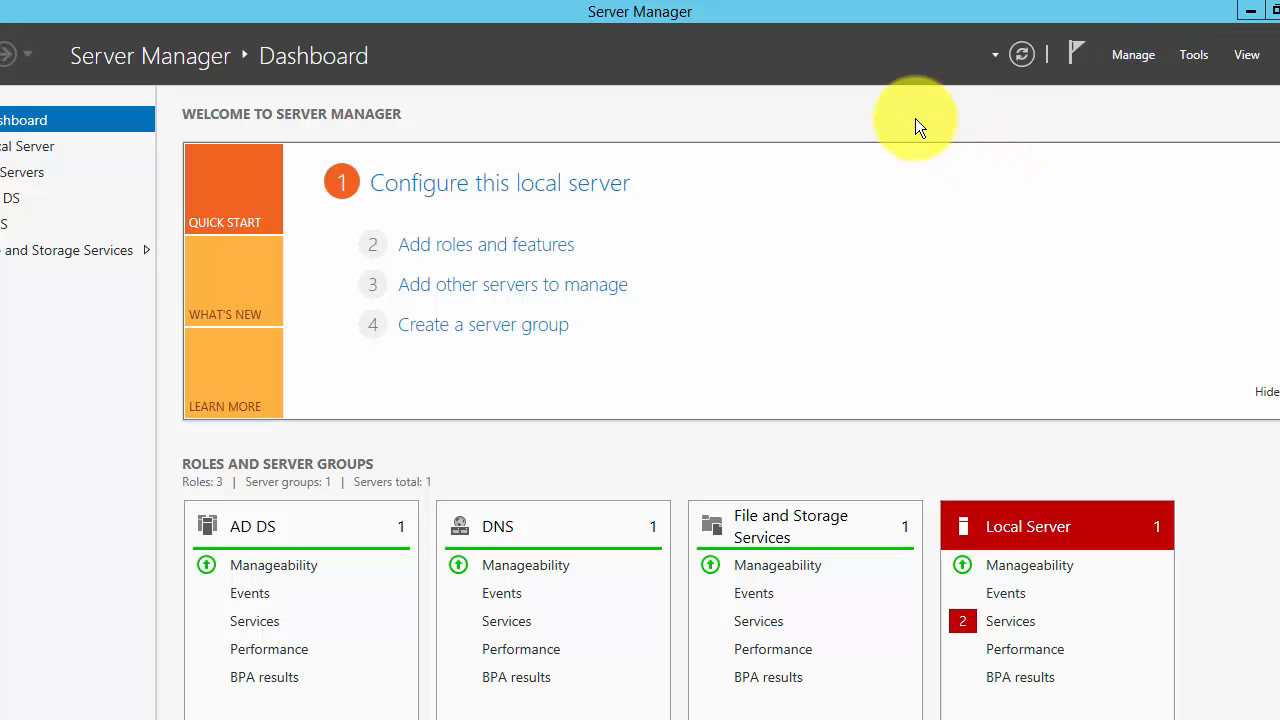
Step: Open Active Directory Users and Computers, expand MyDomain.local, and look through the accounts in ExchangeUsers
{"action": "left_click", "coordinate": [1206, 59]}
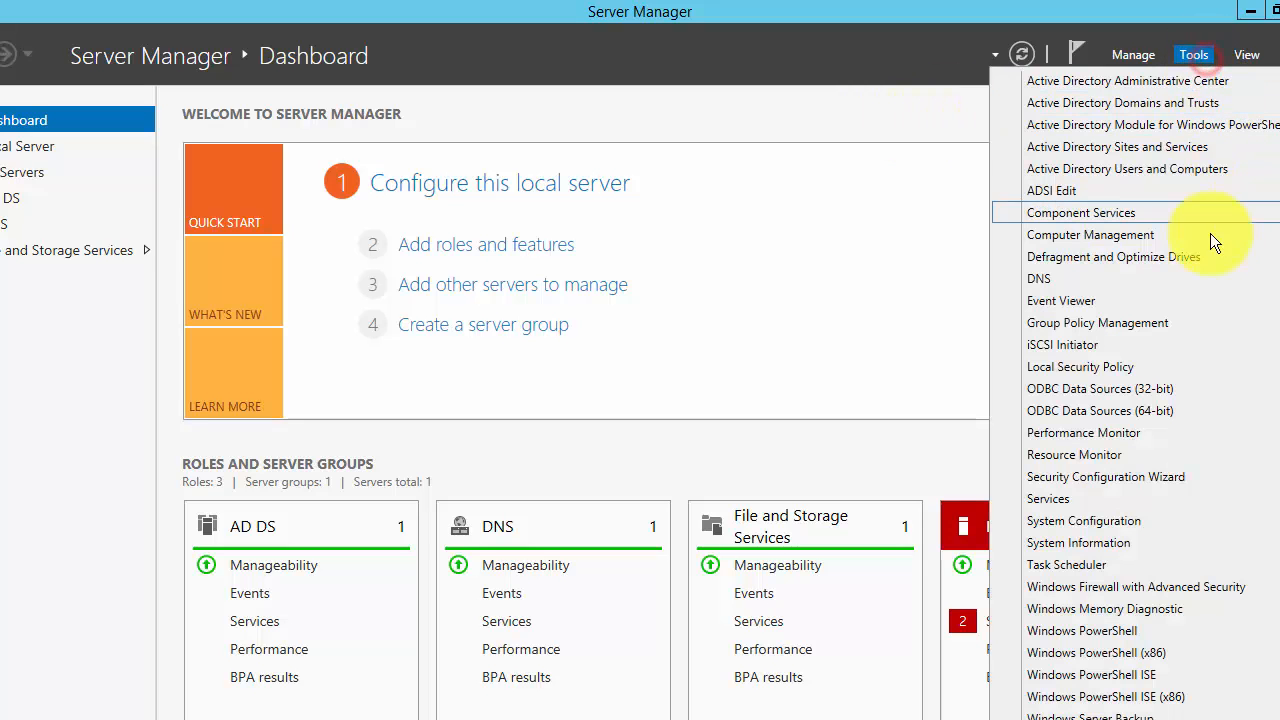
{"action": "left_click", "coordinate": [1145, 168]}
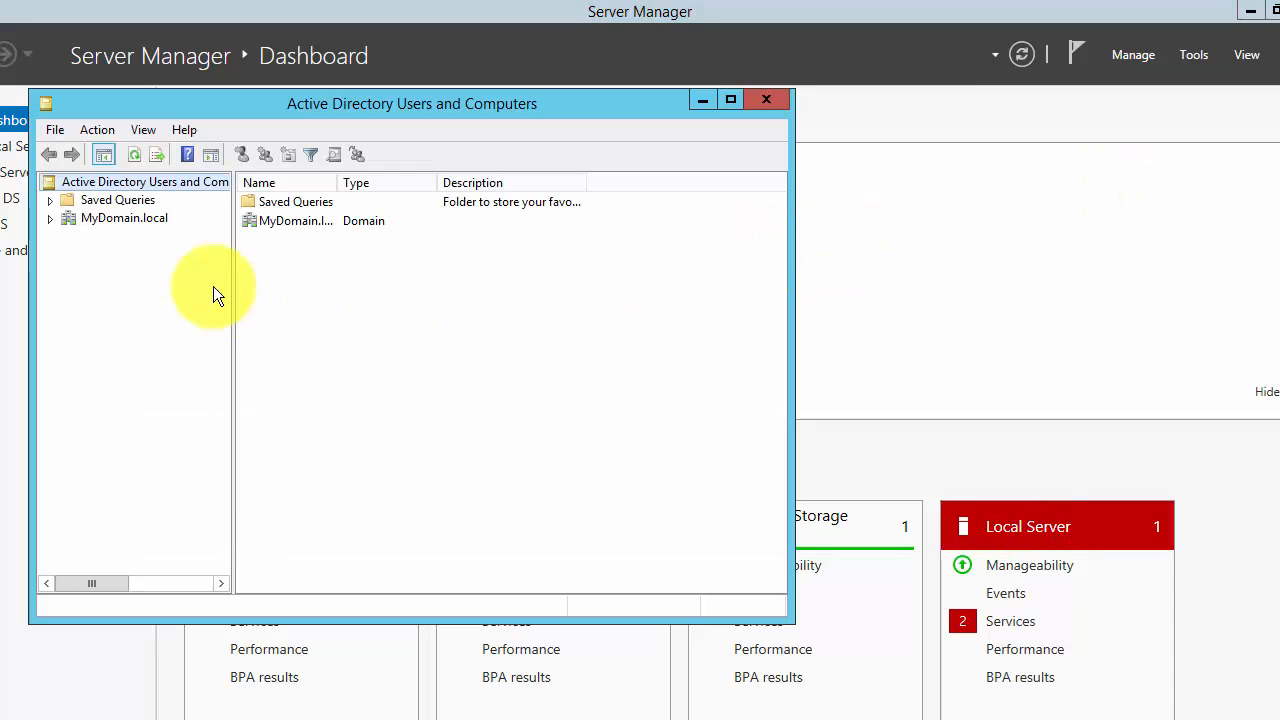
{"action": "left_click", "coordinate": [50, 218]}
{"action": "left_click", "coordinate": [140, 290]}
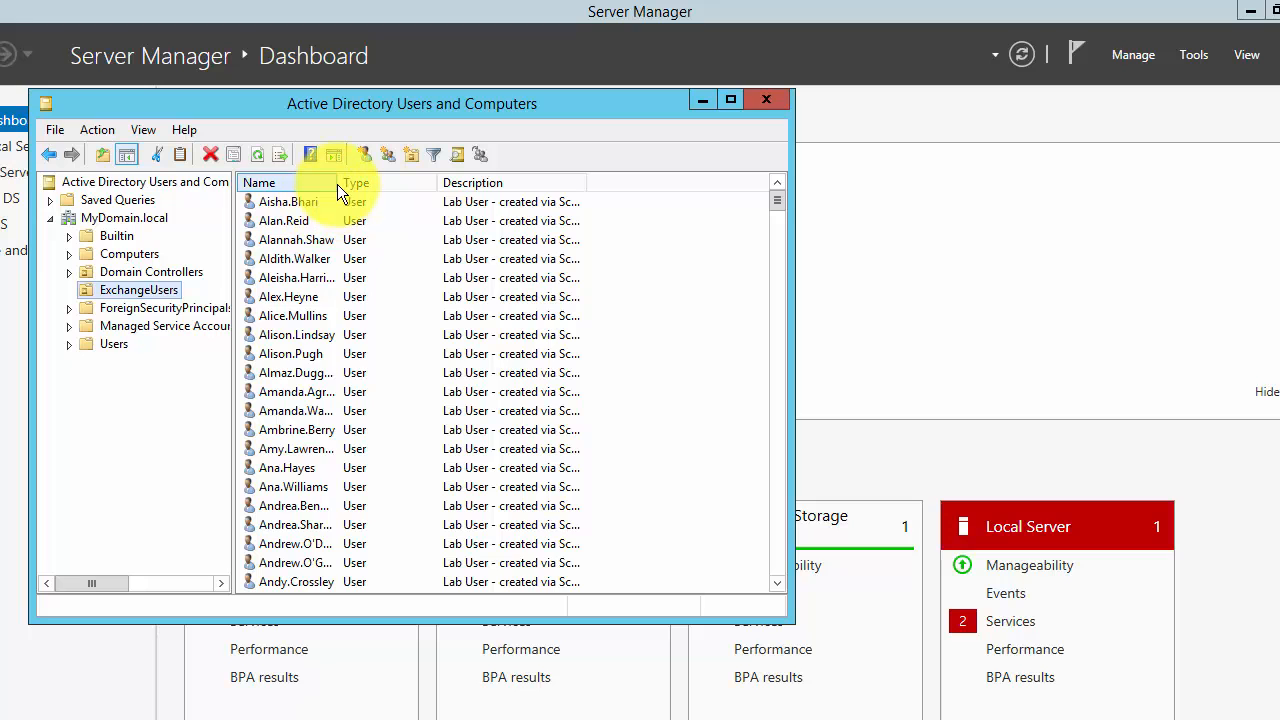
{"action": "left_click", "coordinate": [778, 203]}
{"action": "left_click_drag", "start_coordinate": [786, 267], "coordinate": [786, 190]}
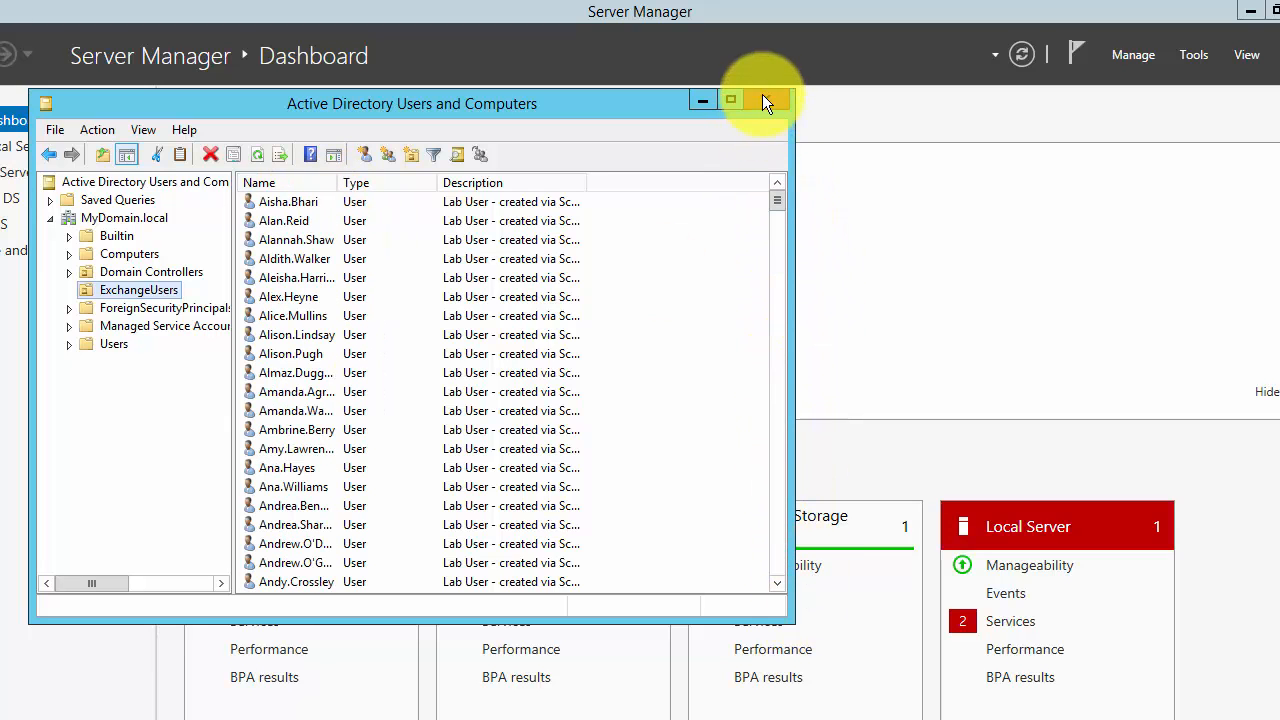
Step: Compare the contents of the Domain Controllers and Computers containers, then close Active Directory Users and Computers
{"action": "left_click", "coordinate": [120, 274]}
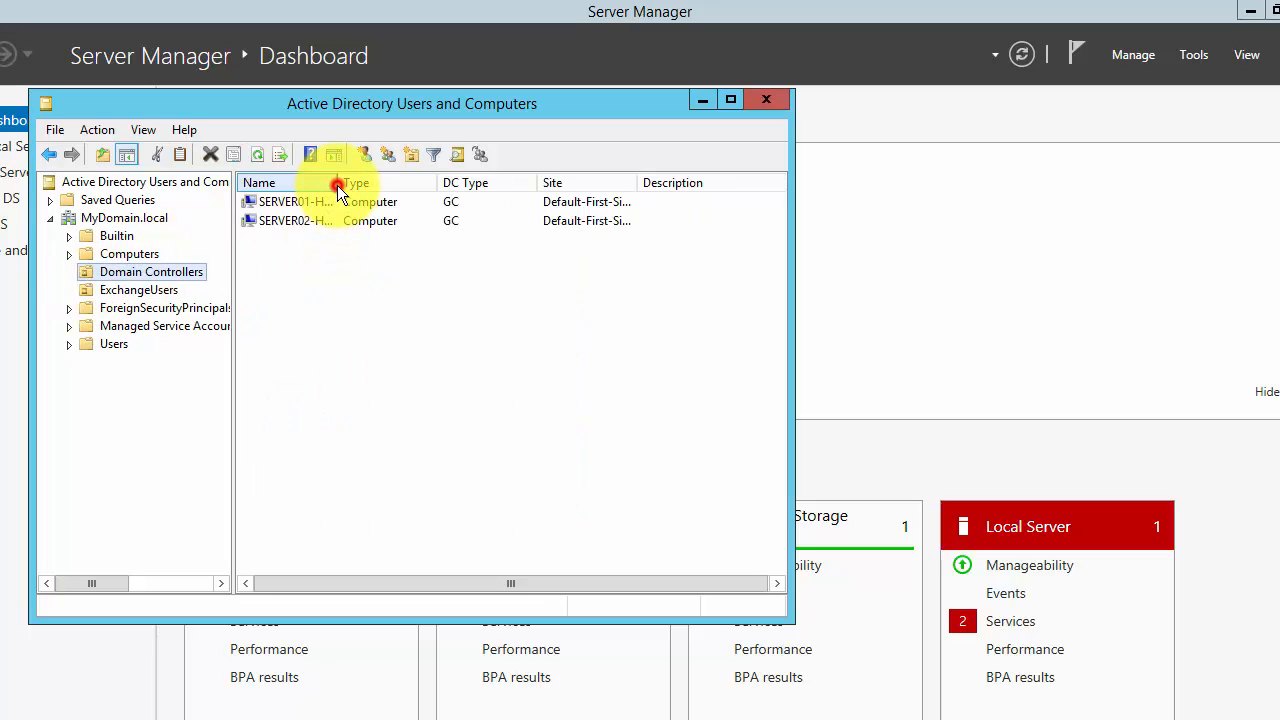
{"action": "double_click", "coordinate": [337, 185]}
{"action": "left_click", "coordinate": [130, 254]}
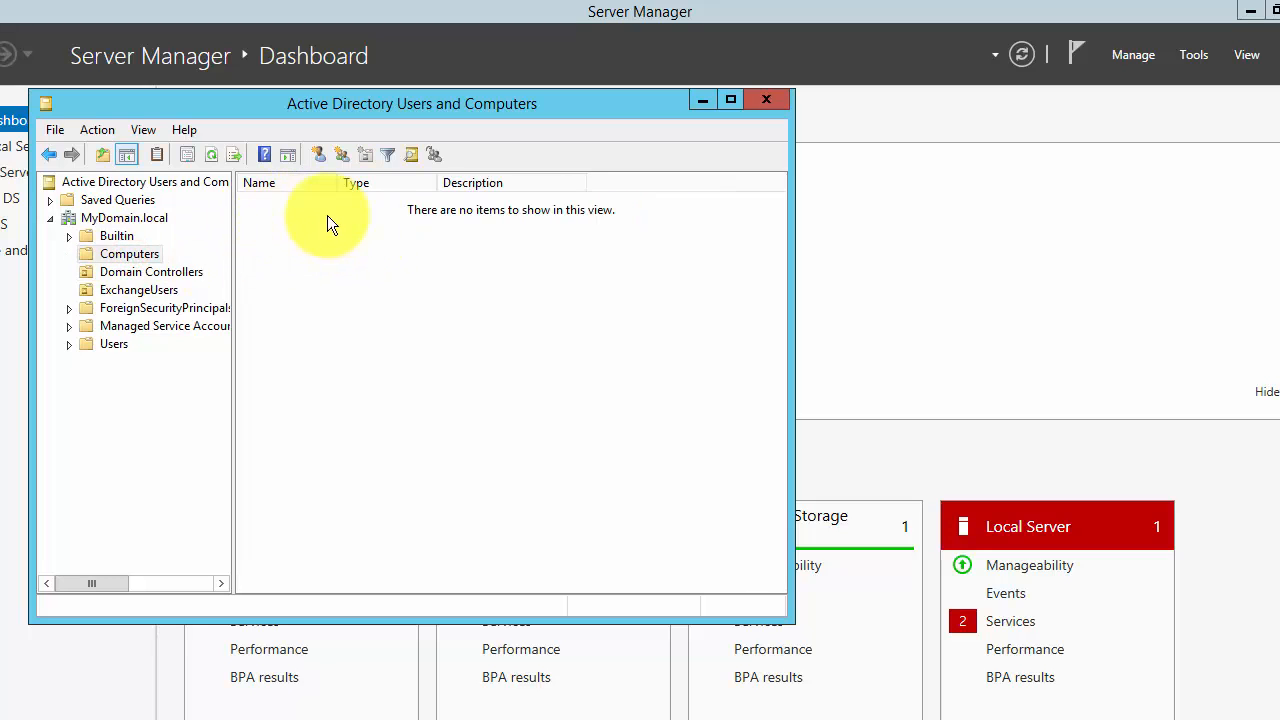
{"action": "left_click", "coordinate": [146, 274]}
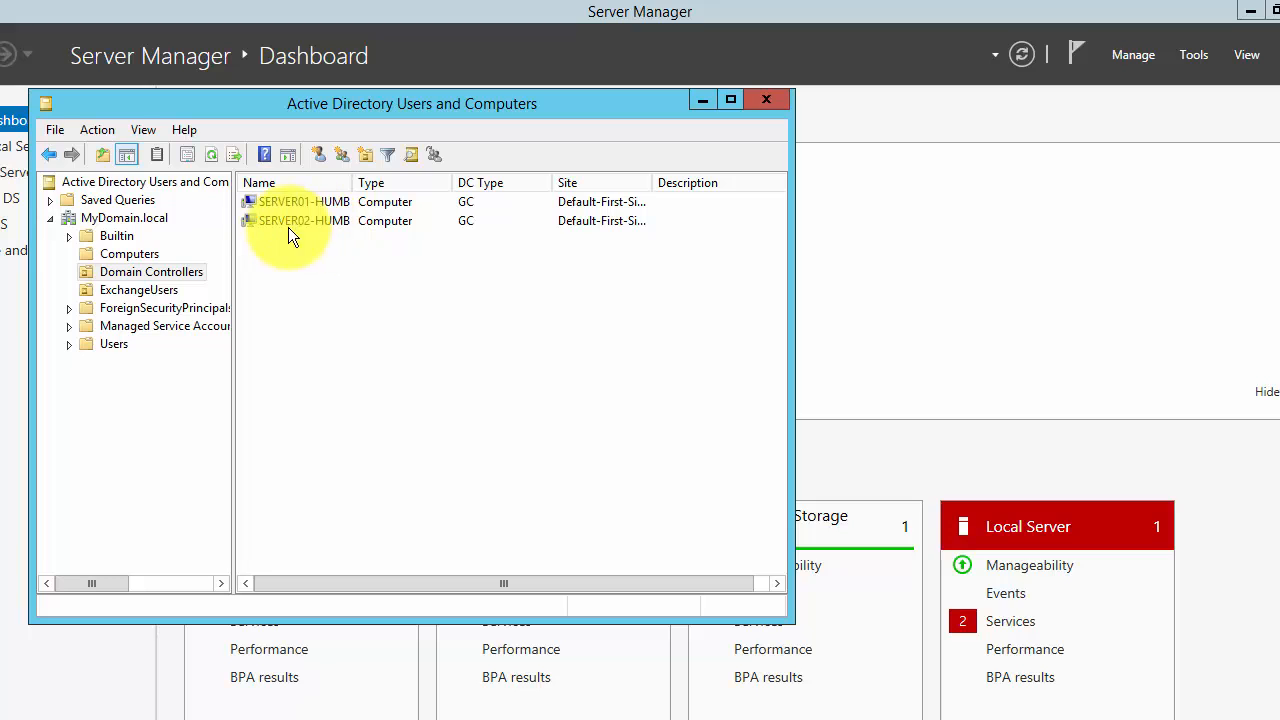
{"action": "left_click", "coordinate": [145, 254]}
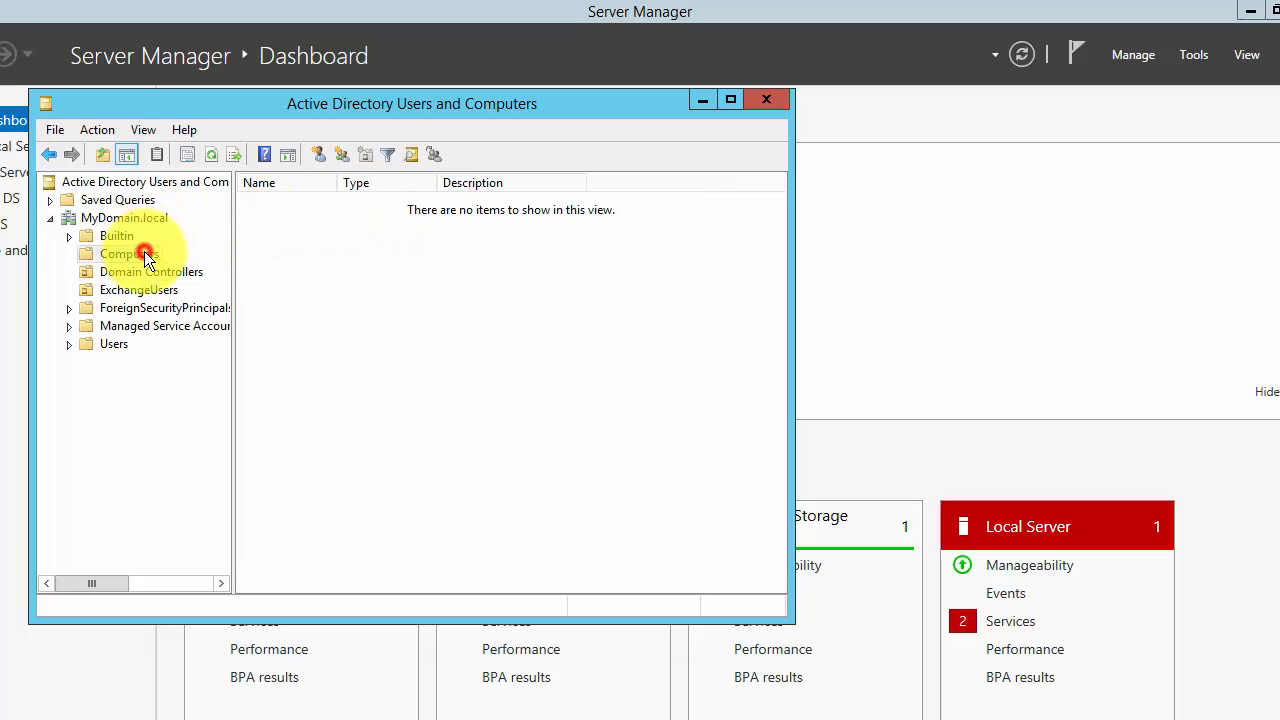
{"action": "left_click", "coordinate": [768, 101]}
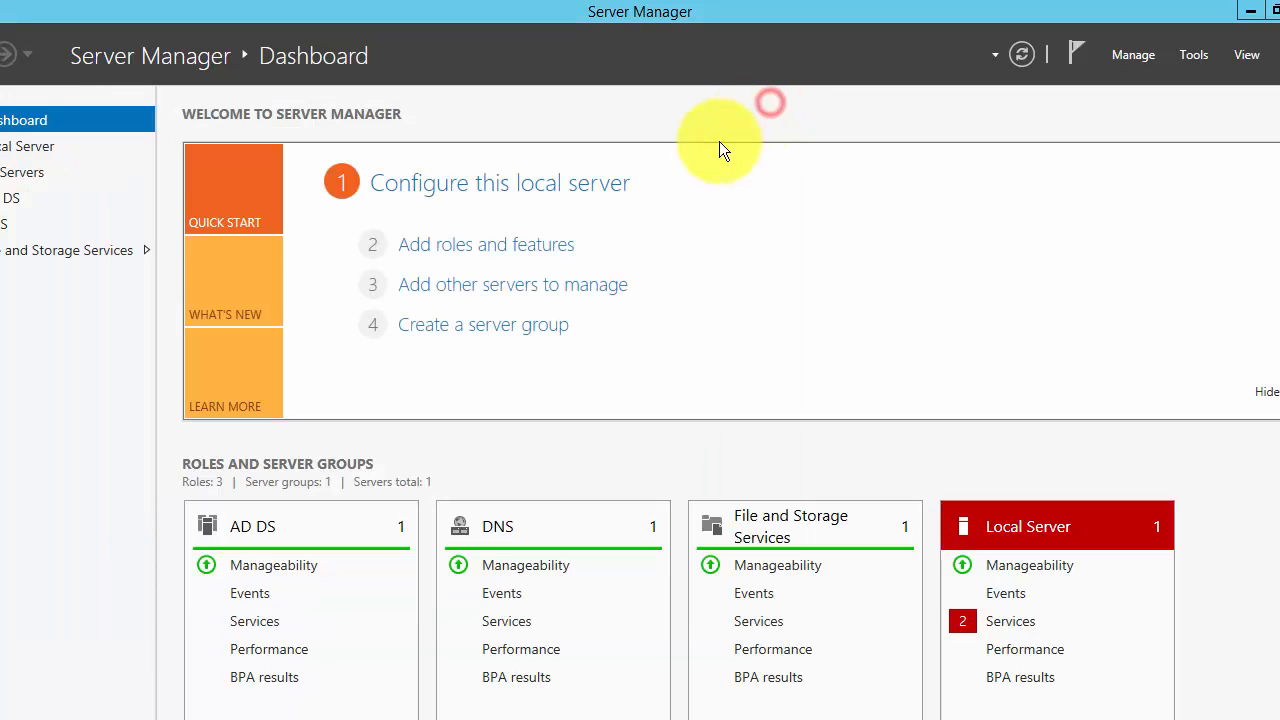
Step: Start the Remove Roles and Features Wizard for server02-Humb from the server pool and advance to the server roles selection
{"action": "left_click", "coordinate": [1133, 61]}
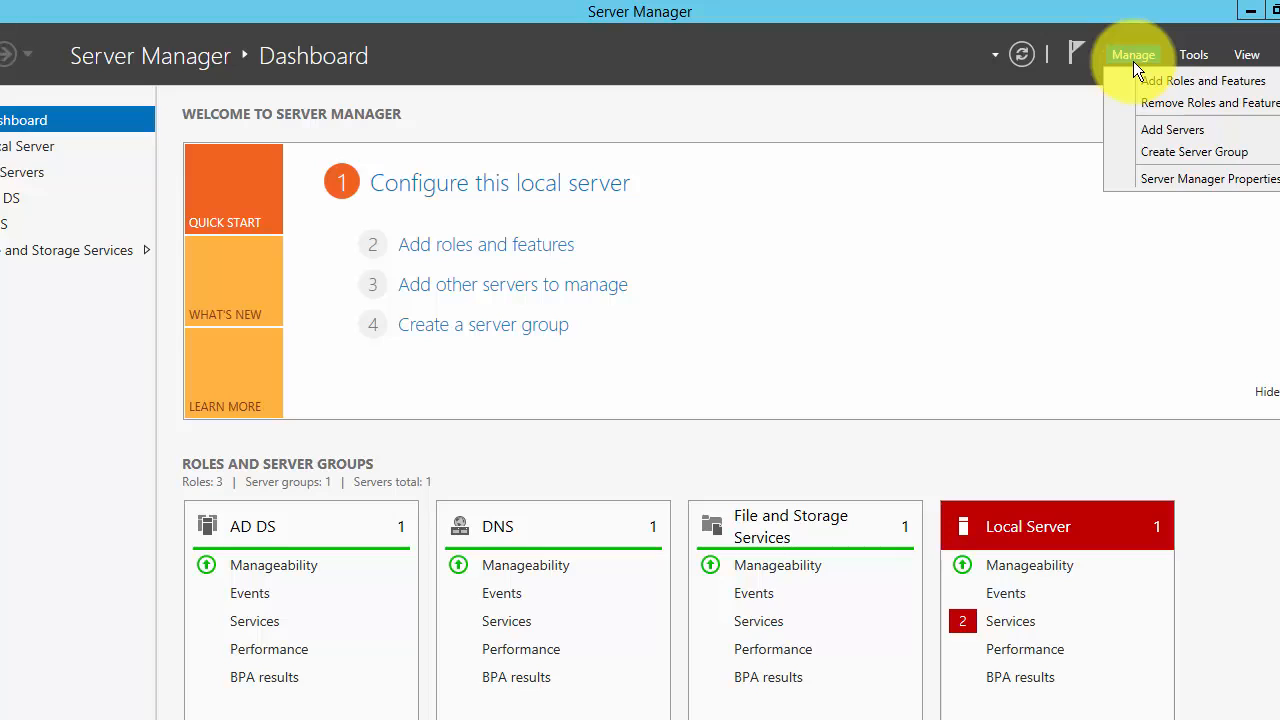
{"action": "left_click", "coordinate": [1188, 108]}
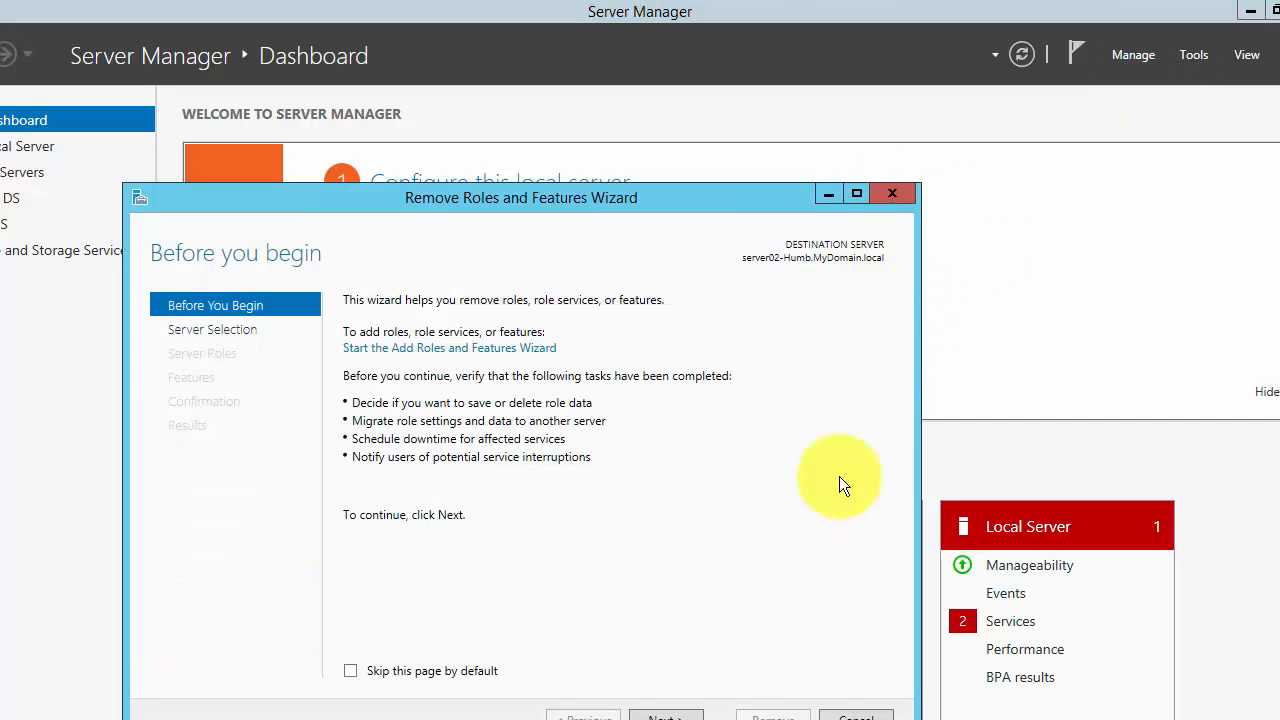
{"action": "left_click", "coordinate": [660, 712]}
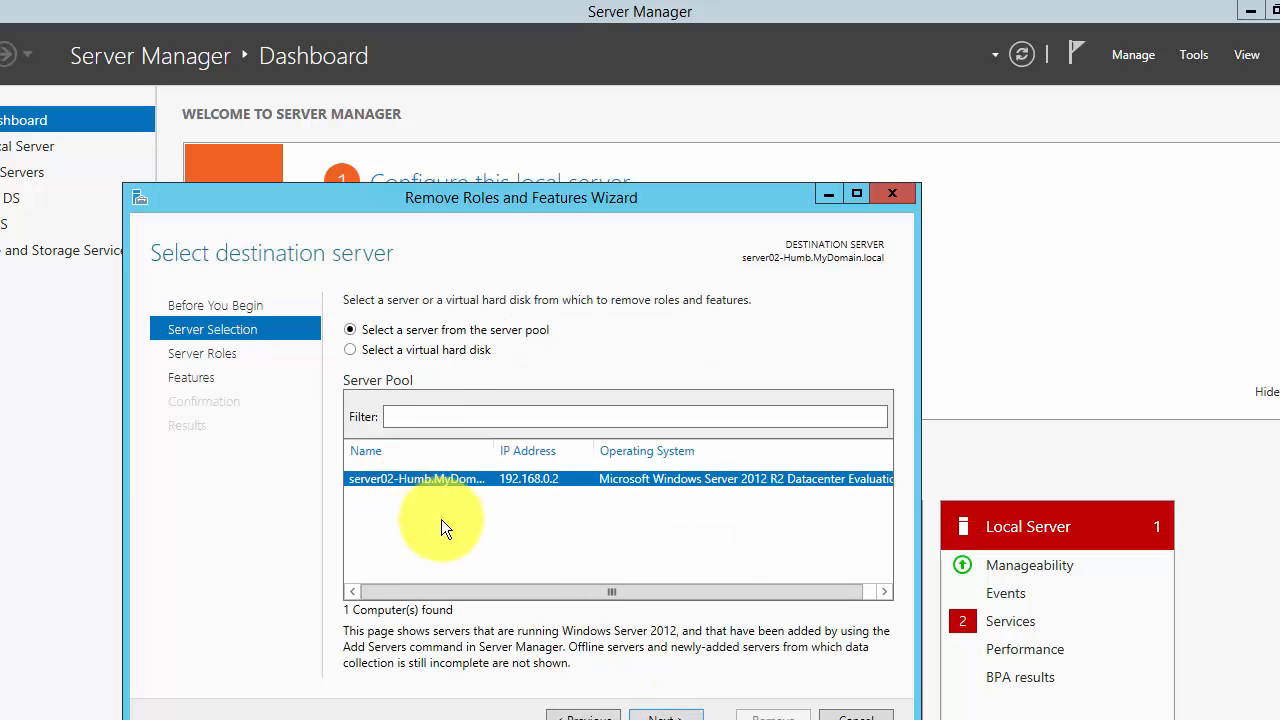
{"action": "left_click", "coordinate": [660, 714]}
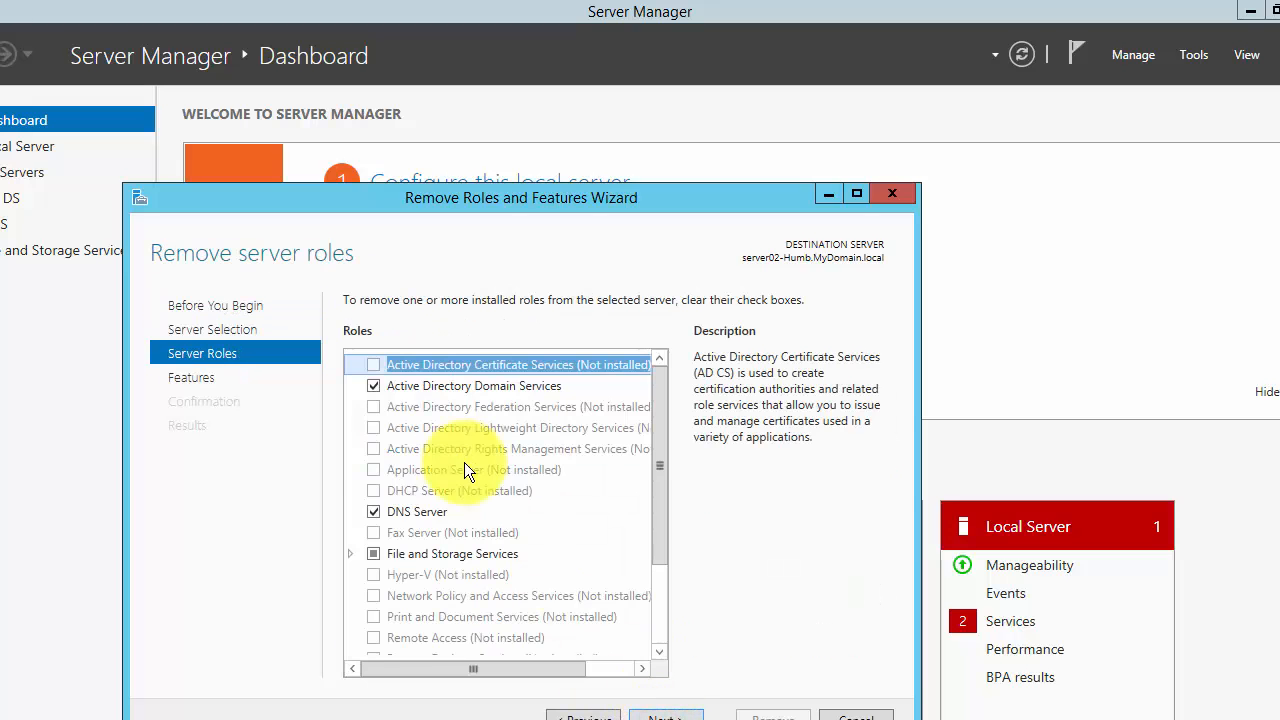
Step: Mark Active Directory Domain Services and its management tools for removal, and start demoting the server02-Humb domain controller
{"action": "left_click", "coordinate": [374, 386]}
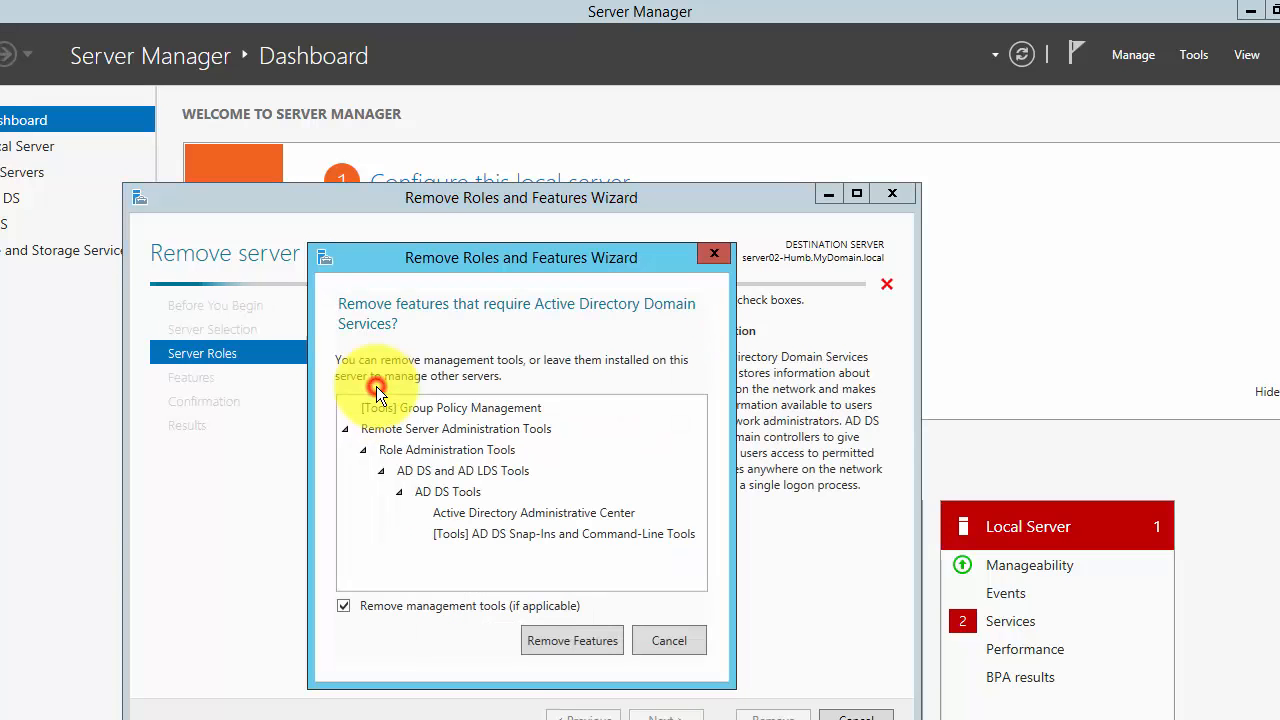
{"action": "left_click", "coordinate": [567, 643]}
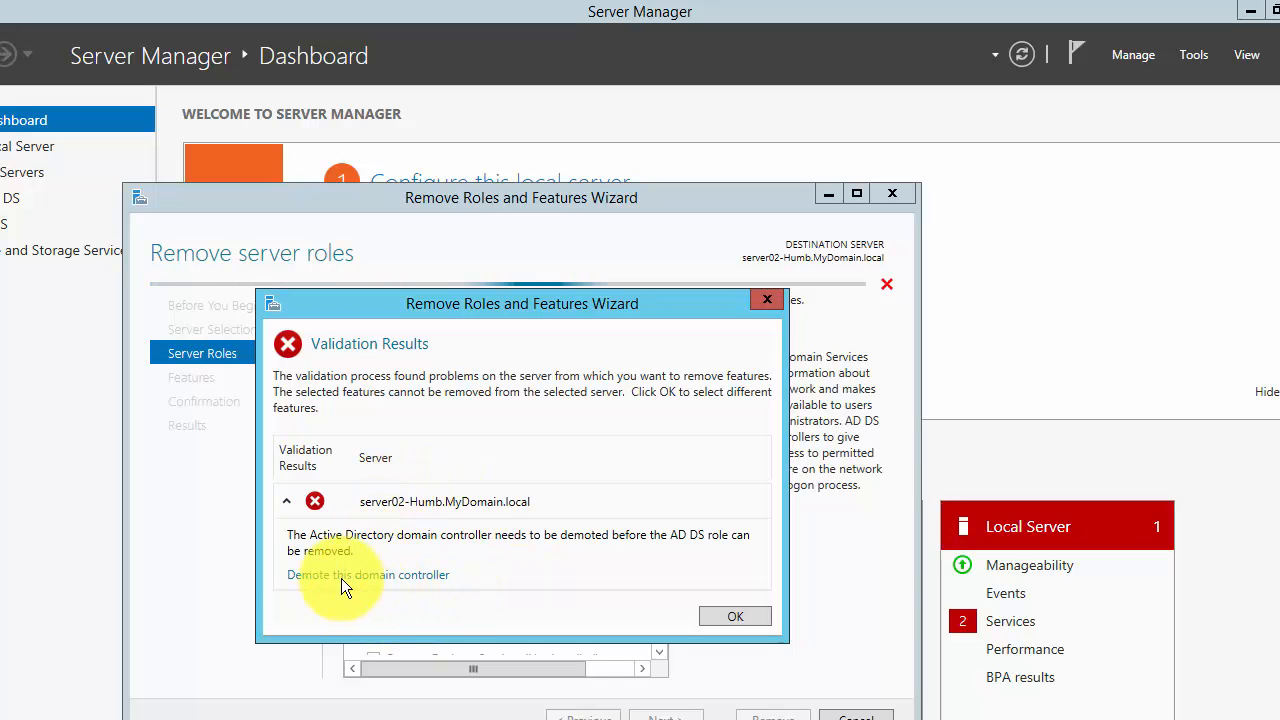
{"action": "left_click", "coordinate": [372, 578]}
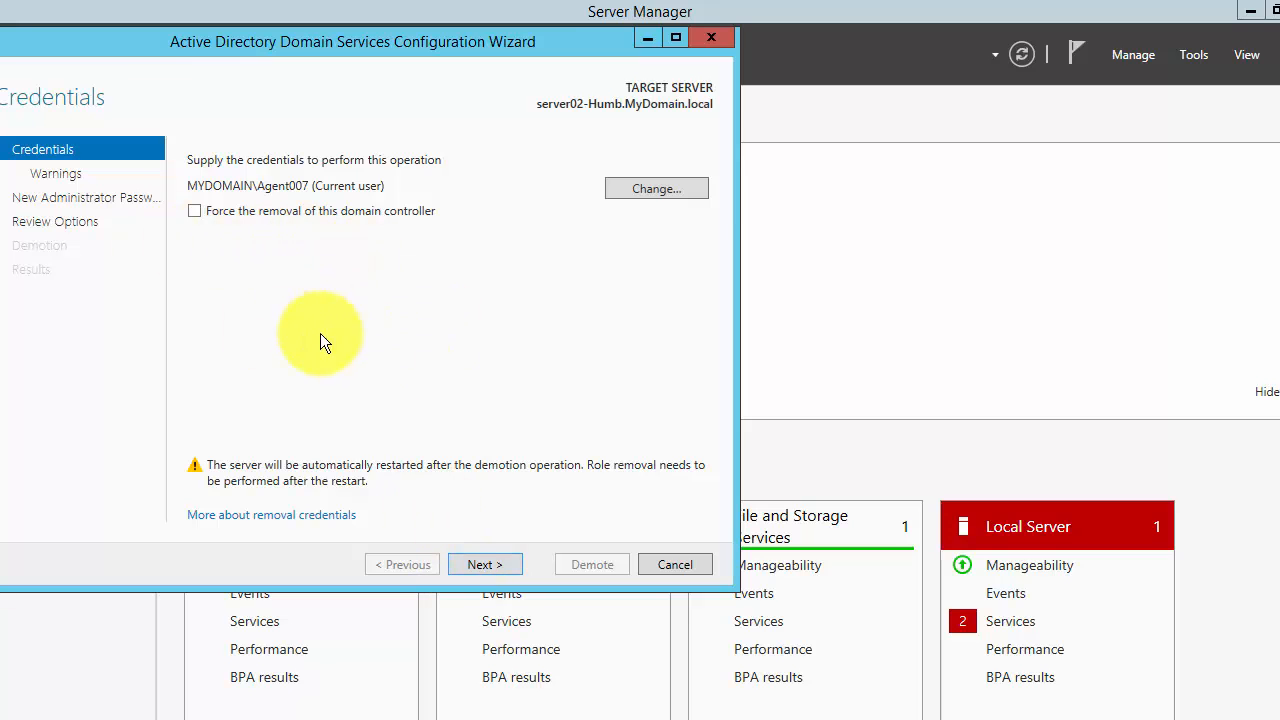
Step: Keep the current user's credentials for the demotion and agree to proceed with removal of the DNS Server and Global Catalog roles
{"action": "left_click", "coordinate": [485, 566]}
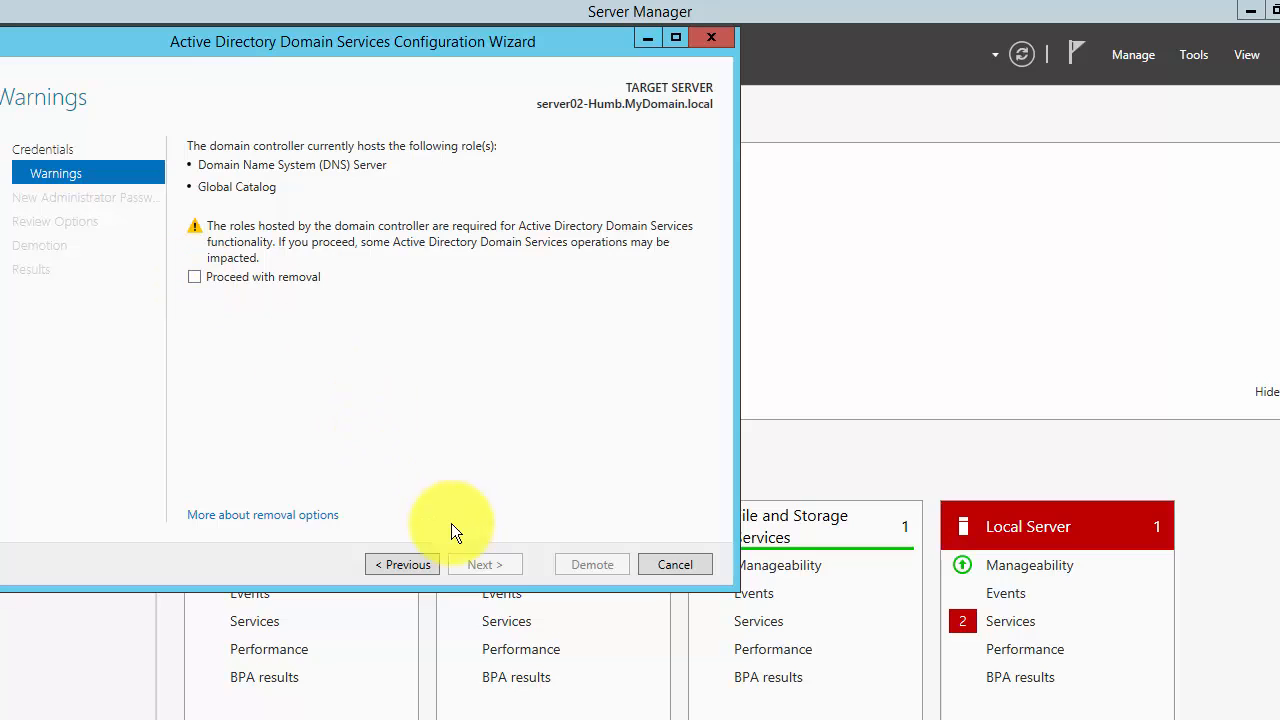
{"action": "left_click", "coordinate": [196, 278]}
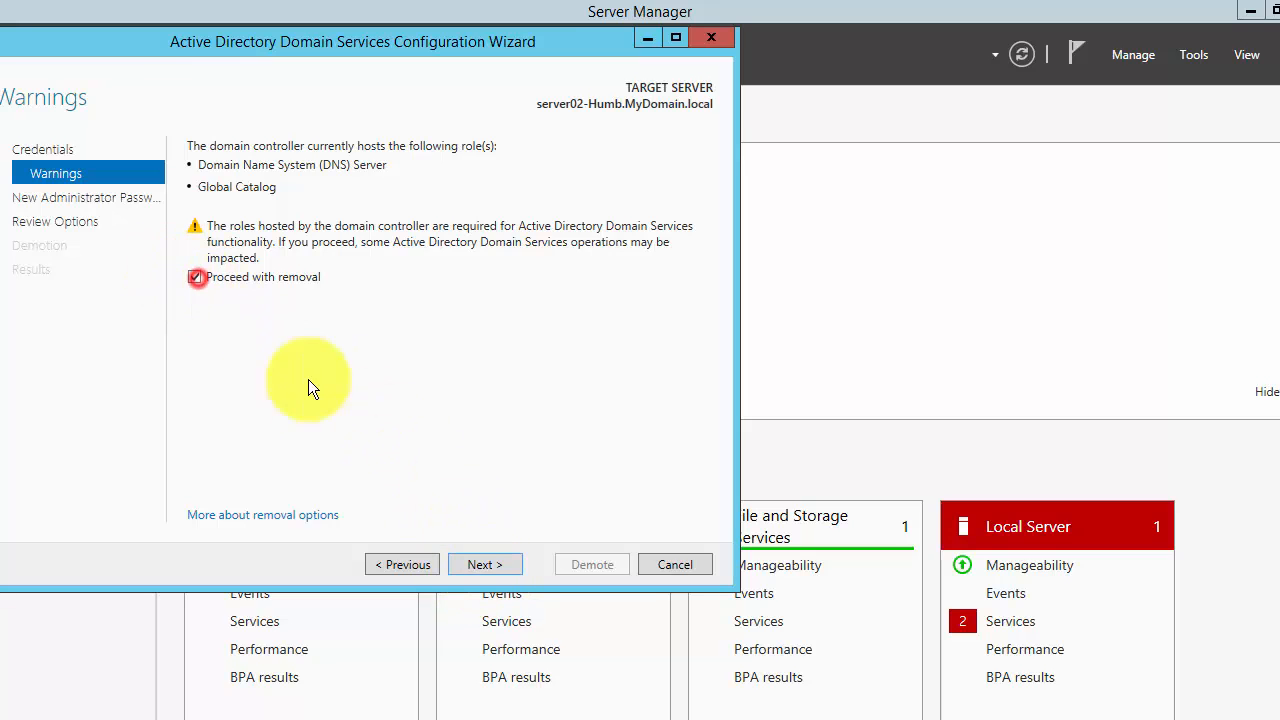
{"action": "left_click", "coordinate": [489, 566]}
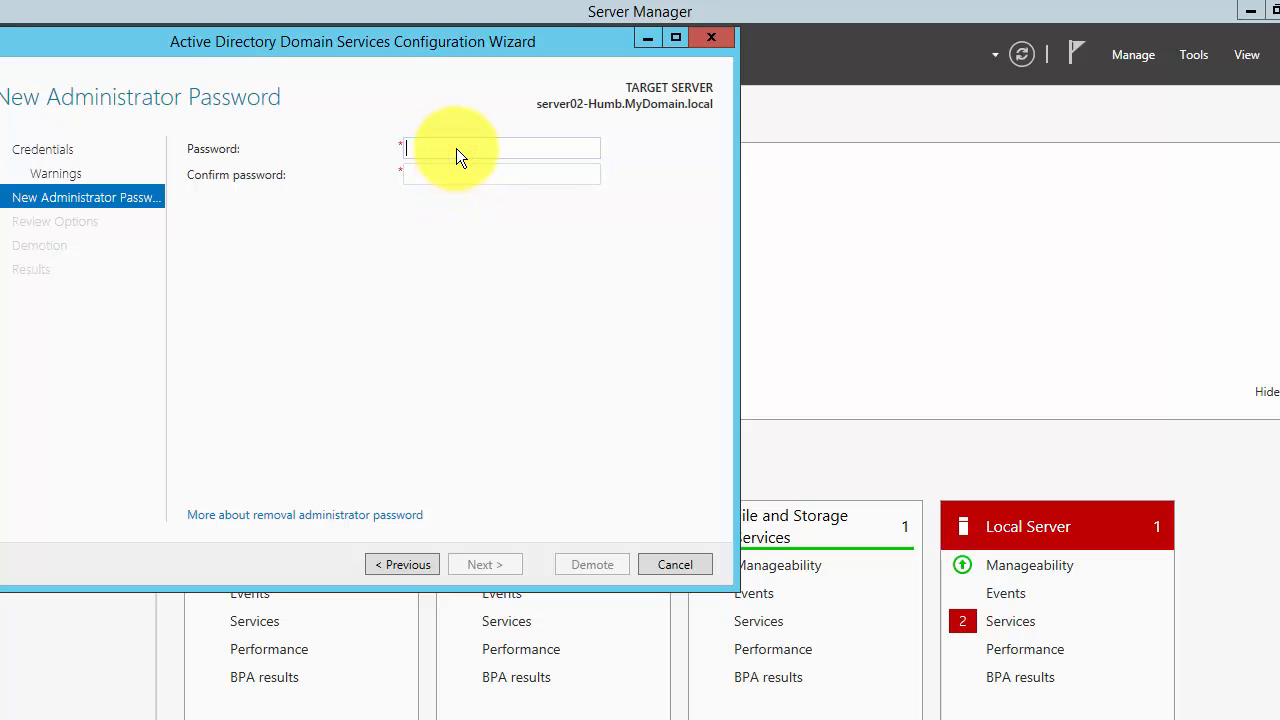
Step: Enter and confirm the new administrator password, and demote the domain controller to a member of MyDomain.local
{"action": "type", "text": "P"}
{"action": "key", "text": "Tab"}
{"action": "type", "text": "P••••••••"}
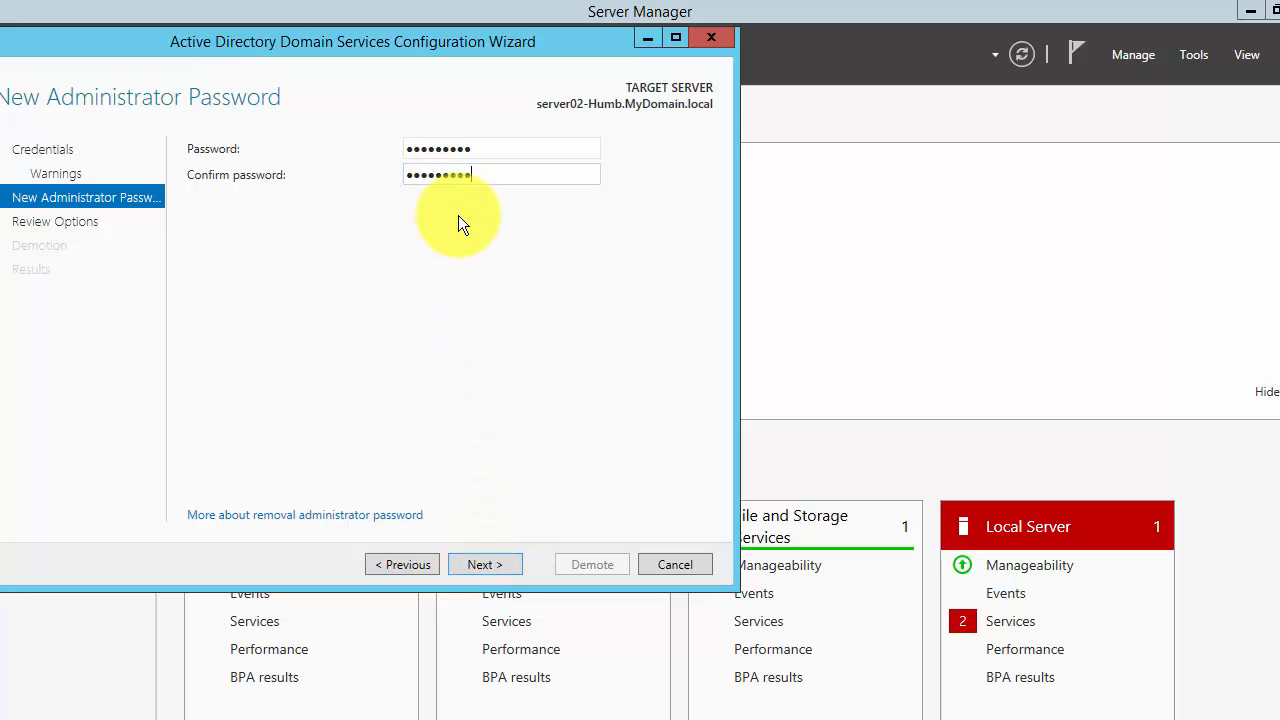
{"action": "left_click", "coordinate": [488, 565]}
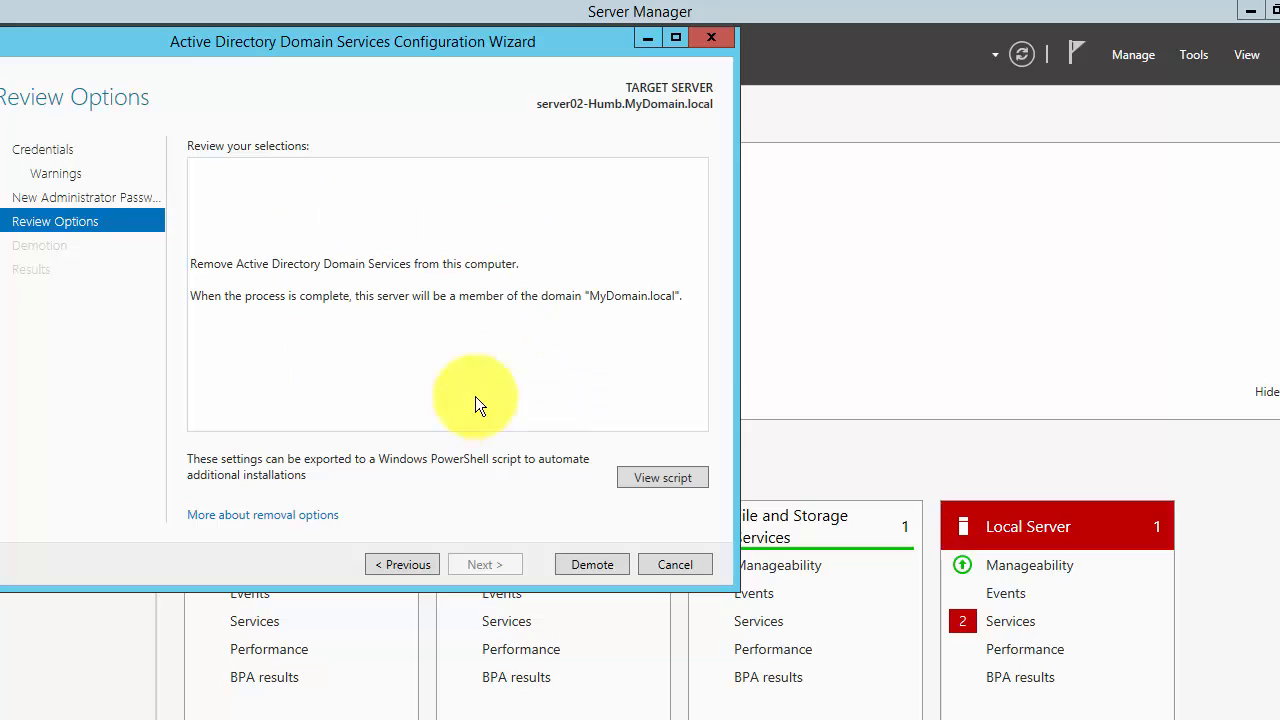
{"action": "left_click", "coordinate": [588, 566]}
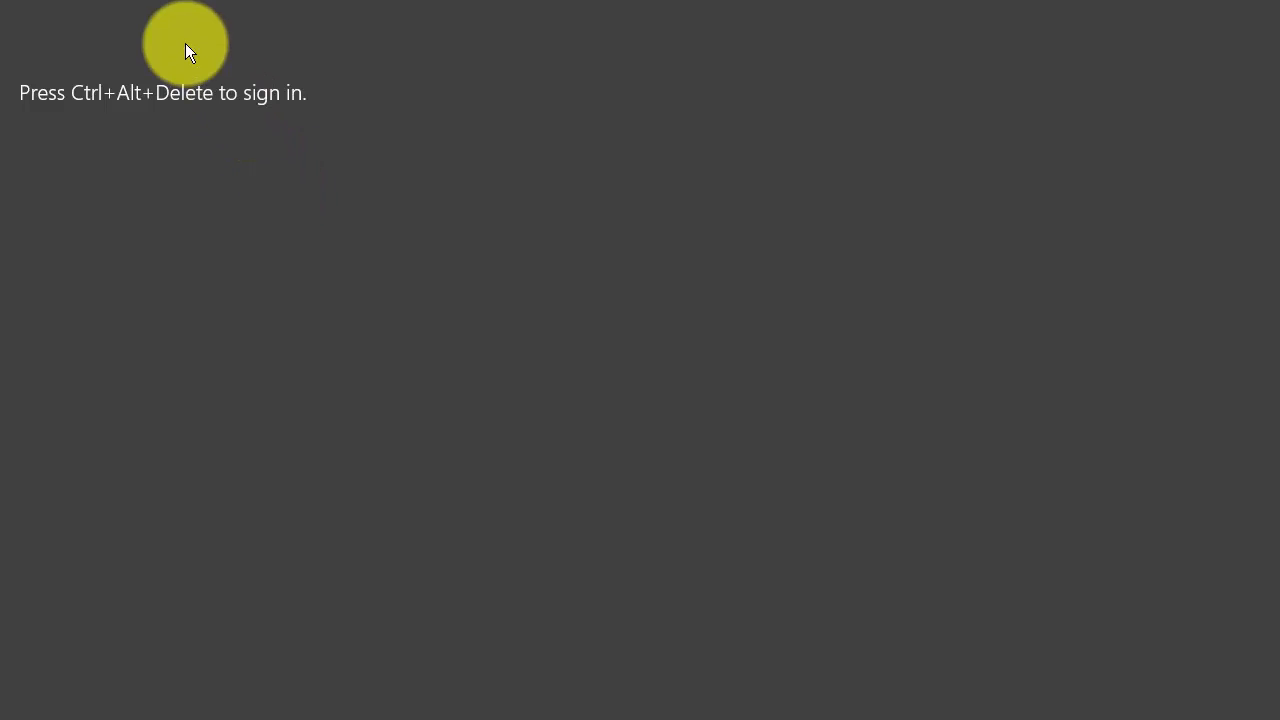
Step: Sign back in to the restarted Server02 by entering the domain account's password
{"action": "key", "text": "ctrl+alt+Delete"}
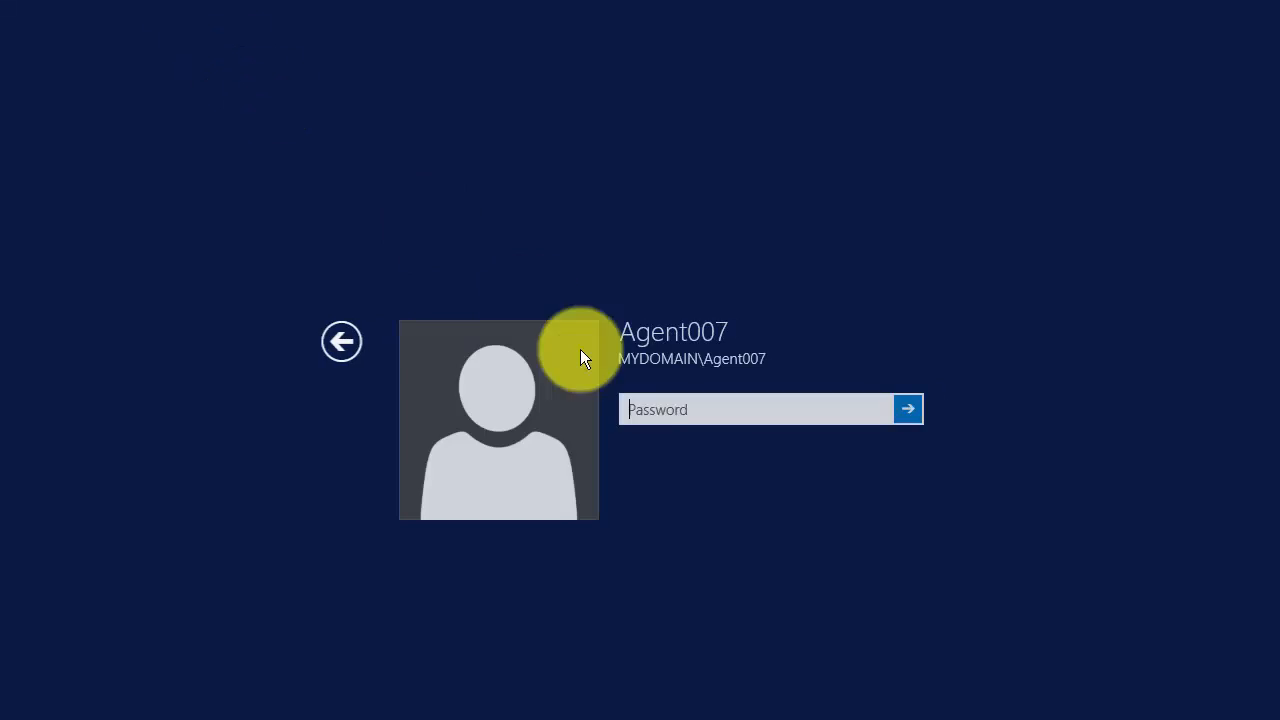
{"action": "left_click", "coordinate": [688, 419]}
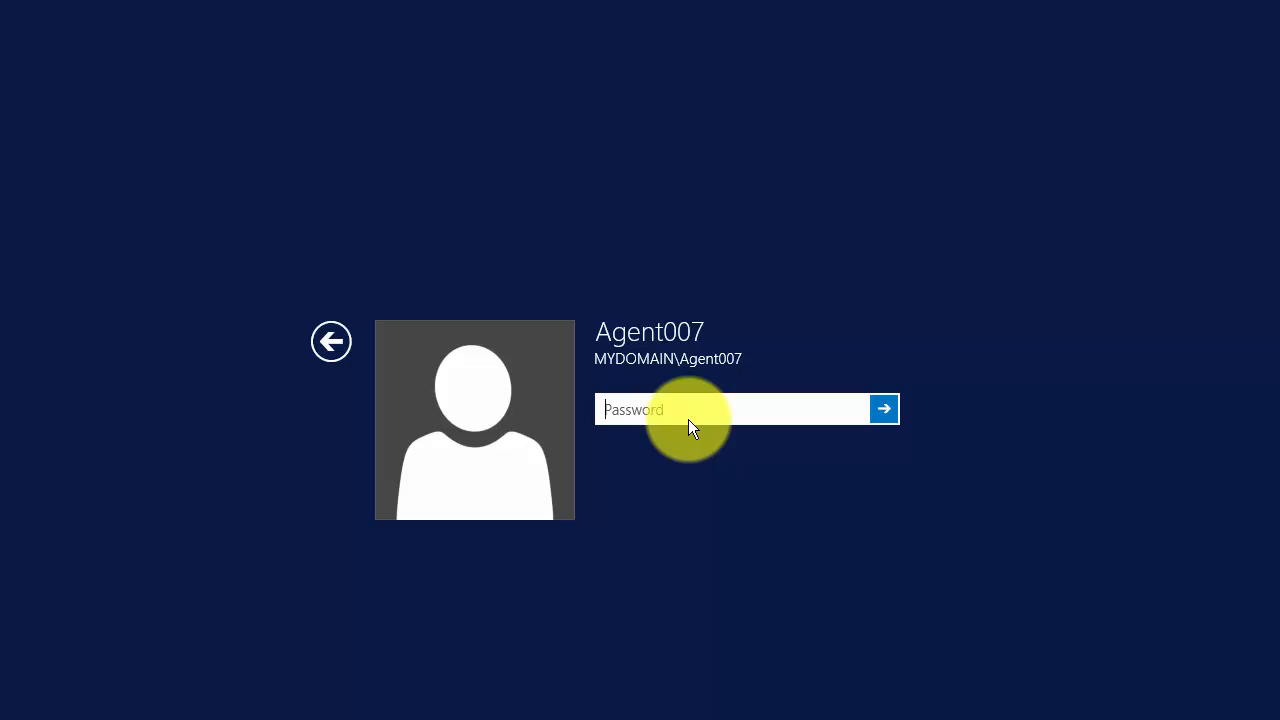
{"action": "type", "text": "******"}
{"action": "key", "text": "Return"}
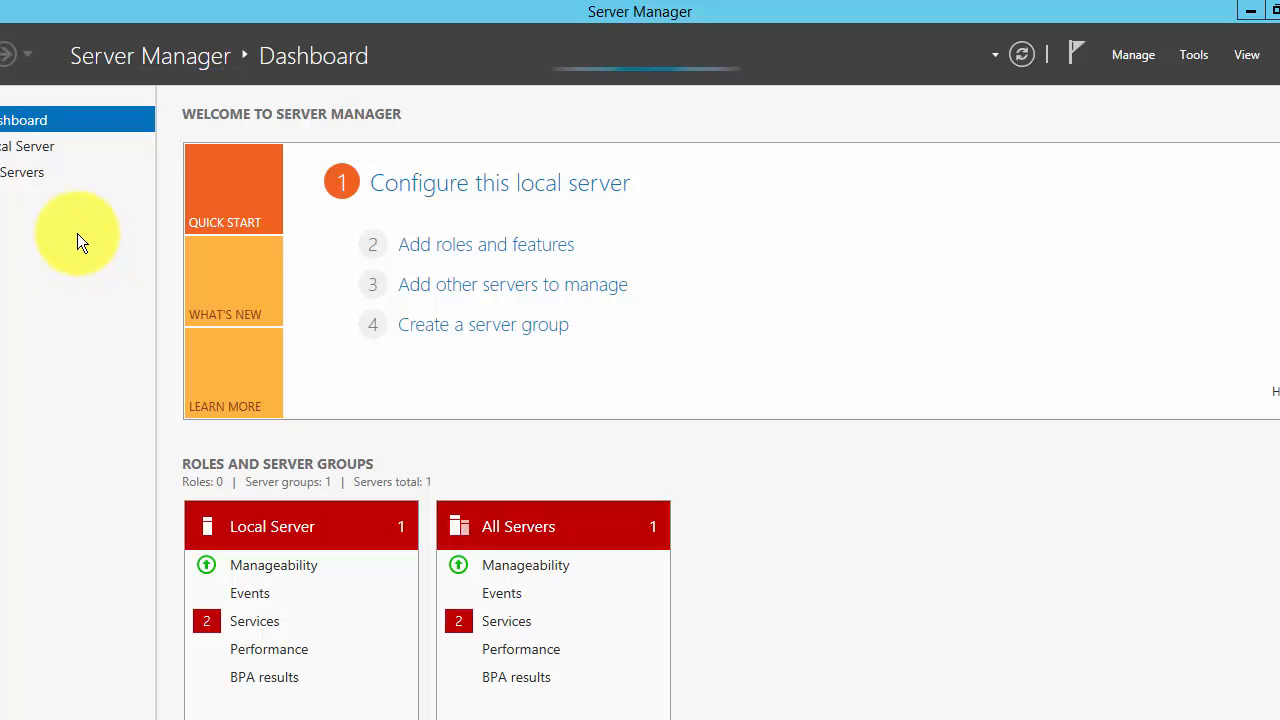
Step: Check the administrative tools available on Server02 and browse the Windows folder on Local Disk (C:)
{"action": "left_click", "coordinate": [1196, 55]}
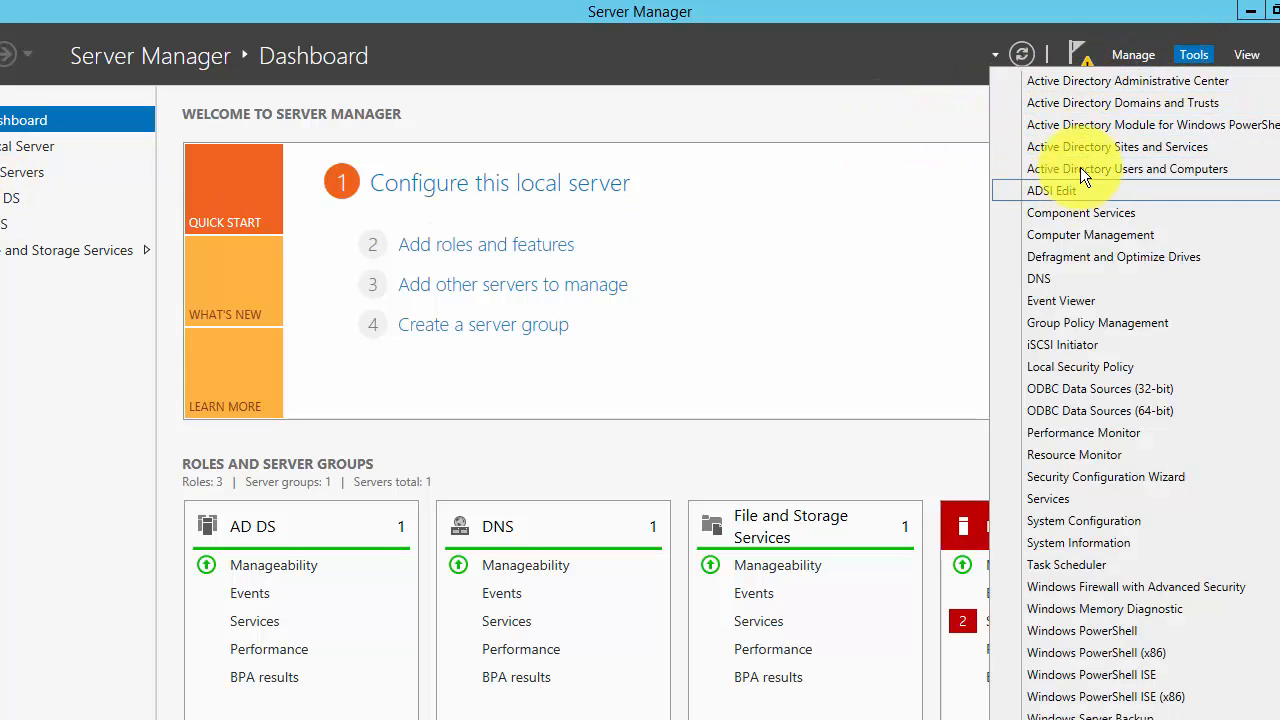
{"action": "left_click", "coordinate": [667, 118]}
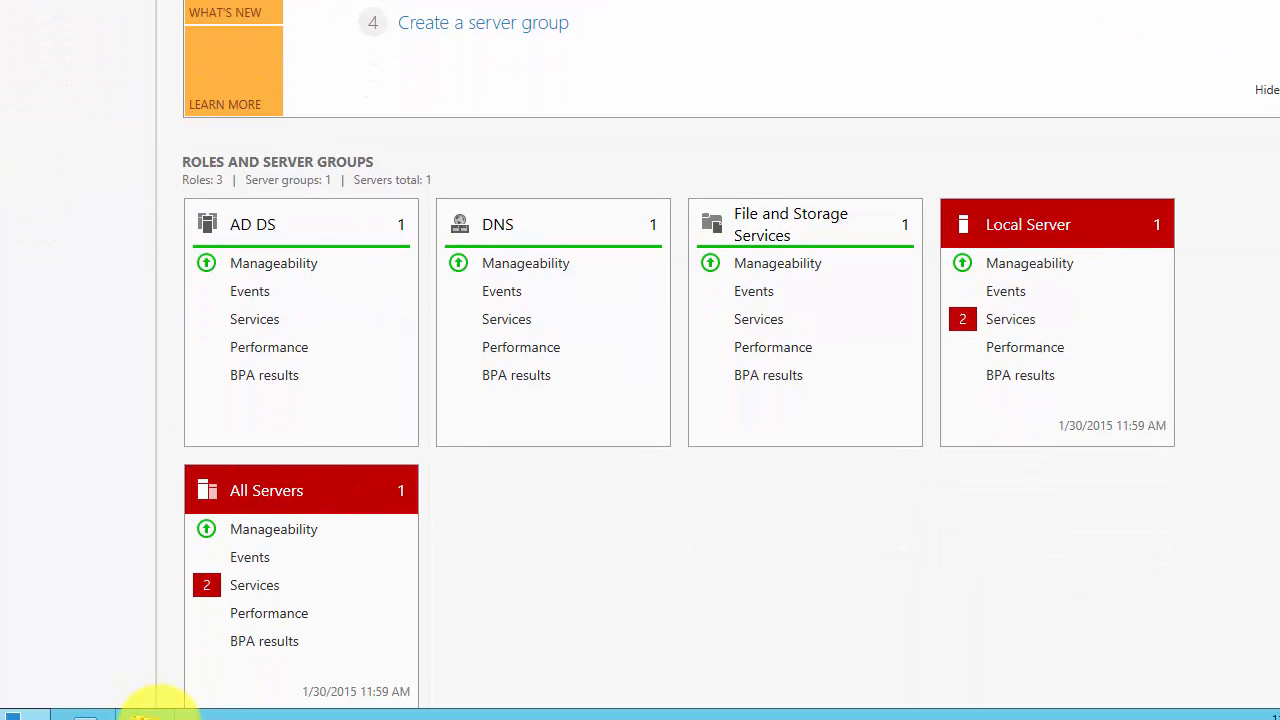
{"action": "left_click", "coordinate": [143, 714]}
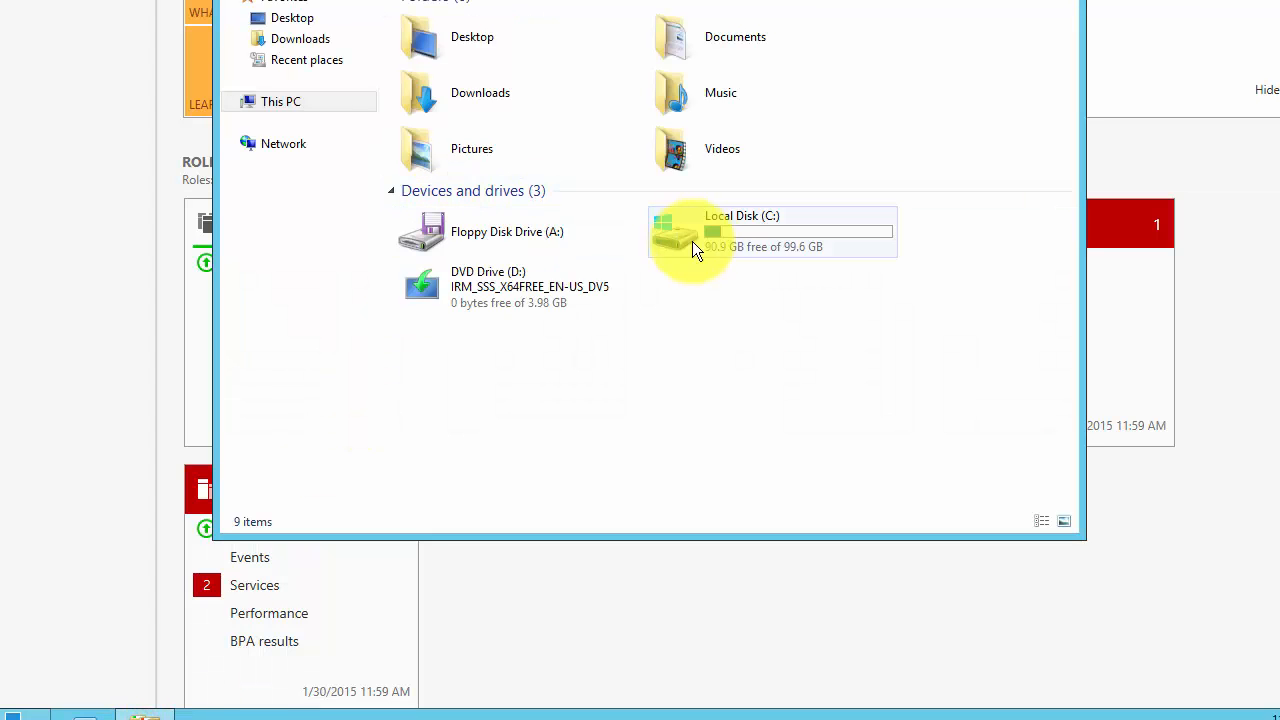
{"action": "double_click", "coordinate": [727, 237]}
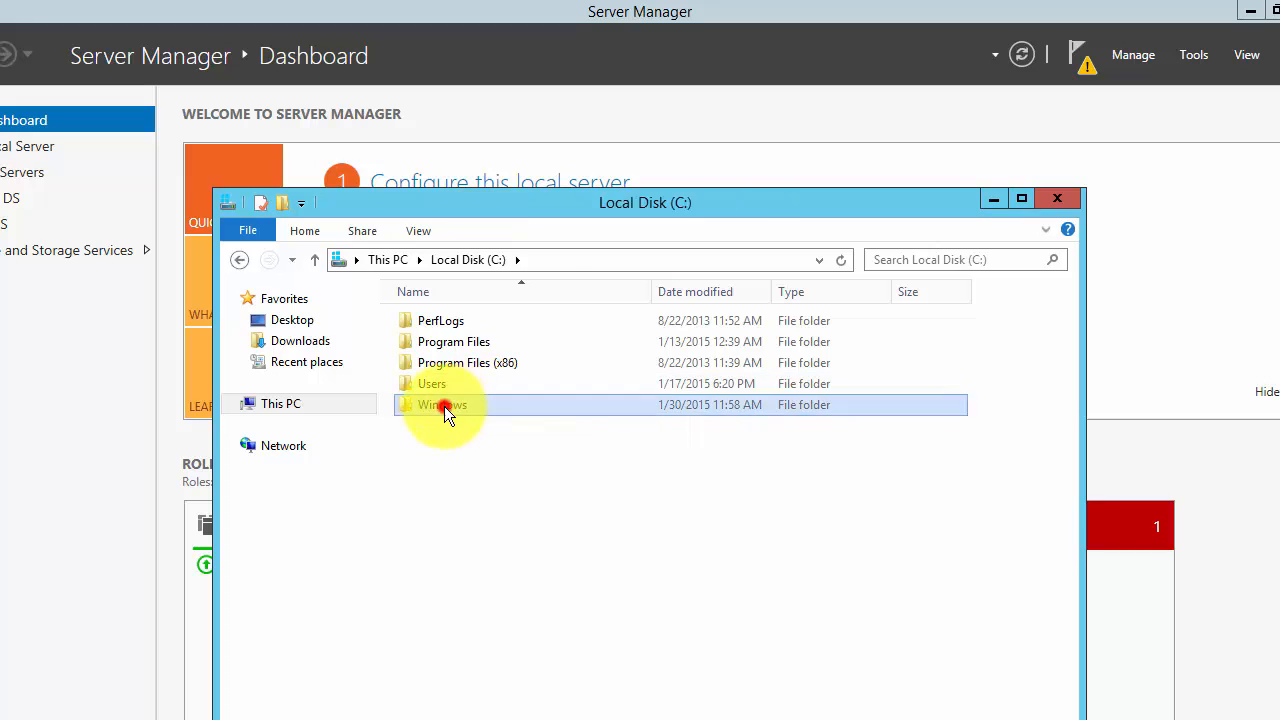
{"action": "double_click", "coordinate": [444, 405]}
{"action": "left_click", "coordinate": [459, 410]}
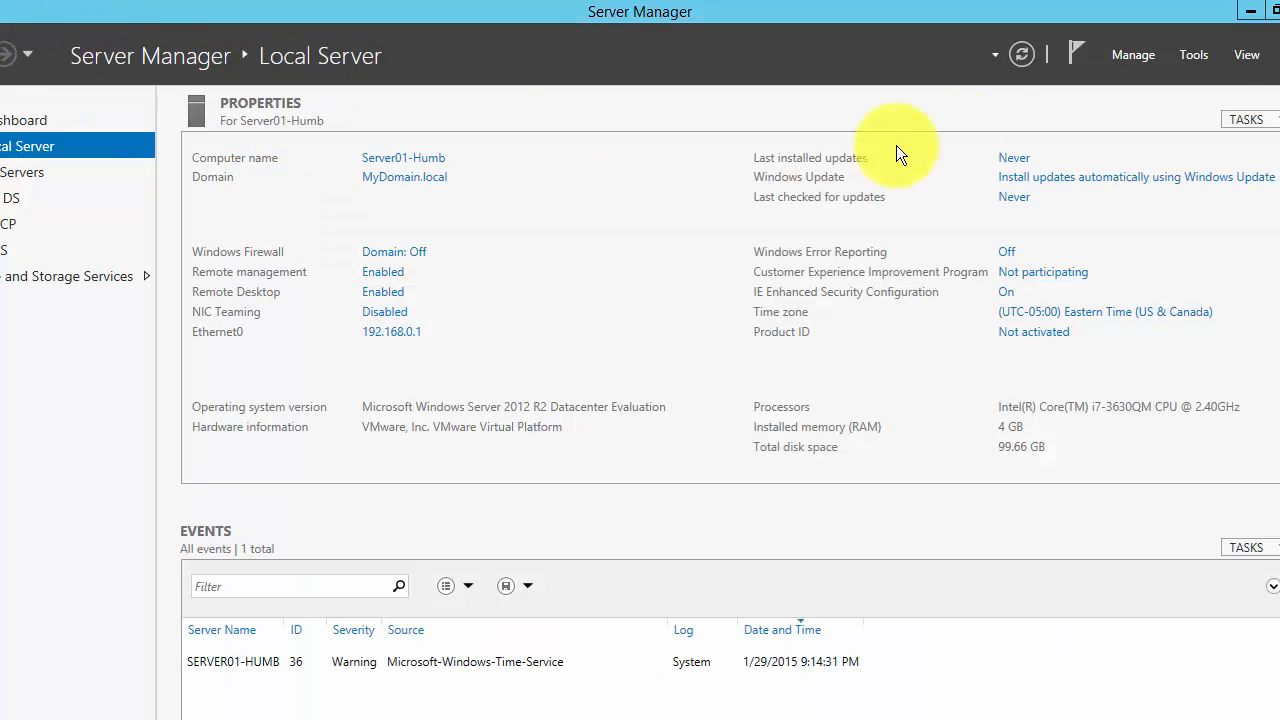
Step: Switch to Server01-Humb and unlock its session by entering the account password
{"action": "left_click", "coordinate": [1196, 56]}
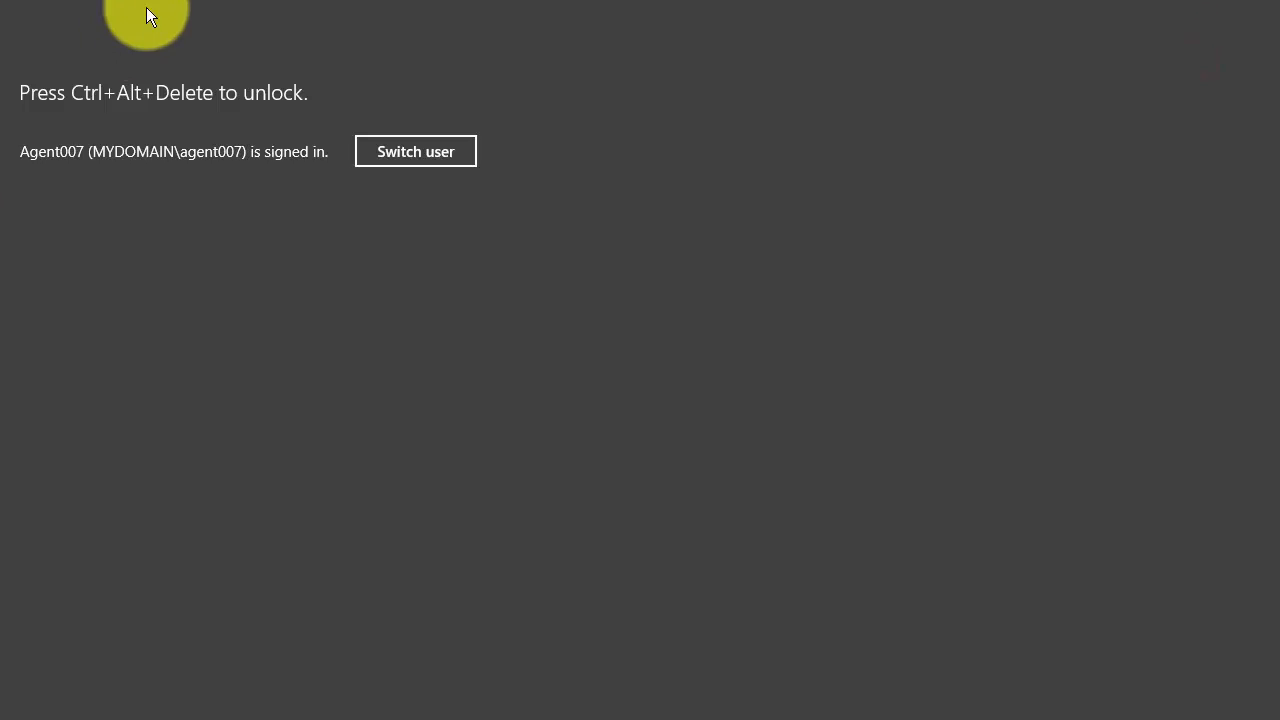
{"action": "key", "text": "ctrl+alt+Delete"}
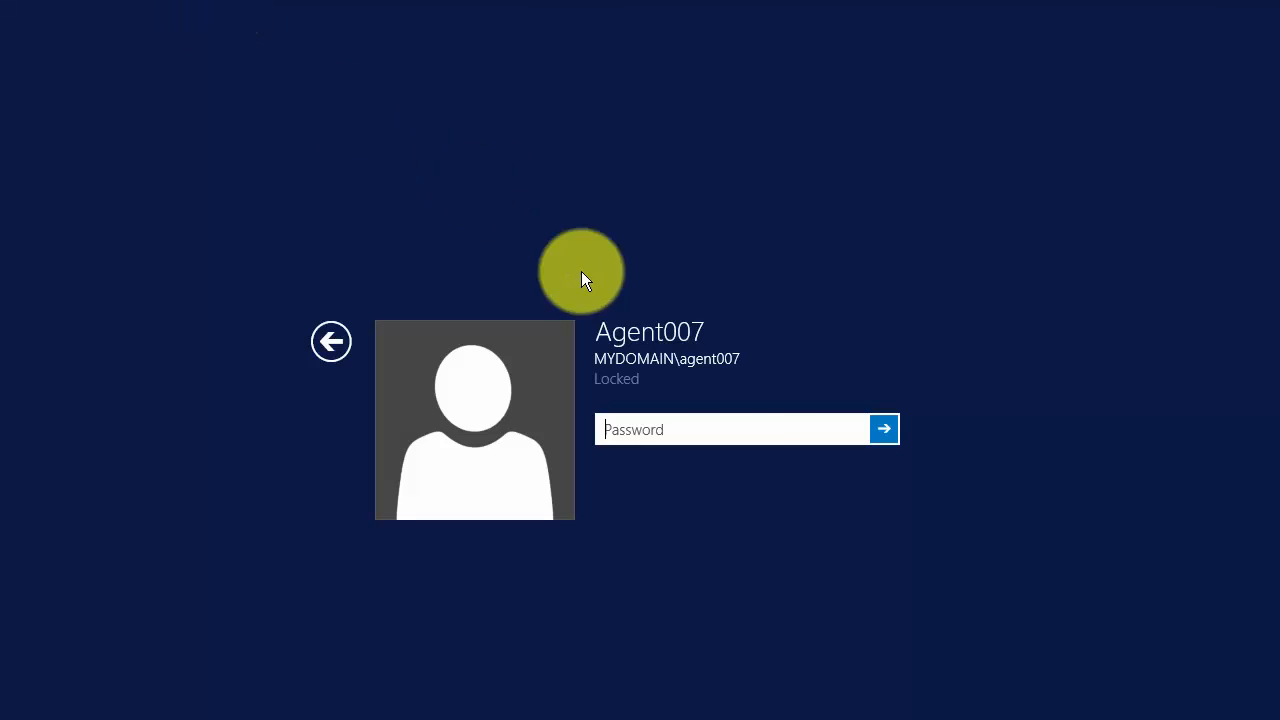
{"action": "left_click", "coordinate": [710, 431]}
{"action": "type", "text": "•••••••••"}
{"action": "key", "text": "Return"}
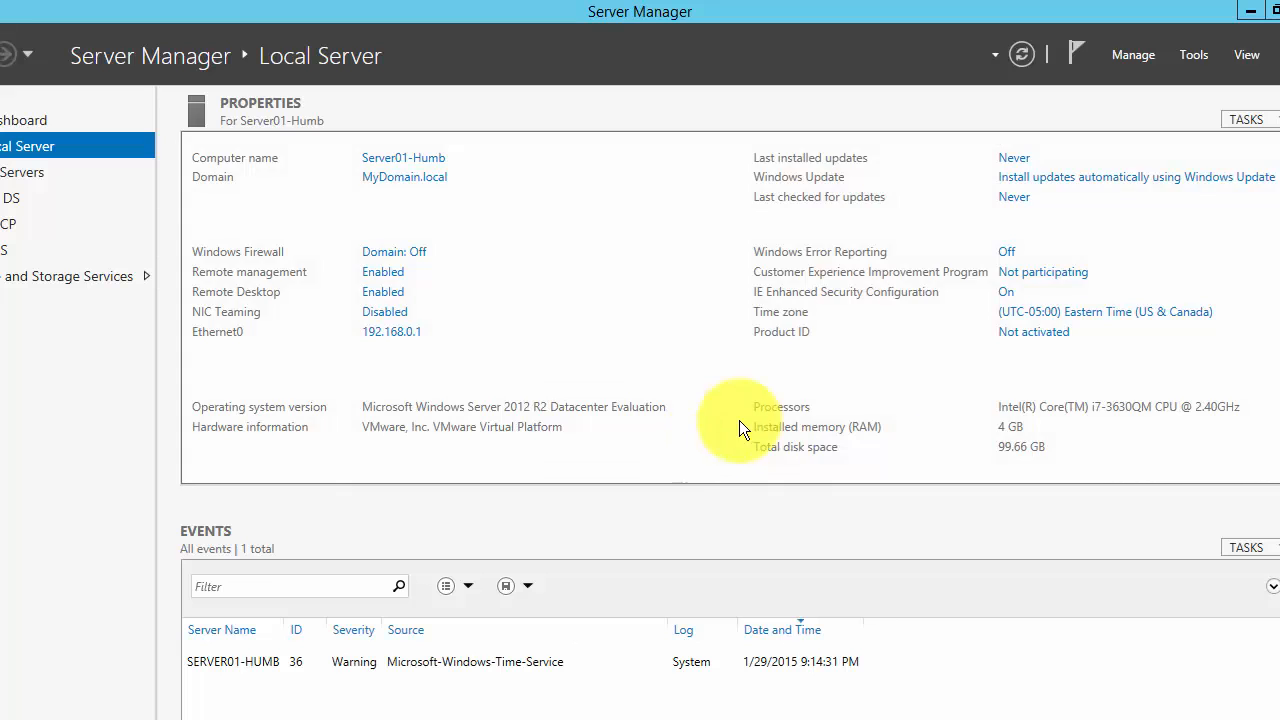
Step: Open Active Directory Users and Computers, expand MyDomain.local, and examine the full computer names in Domain Controllers
{"action": "left_click", "coordinate": [1185, 56]}
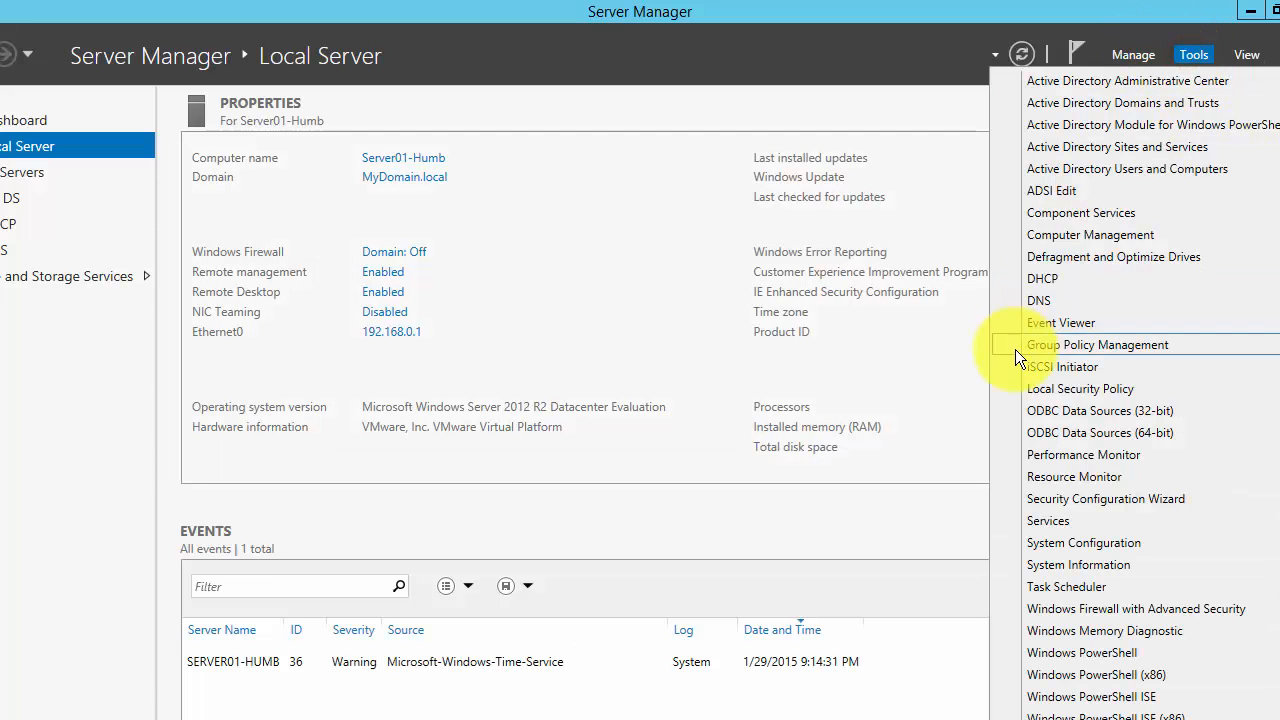
{"action": "left_click", "coordinate": [1150, 170]}
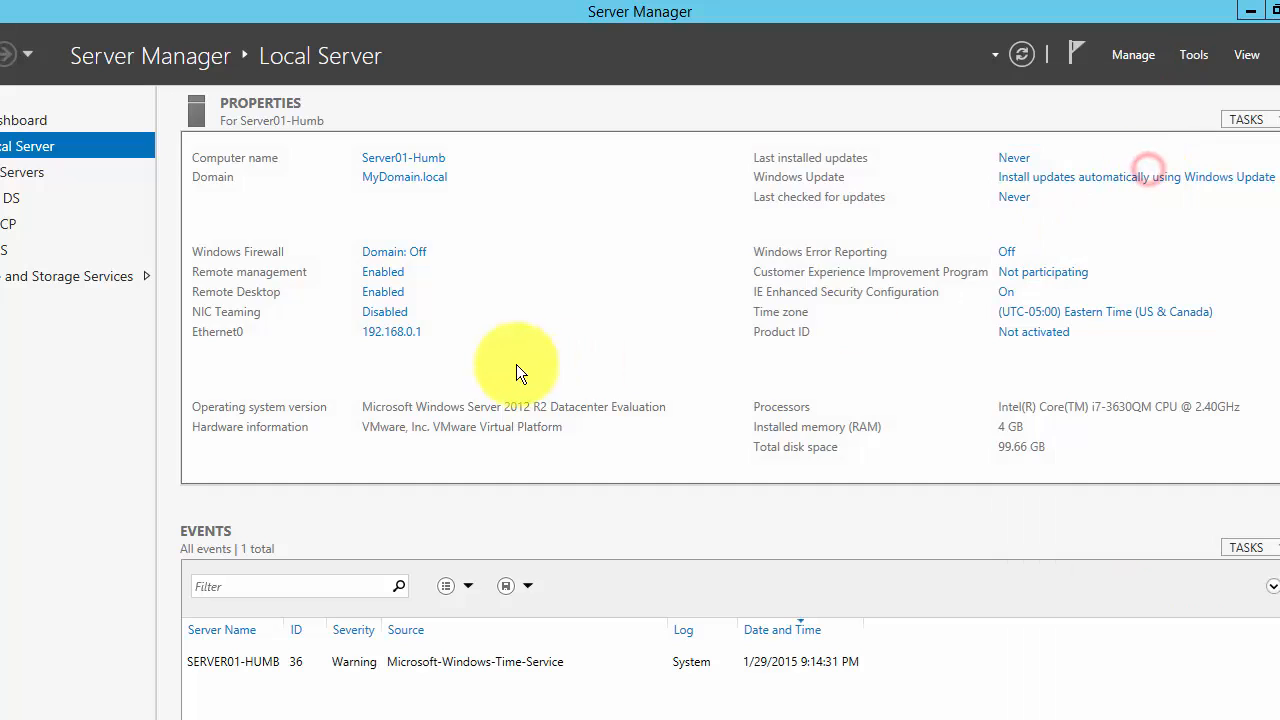
{"action": "left_click", "coordinate": [148, 220]}
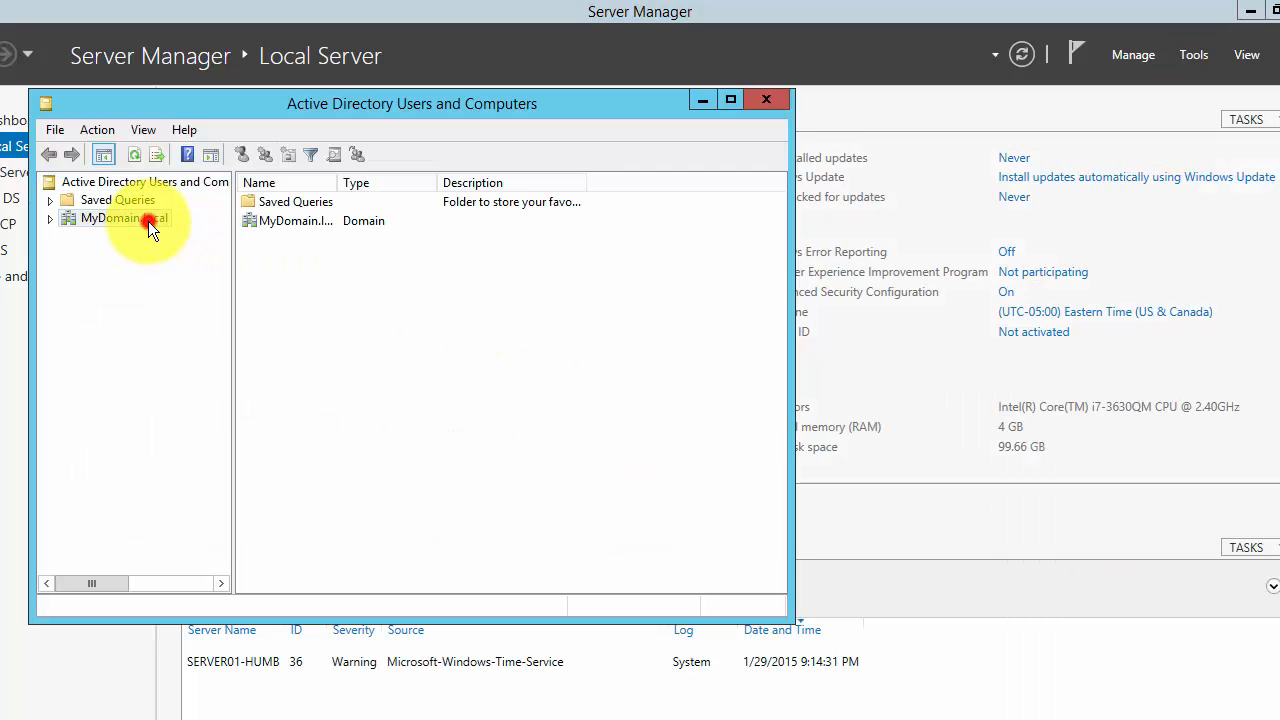
{"action": "left_click_drag", "start_coordinate": [232, 228], "coordinate": [290, 186]}
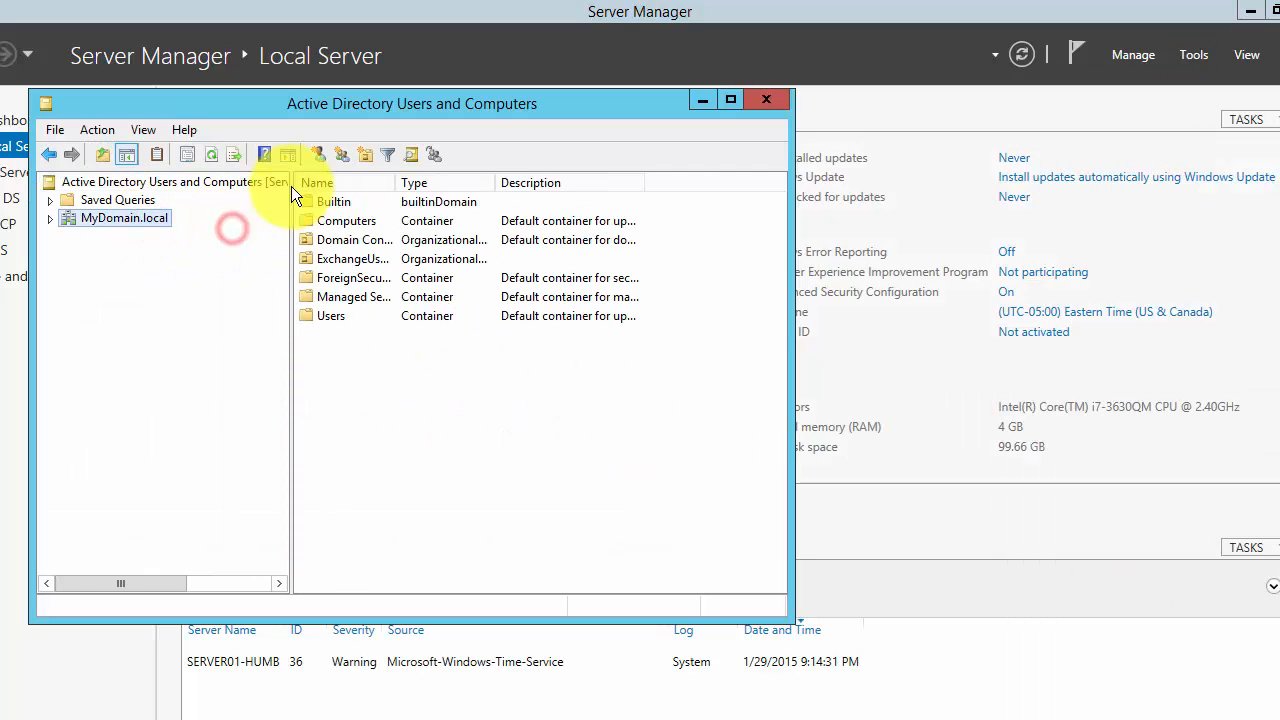
{"action": "left_click", "coordinate": [50, 218]}
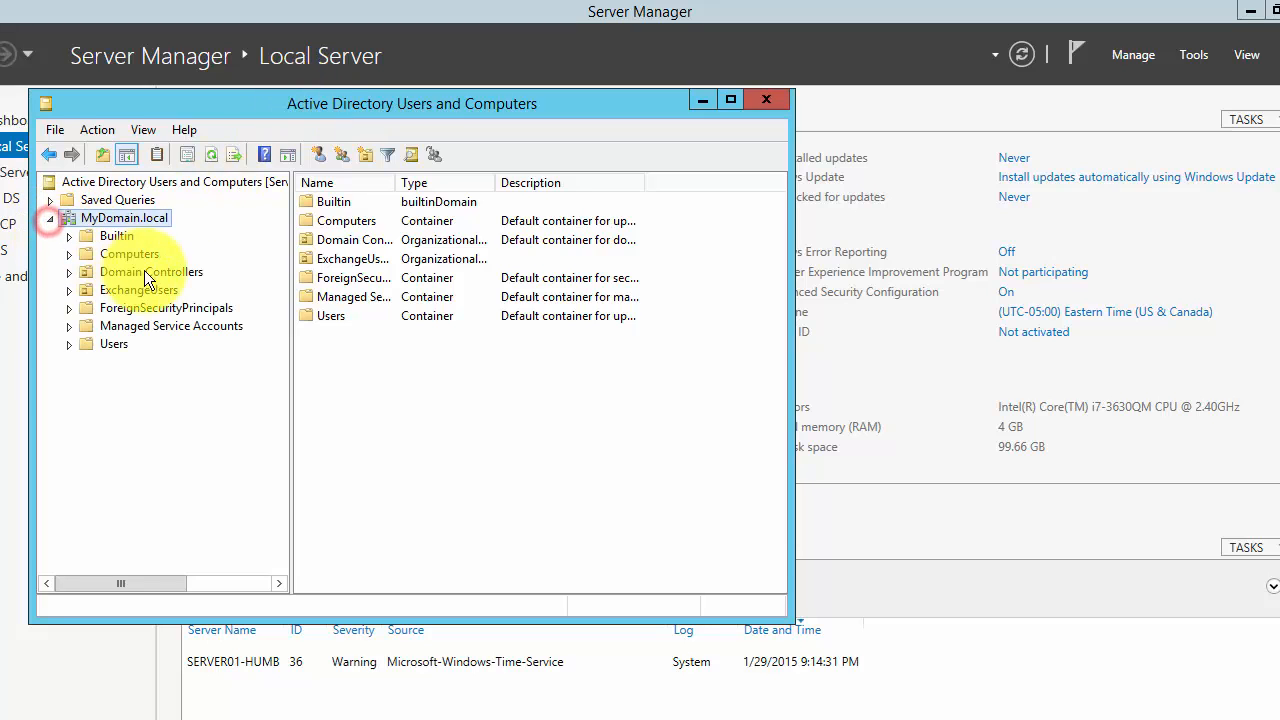
{"action": "left_click", "coordinate": [153, 271]}
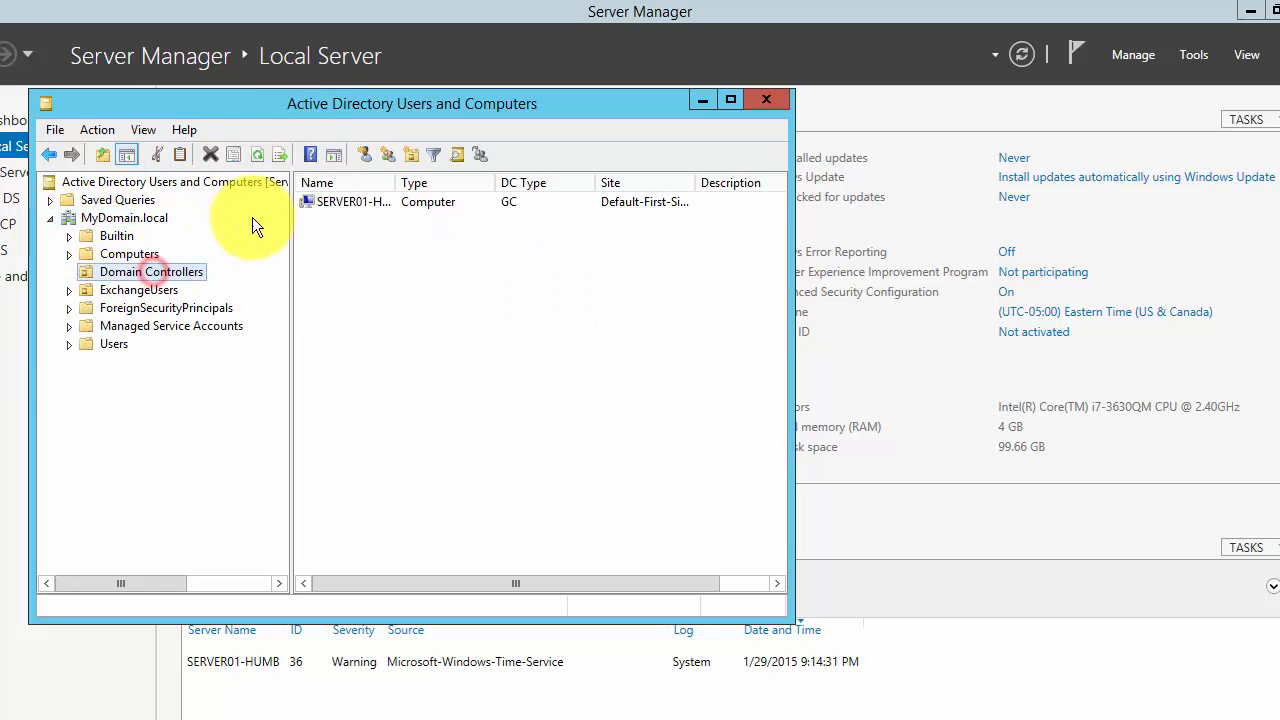
{"action": "double_click", "coordinate": [397, 184]}
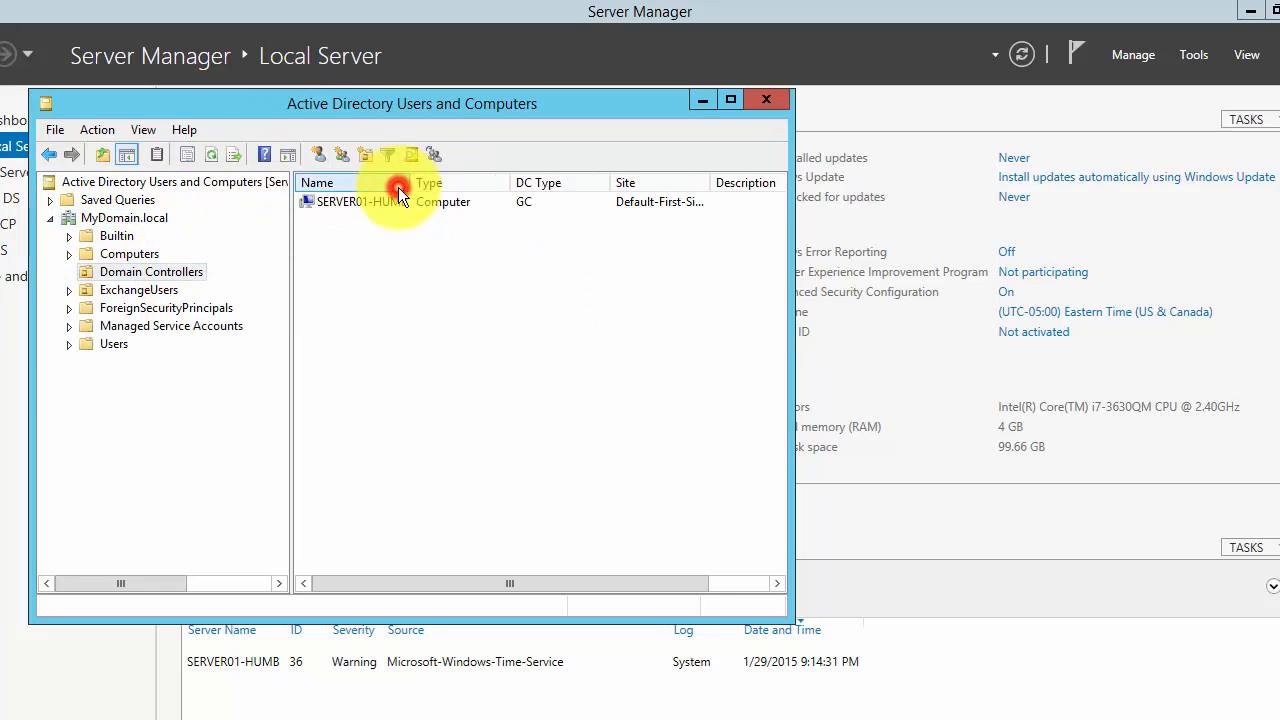
Step: Examine the Computers container with its Name column widened, and select the SERVER02-HUMB entry
{"action": "left_click", "coordinate": [122, 255]}
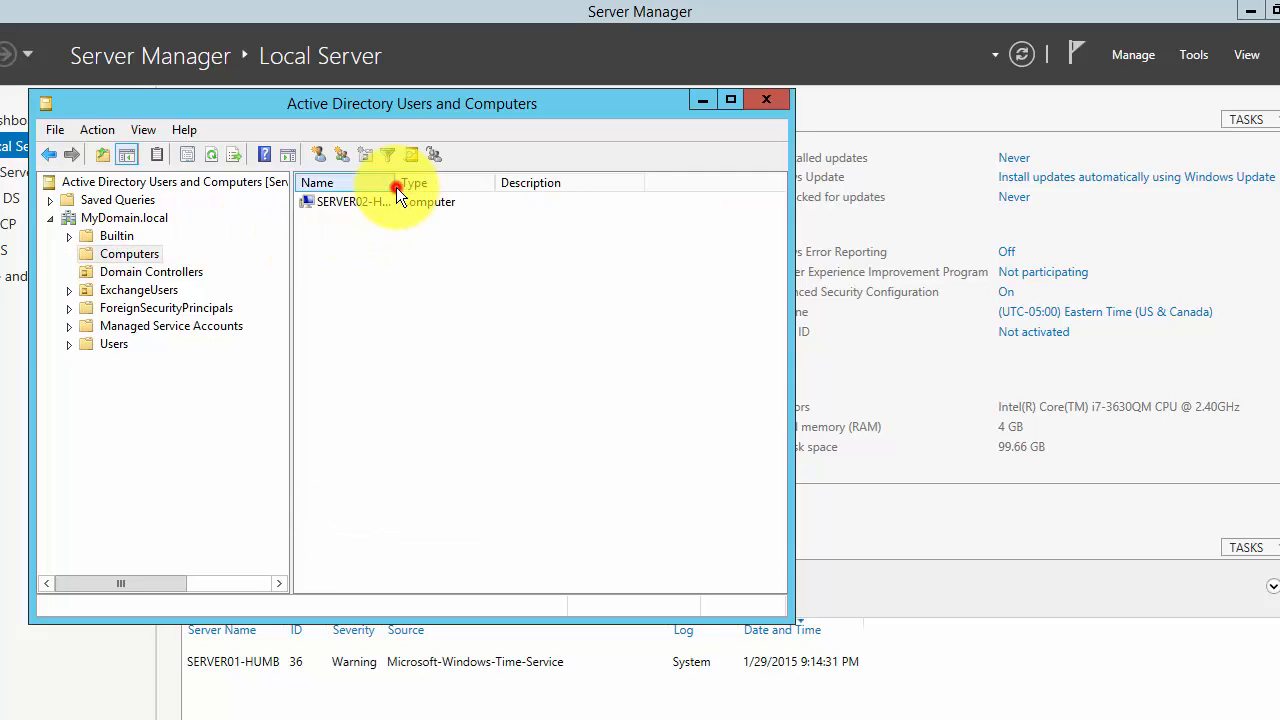
{"action": "double_click", "coordinate": [397, 184]}
{"action": "left_click", "coordinate": [366, 205]}
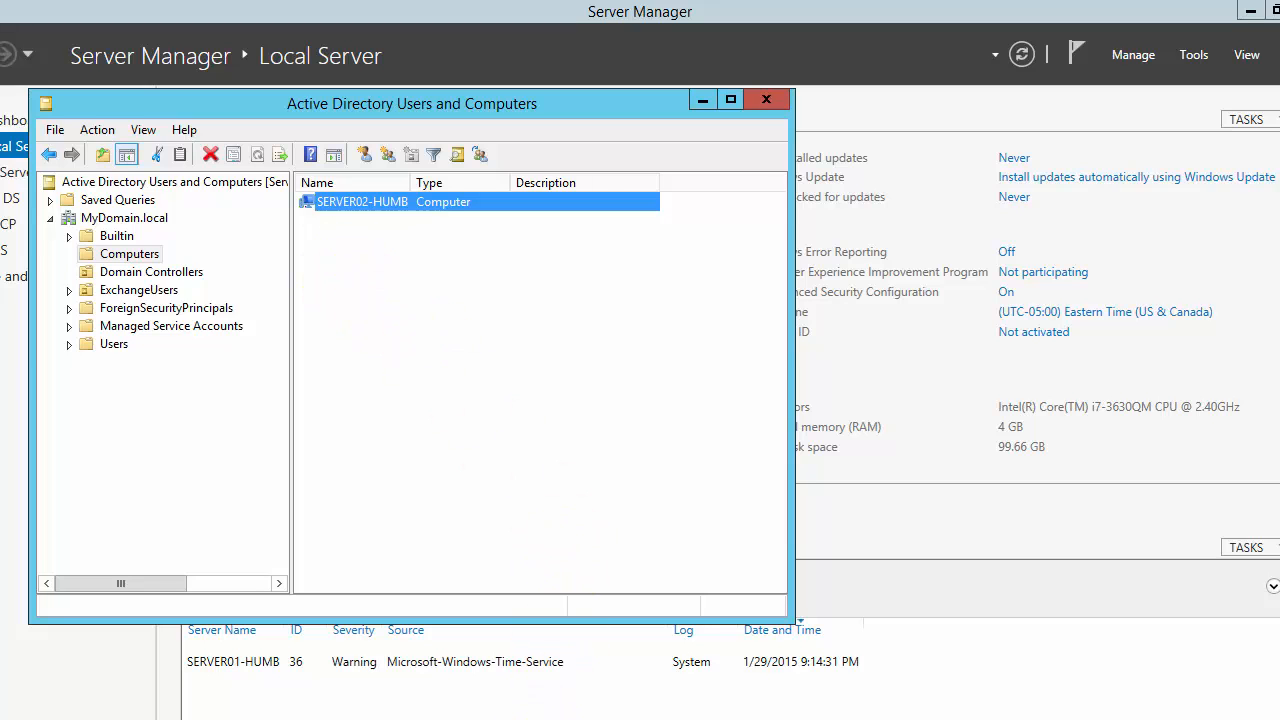
Step: Switch to the Day03 notes in OneNote and append "(DONE)" to the "How to Uninstall Replica DC/DNS/GC" item
{"action": "left_click", "coordinate": [545, 718]}
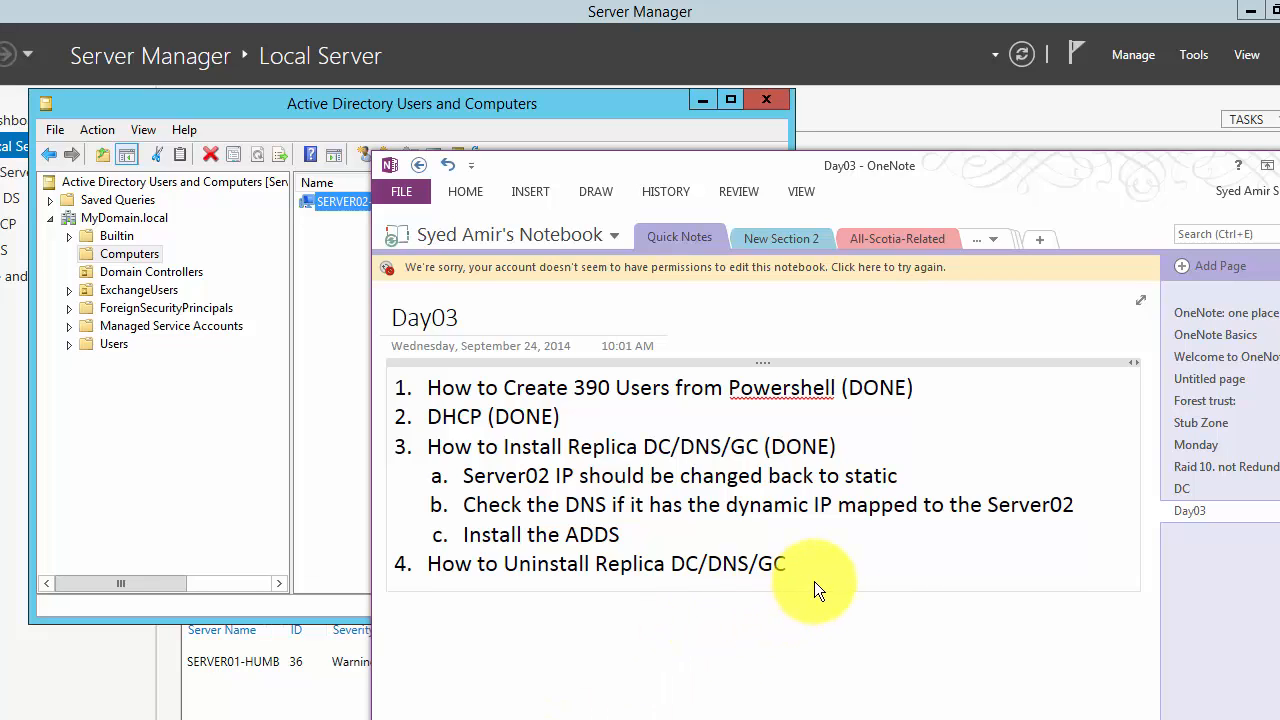
{"action": "type", "text": "(DONE)"}
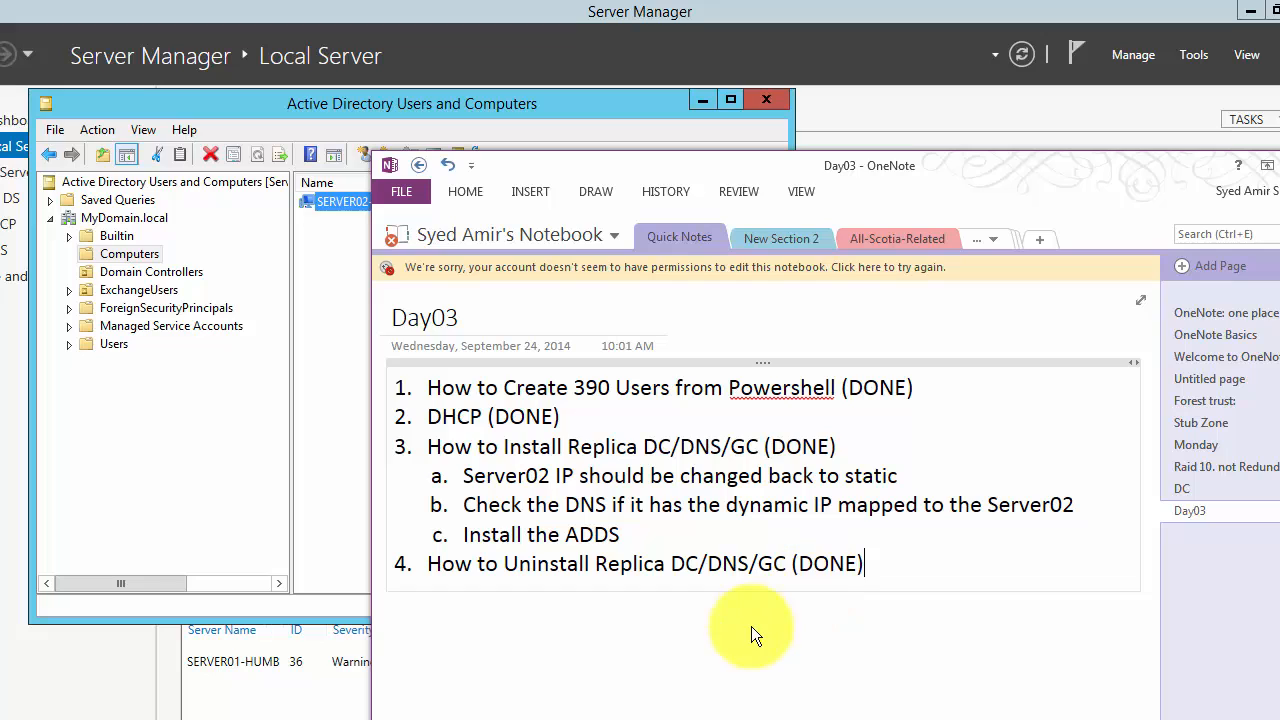